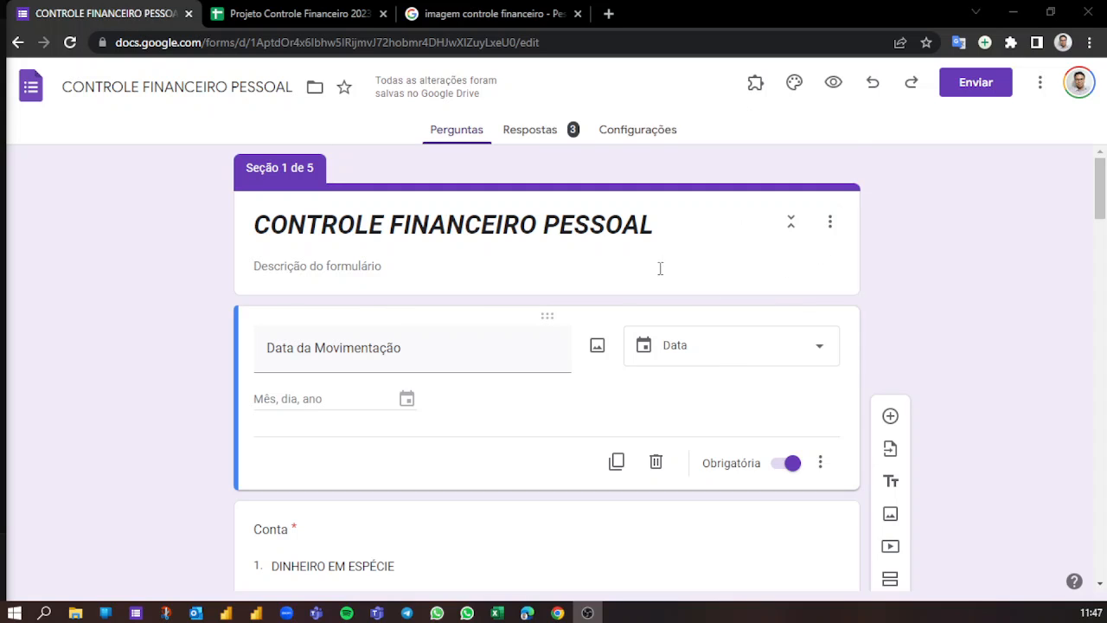
- Look through the form's sections and questions, including Data da Movimentação, Conta, Tipo de Movimentação and Despesas
scroll(802, 338, down, 4)
scroll(370, 341, down, 10)
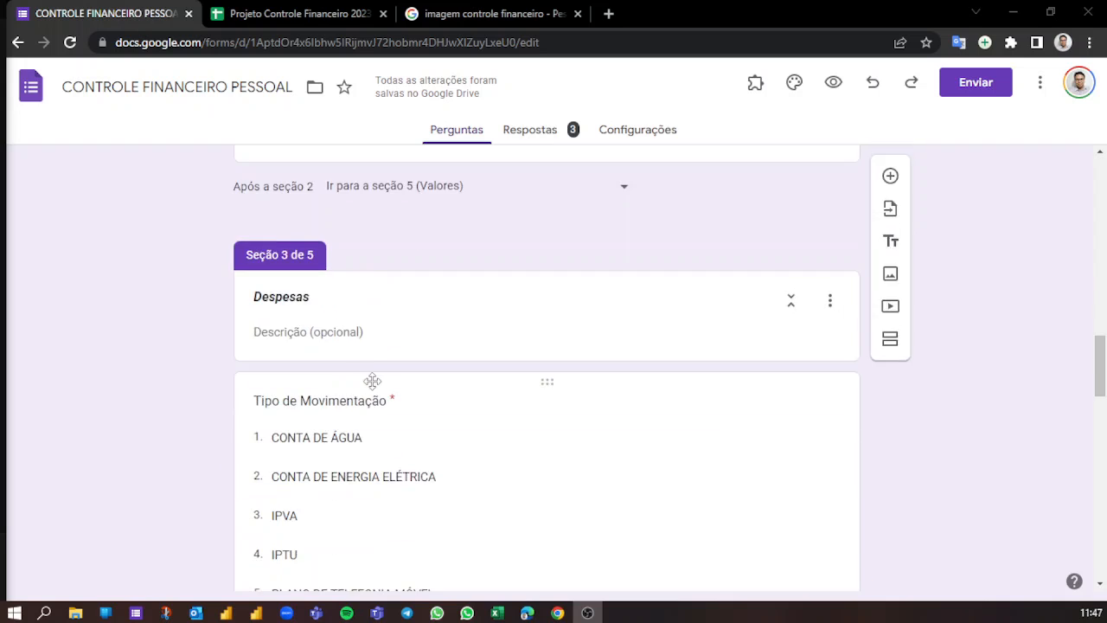
scroll(372, 381, up, 9)
scroll(372, 380, up, 4)
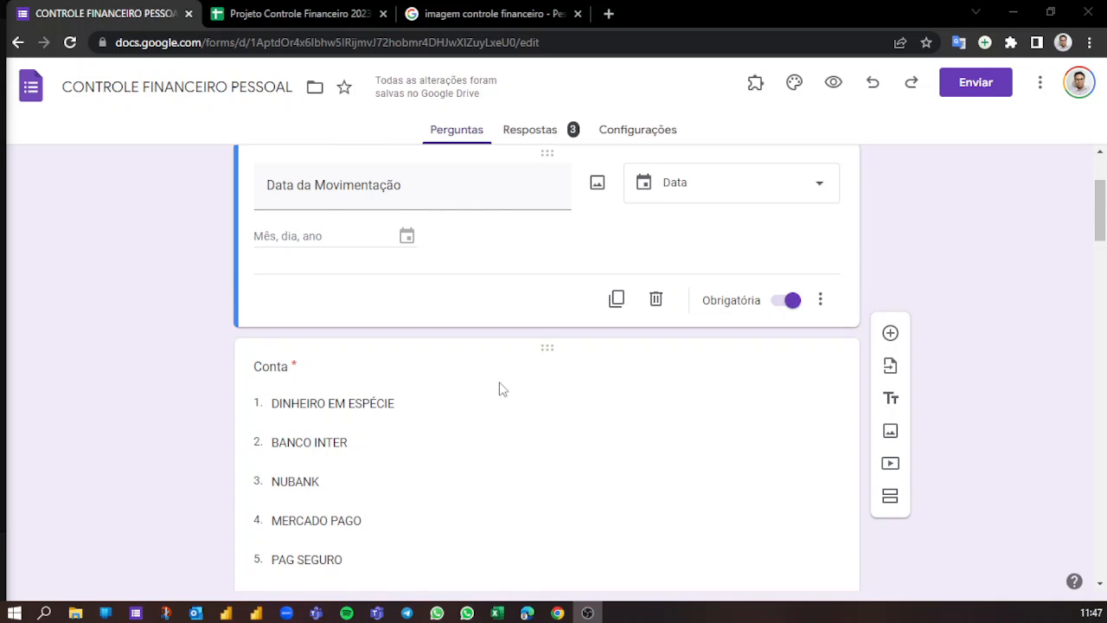
scroll(502, 388, up, 2)
scroll(522, 262, down, 1)
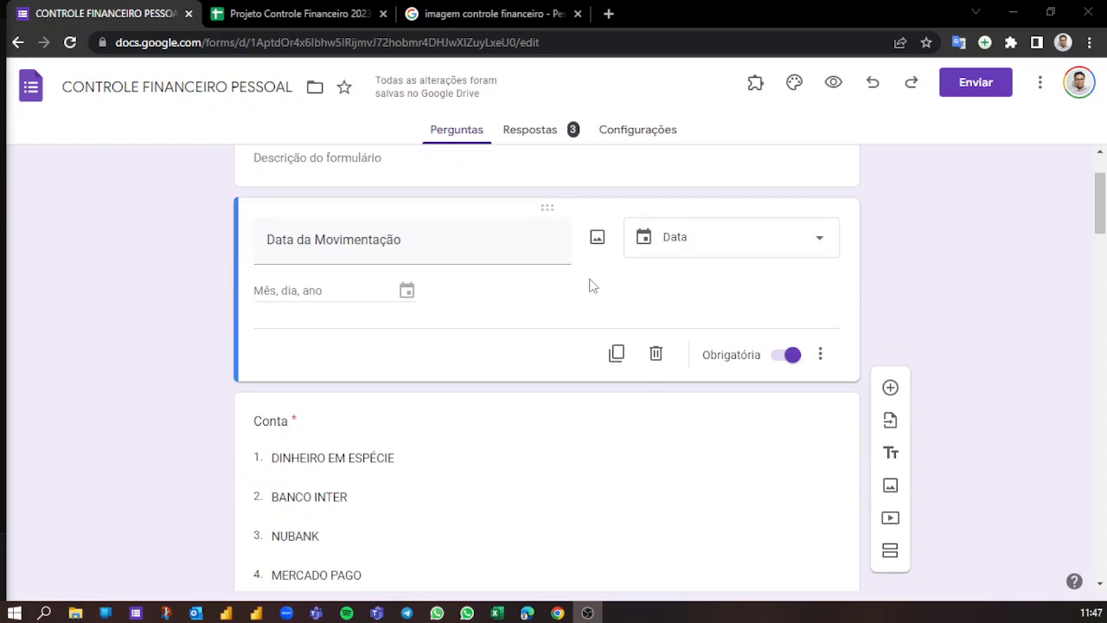
scroll(588, 284, up, 1)
scroll(617, 396, down, 5)
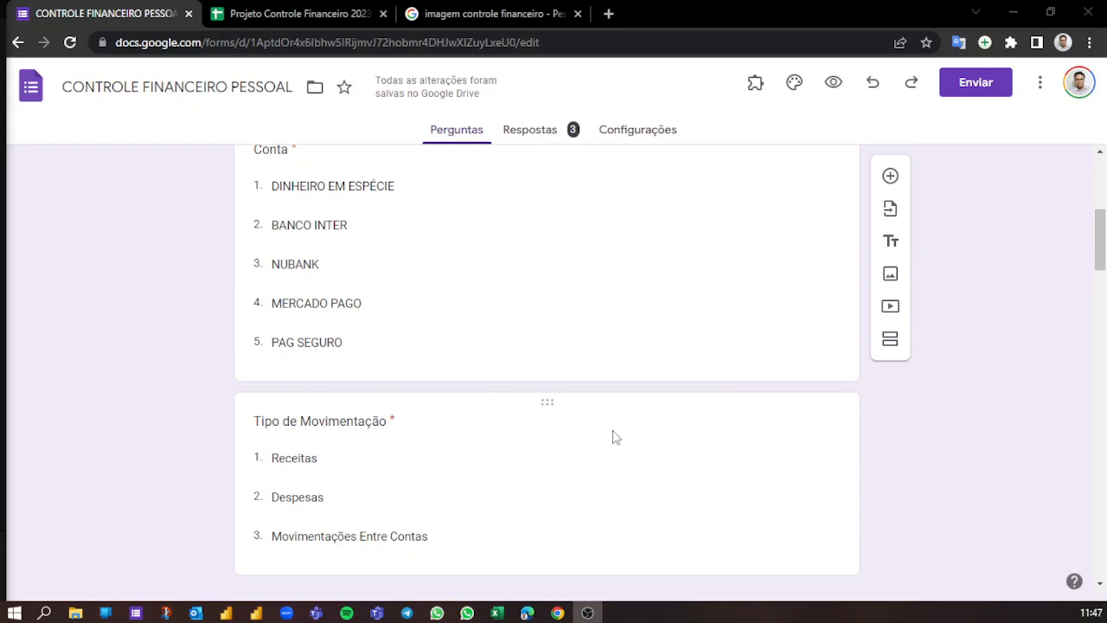
scroll(346, 459, up, 5)
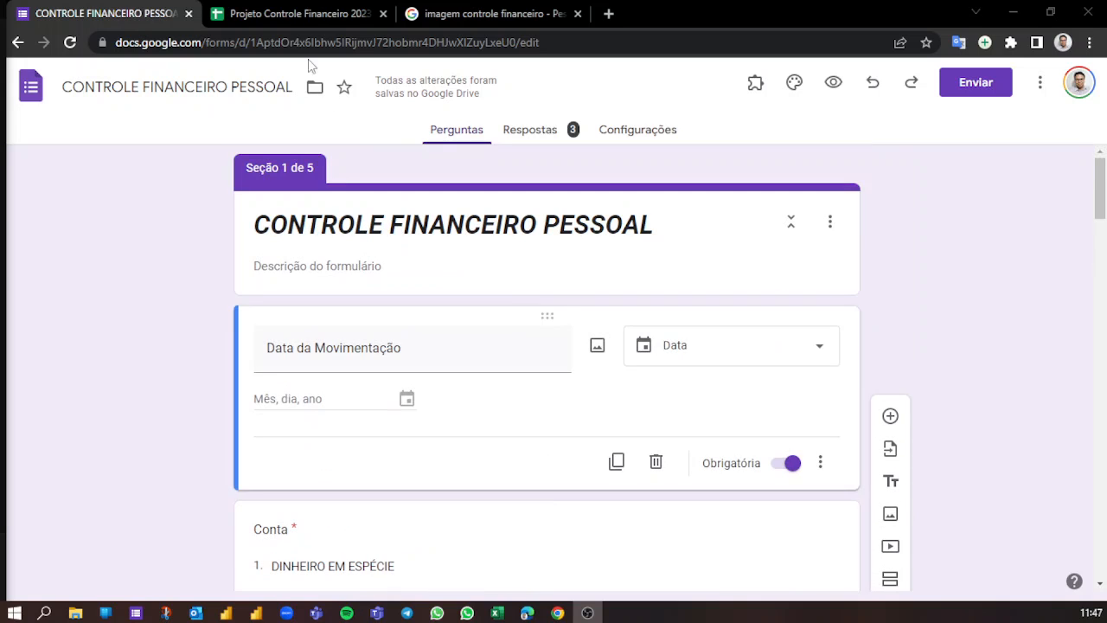
scroll(320, 372, down, 3)
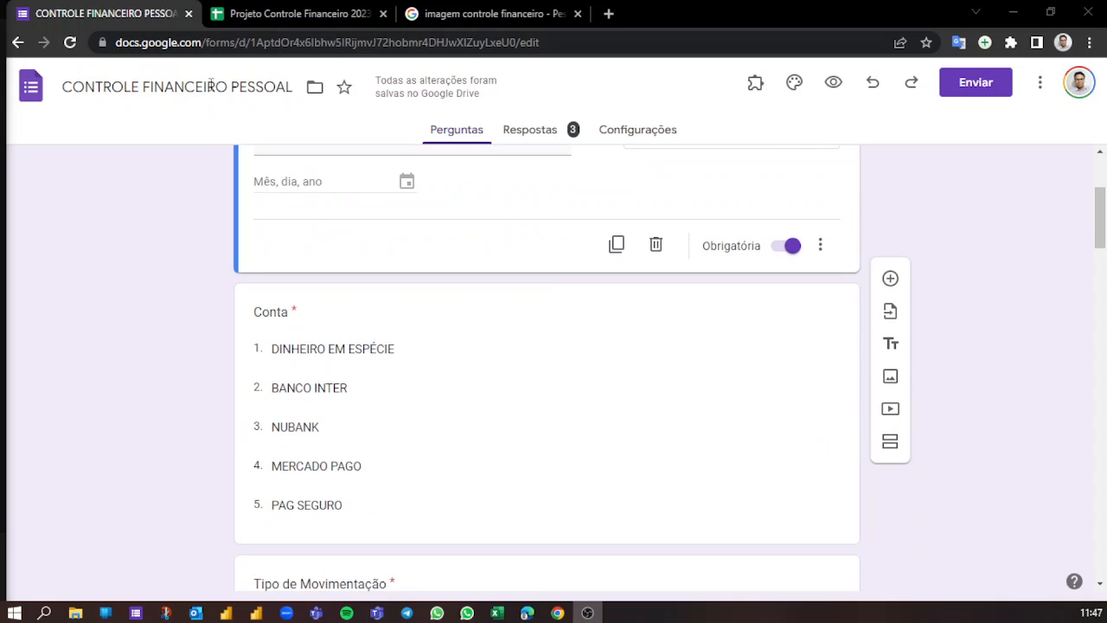
- Examine the recorded form responses in the Projeto Controle Financeiro 2023 spreadsheet and return to the start of the form
click(299, 12)
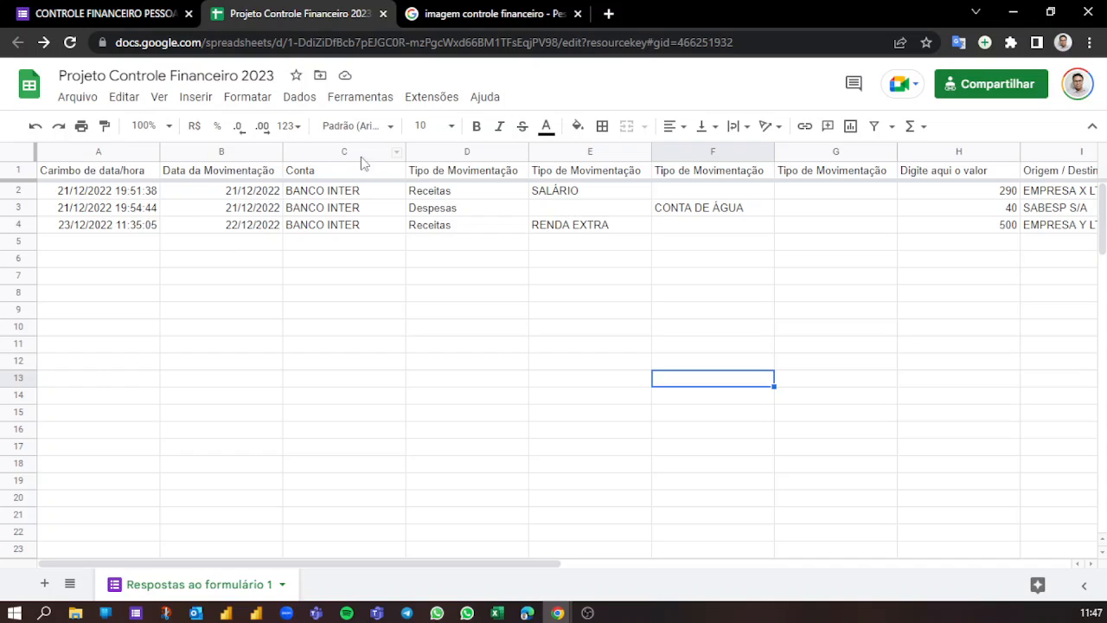
click(176, 251)
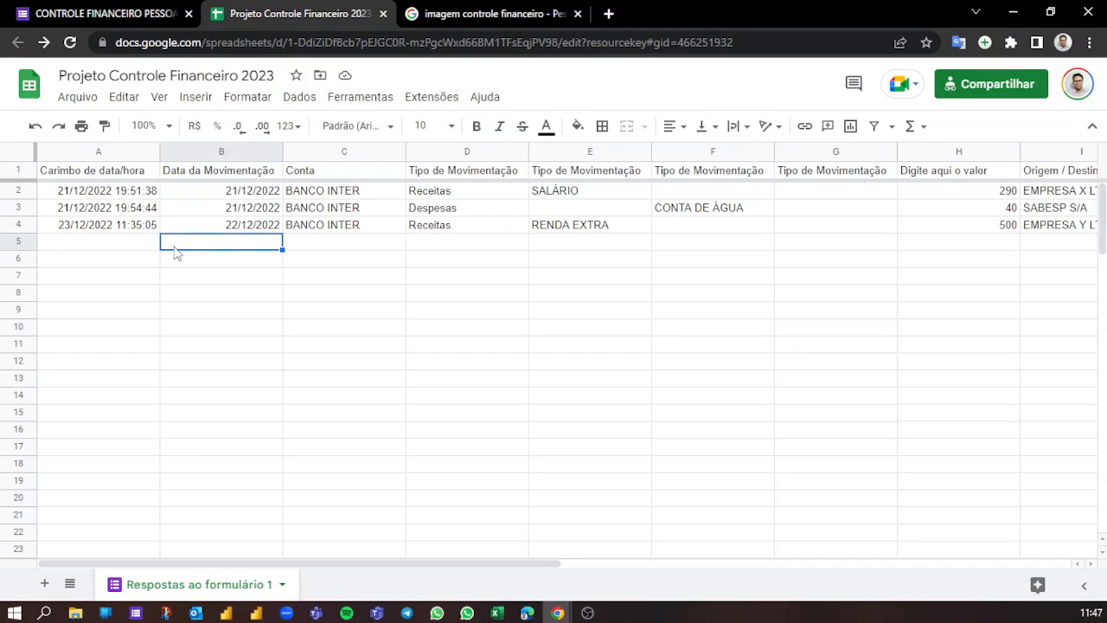
click(475, 248)
click(121, 8)
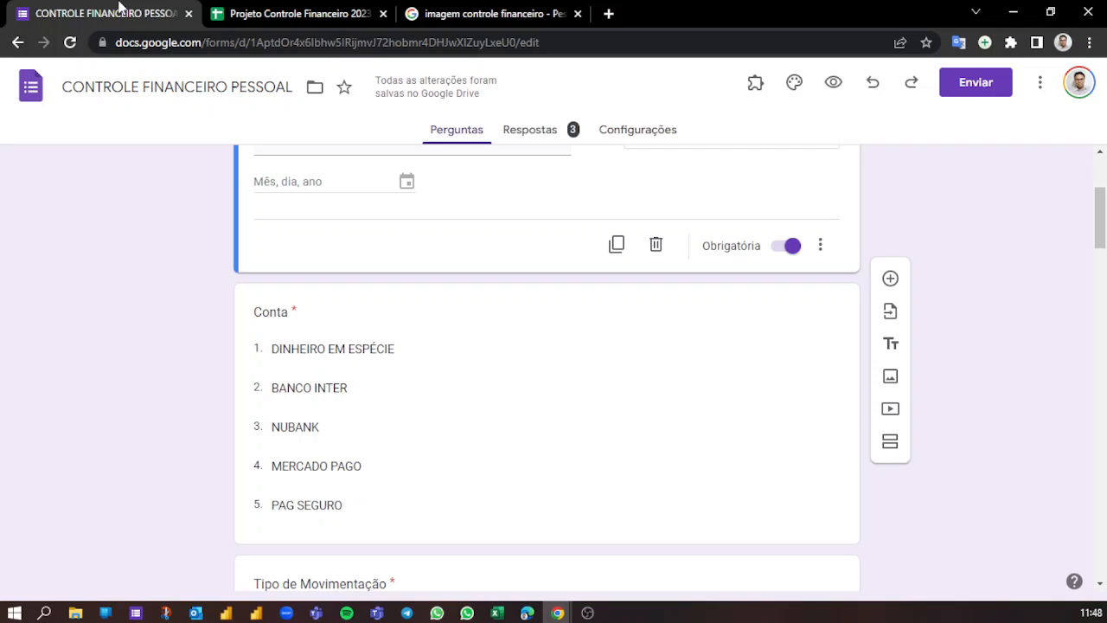
scroll(259, 291, up, 3)
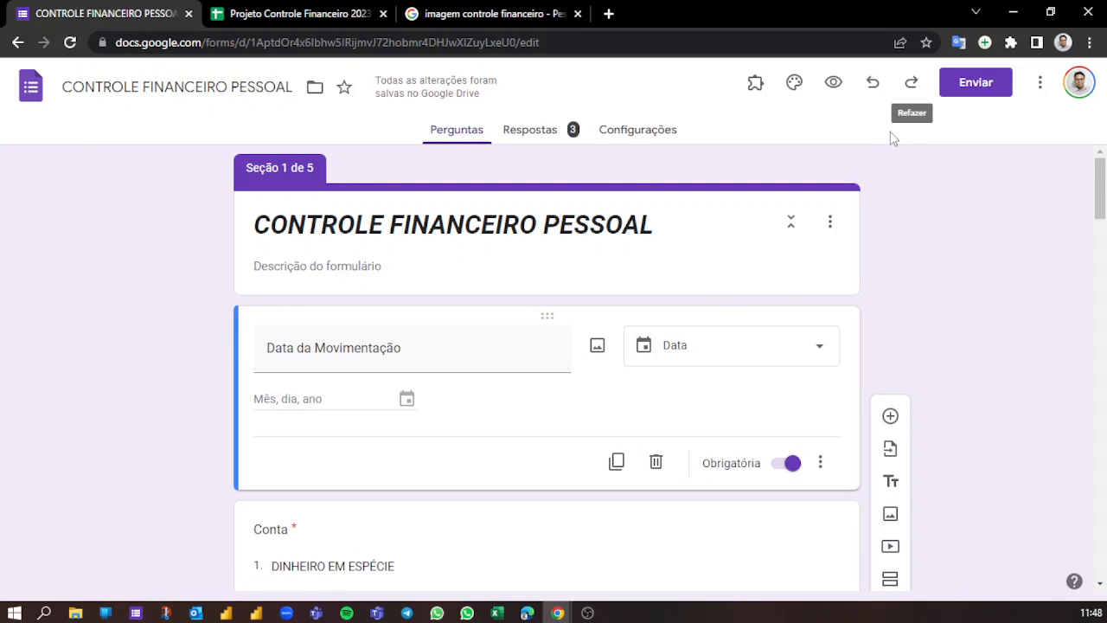
- View the Mapa da Obra picture in the "imagem controle financeiro" image results and go back to the form editor
click(448, 14)
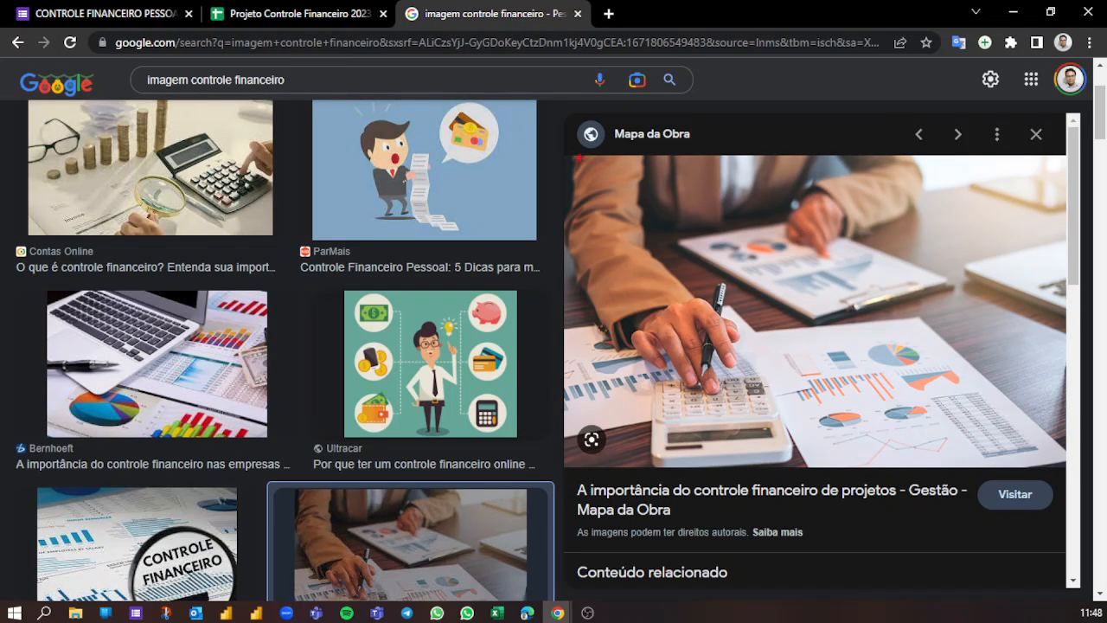
drag(566, 154, 1072, 458)
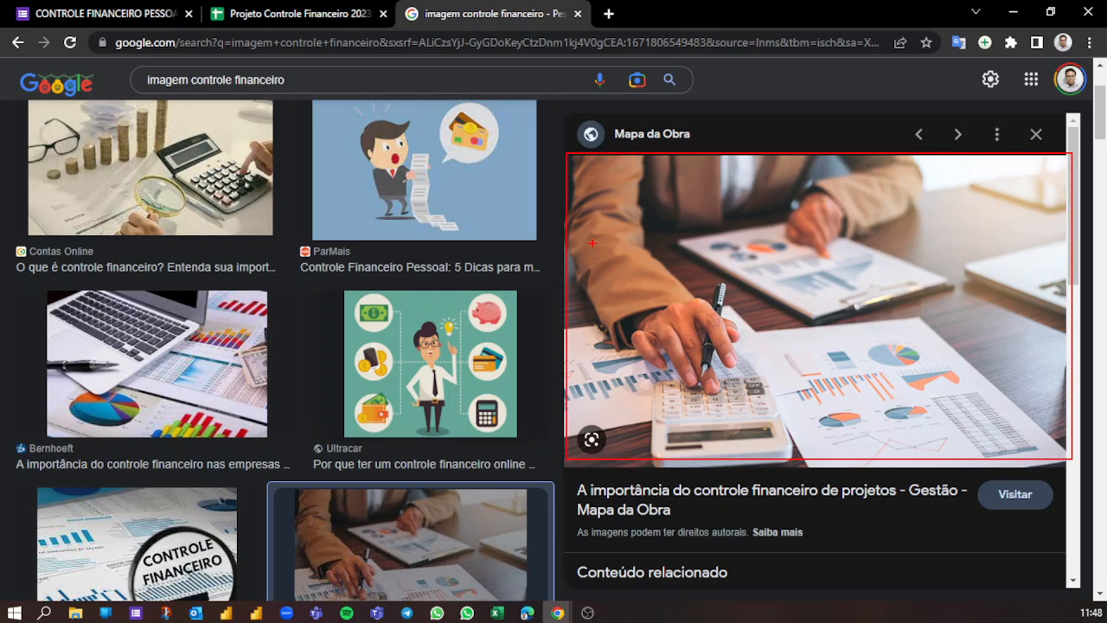
key(Escape)
key(ctrl+2)
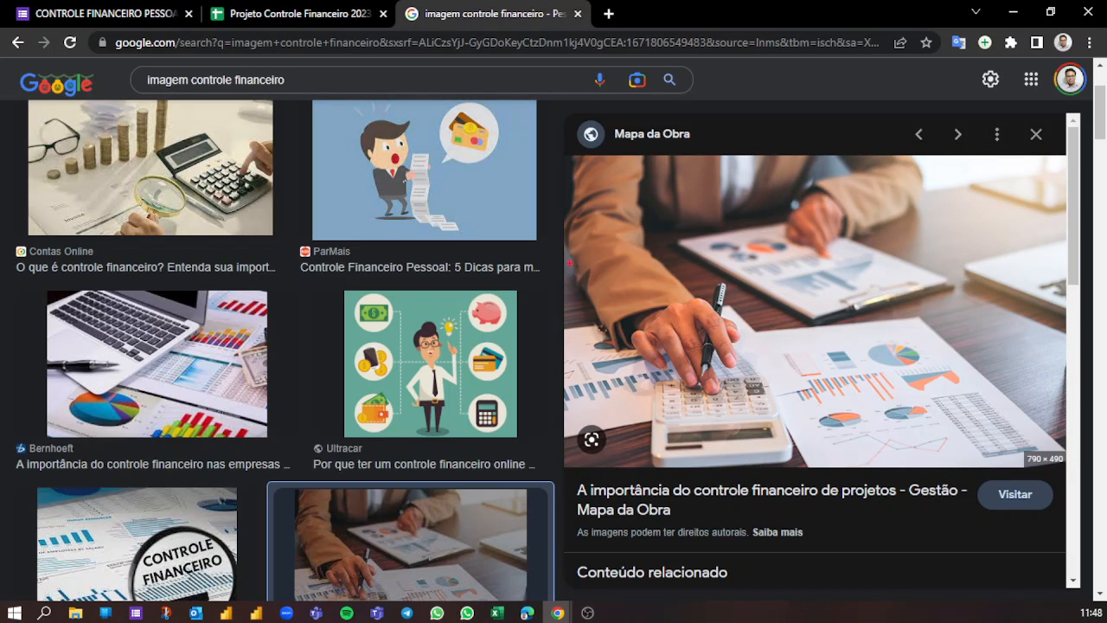
drag(577, 261, 1055, 428)
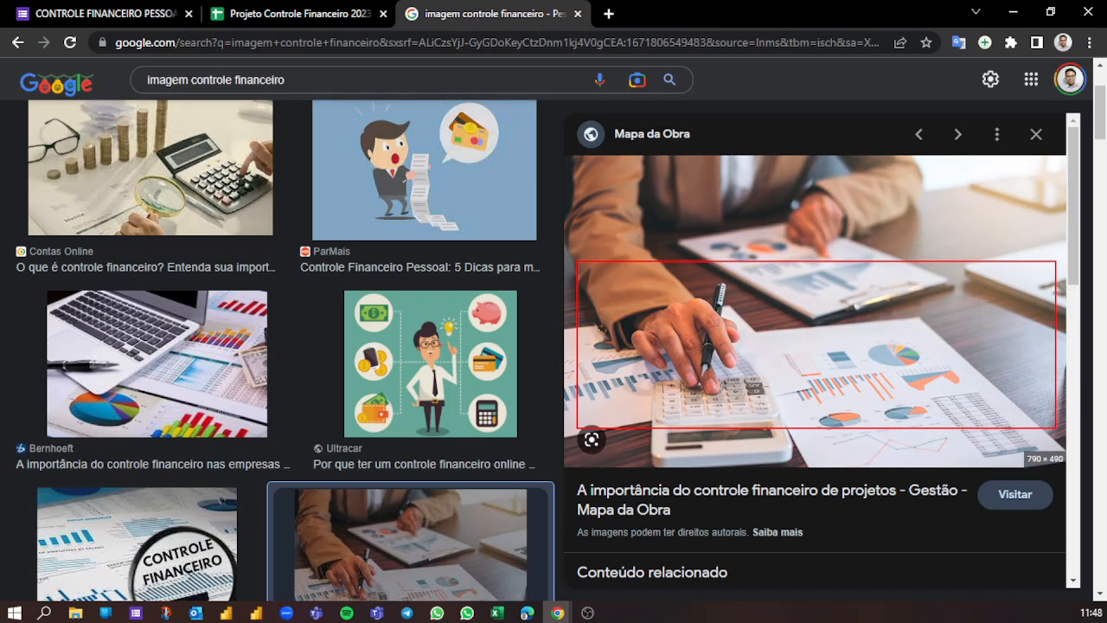
click(99, 18)
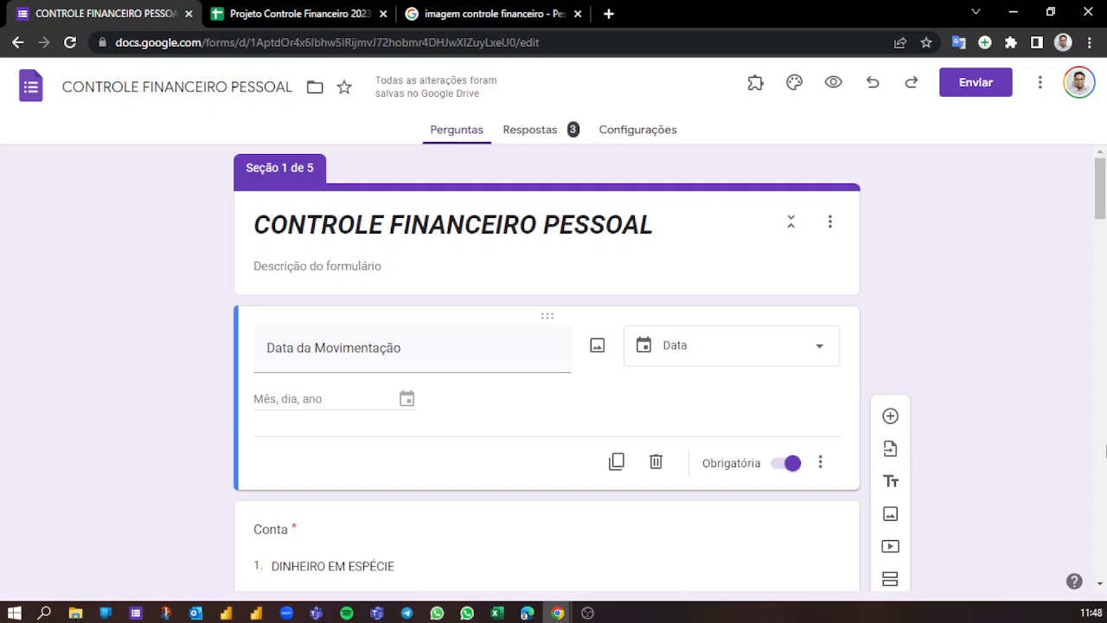
key(ctrl+Tab)
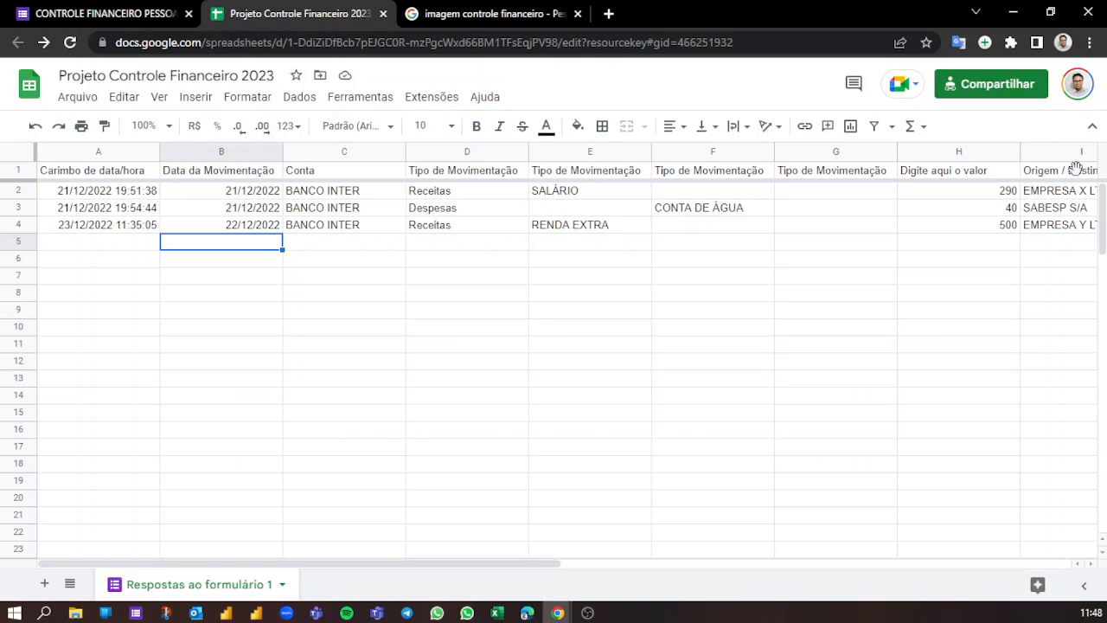
click(147, 11)
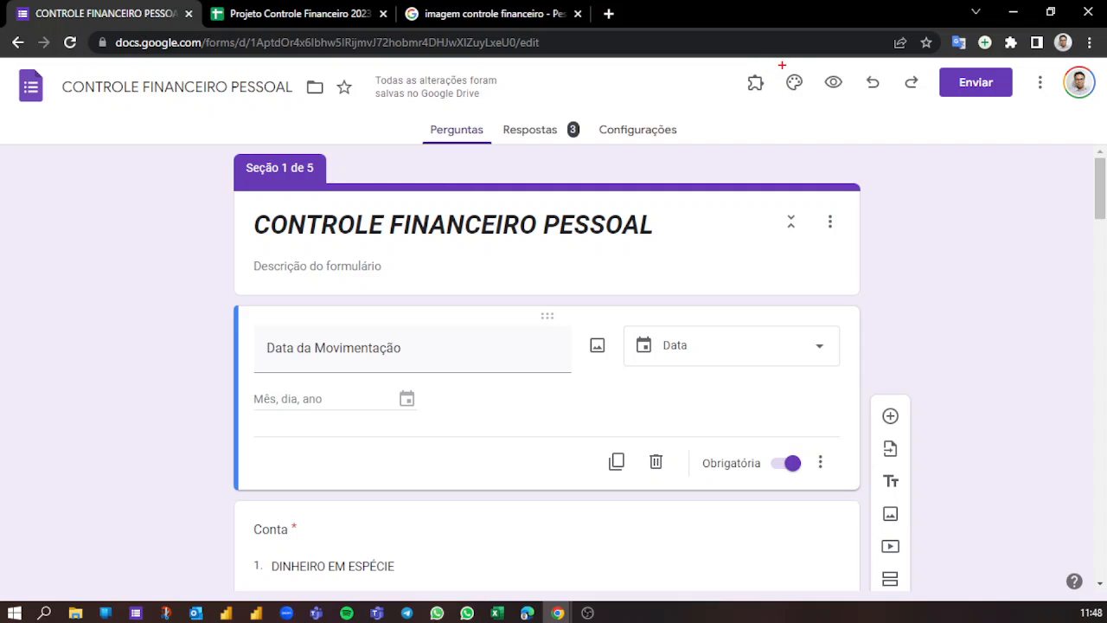
- Open the form's theme customization and go to its header image setting
mouse_move(781, 65)
mouse_down()
mouse_move(816, 99)
mouse_move(845, 220)
mouse_up()
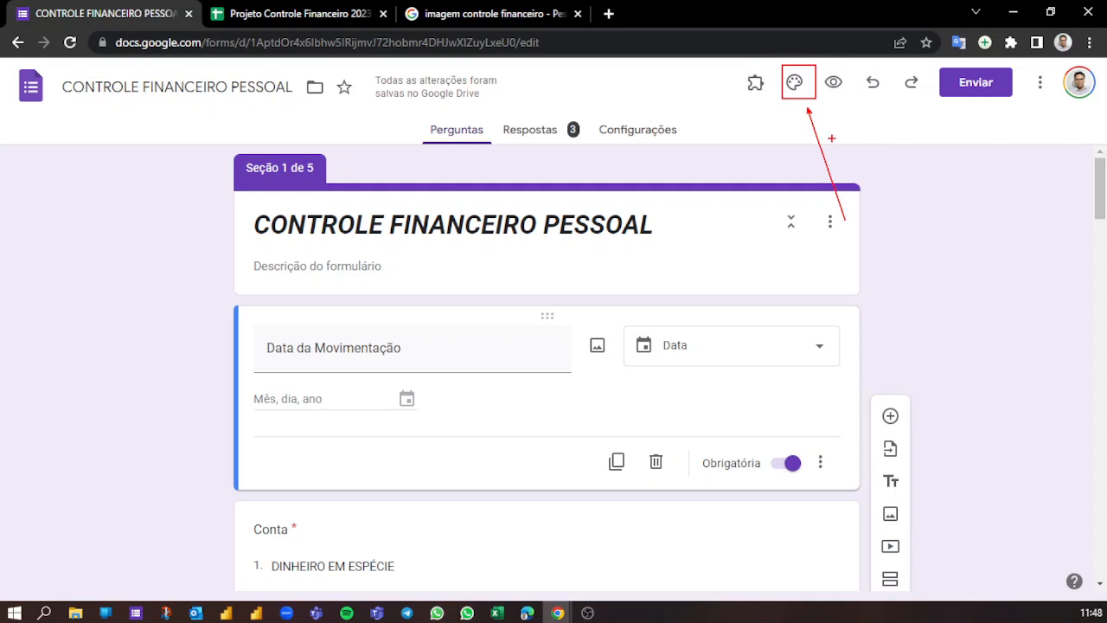
key(Escape)
click(796, 83)
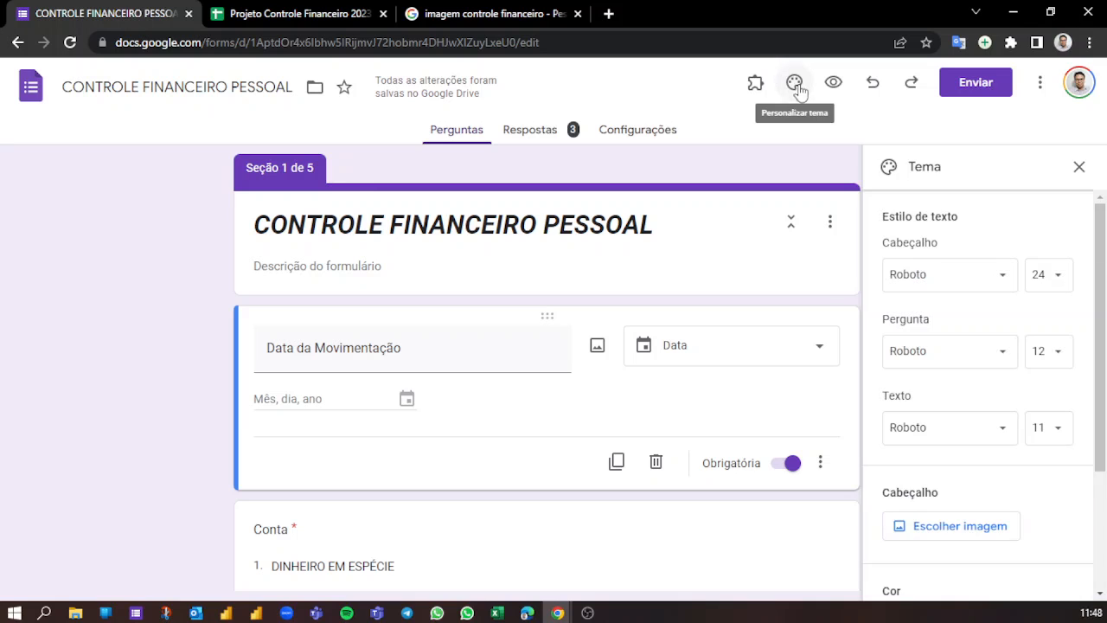
scroll(956, 480, down, 2)
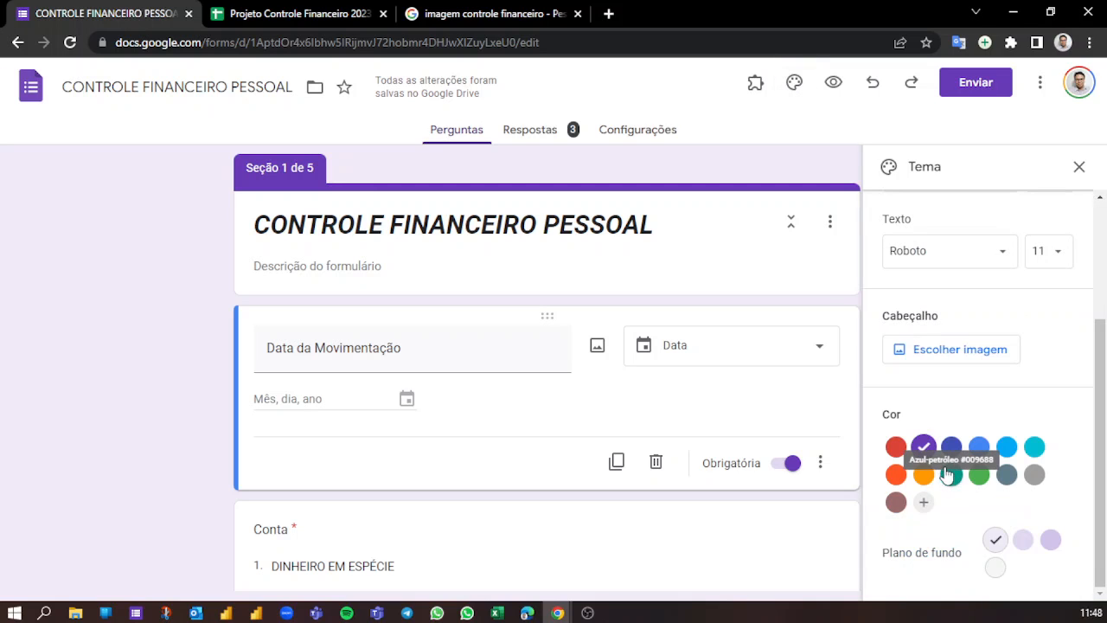
mouse_move(871, 305)
mouse_down()
mouse_move(931, 361)
mouse_move(1055, 372)
mouse_up()
- Show the saving options for the Mapa da Obra picture in the image results and return to the form
click(454, 13)
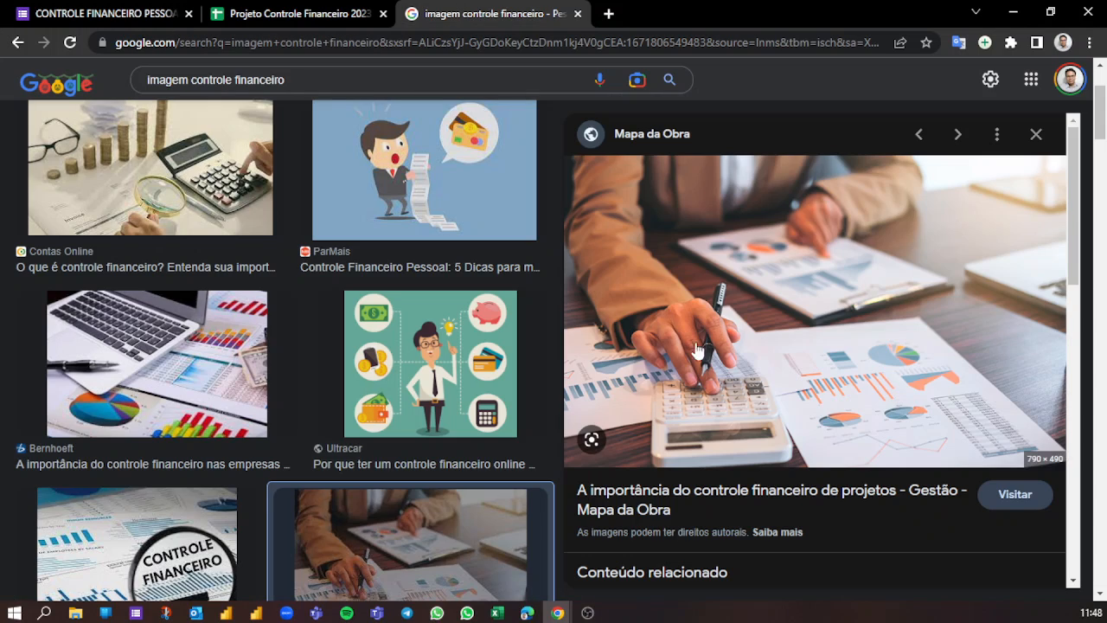
right_click(774, 262)
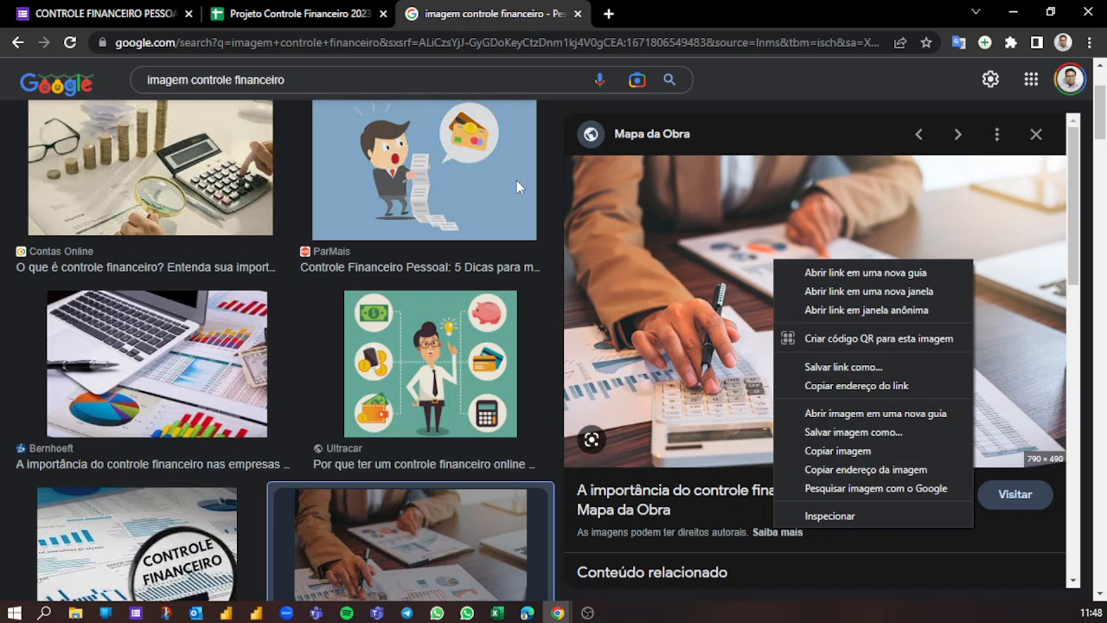
click(87, 10)
click(86, 10)
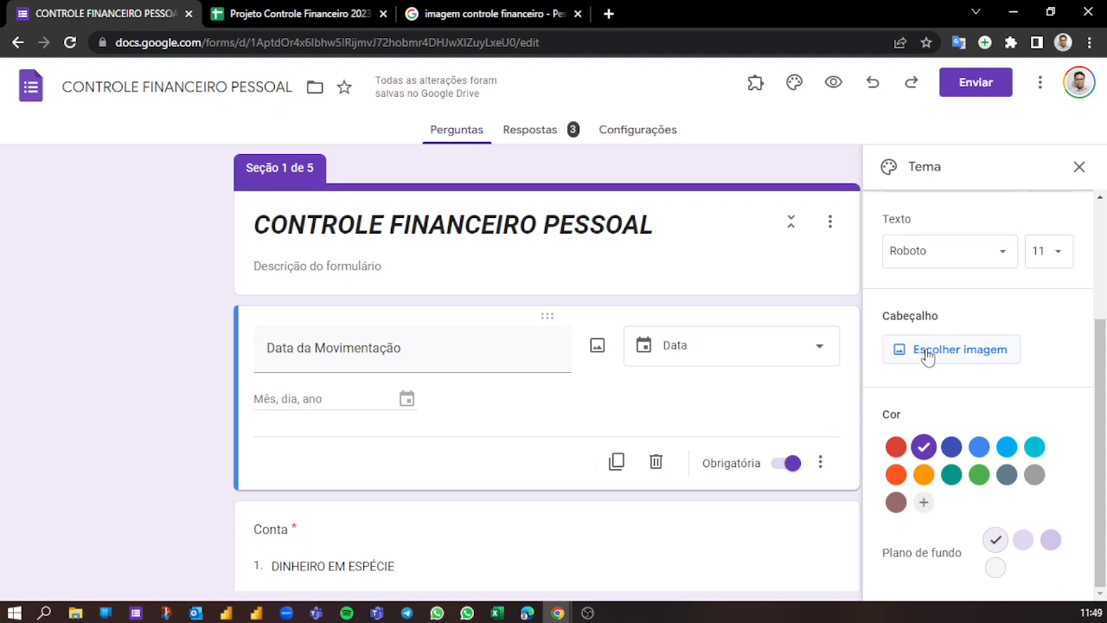
- Upload a-importancia-do-controle-financeiros-de-projetos.jpg as the form's header image
click(931, 347)
click(380, 182)
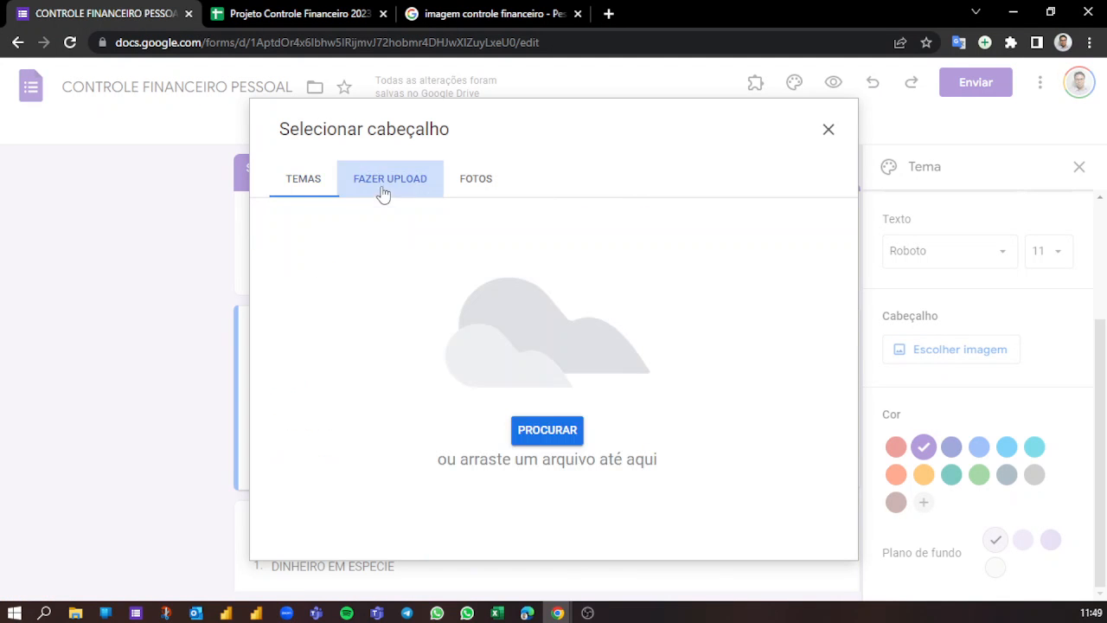
click(550, 431)
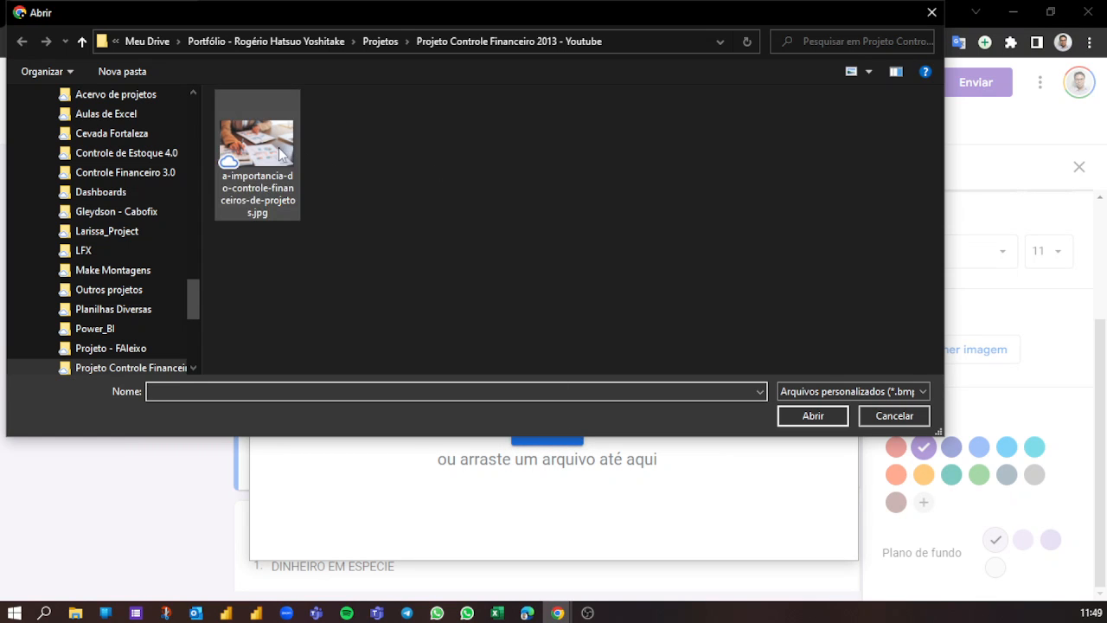
click(251, 146)
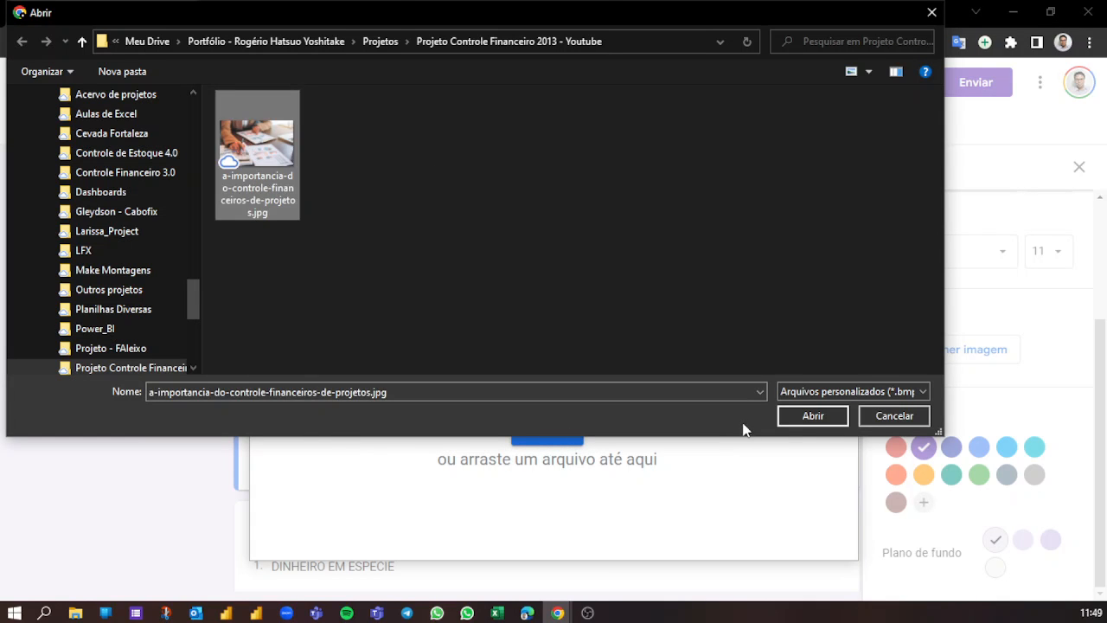
click(808, 416)
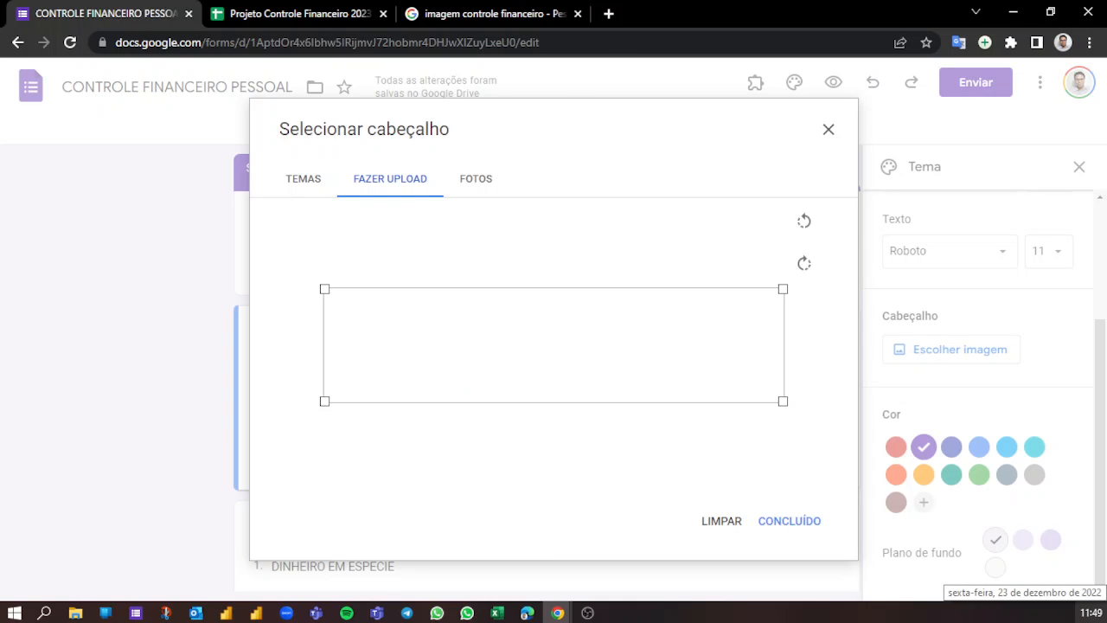
- Lower the header crop area so it frames the hand, pen and charts, apply it and close the theme settings
drag(645, 349, 647, 376)
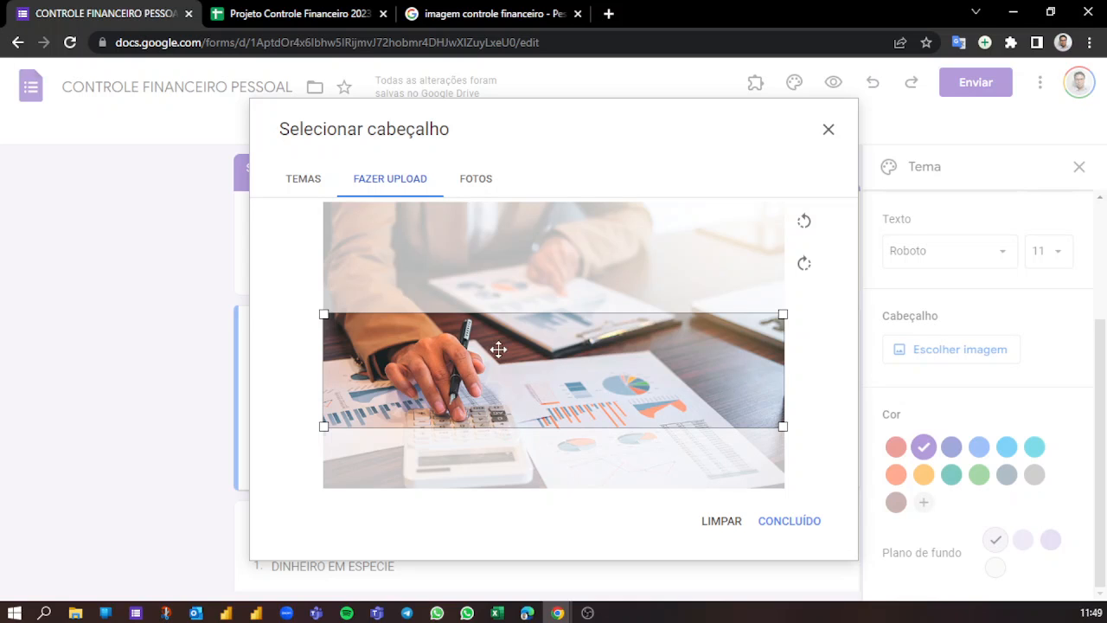
drag(556, 368, 557, 370)
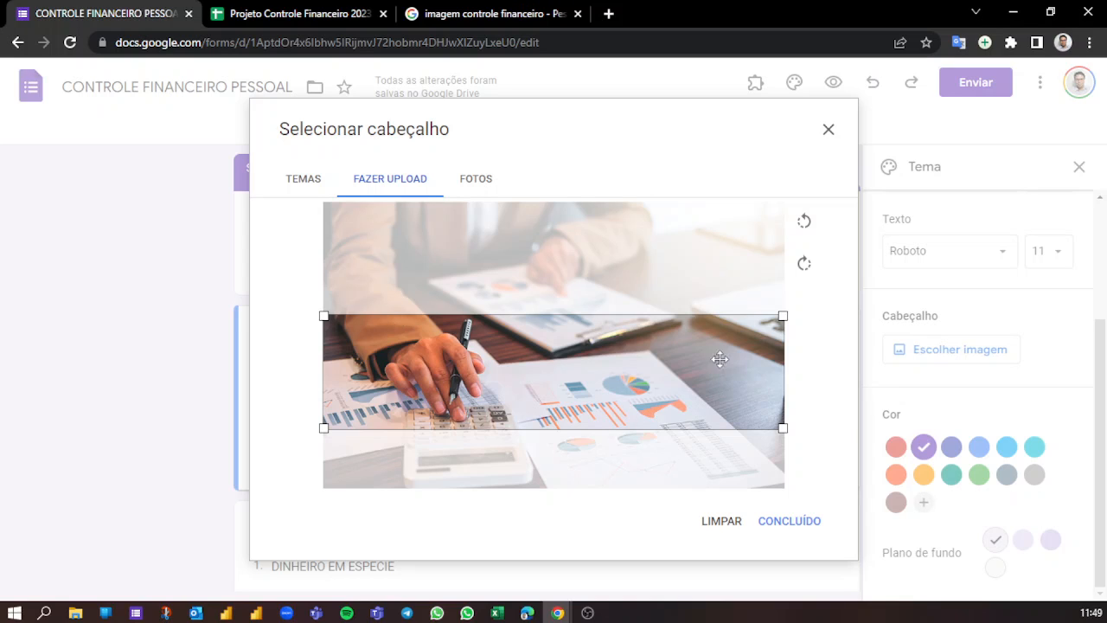
click(789, 525)
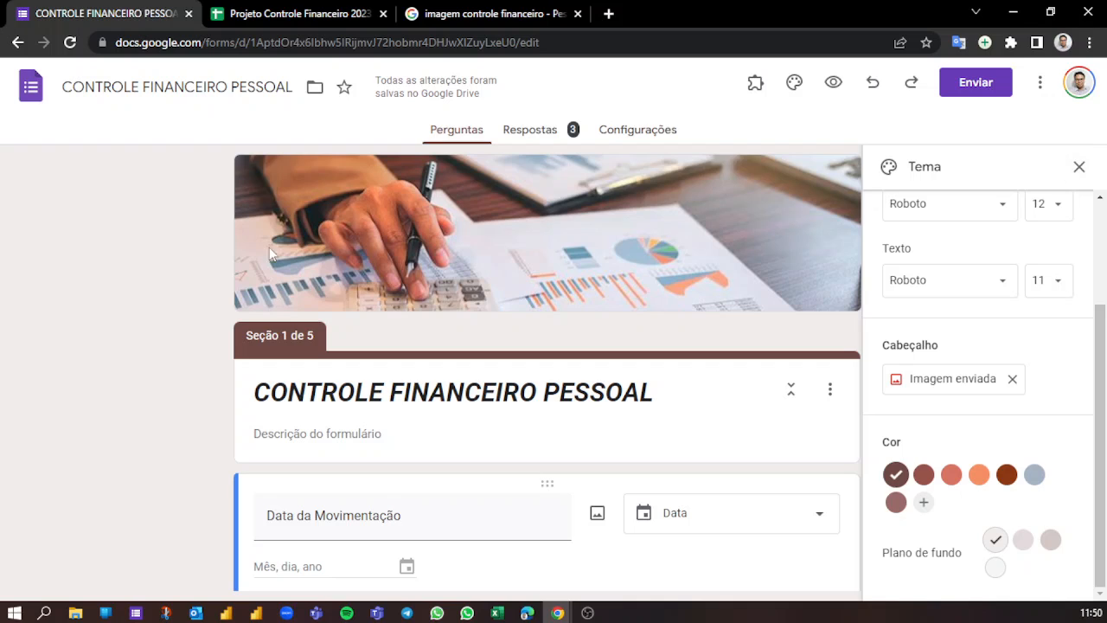
click(1080, 166)
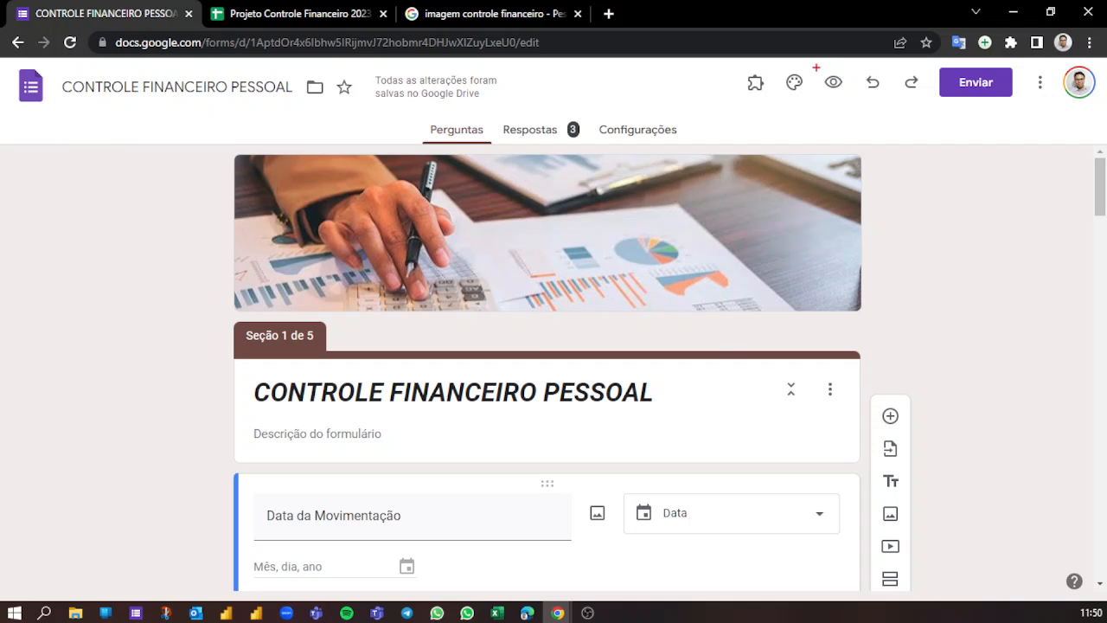
- Open the form's preview and check the header image and the questions as respondents see them
mouse_move(815, 68)
mouse_down()
mouse_move(835, 99)
mouse_move(856, 101)
mouse_move(894, 217)
mouse_up()
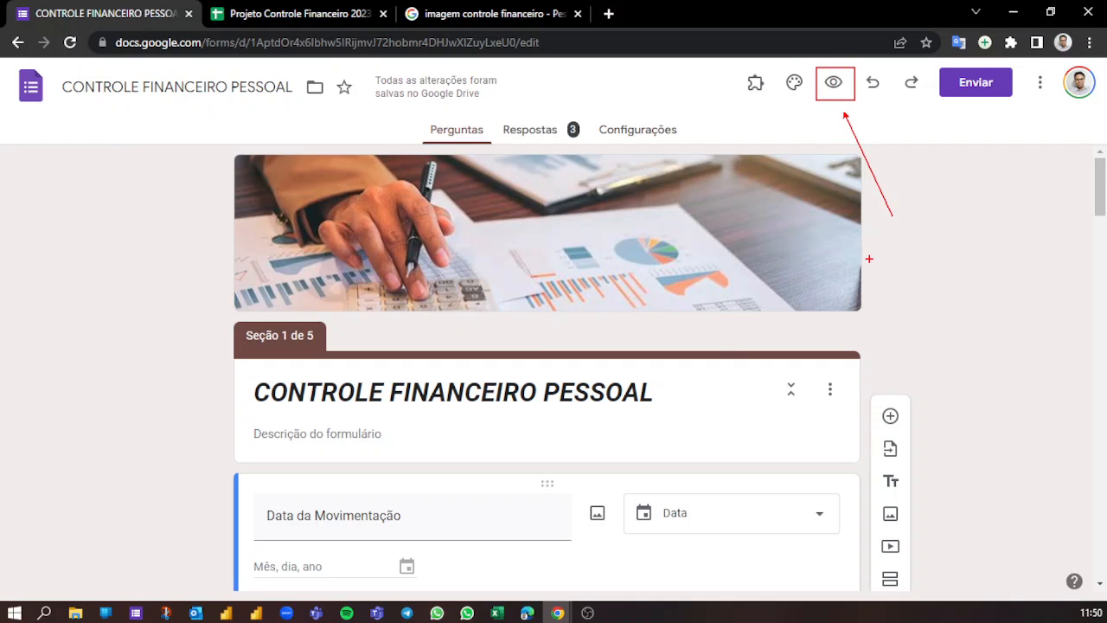
key(Escape)
click(833, 83)
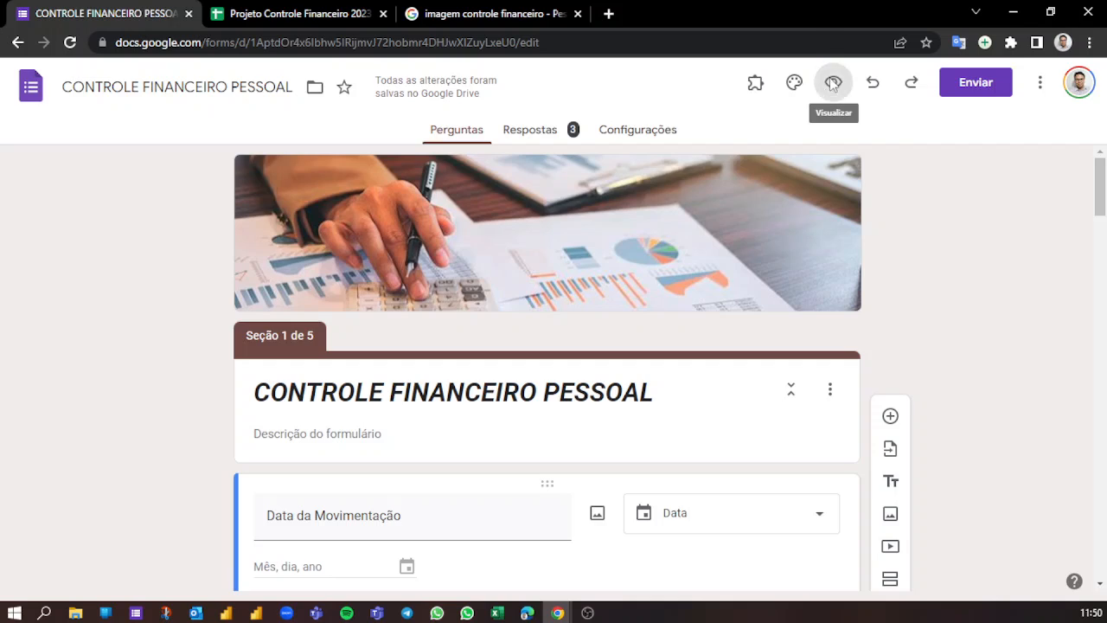
scroll(509, 317, down, 3)
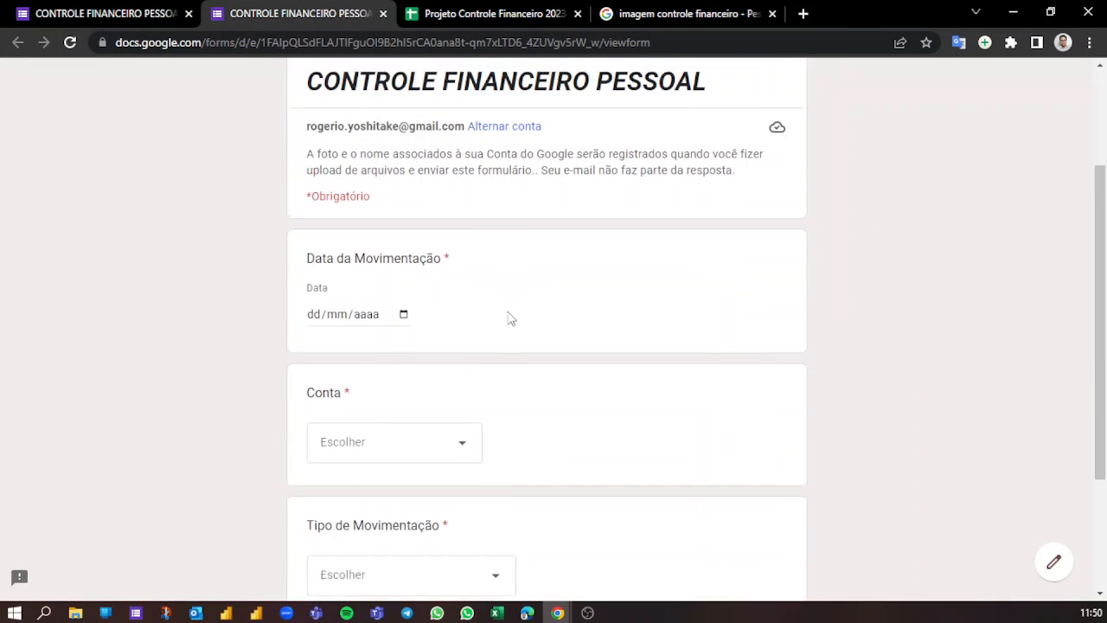
scroll(602, 389, down, 1)
scroll(620, 378, up, 5)
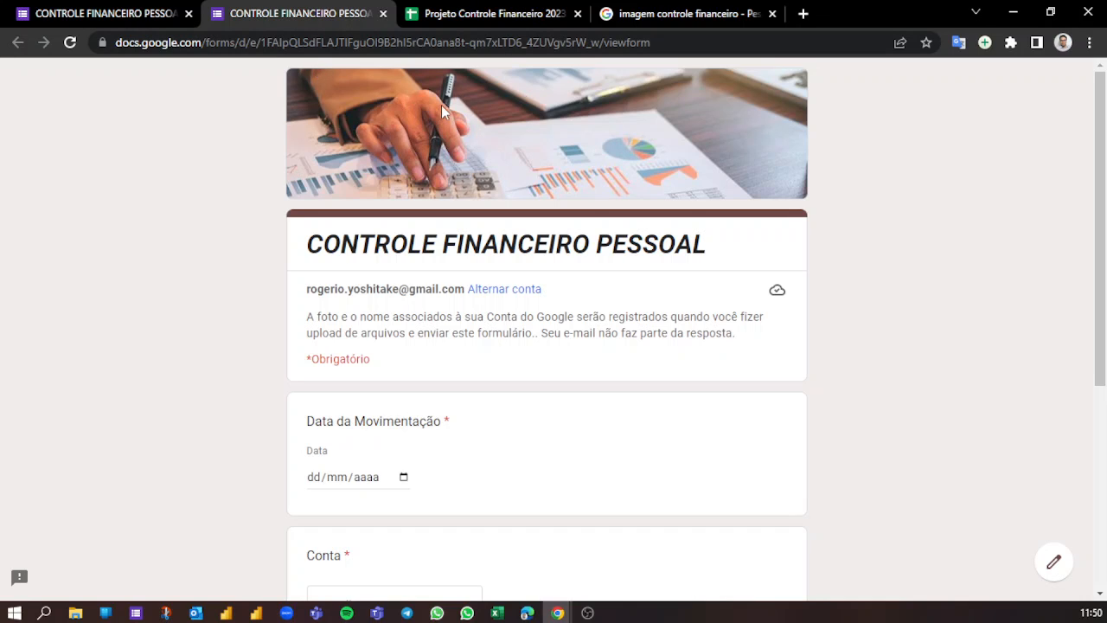
- Close the form's preview and go to the Projeto Controle Financeiro 2023 response spreadsheet
drag(308, 244, 723, 253)
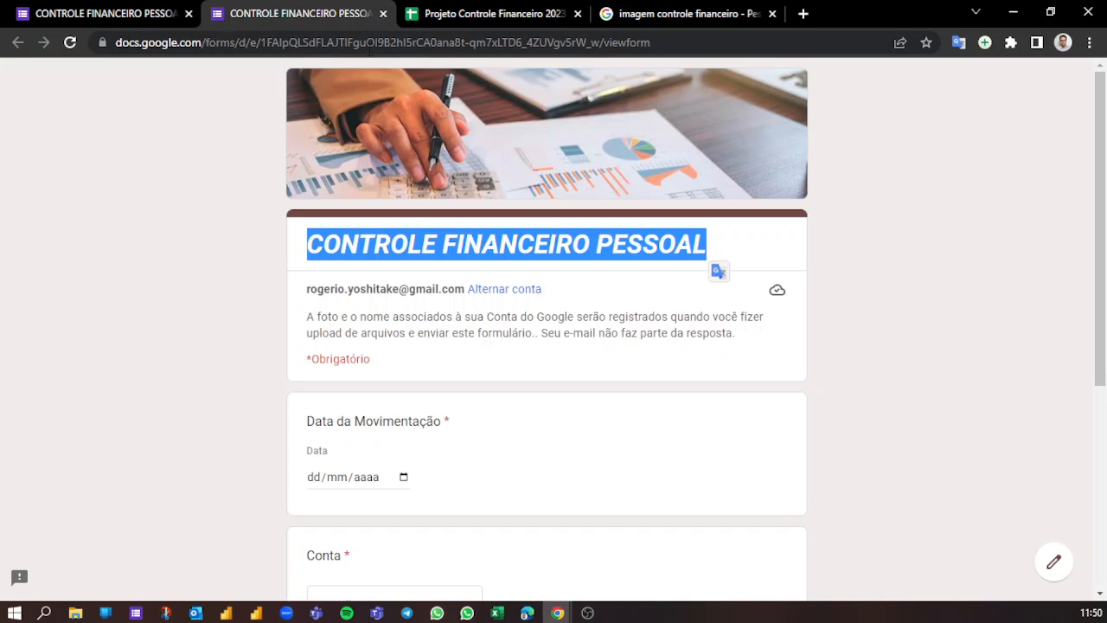
click(972, 178)
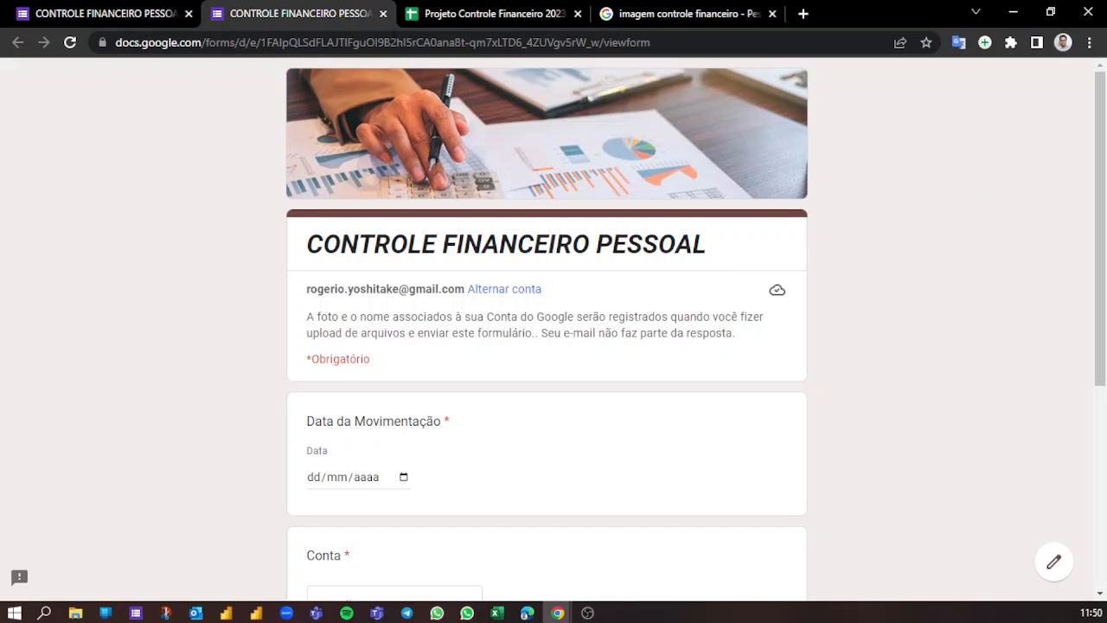
click(382, 14)
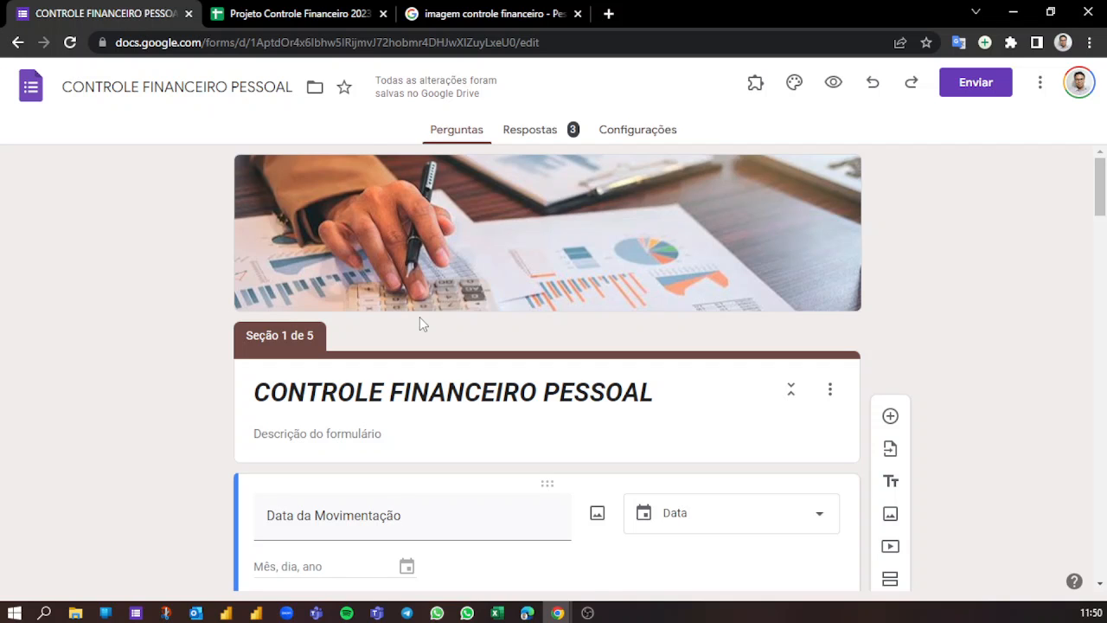
click(307, 12)
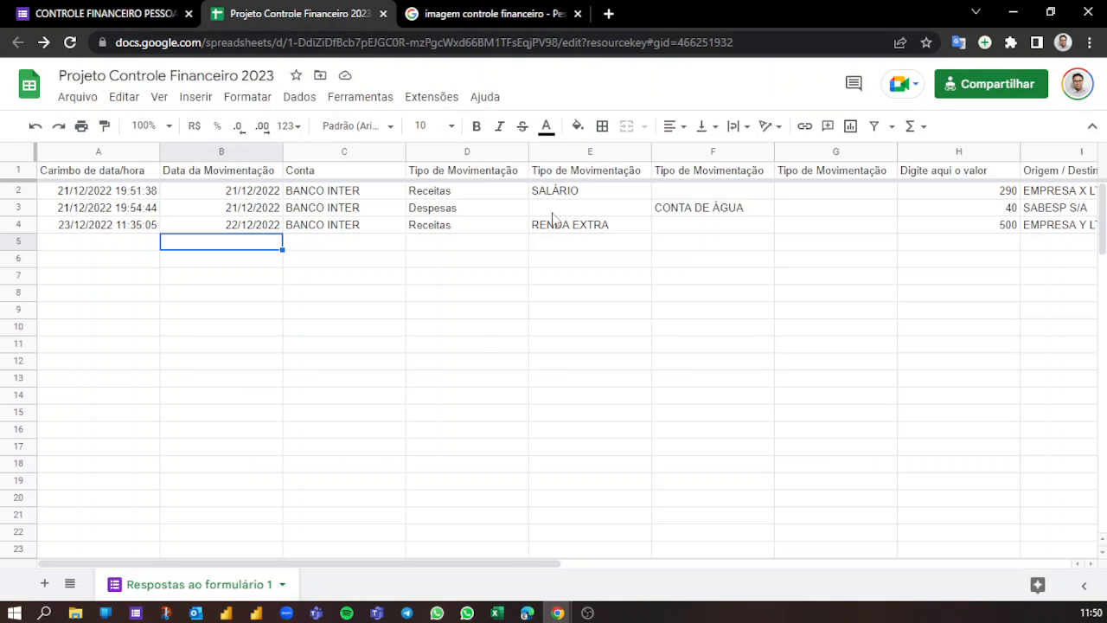
click(577, 263)
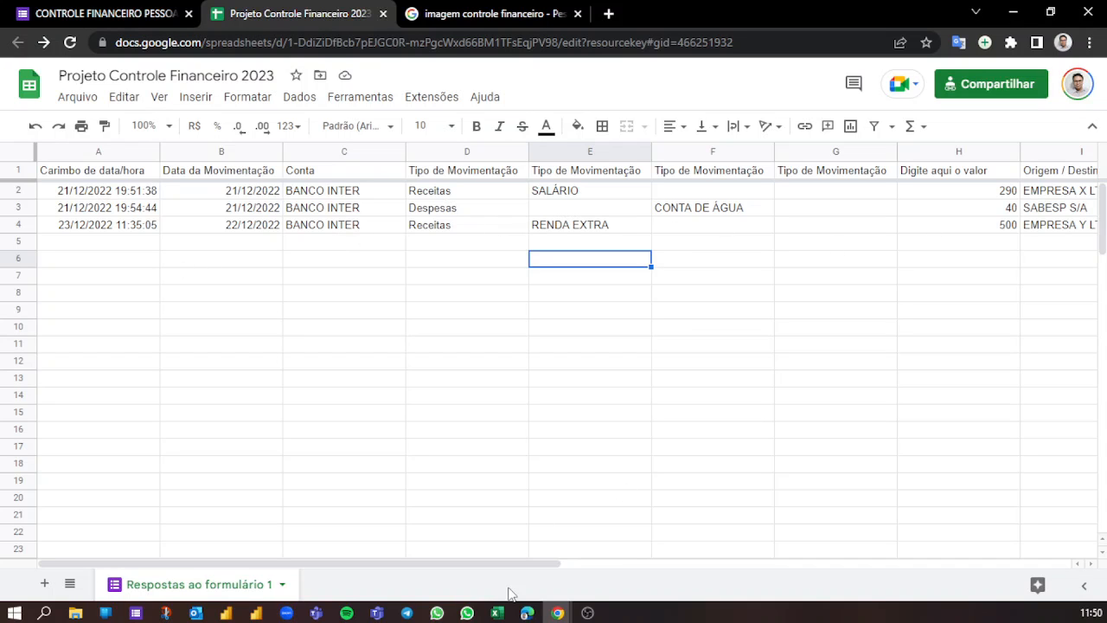
- Switch to Excel, view the product information on the account page and return to the blank Pasta1 worksheet
click(497, 612)
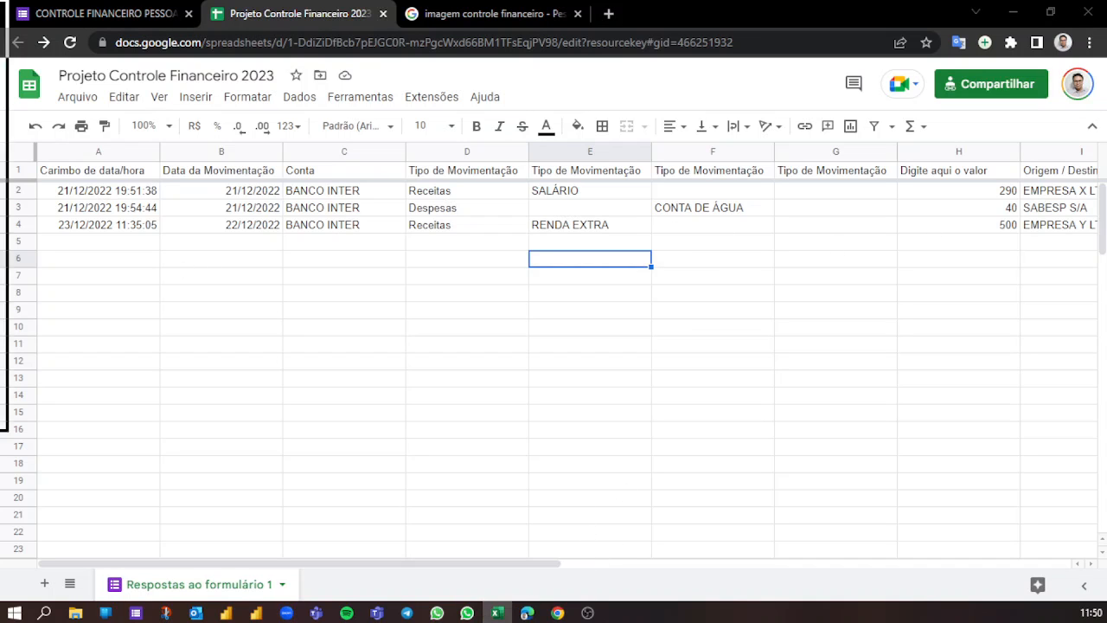
drag(0, 13, 697, 66)
click(1019, 68)
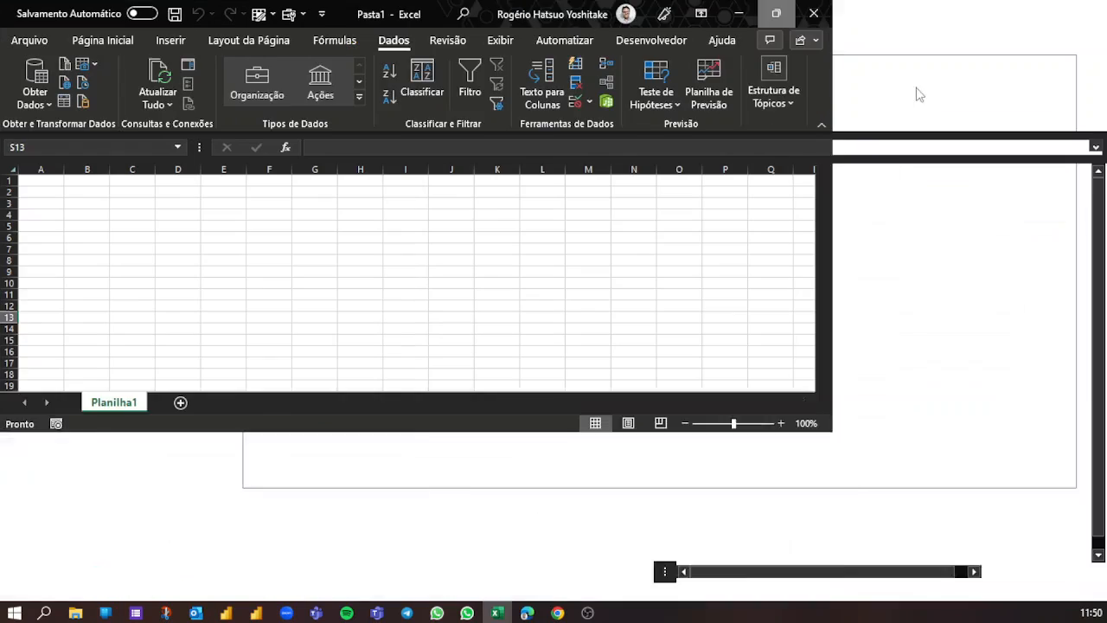
click(248, 261)
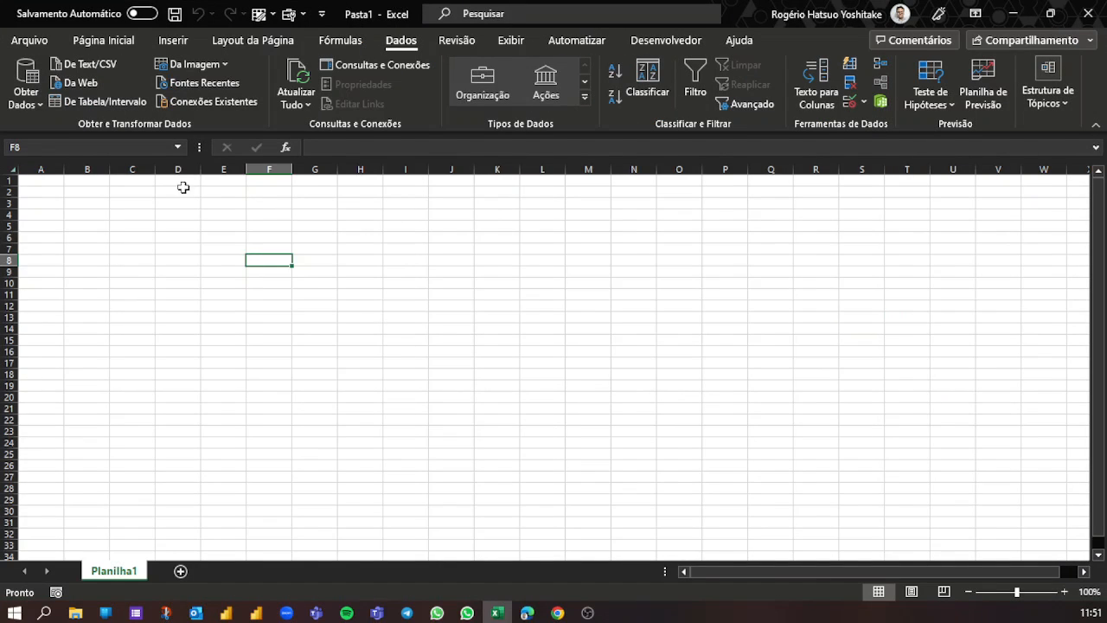
click(32, 43)
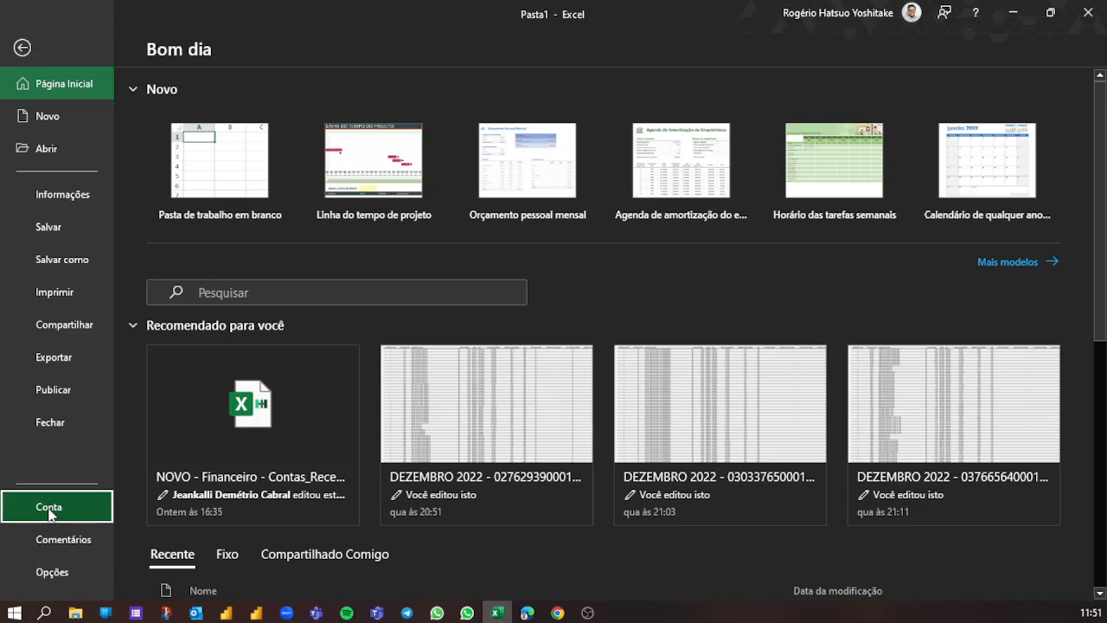
click(51, 513)
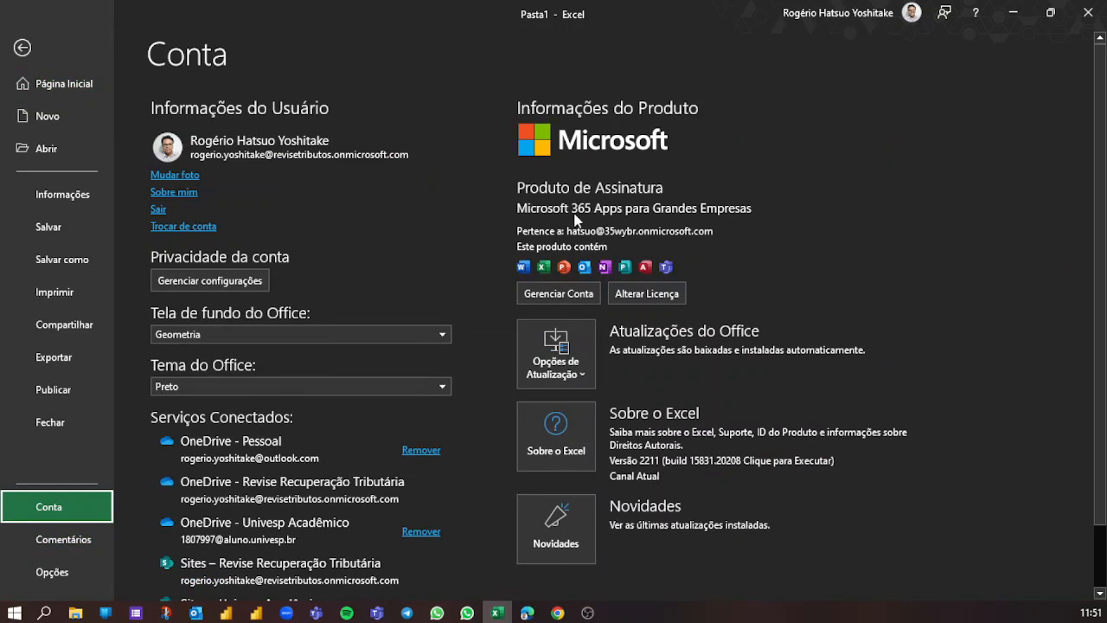
click(1013, 17)
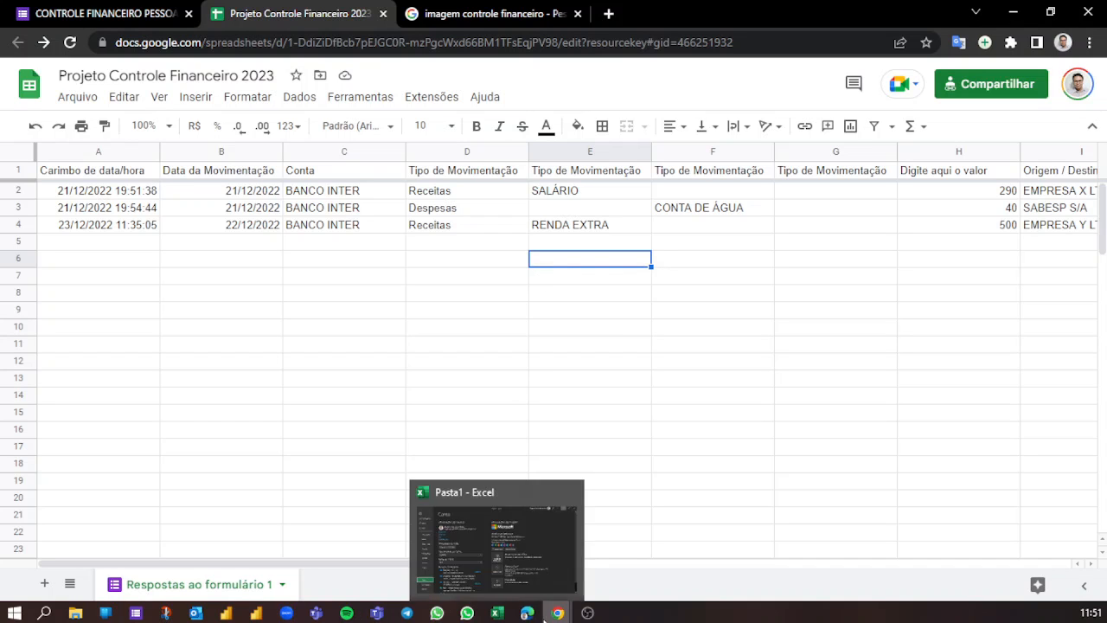
click(429, 525)
click(23, 48)
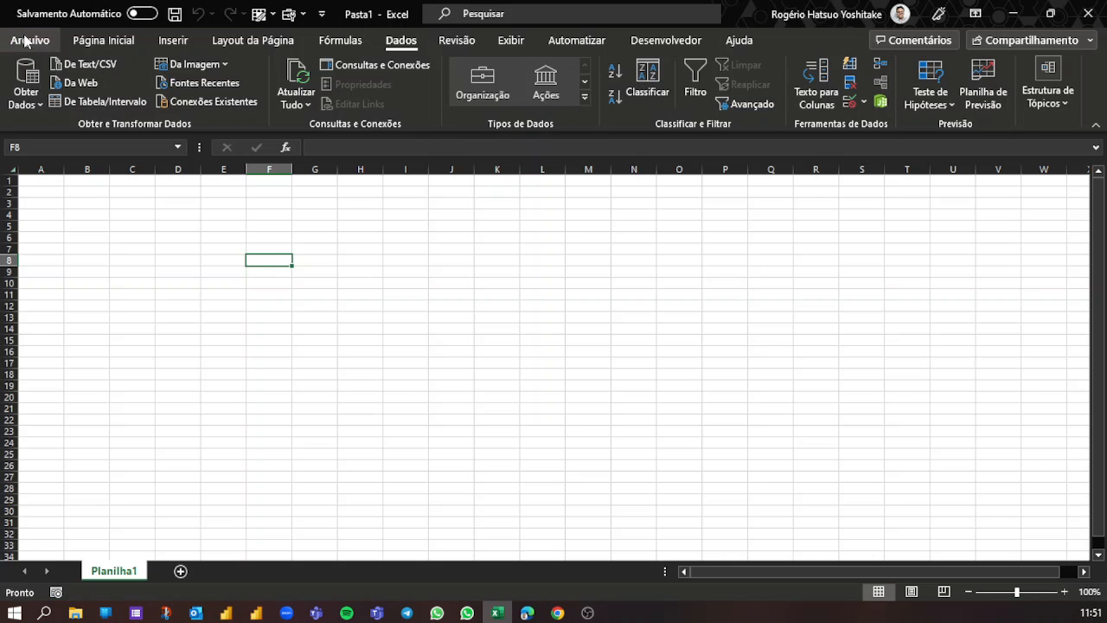
click(287, 249)
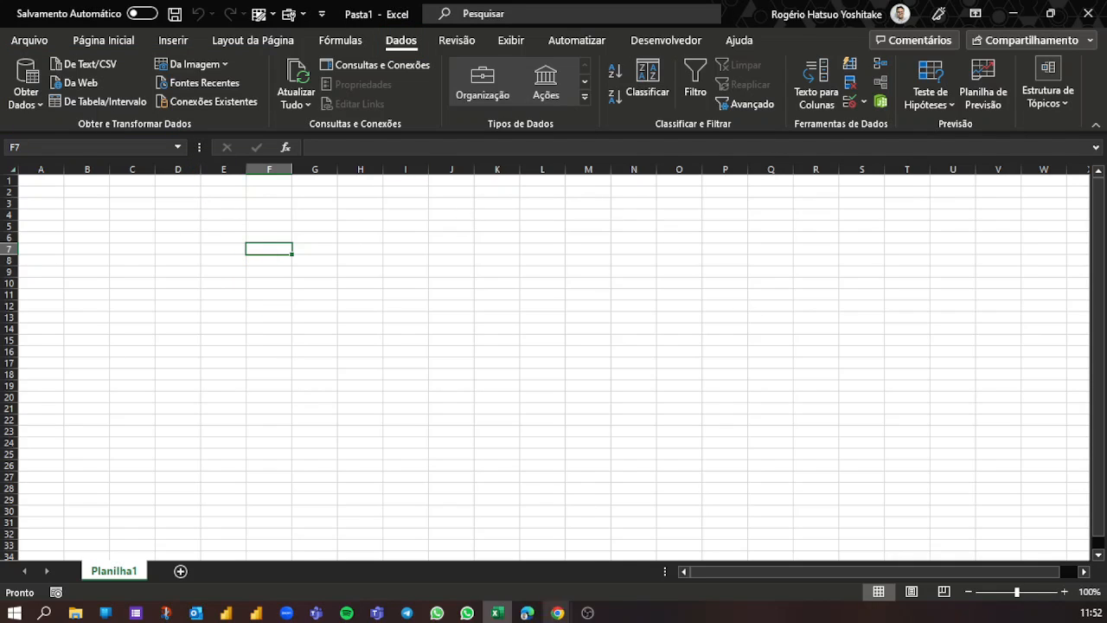
- Switch back to Chrome and compare the form responses in the Google spreadsheet with the blank Excel workbook
mouse_move(558, 612)
click(546, 576)
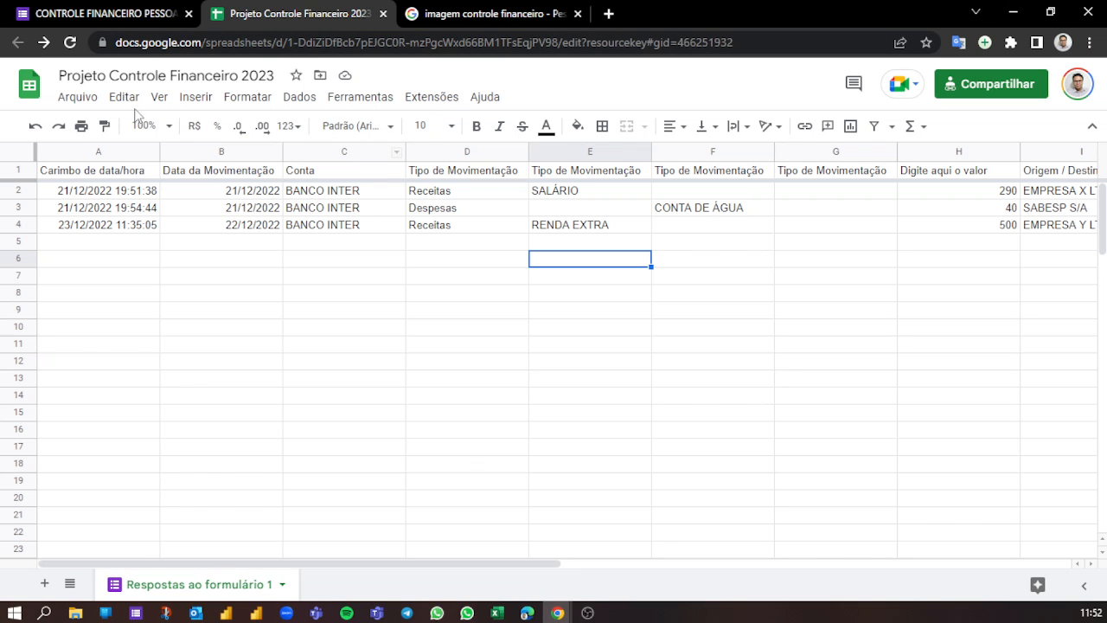
click(333, 244)
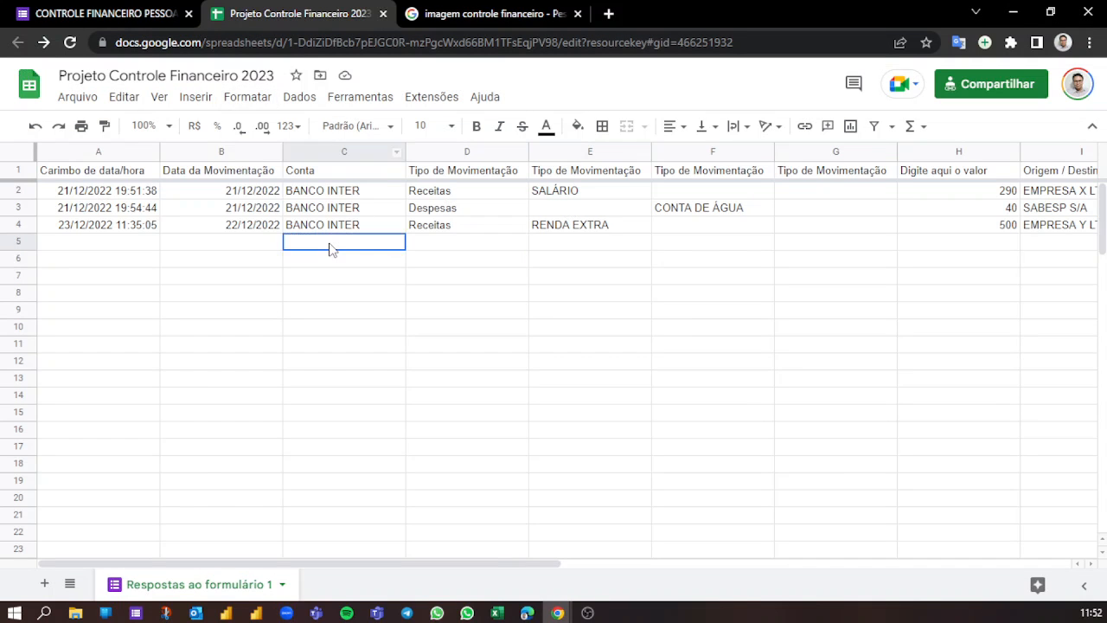
drag(217, 224, 242, 213)
click(364, 211)
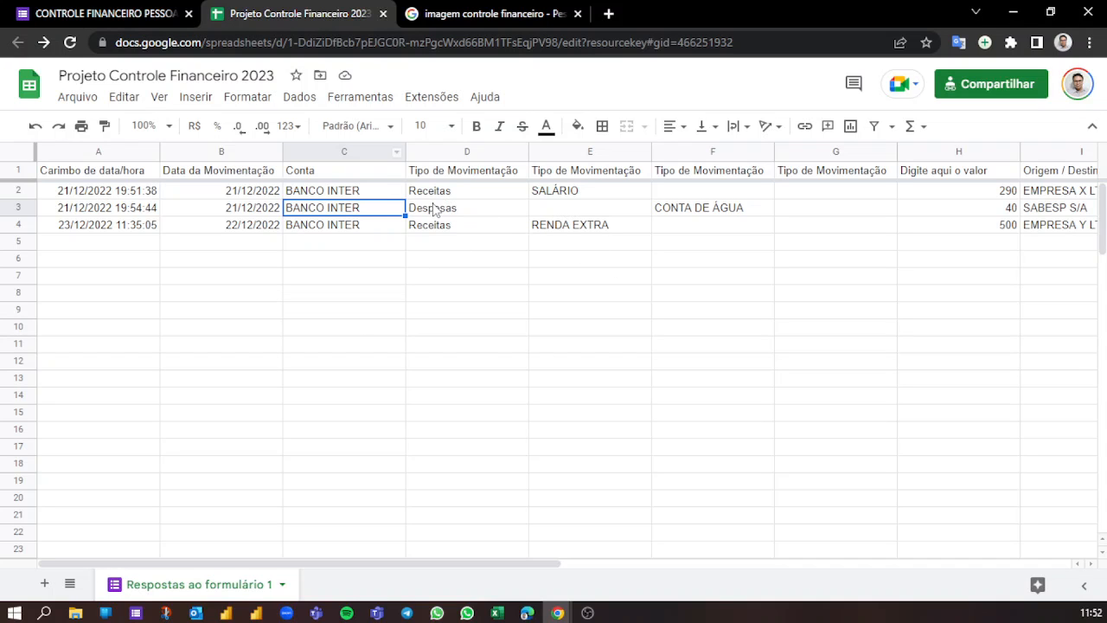
click(508, 544)
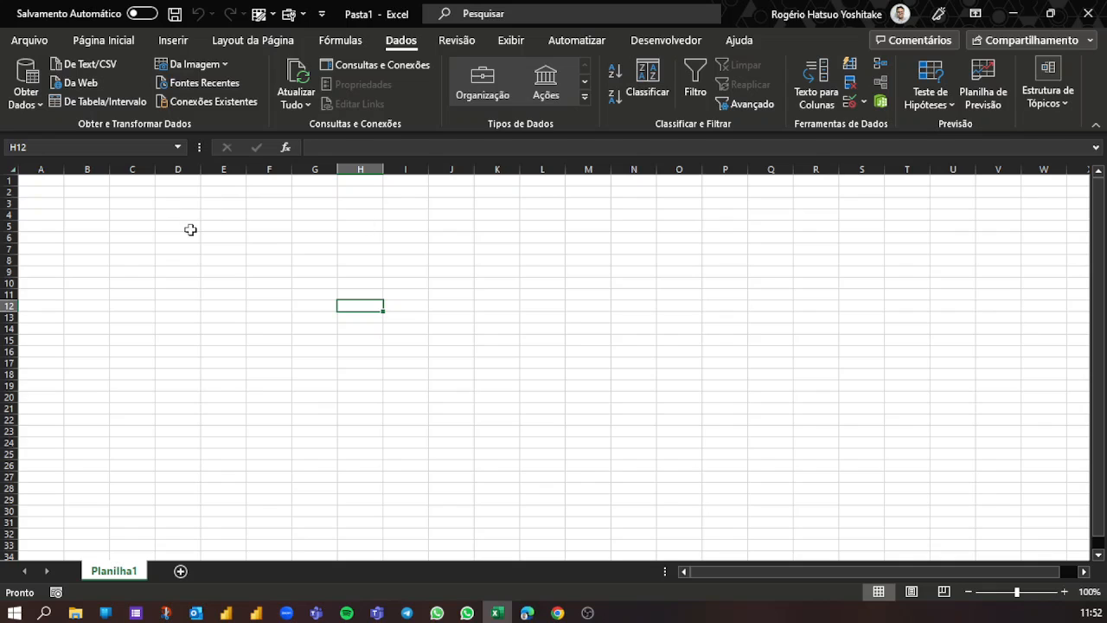
mouse_move(556, 611)
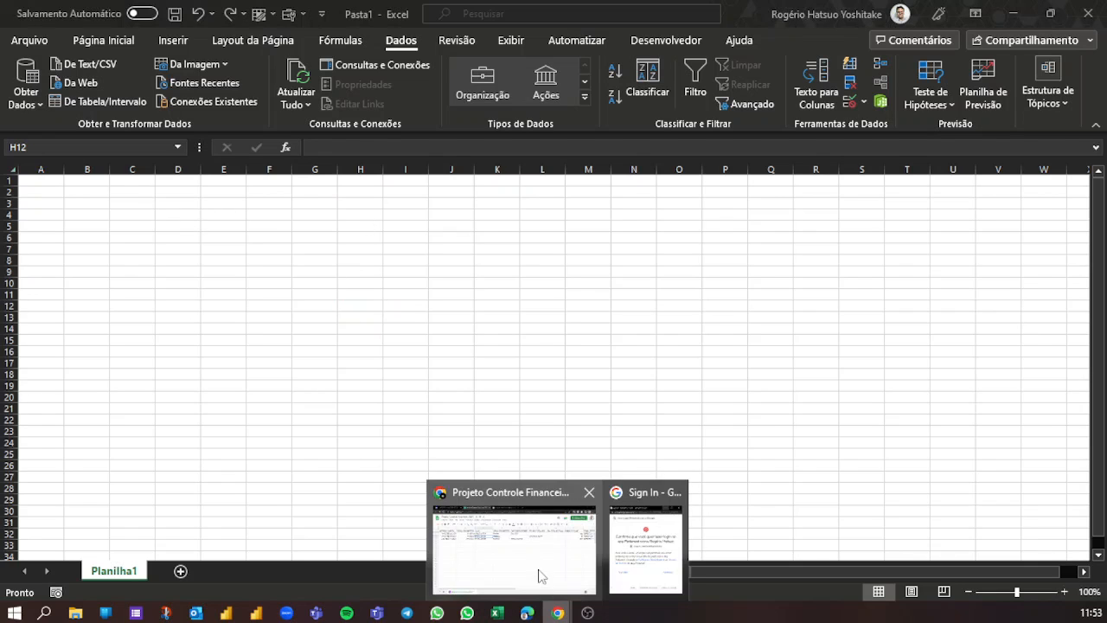
click(507, 564)
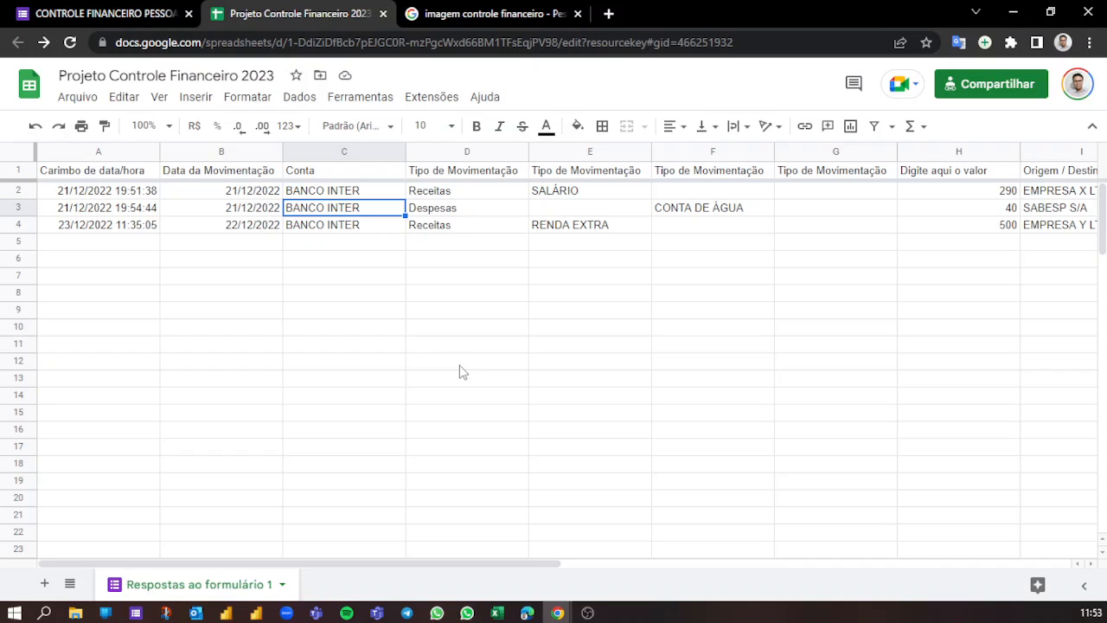
click(508, 333)
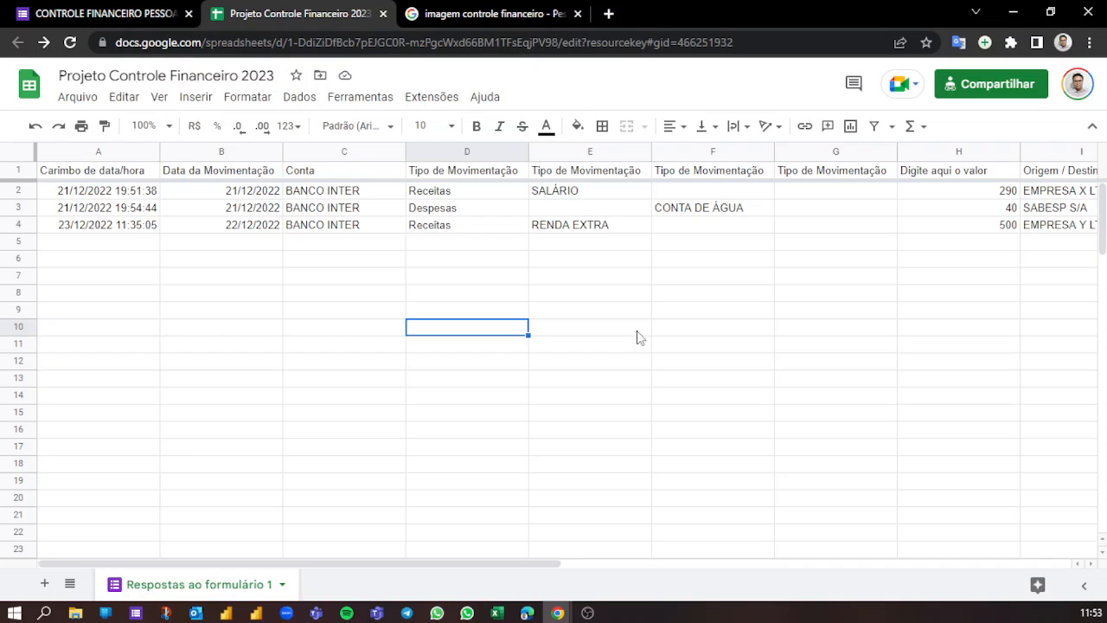
- Close the response spreadsheet and reopen it from the Respostas section of the CONTROLE FINANCEIRO PESSOAL form
click(383, 17)
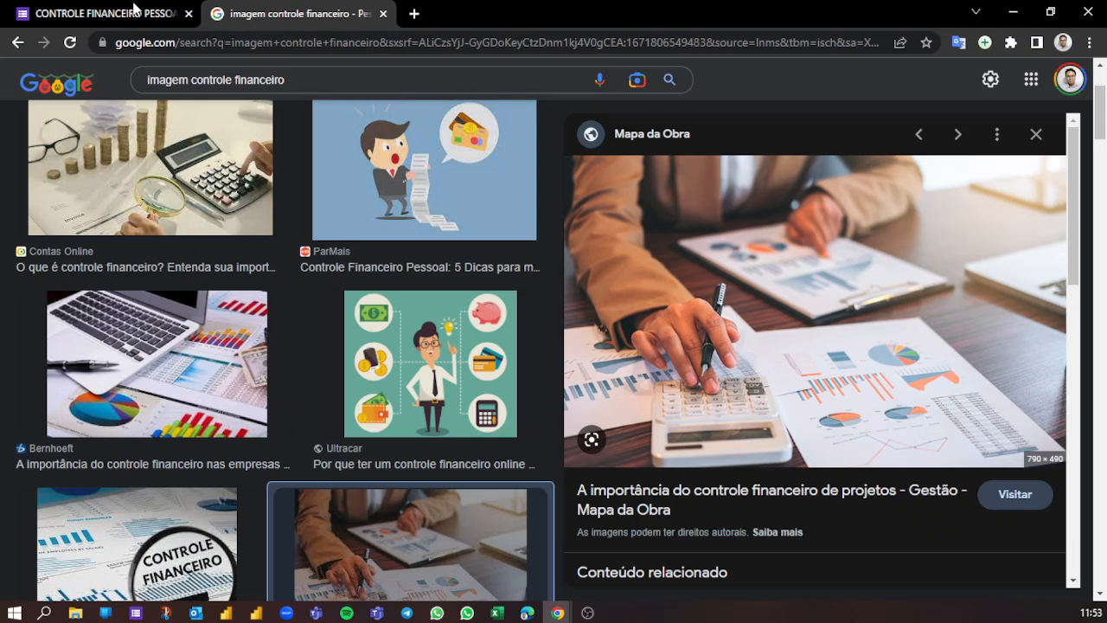
click(134, 10)
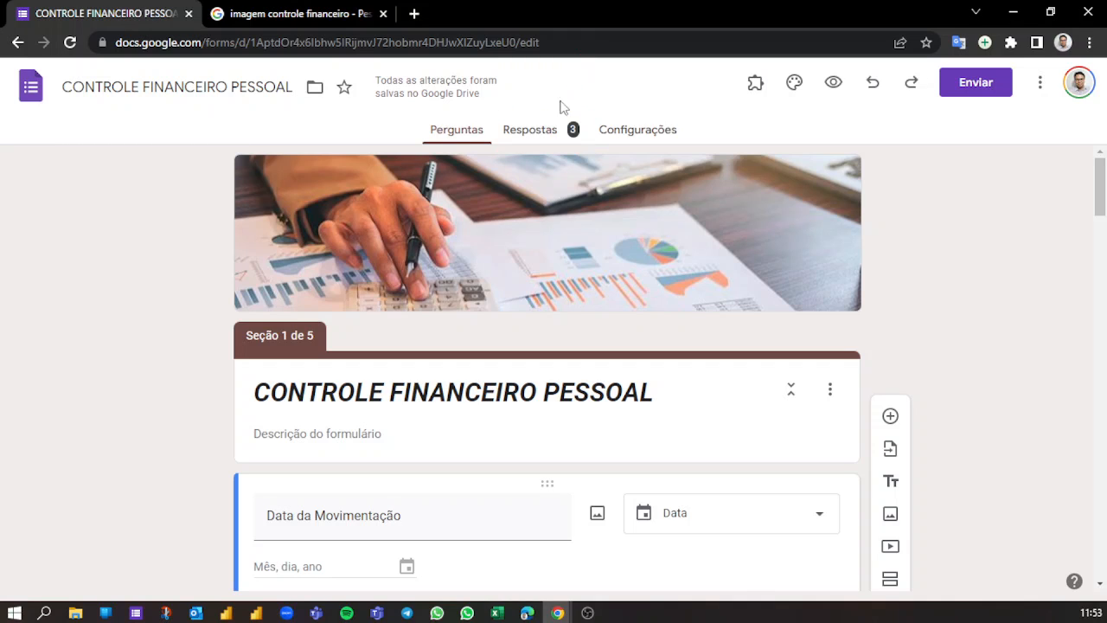
click(538, 130)
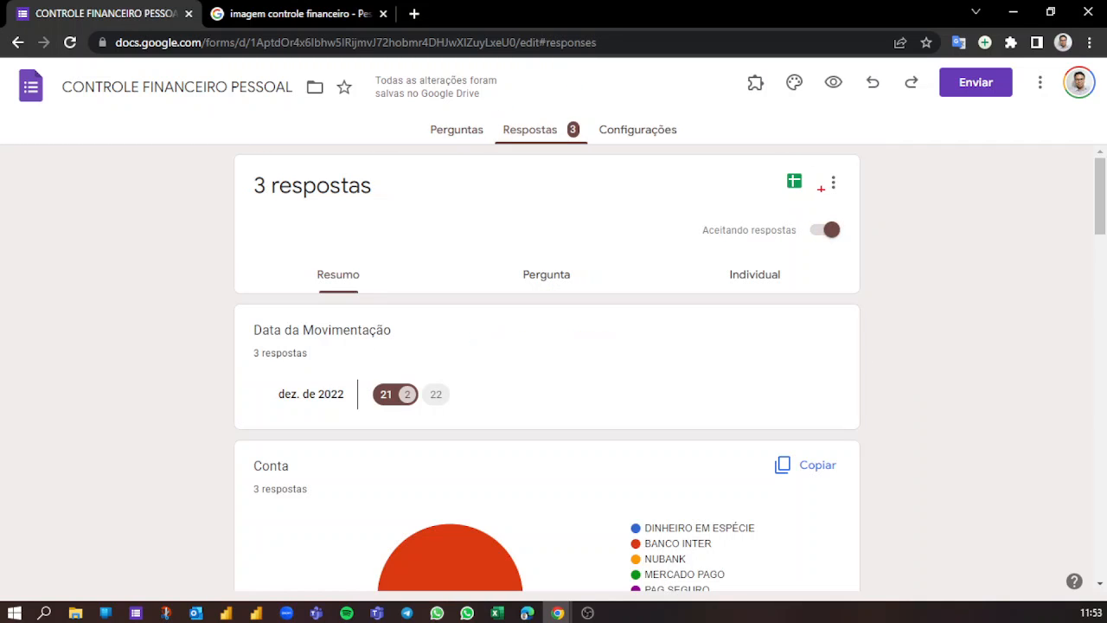
drag(769, 163, 813, 196)
drag(798, 145, 806, 84)
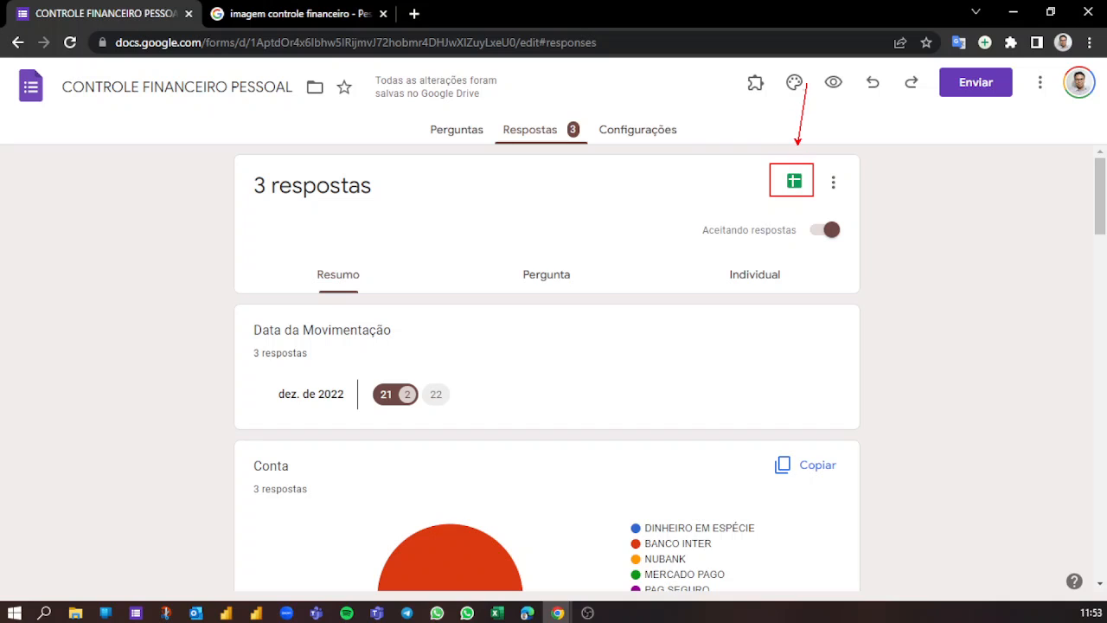
drag(806, 232, 816, 272)
drag(837, 184, 892, 198)
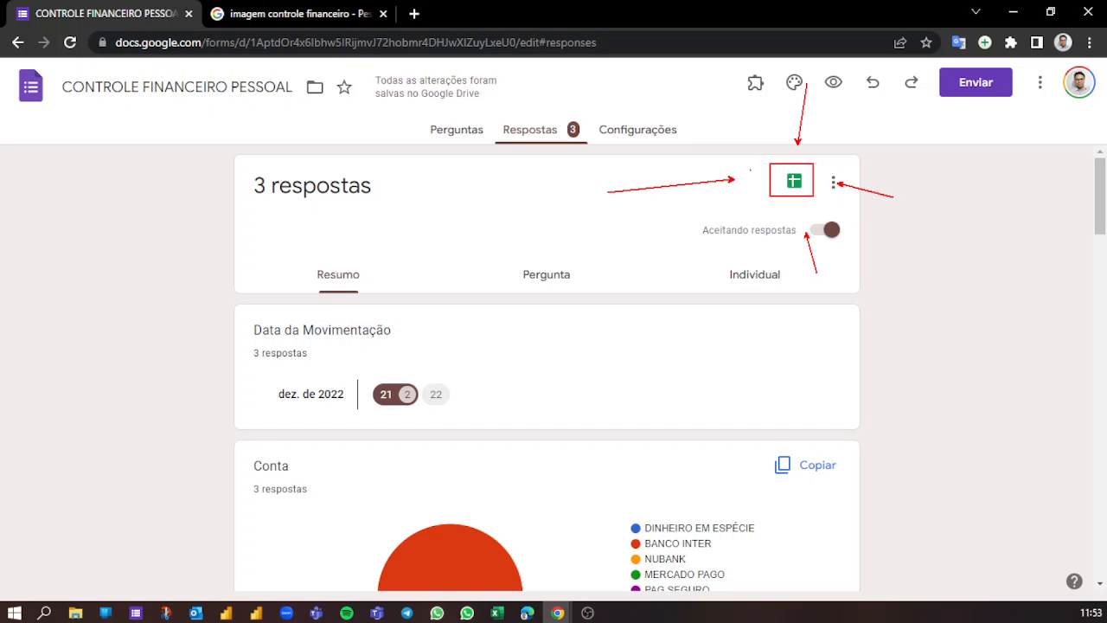
key(Escape)
click(805, 182)
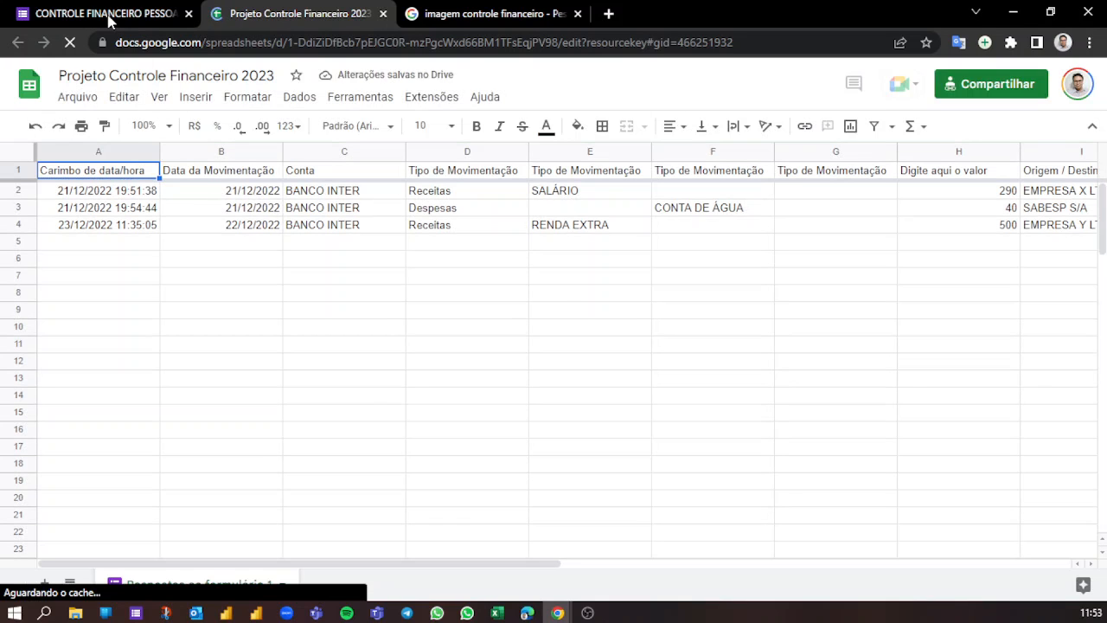
click(74, 13)
click(270, 13)
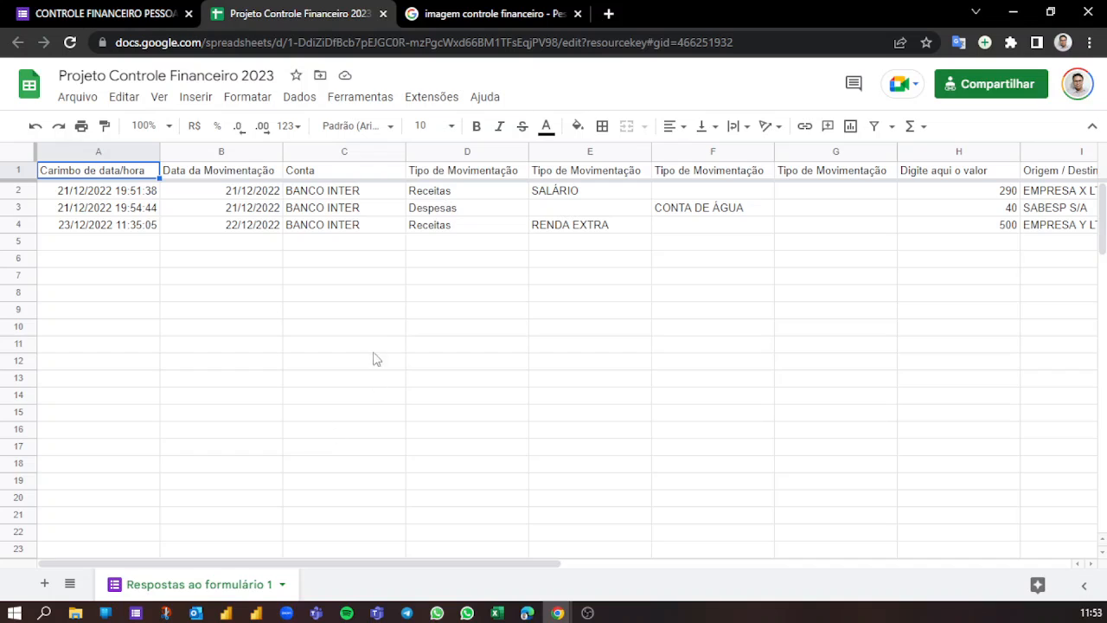
- Switch to Excel, close the blank Pasta1 workbook and return to the response spreadsheet in Chrome
click(369, 214)
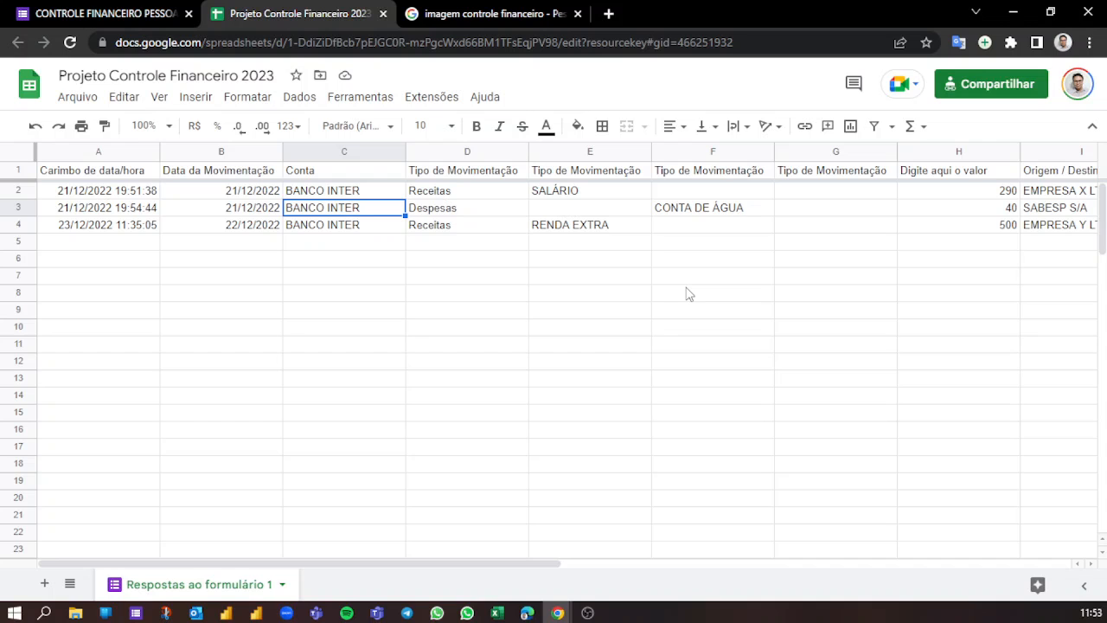
click(495, 609)
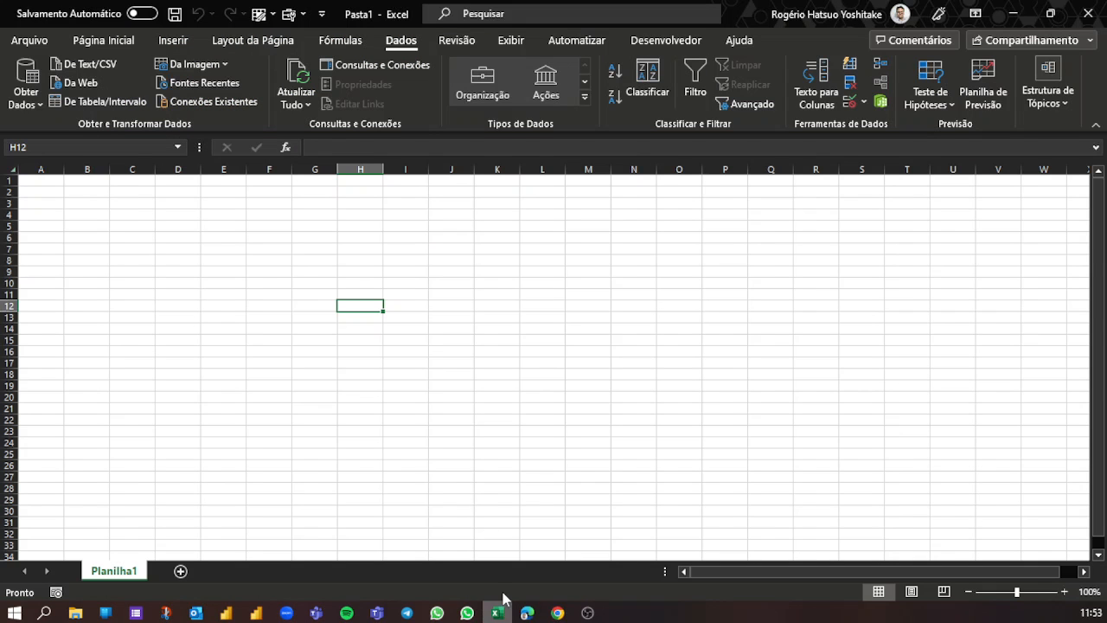
click(1080, 16)
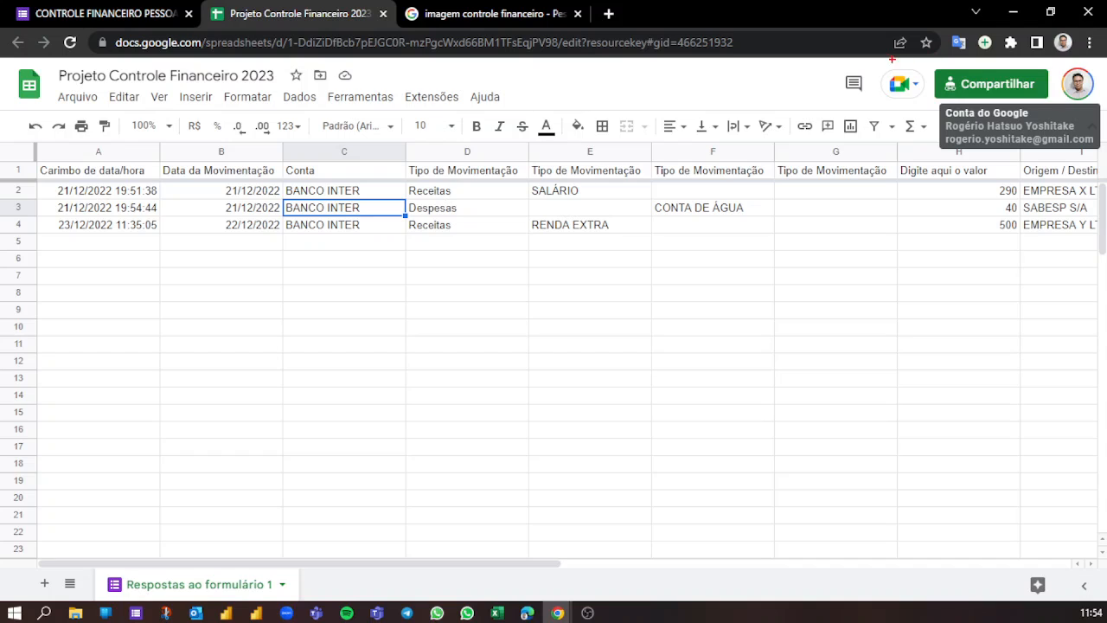
- Open the sharing settings of the Projeto Controle Financeiro 2023 spreadsheet and review its general access
mouse_move(872, 57)
mouse_down()
mouse_move(908, 97)
mouse_move(1053, 110)
mouse_move(1038, 248)
mouse_up()
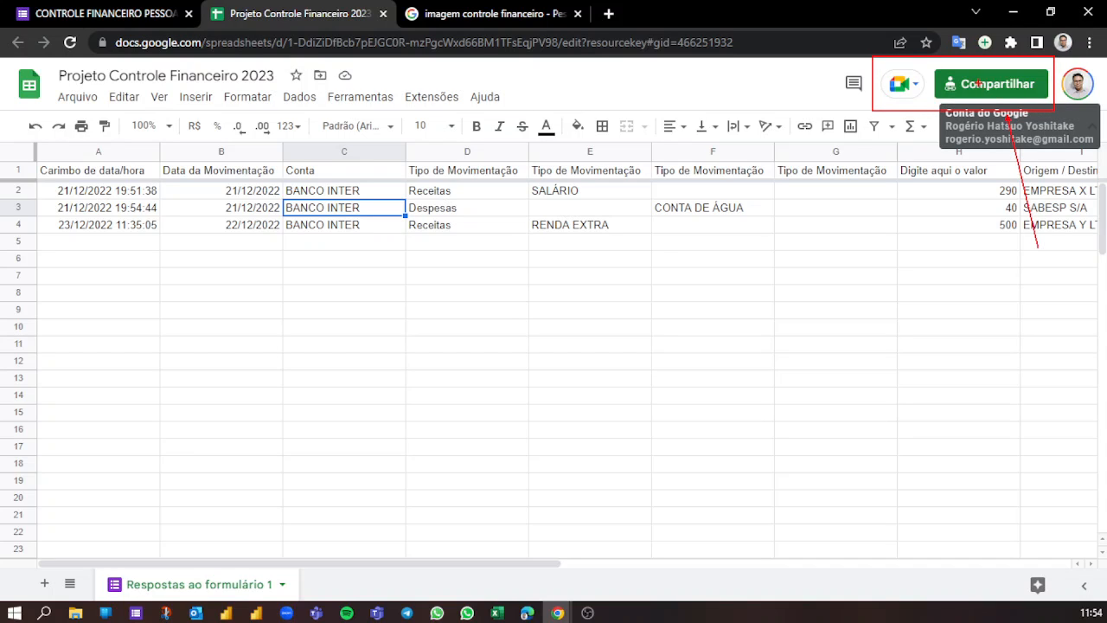
mouse_move(1047, 80)
mouse_down()
mouse_move(1010, 59)
mouse_move(945, 73)
mouse_up()
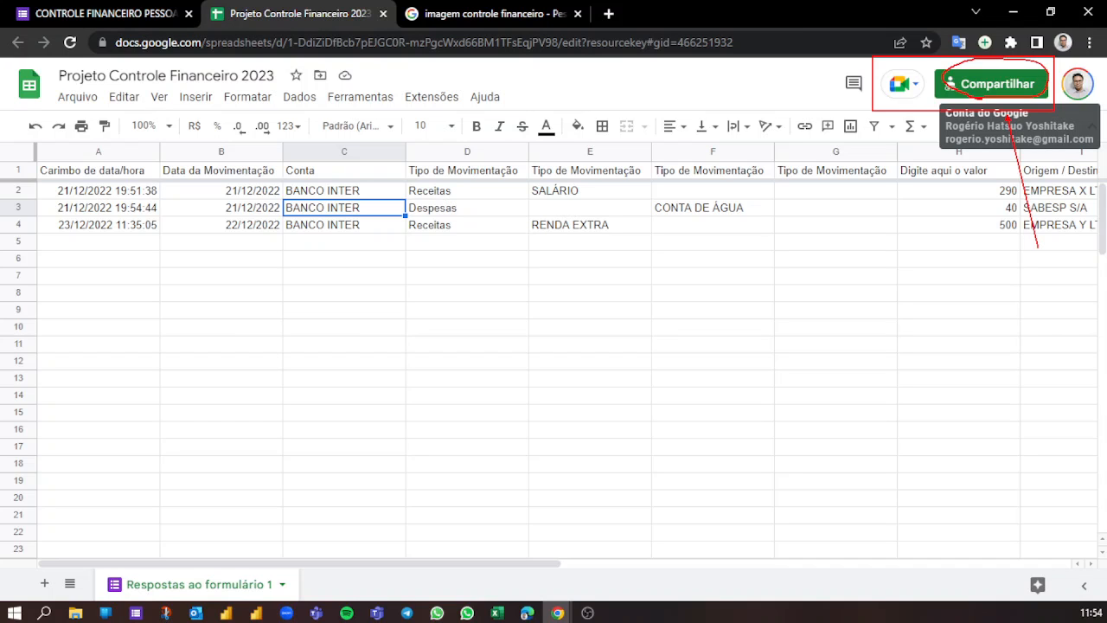
click(984, 82)
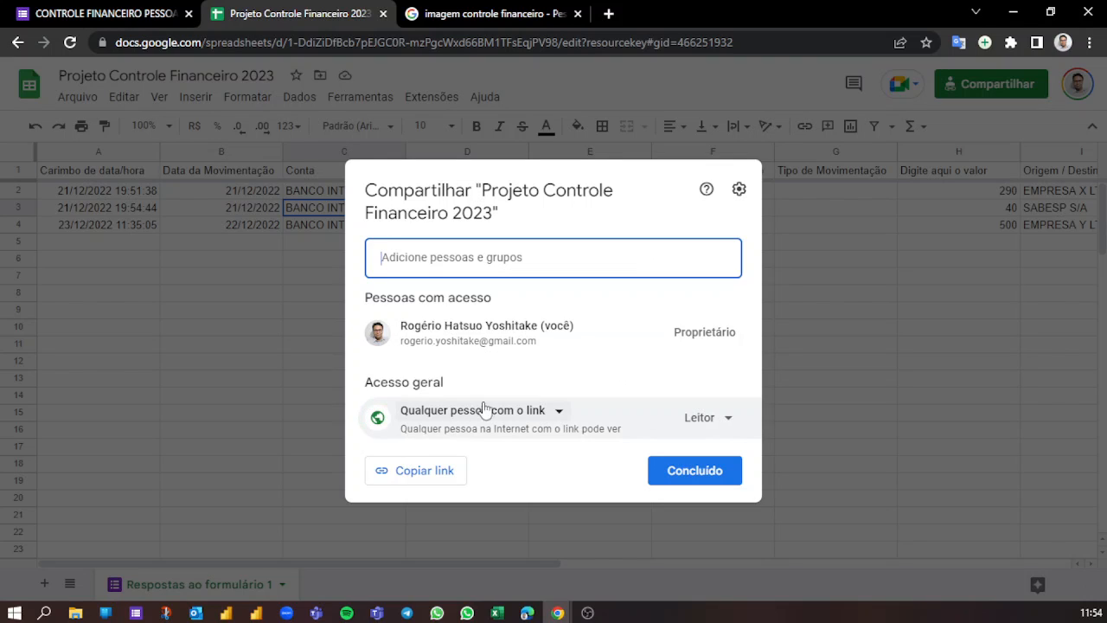
mouse_move(354, 369)
mouse_down()
mouse_move(356, 385)
mouse_move(743, 447)
mouse_up()
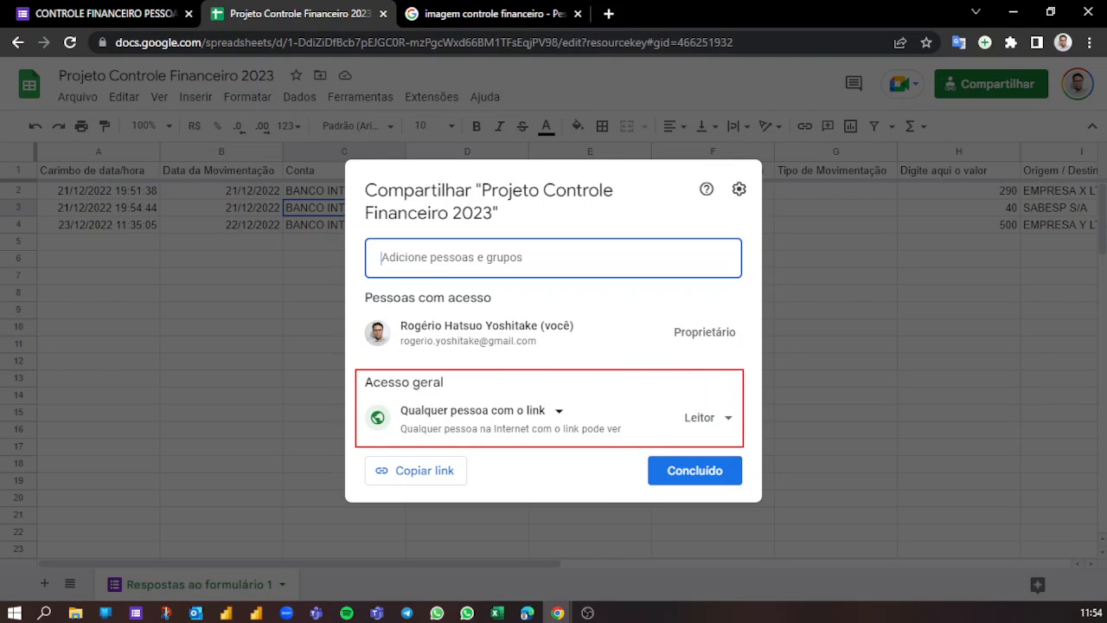
- Try the Comentador and Editor roles for anyone with the link, and set the role back to Leitor
click(711, 417)
click(731, 340)
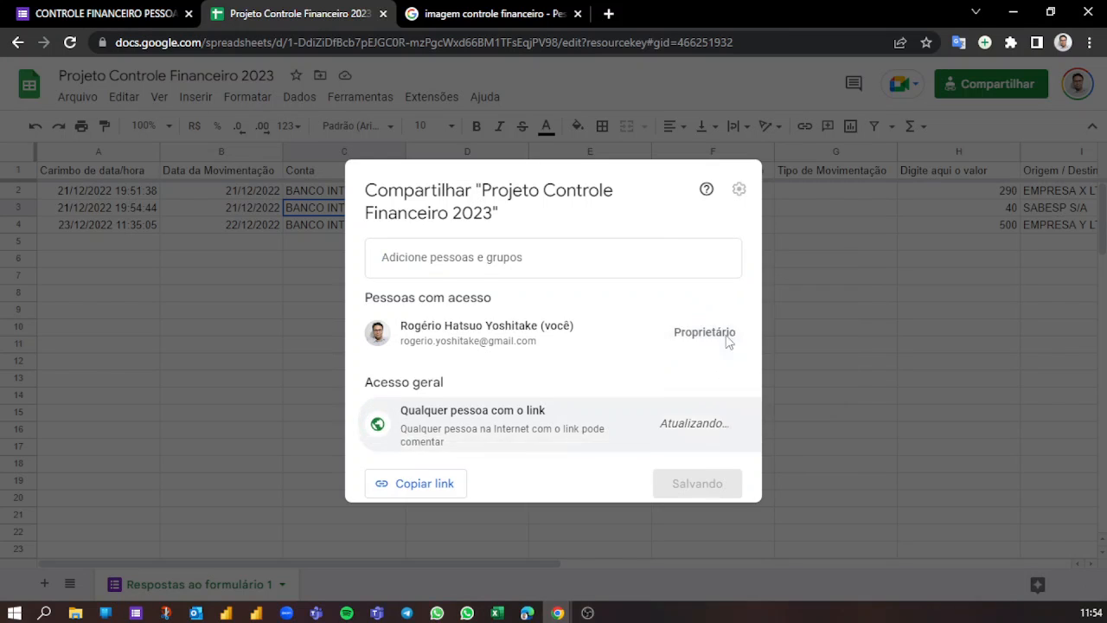
click(723, 418)
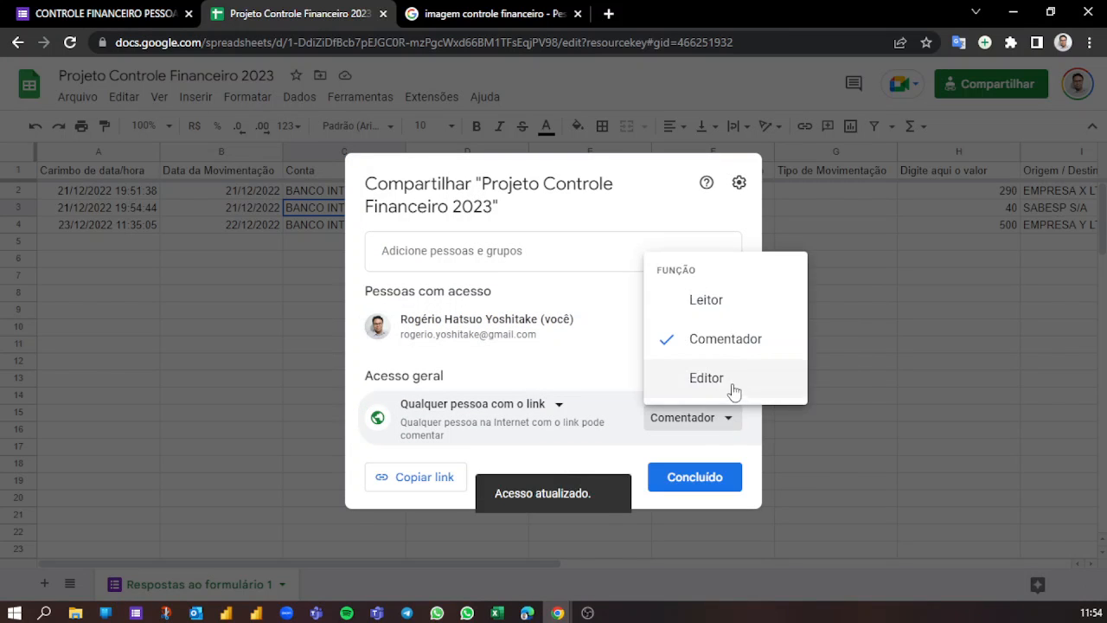
click(666, 383)
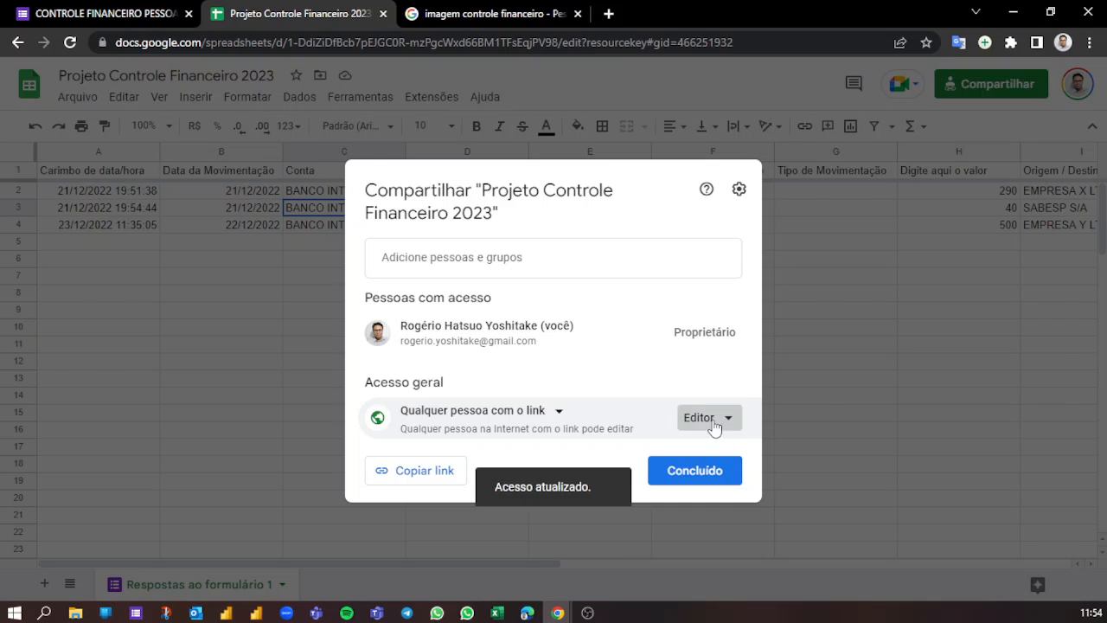
click(714, 421)
click(729, 302)
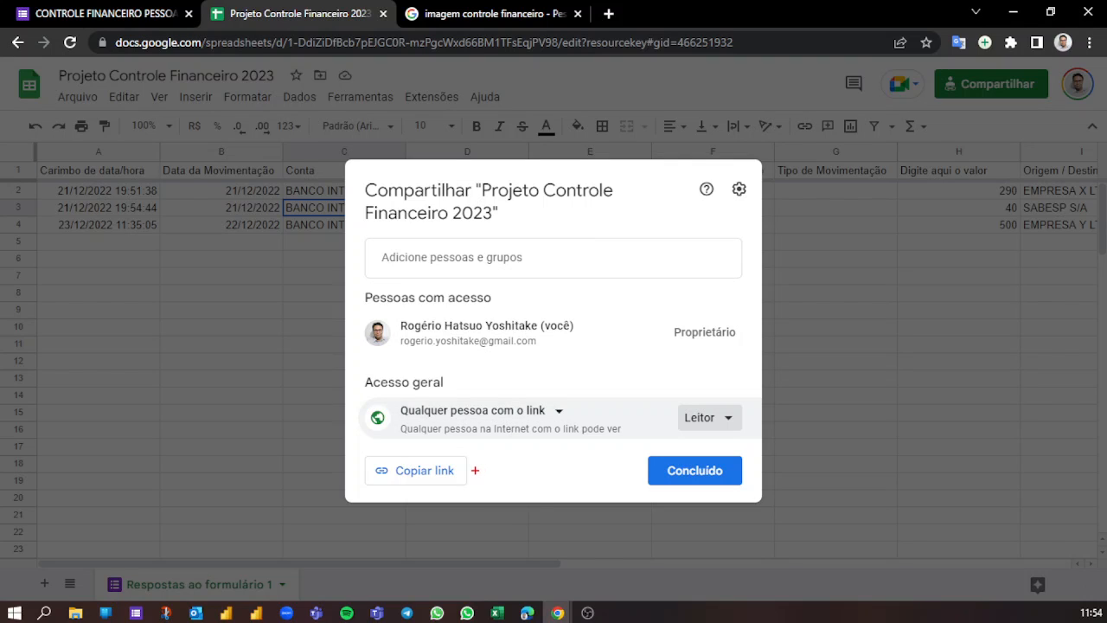
- Copy the spreadsheet's sharing link and close the sharing settings
drag(477, 468, 578, 428)
mouse_move(362, 450)
mouse_down()
mouse_move(420, 492)
mouse_move(474, 492)
mouse_up()
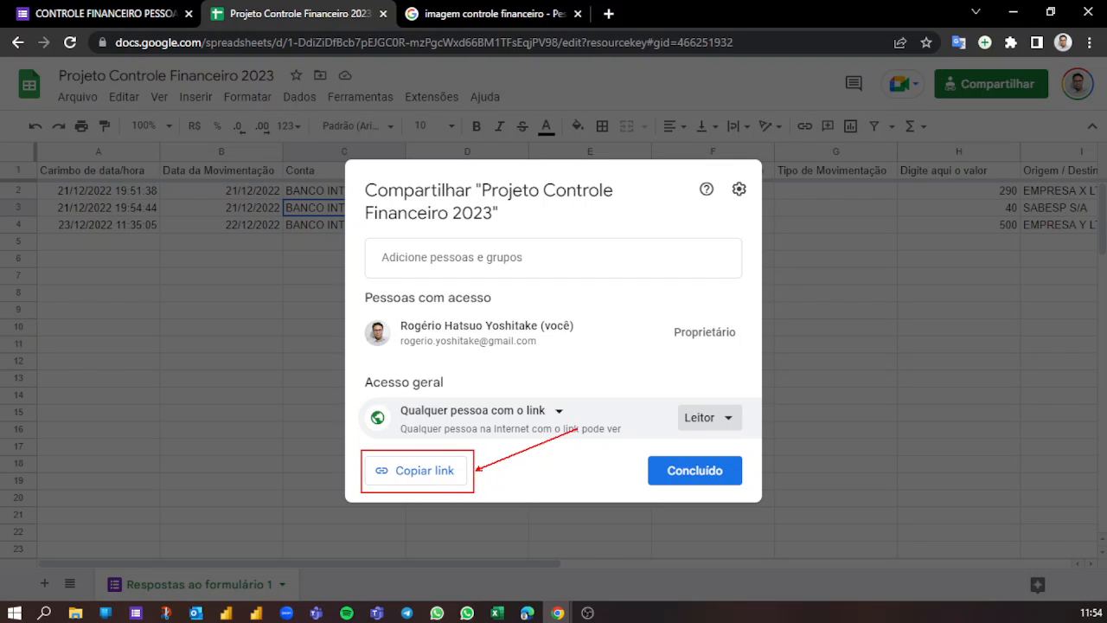
key(Escape)
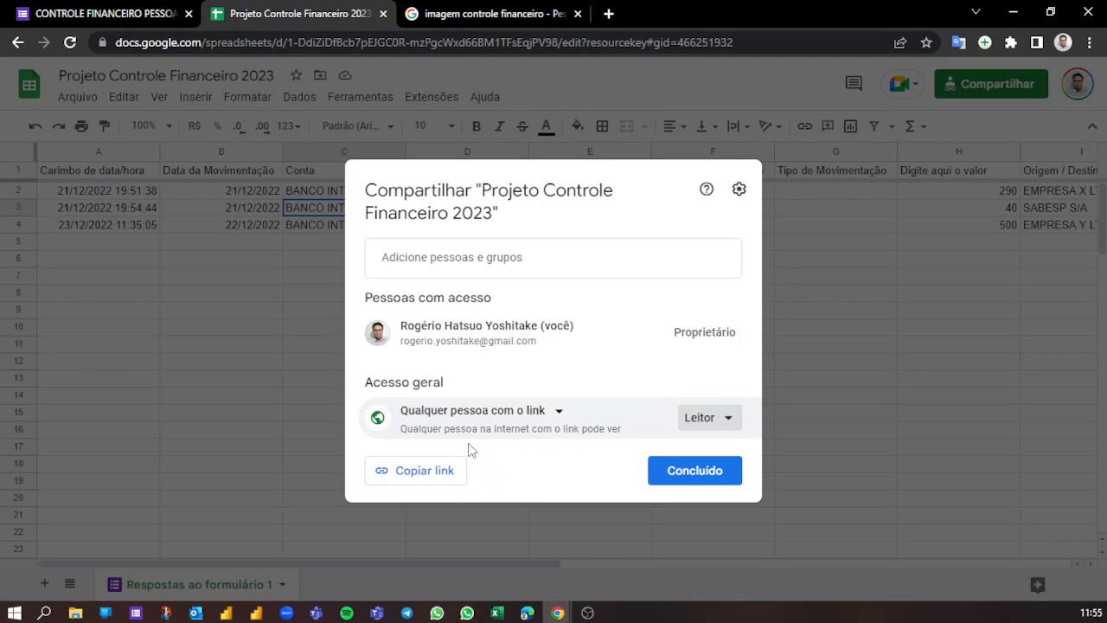
click(411, 473)
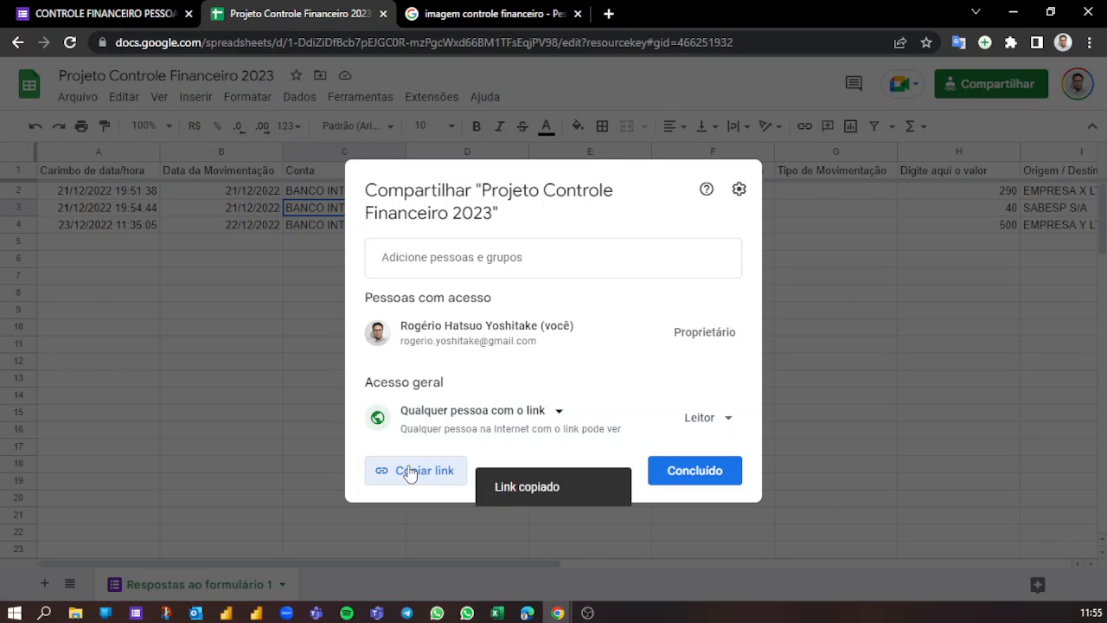
click(714, 470)
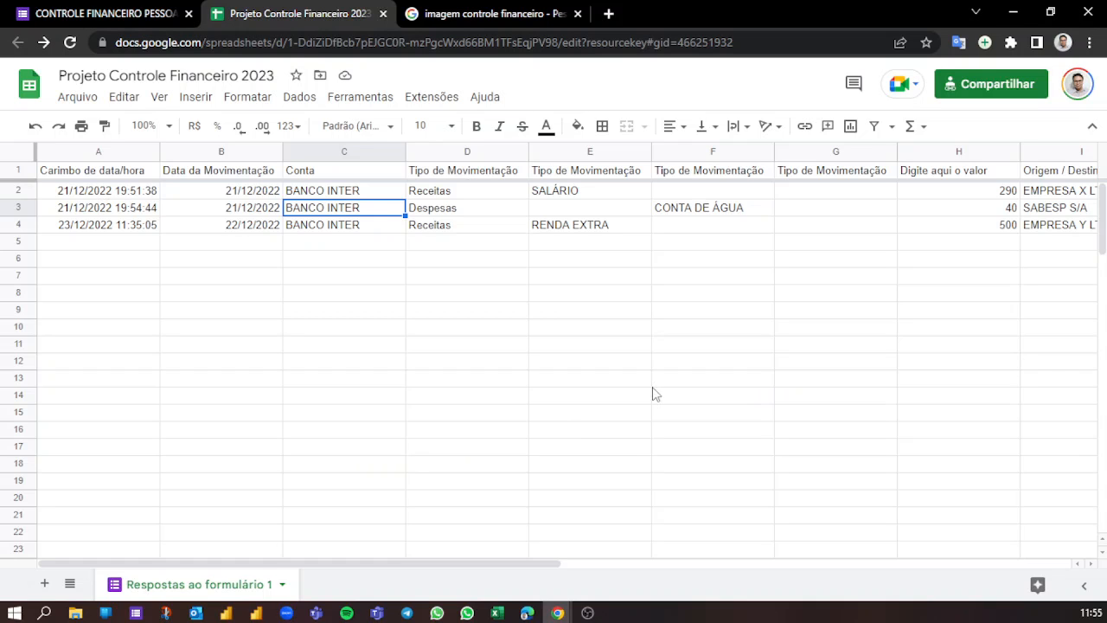
- Switch to Excel, start a data import from the web in Pasta1 and paste the copied spreadsheet link as the URL
click(497, 613)
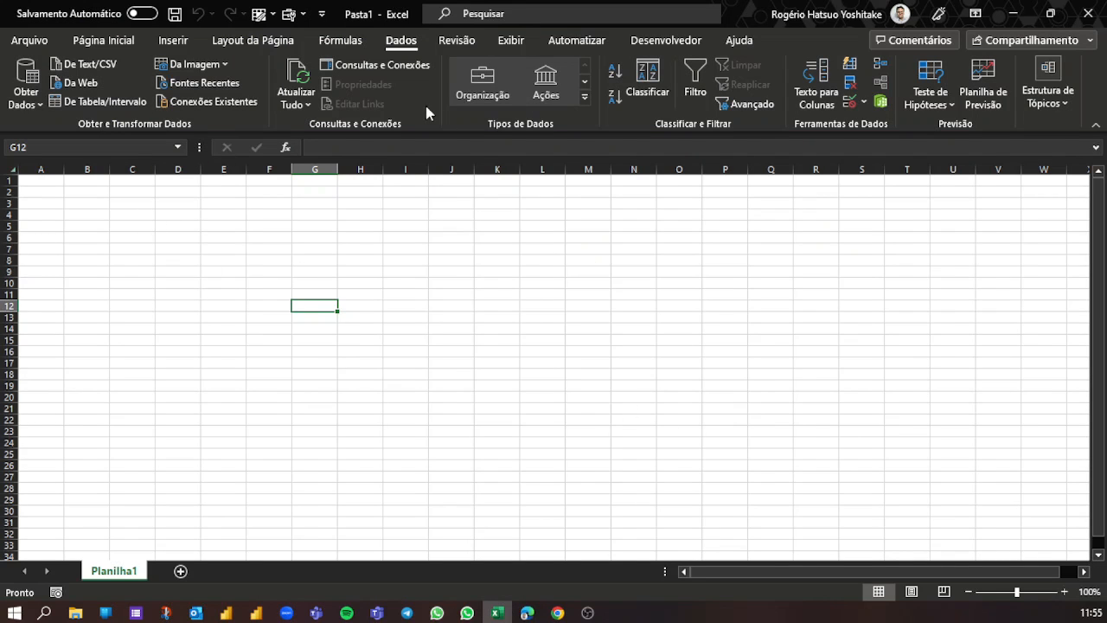
drag(383, 28, 430, 56)
mouse_move(6, 49)
mouse_down()
mouse_move(99, 104)
mouse_move(264, 135)
mouse_up()
drag(105, 86, 162, 144)
key(Escape)
click(90, 84)
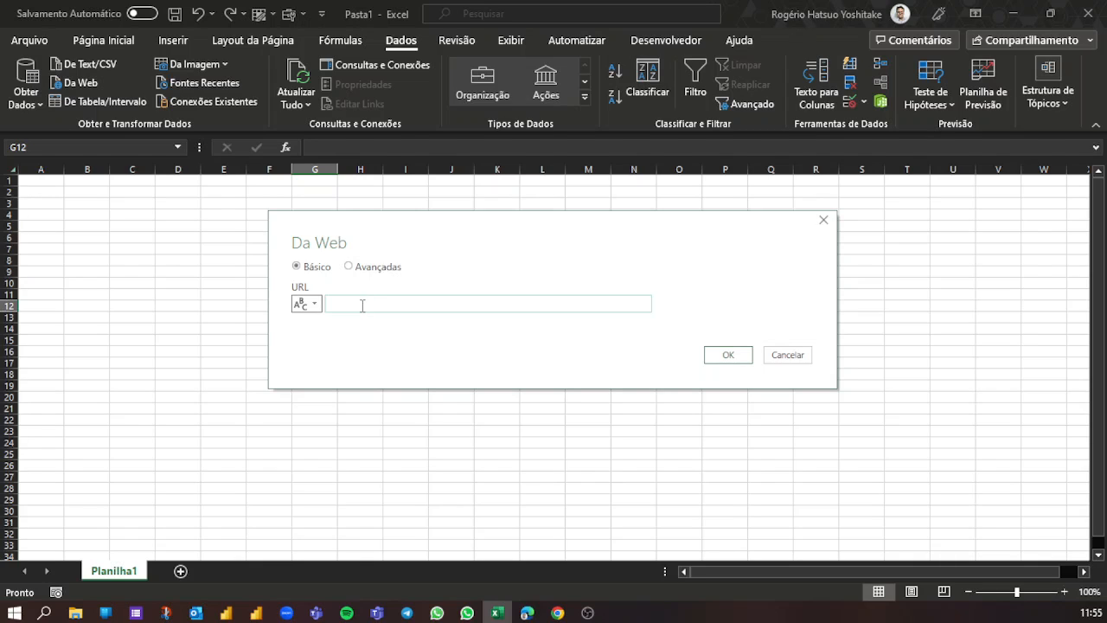
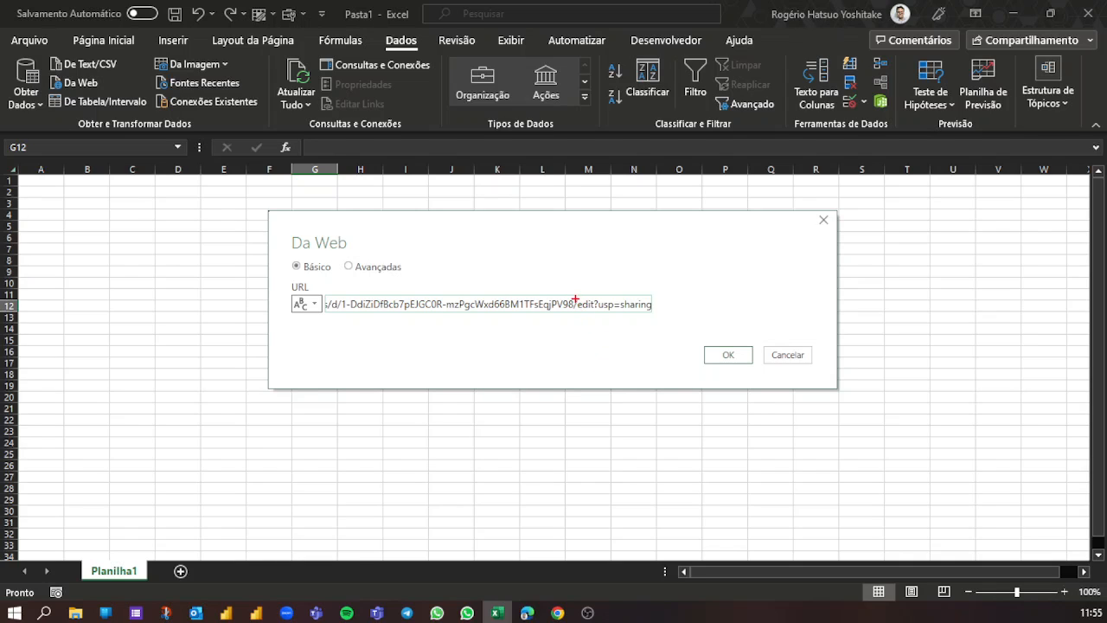
- Replace the ending edit?usp=sharing of the pasted URL with export?format=xlsx
mouse_move(575, 296)
mouse_down()
mouse_move(592, 315)
mouse_move(659, 314)
mouse_move(641, 218)
mouse_up()
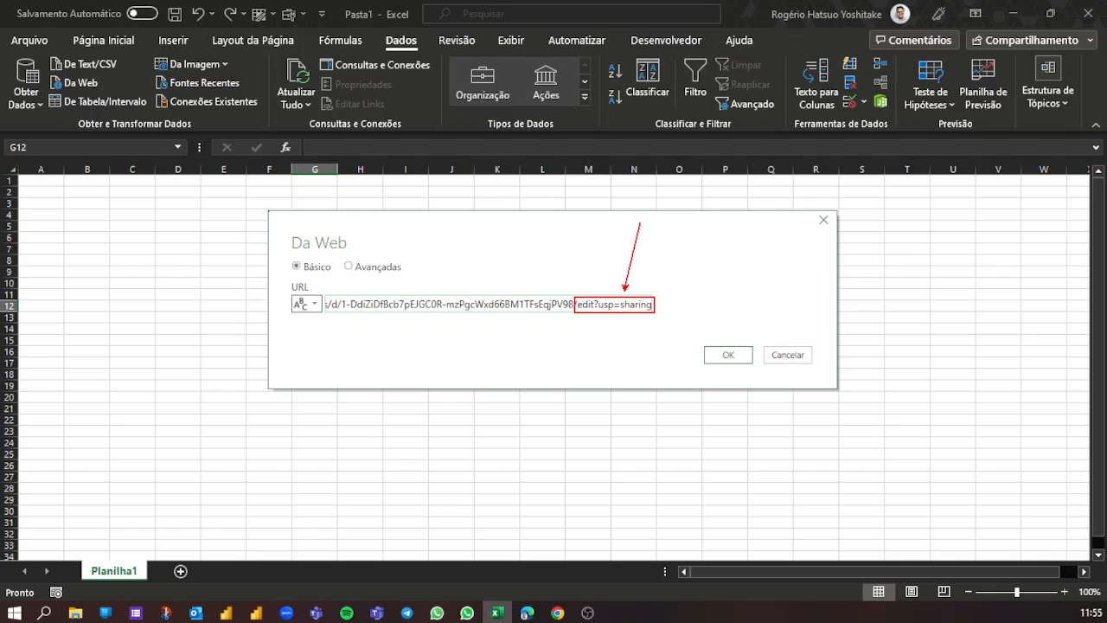
drag(619, 330, 619, 386)
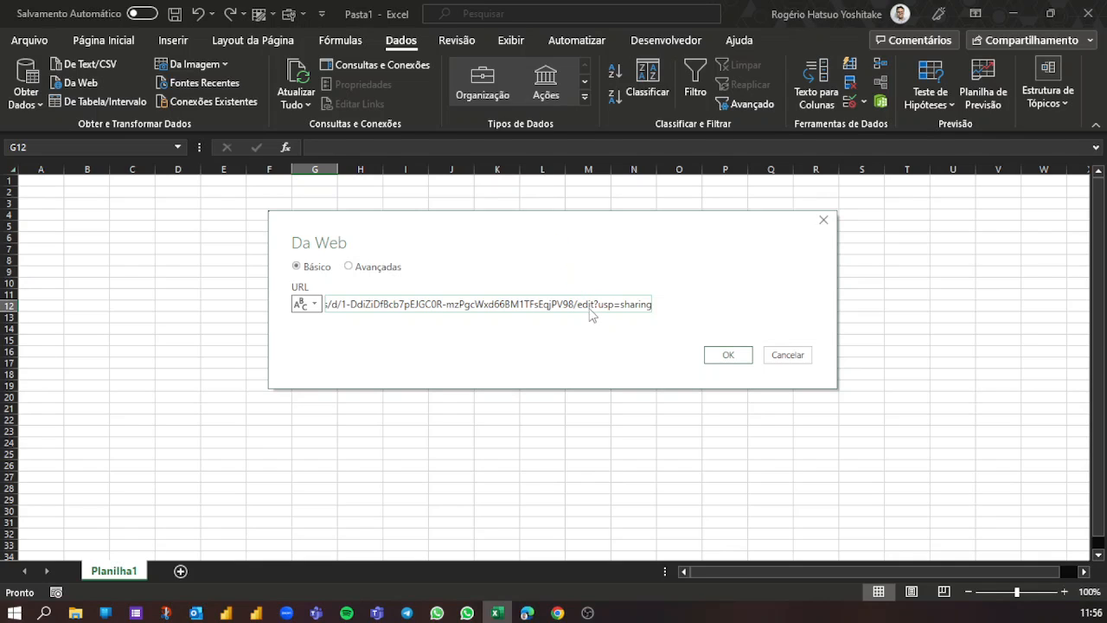
drag(577, 307, 640, 318)
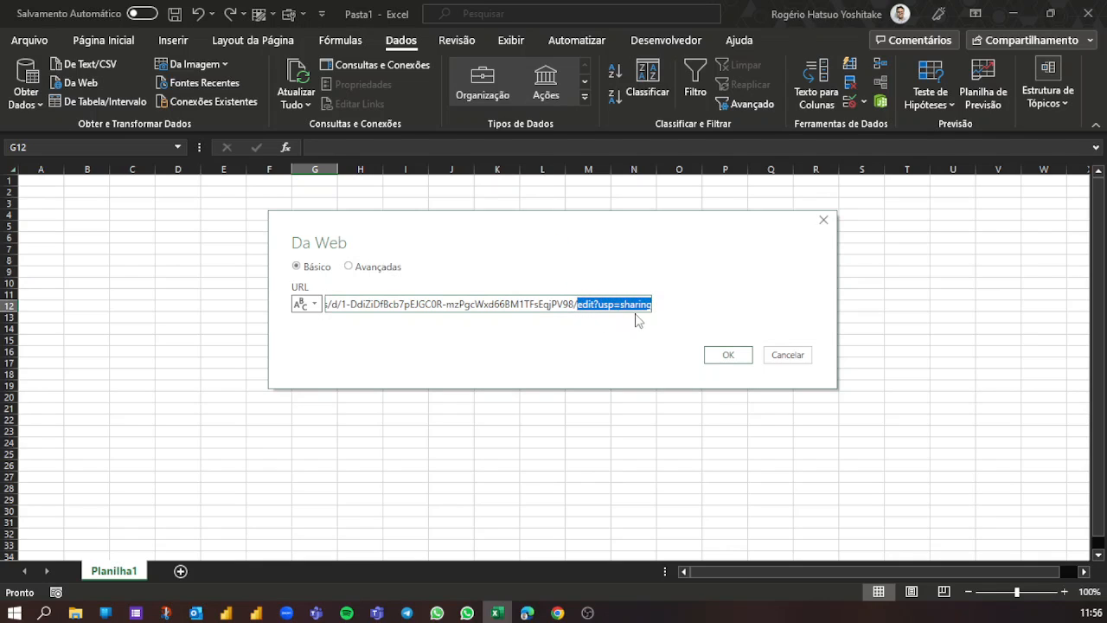
key(BackSpace)
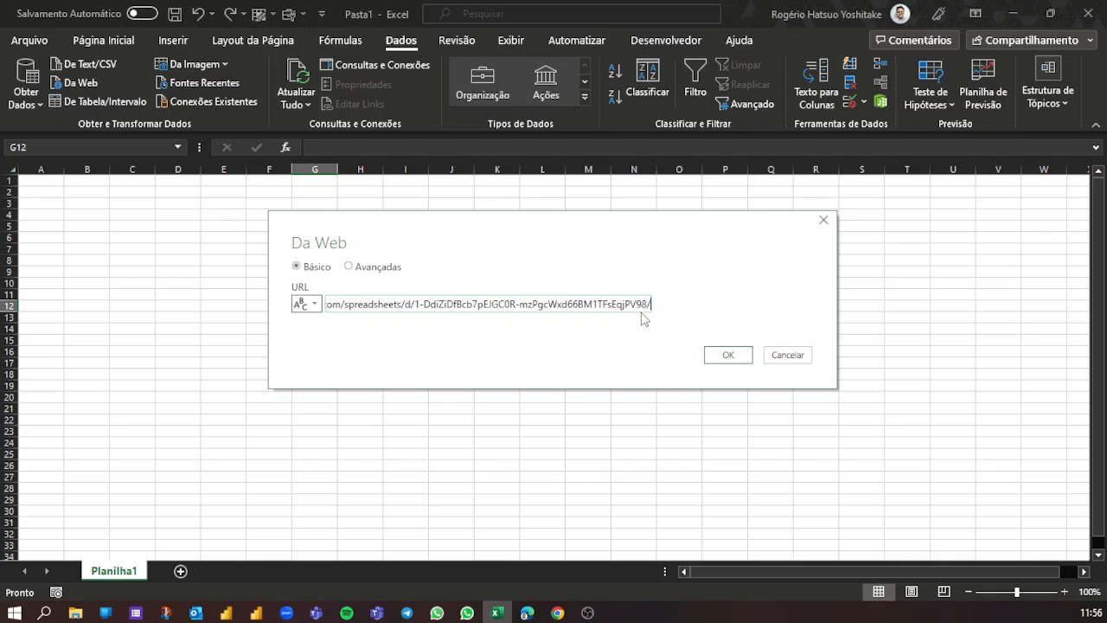
text(export)
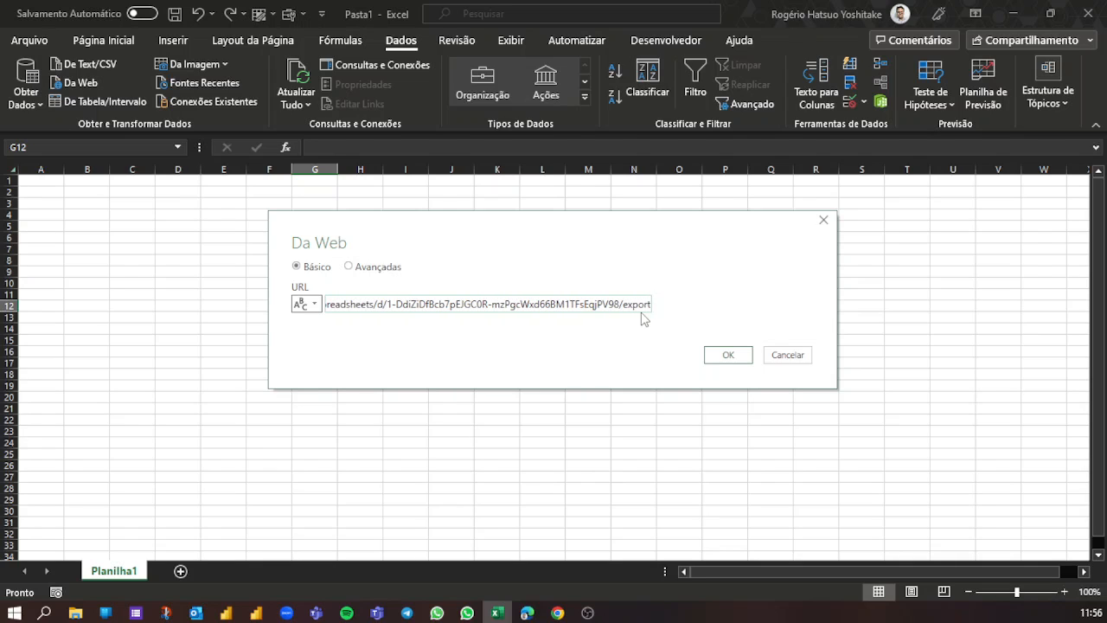
text(?)
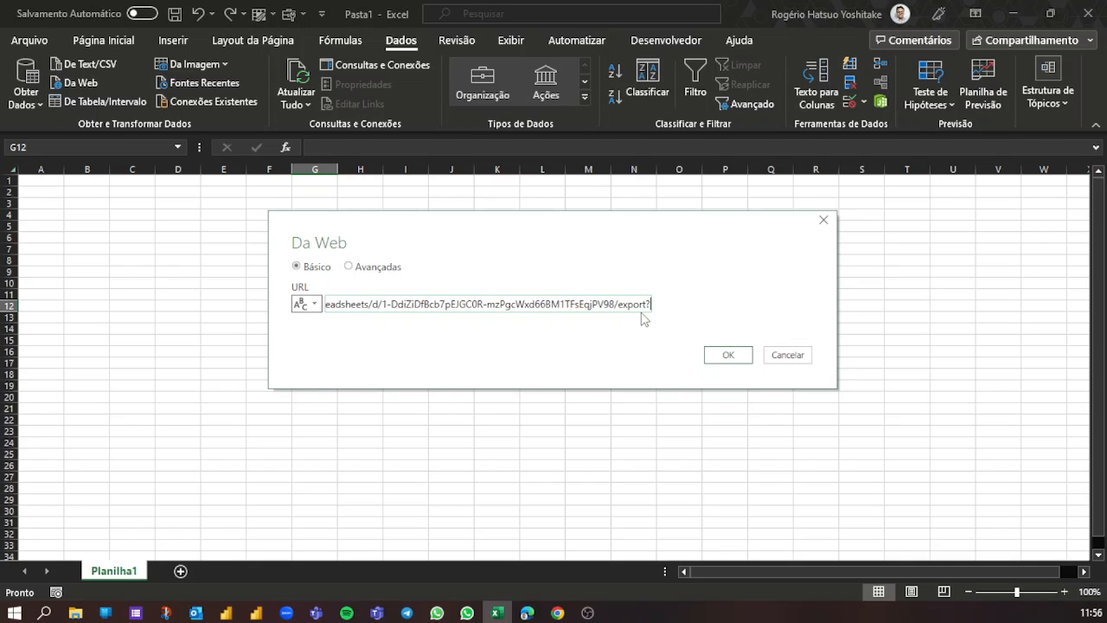
text(forma)
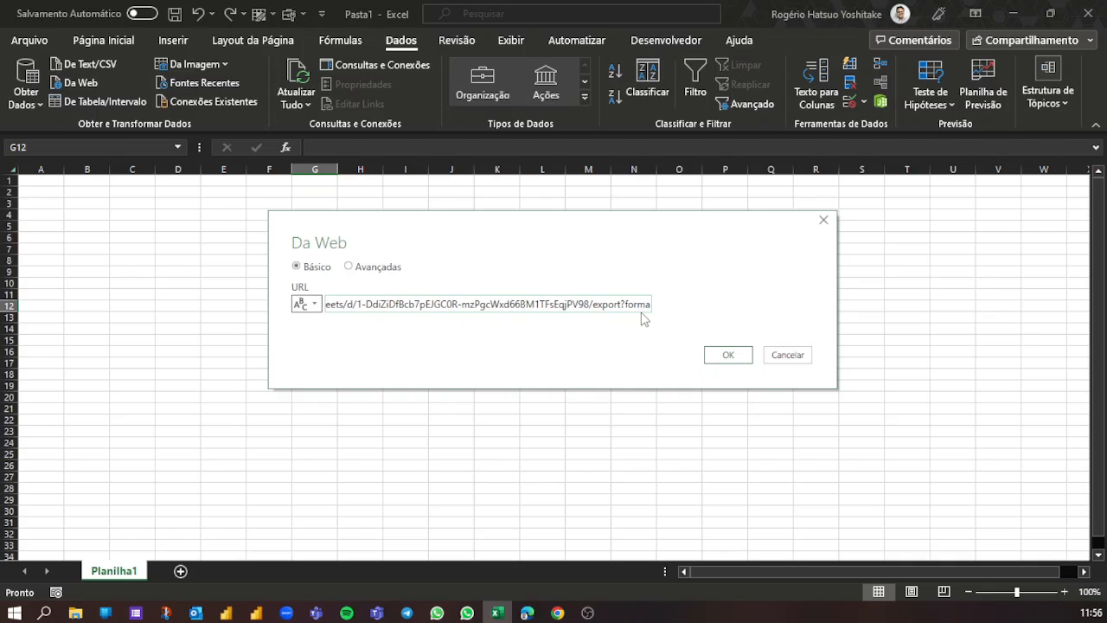
text(t=)
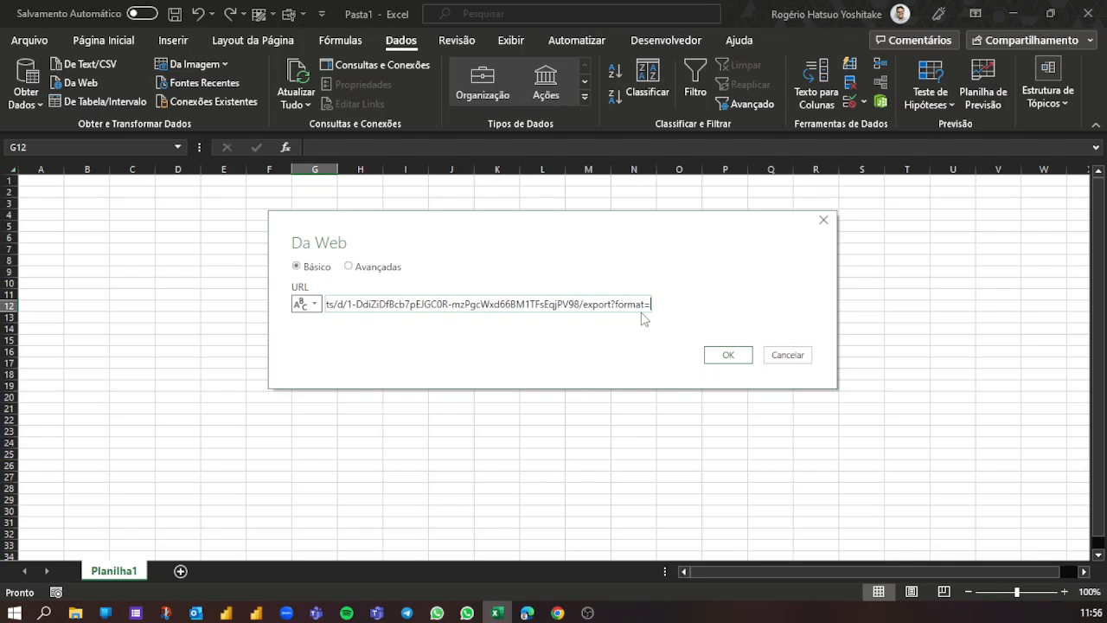
text(xlsx)
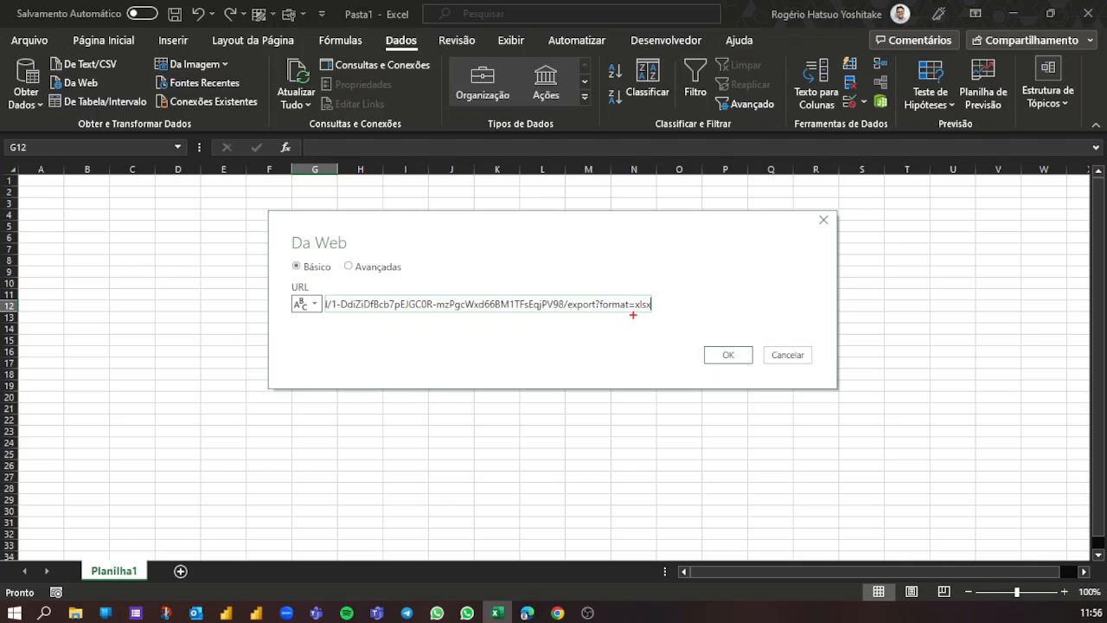
mouse_move(564, 292)
mouse_down()
mouse_move(581, 313)
mouse_move(662, 314)
mouse_move(652, 314)
mouse_up()
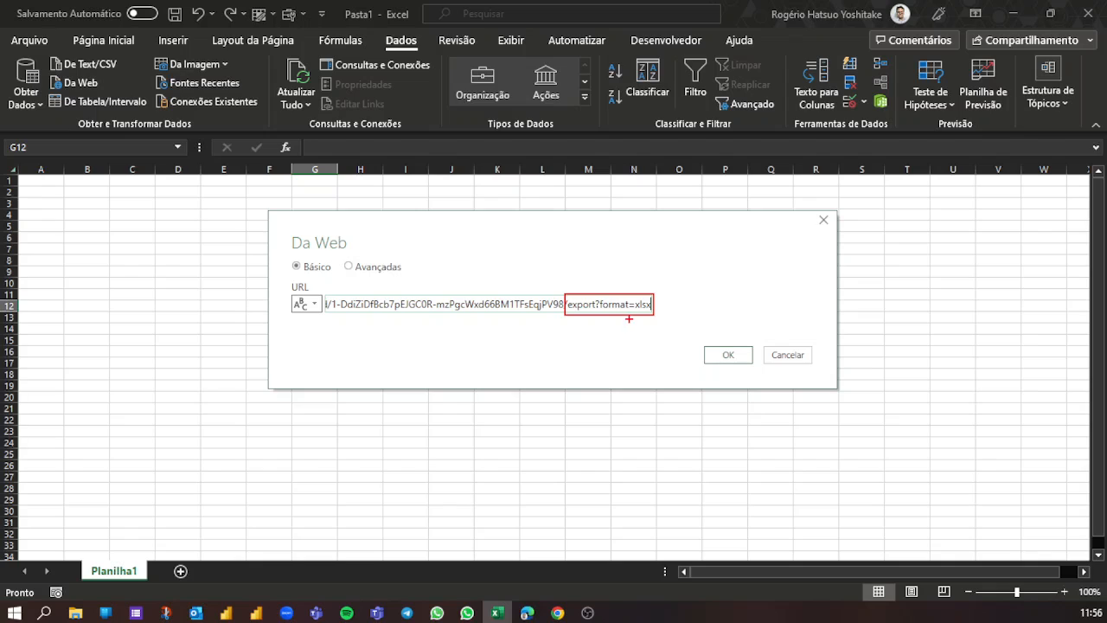
drag(647, 319, 653, 378)
key(Escape)
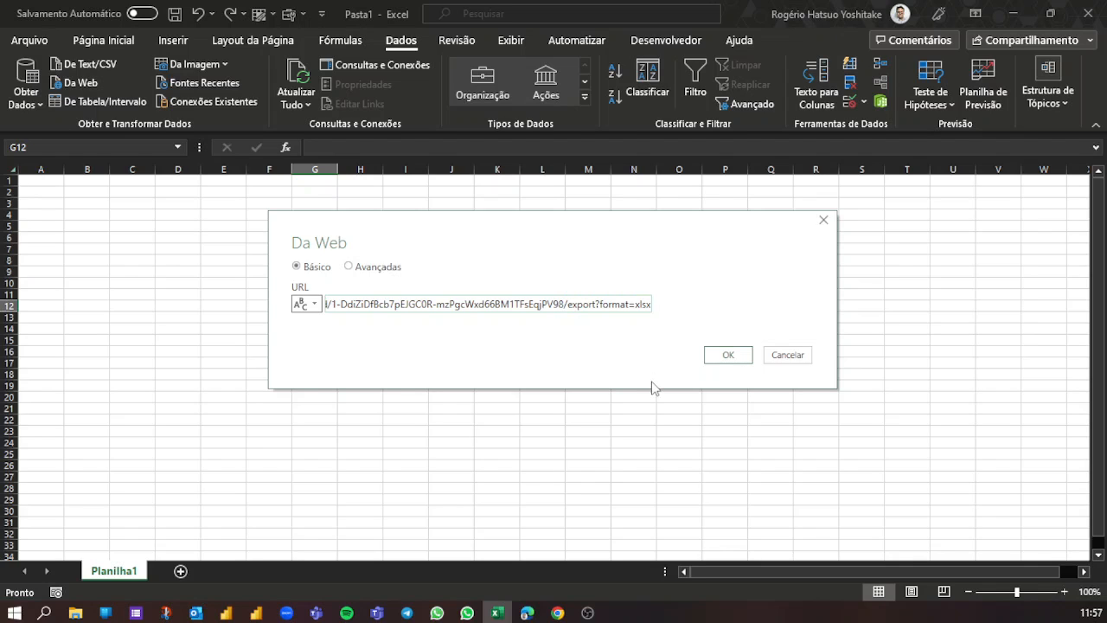
- Connect to the edited web address and select the Respostas ao formulário 1 table for preview
click(729, 356)
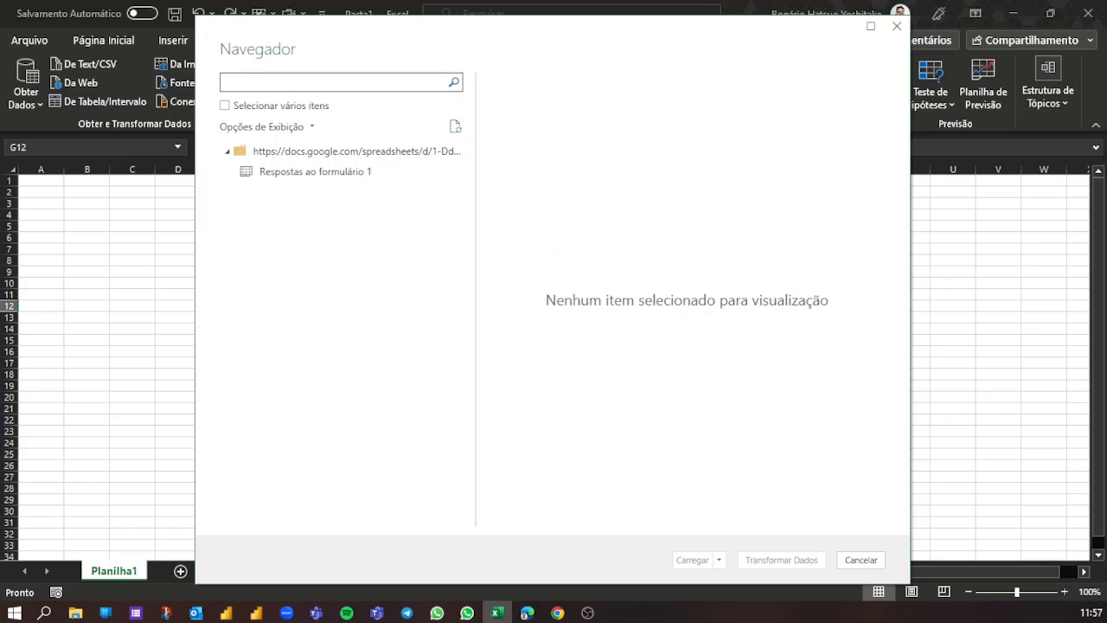
click(320, 173)
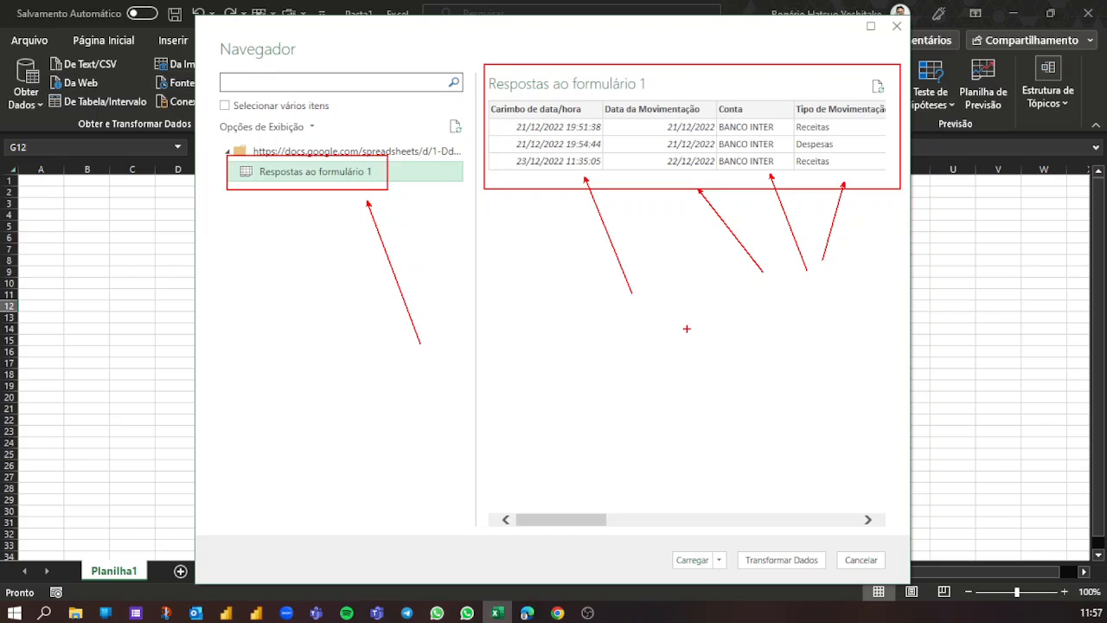
key(Escape)
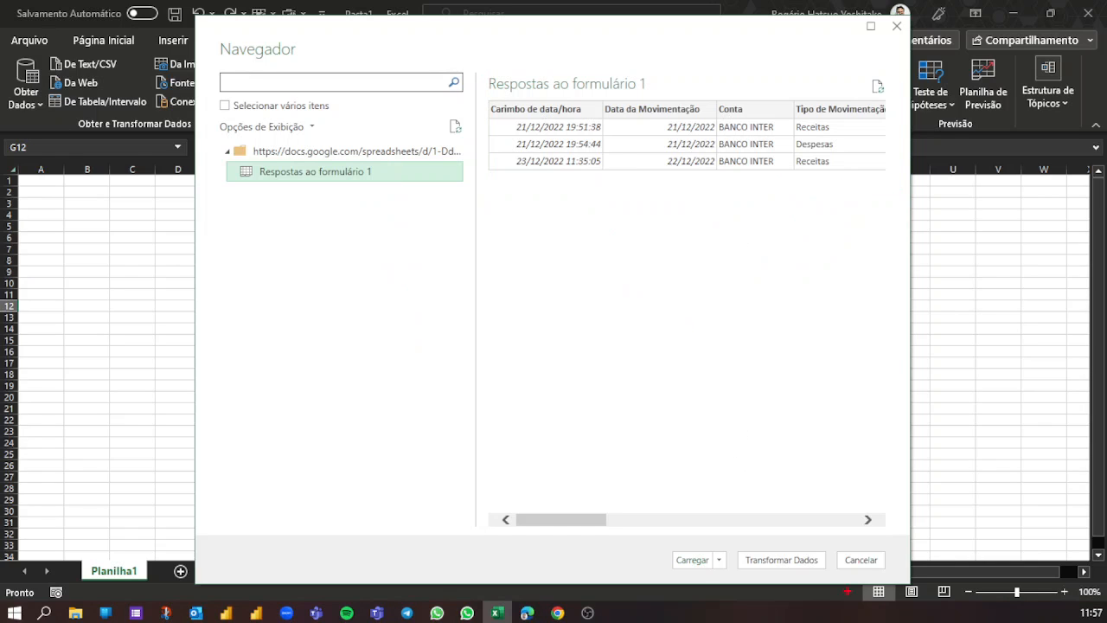
- Open the Respostas ao formulário 1 table in the Power Query Editor for transformation and widen the queries pane to fit the full query name
drag(776, 539, 741, 386)
drag(729, 545, 832, 576)
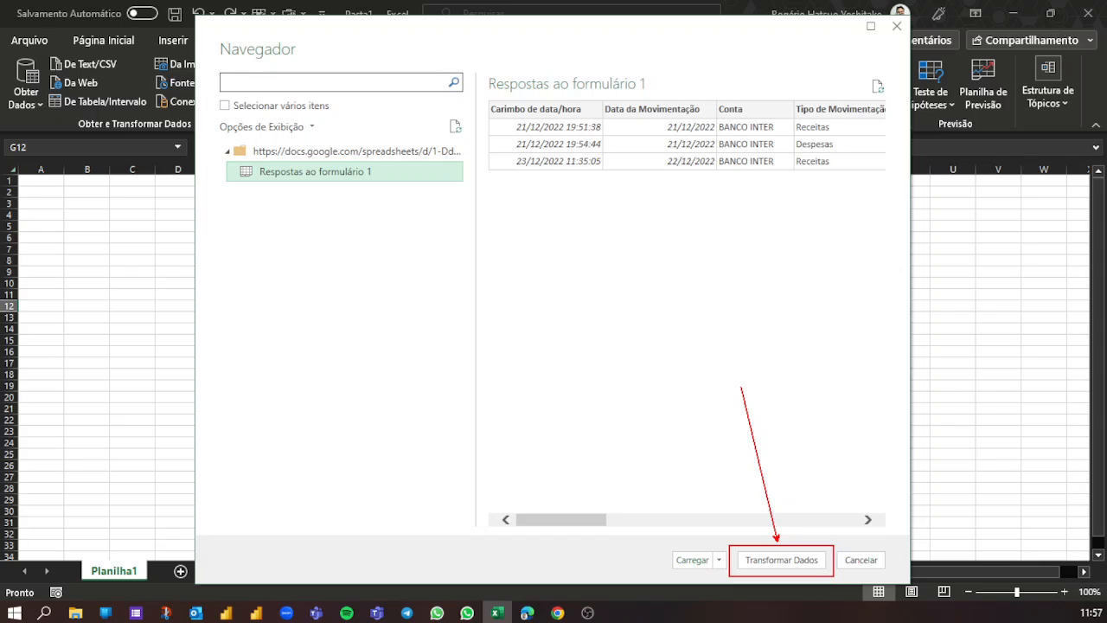
drag(685, 541, 720, 577)
drag(705, 541, 683, 563)
mouse_move(707, 531)
mouse_down()
mouse_move(670, 559)
mouse_move(714, 563)
mouse_move(687, 531)
mouse_up()
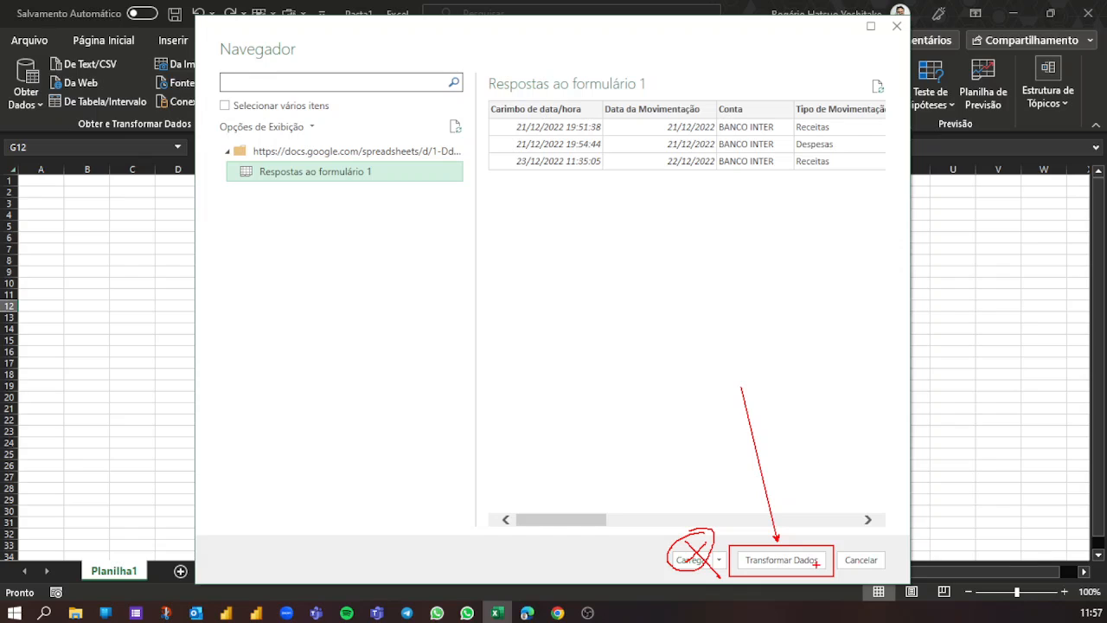
key(Escape)
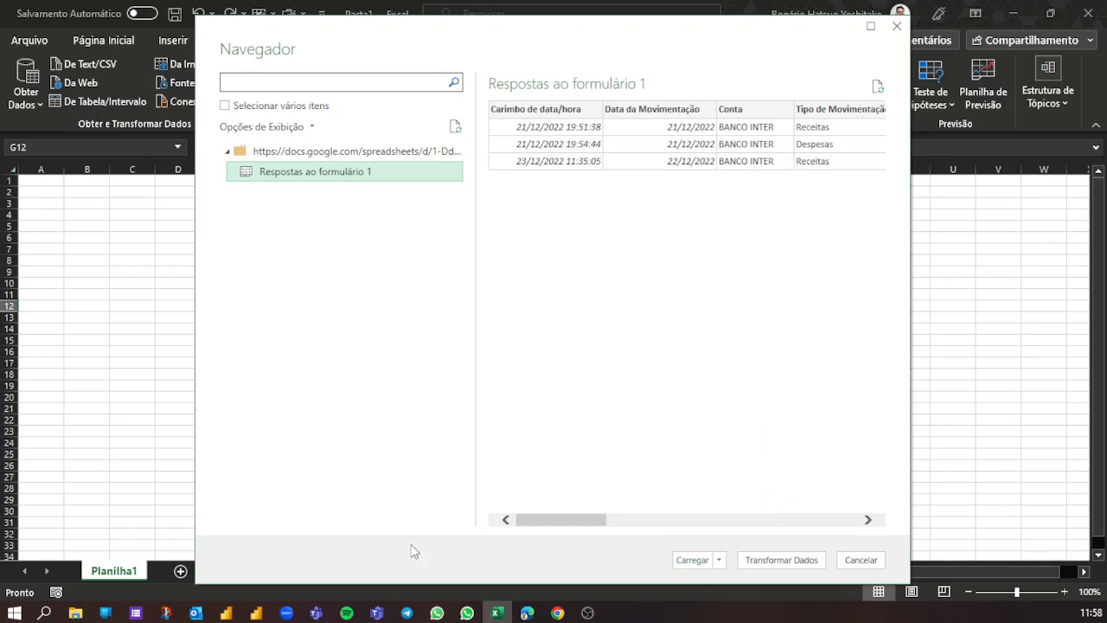
key(alt+Tab)
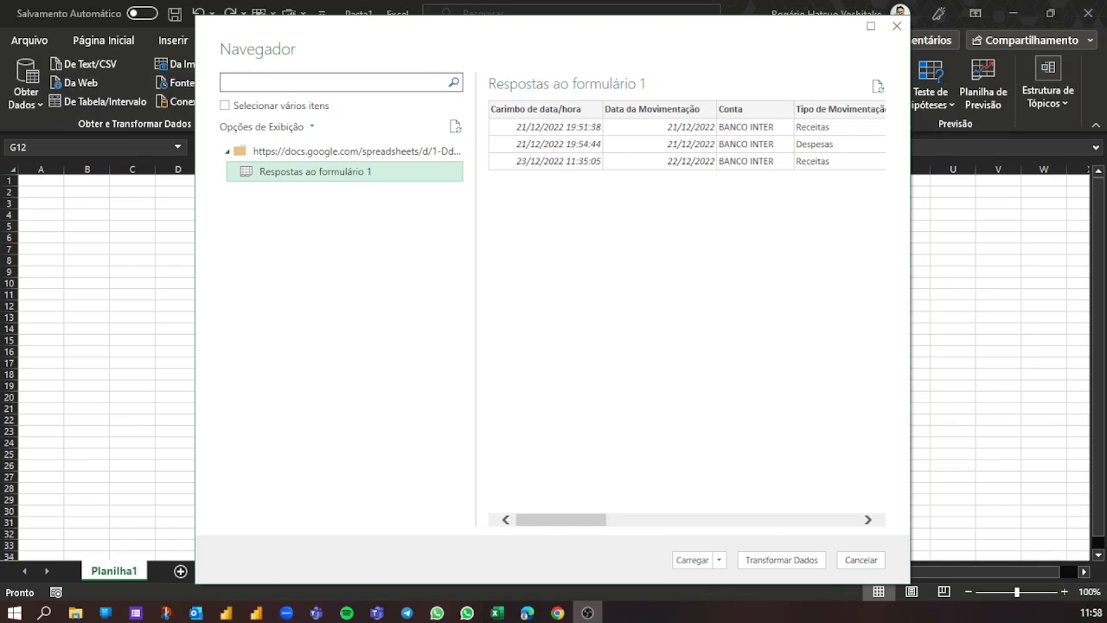
click(782, 560)
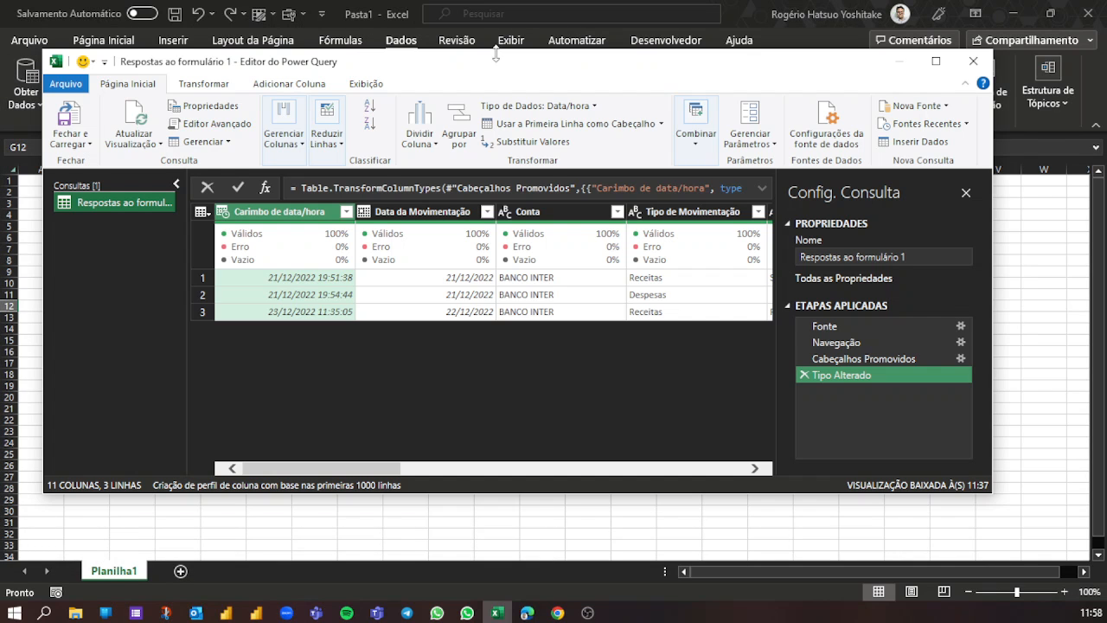
double_click(496, 50)
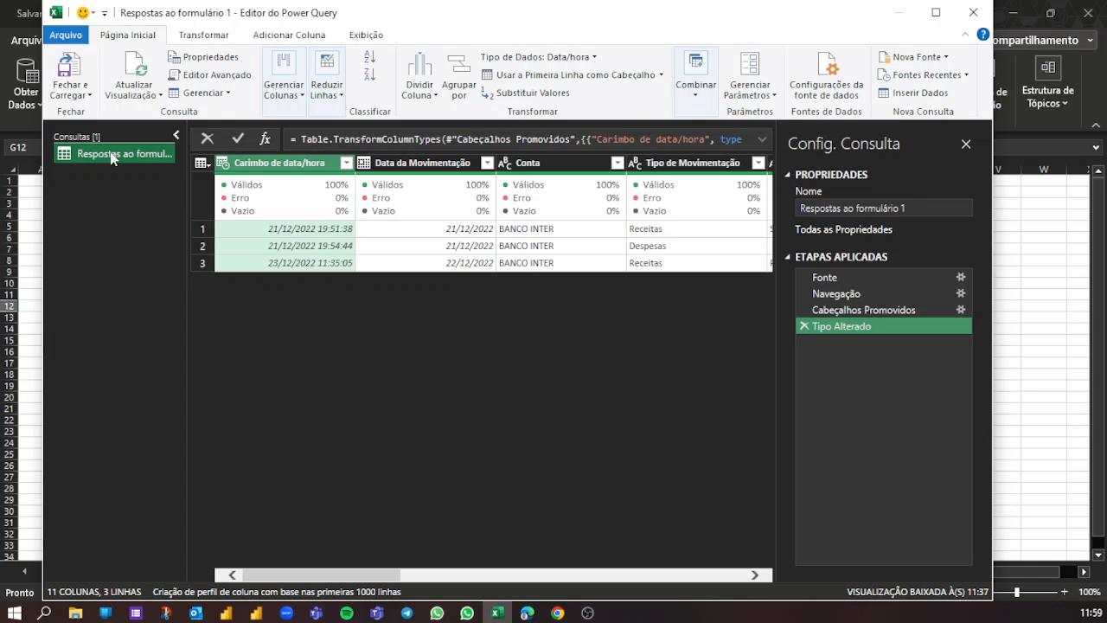
drag(186, 143, 218, 147)
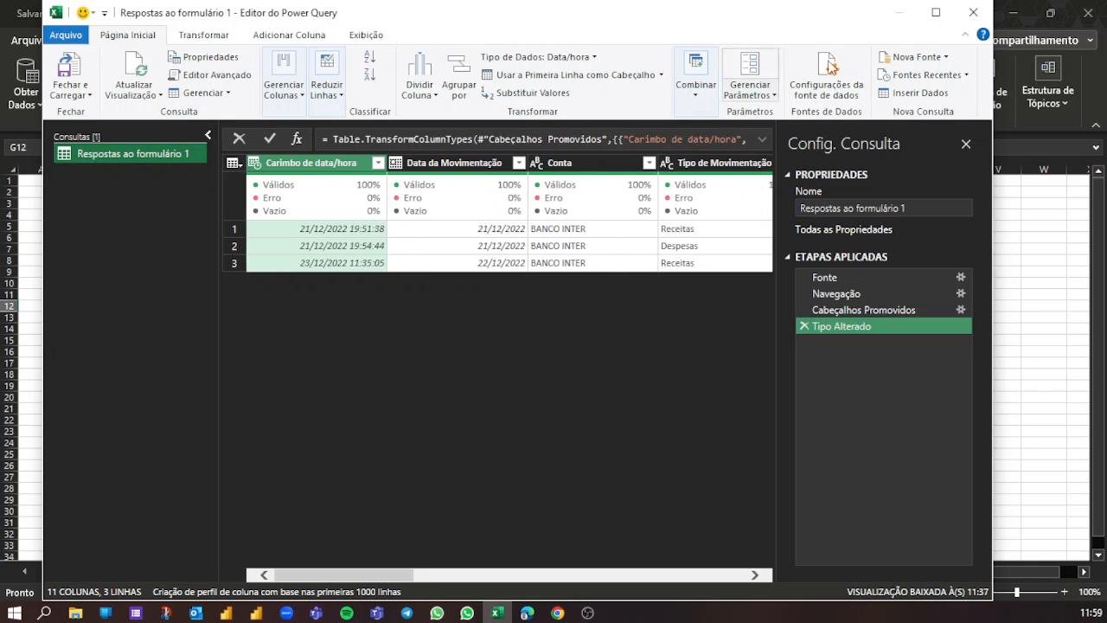
- Rename the query as CONTROLE_FINANCEIRO_2023 in the maximized editor and widen the queries pane to fit the full name
click(936, 12)
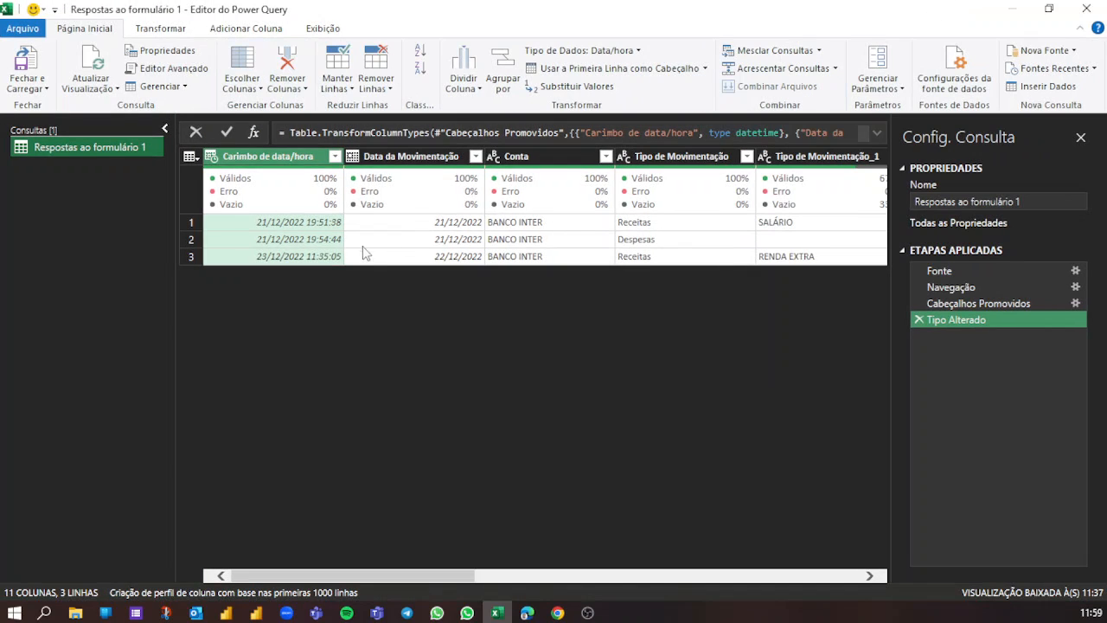
mouse_move(235, 213)
mouse_move(901, 181)
mouse_down()
mouse_move(1020, 220)
mouse_move(1080, 220)
mouse_up()
click(1019, 203)
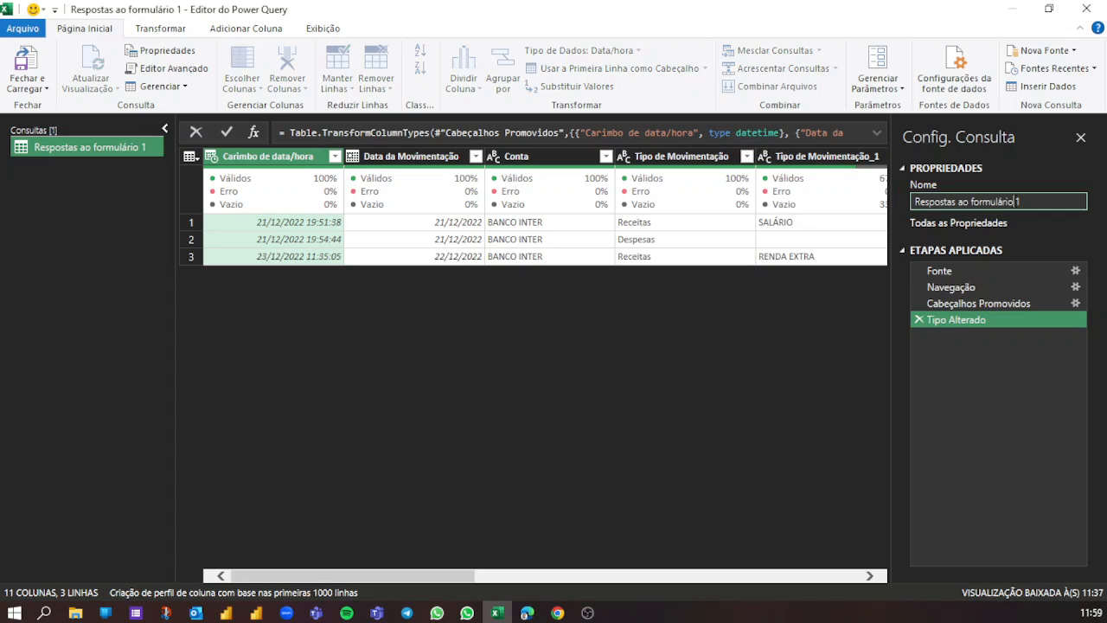
text(CONTROLE)
text(_FINANCEIRO)
text(2013)
key(BackSpace)
key(BackSpace)
text(23)
click(1019, 201)
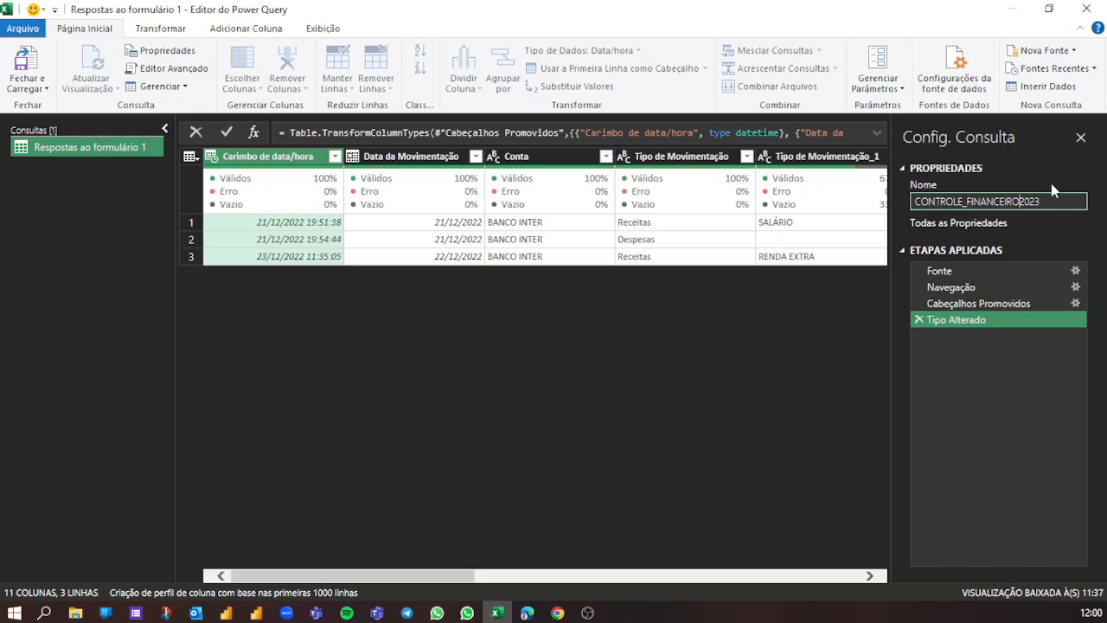
text(_)
click(1100, 228)
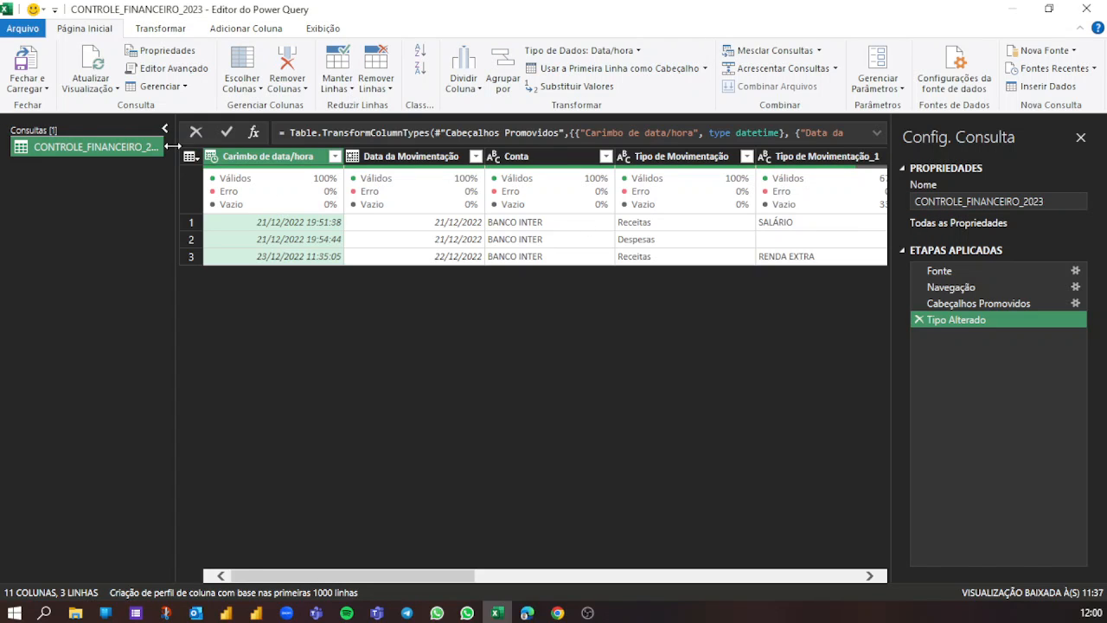
drag(175, 153, 197, 153)
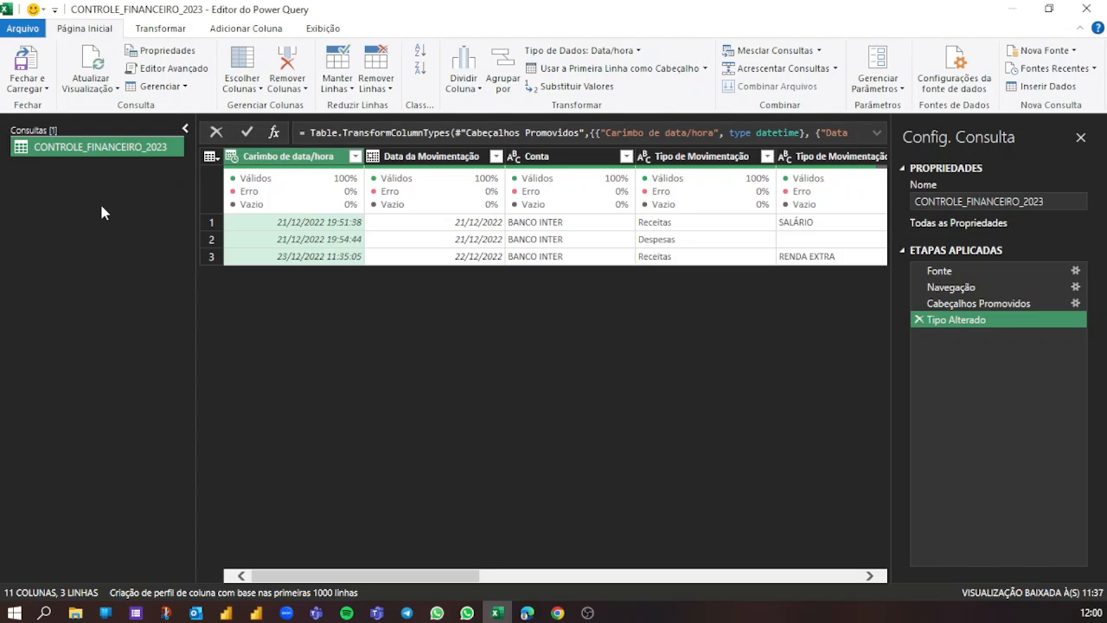
- Review the query's data preview, its promoted column headers and the applied steps from Fonte to Tipo Alterado
mouse_move(102, 162)
mouse_down()
mouse_move(154, 251)
mouse_move(425, 282)
mouse_up()
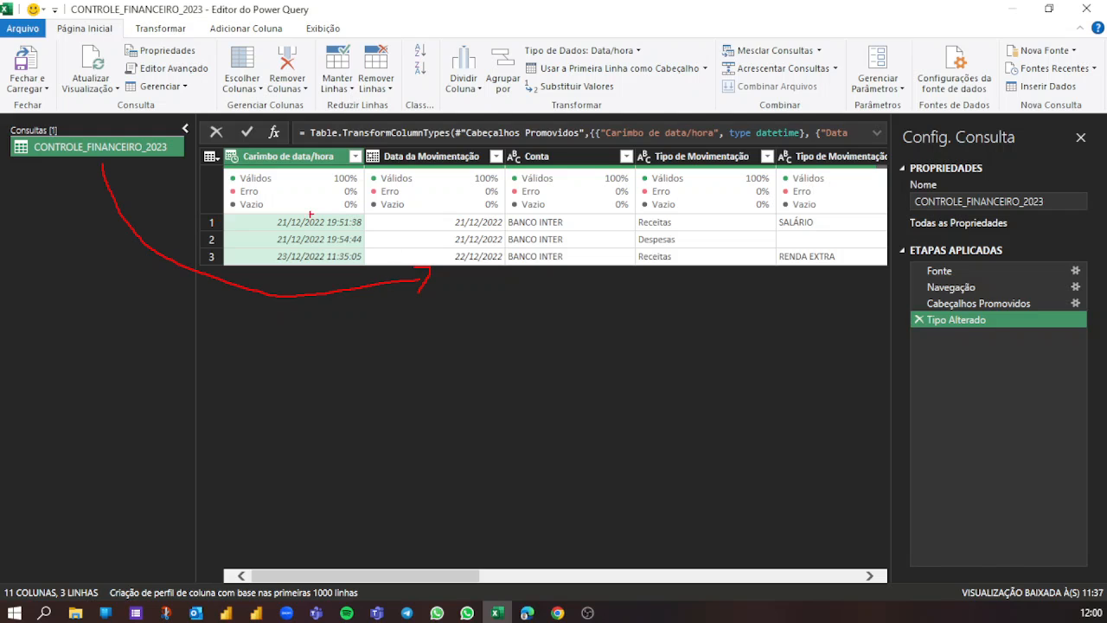
mouse_move(222, 136)
mouse_down()
mouse_move(240, 207)
mouse_move(683, 275)
mouse_move(867, 273)
mouse_up()
key(Escape)
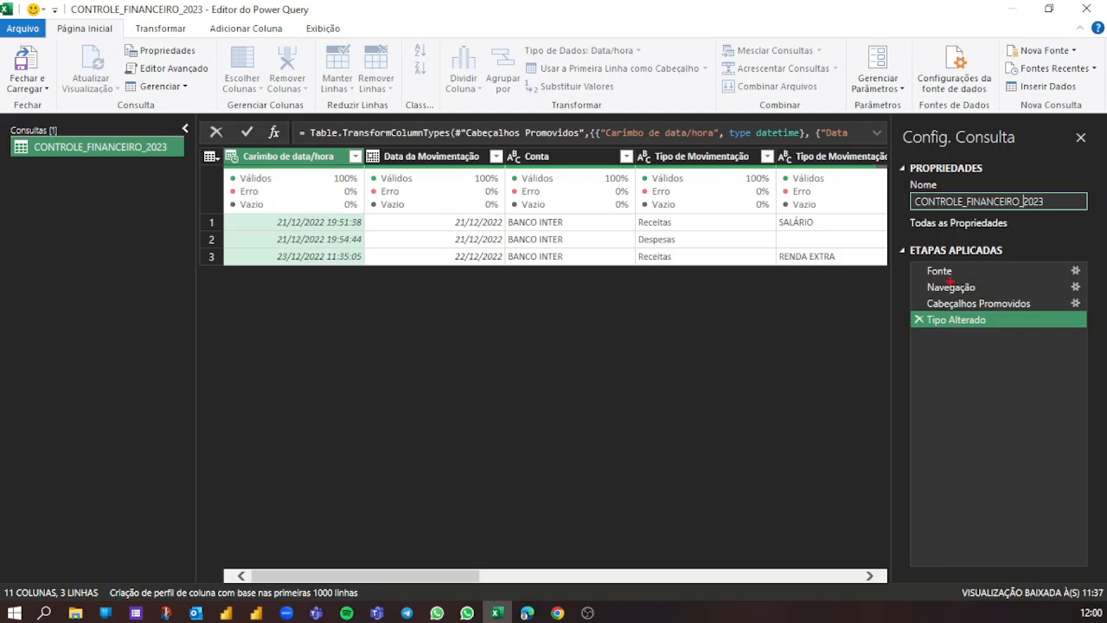
drag(906, 275, 894, 274)
drag(899, 290, 866, 271)
mouse_move(221, 145)
mouse_down()
mouse_move(521, 178)
mouse_move(793, 161)
mouse_move(895, 178)
mouse_up()
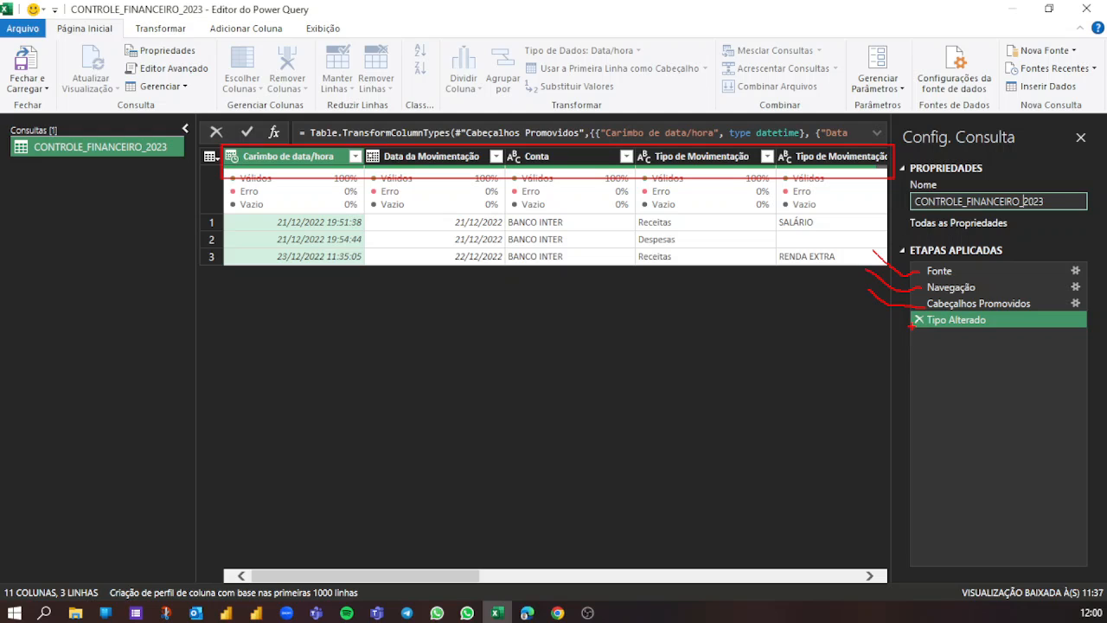
drag(911, 327, 805, 398)
mouse_move(270, 210)
mouse_down()
mouse_move(282, 242)
mouse_move(370, 280)
mouse_up()
key(Escape)
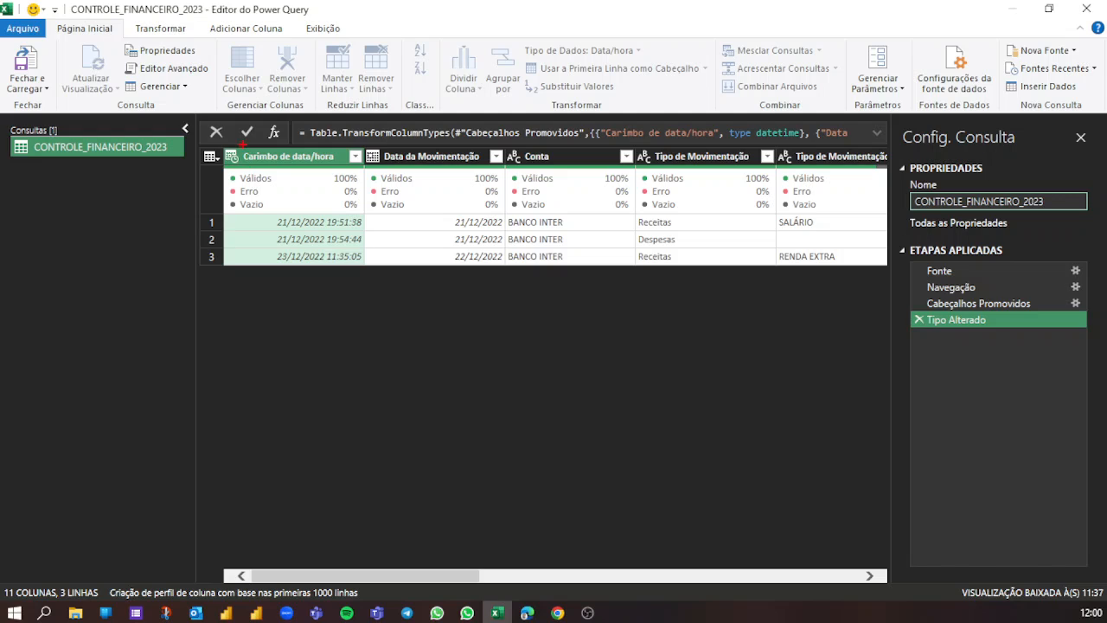
- Check the detected data types of the Carimbo de data/hora, Conta and Digite aqui o valor columns
drag(224, 144, 268, 196)
key(Escape)
mouse_move(502, 144)
mouse_down()
mouse_move(526, 173)
mouse_move(591, 127)
mouse_up()
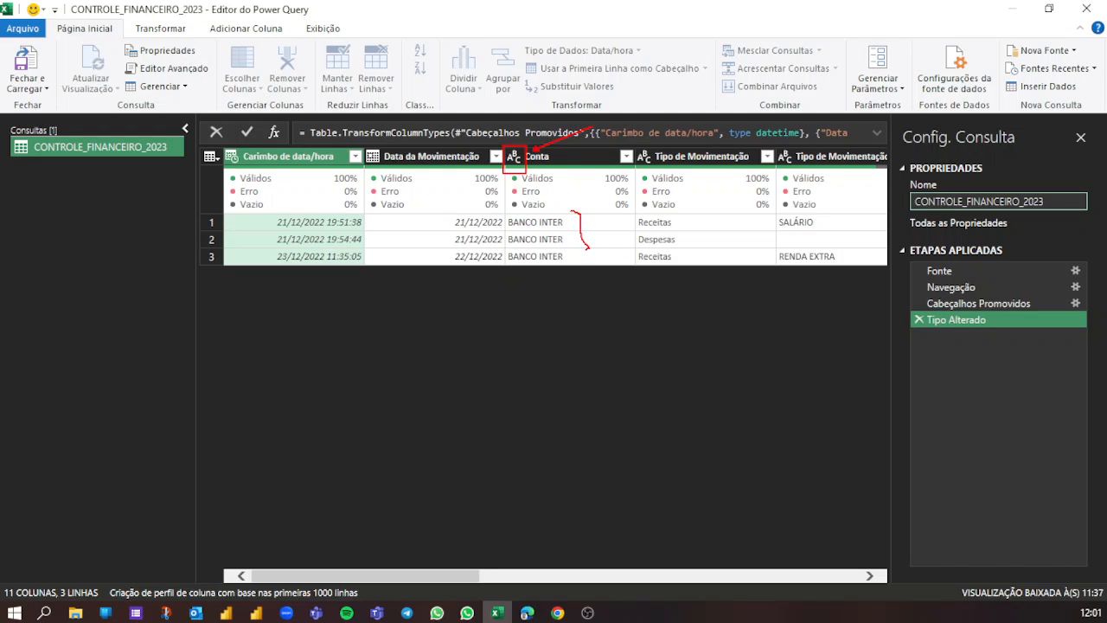
key(Escape)
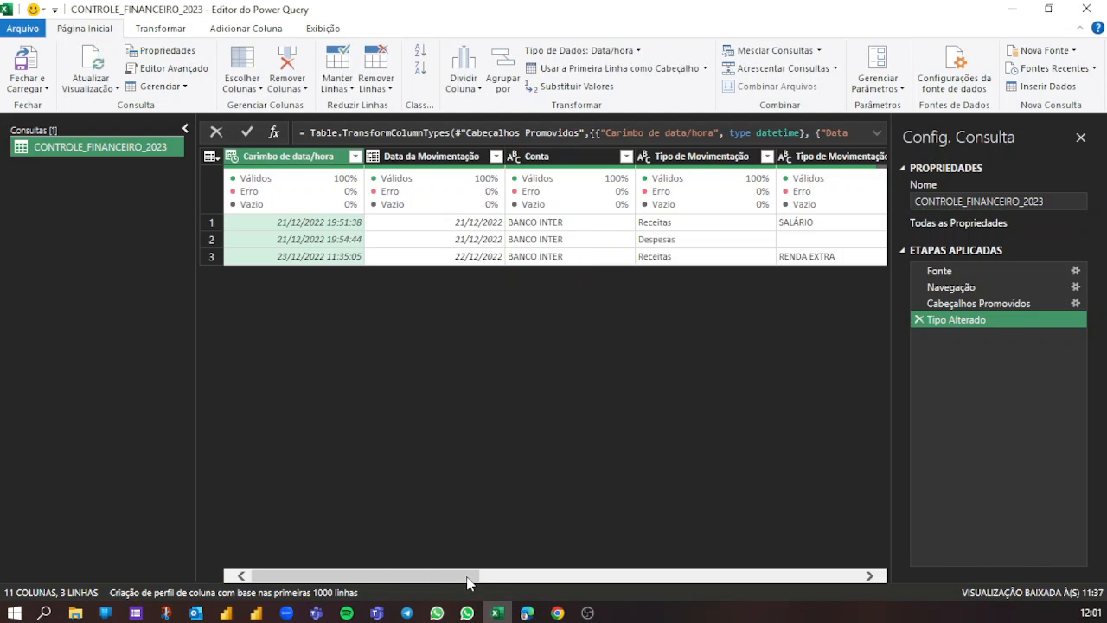
drag(469, 580, 779, 578)
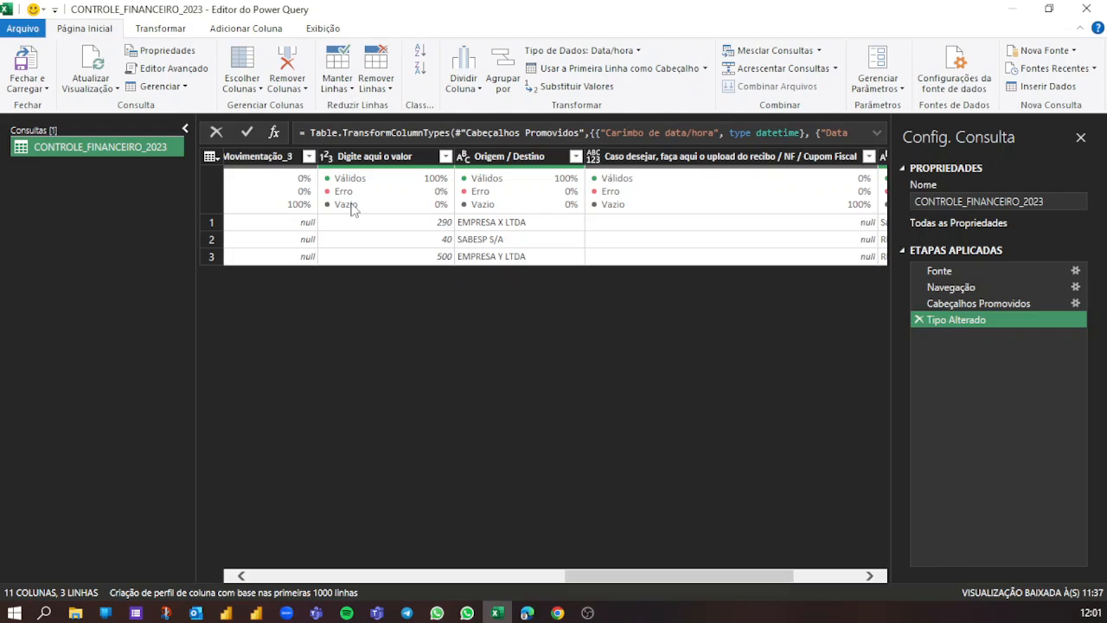
mouse_move(353, 207)
drag(316, 143, 341, 169)
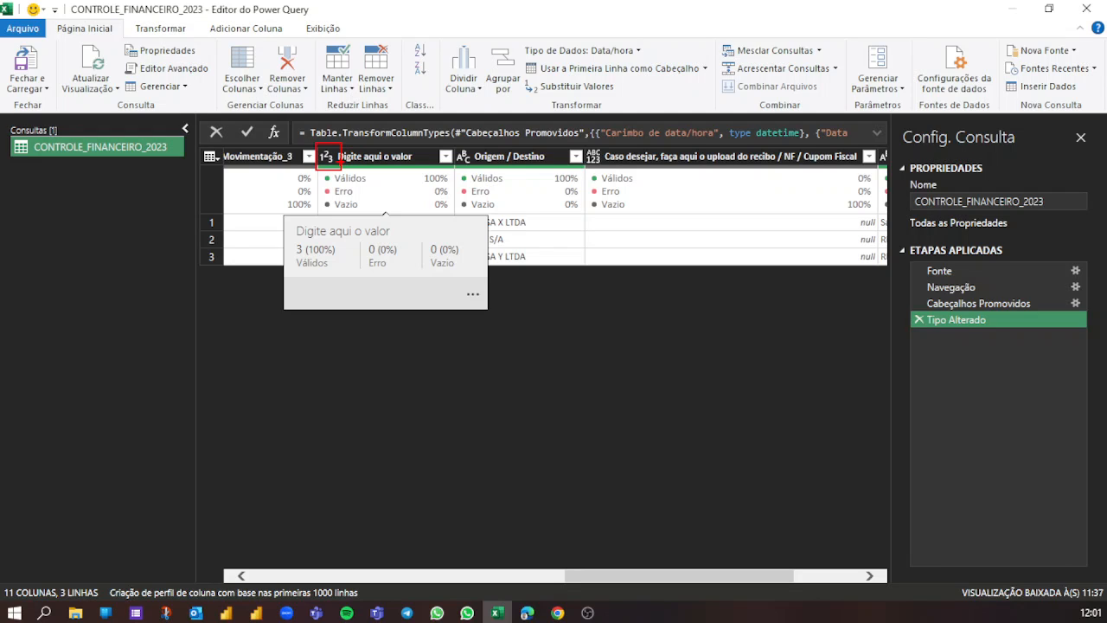
key(Escape)
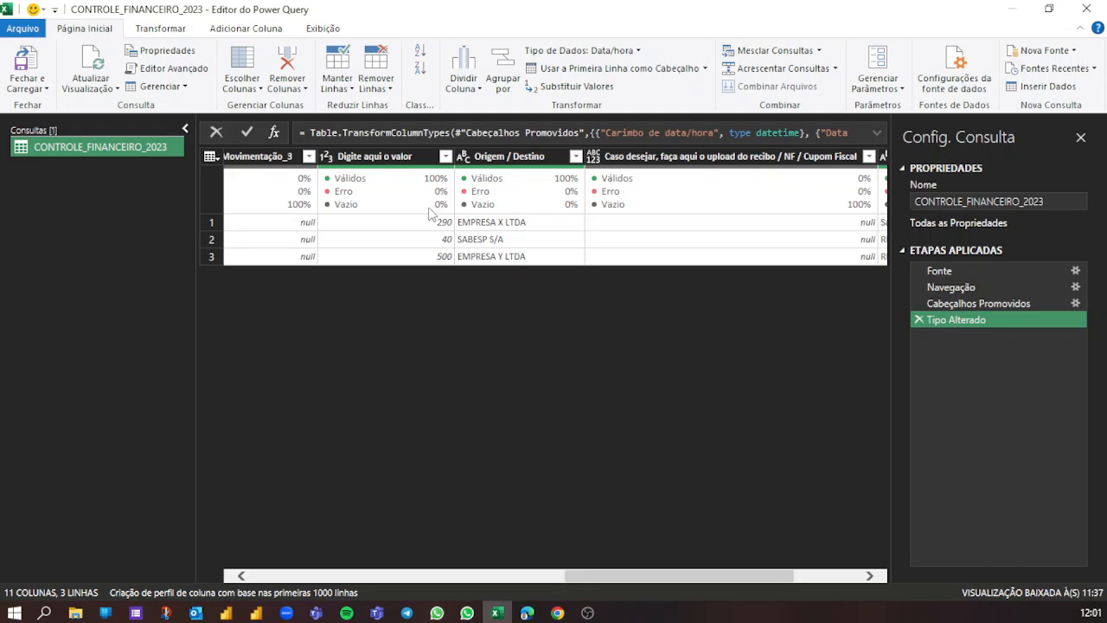
click(354, 159)
drag(631, 576, 471, 579)
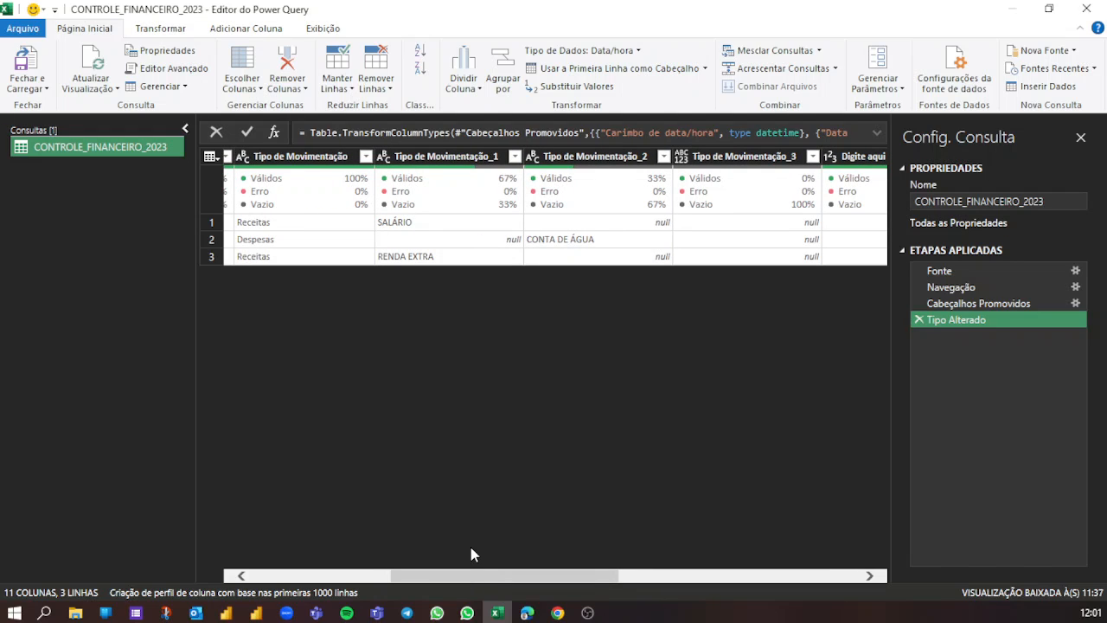
- Examine Tipo de Movimentação and its _1, _2 and _3 columns, comparing their entries and empty values
click(301, 160)
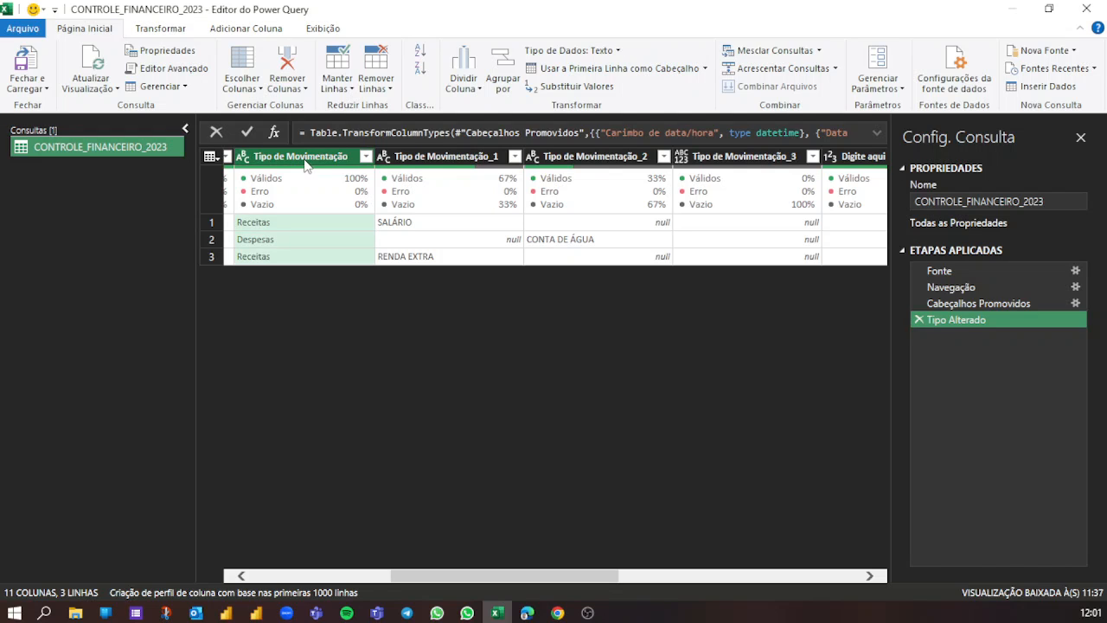
click(421, 157)
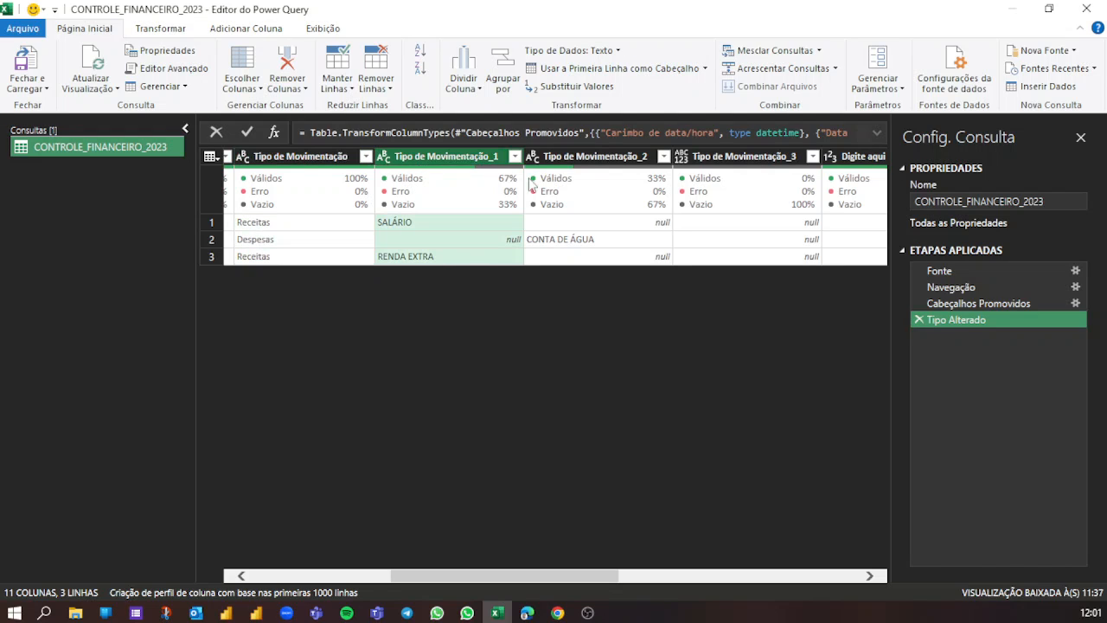
click(578, 159)
click(731, 167)
click(448, 158)
click(573, 161)
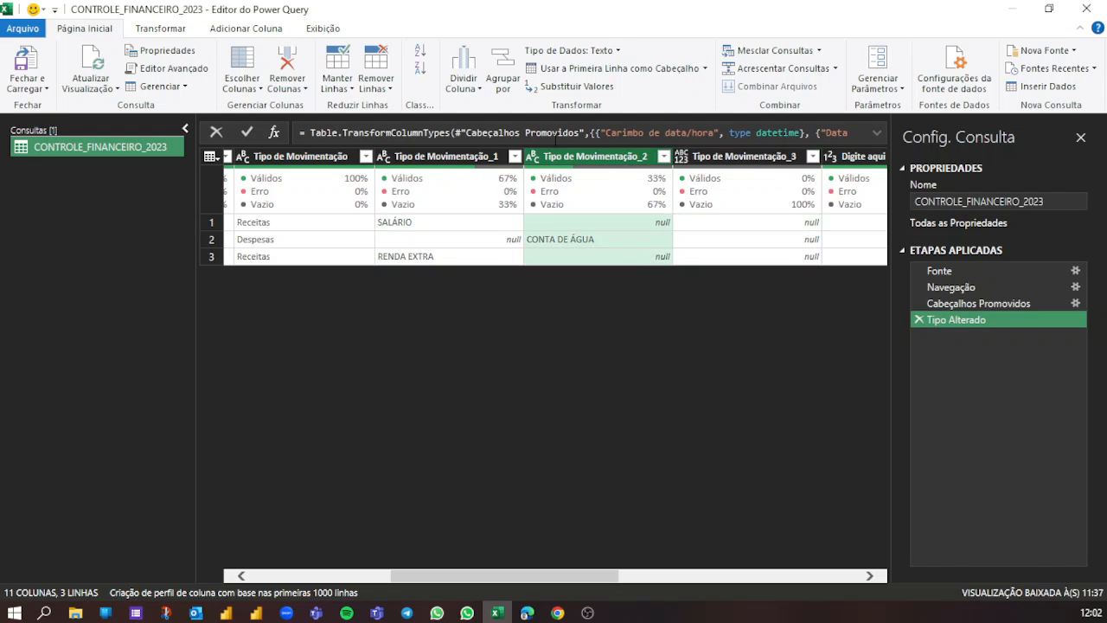
click(736, 152)
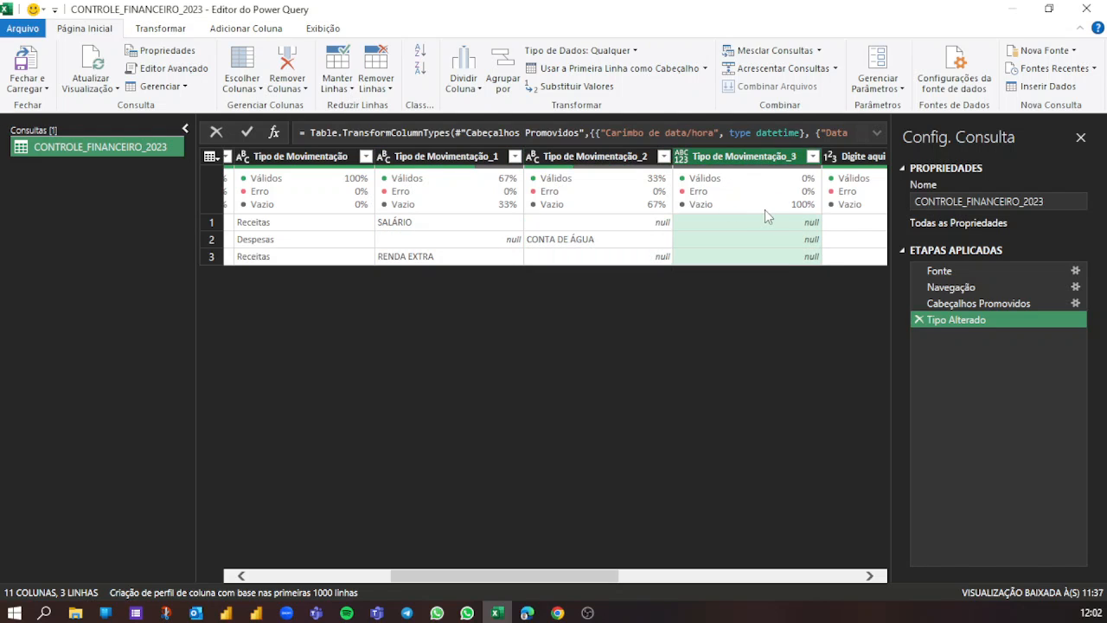
mouse_move(764, 214)
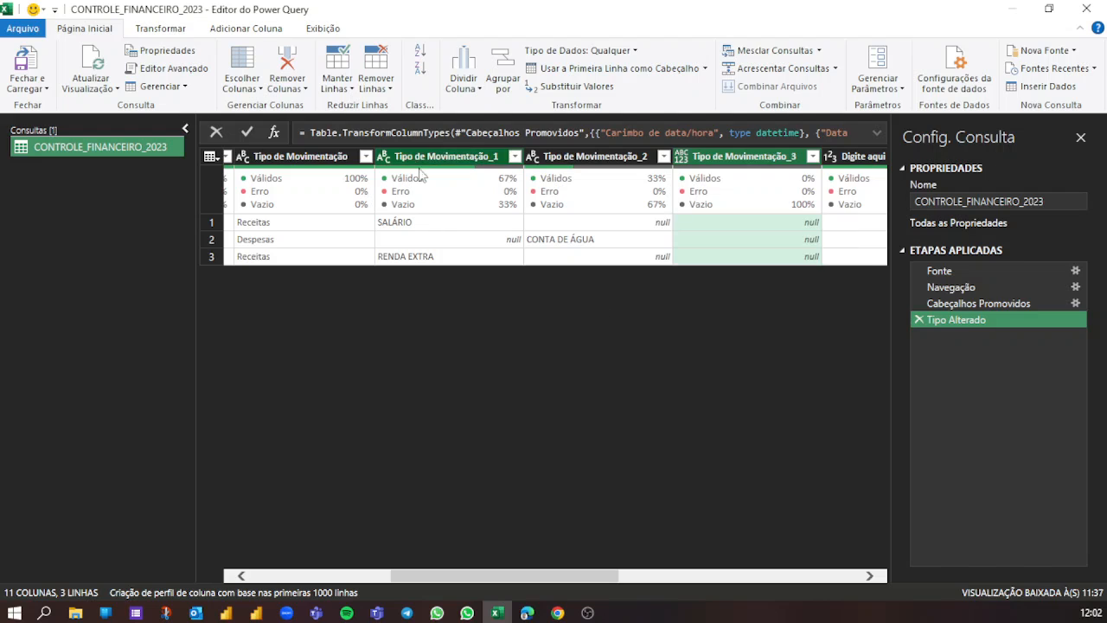
click(275, 166)
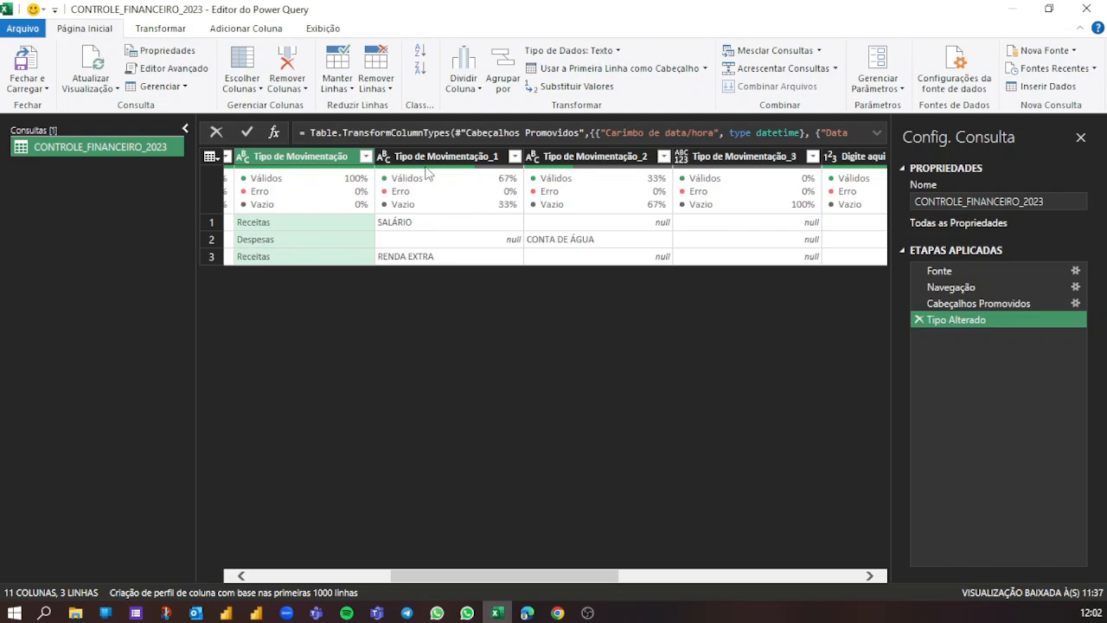
click(449, 157)
click(592, 163)
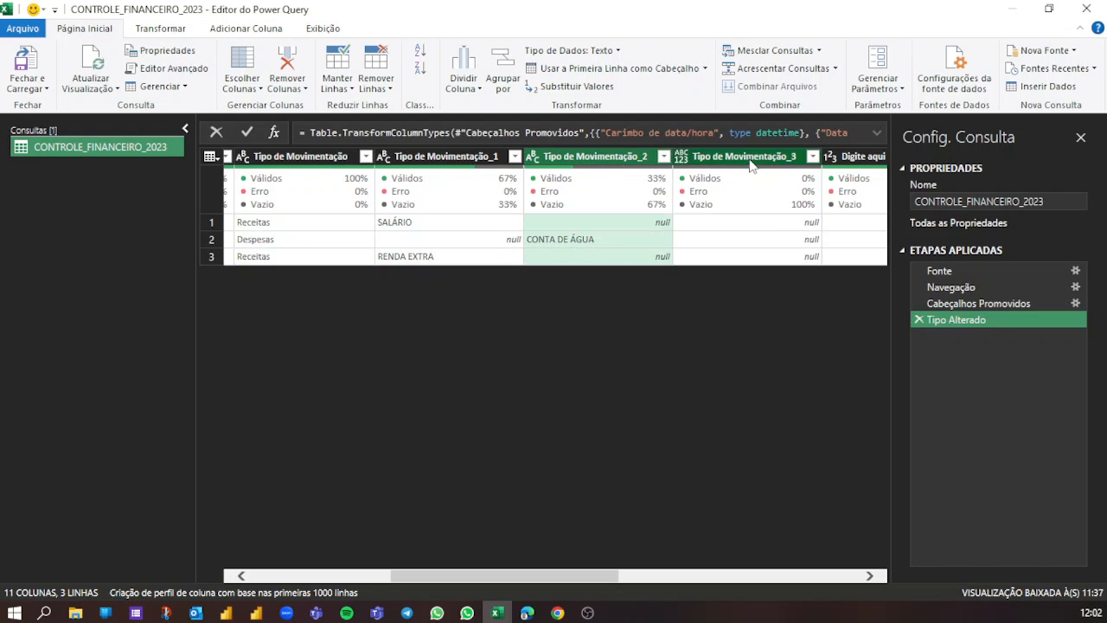
click(752, 159)
mouse_move(735, 186)
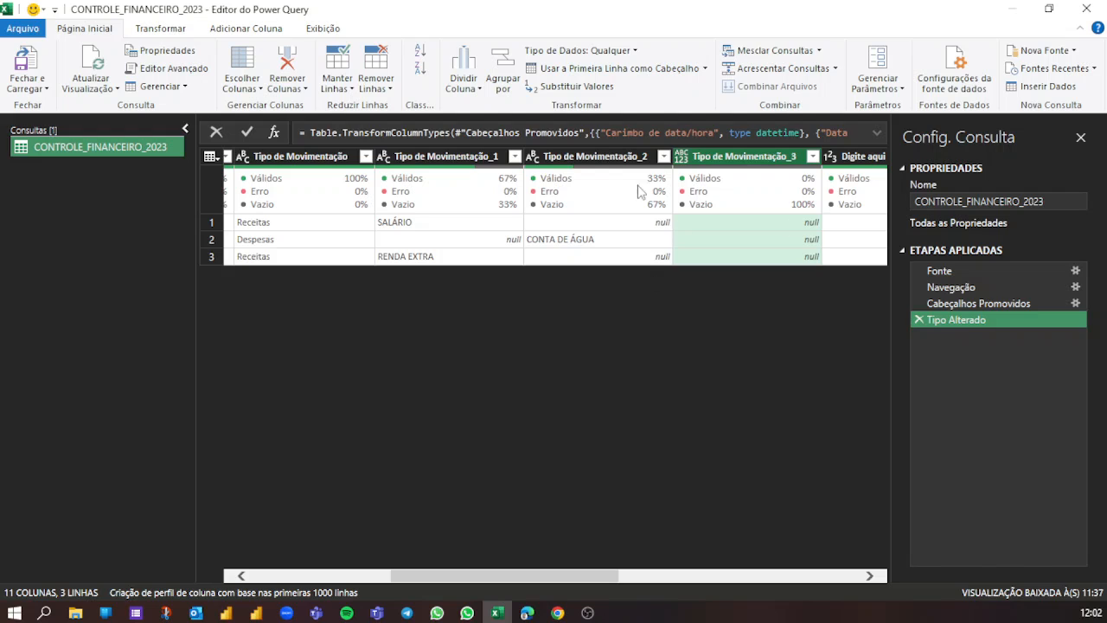
- Unpivot the Tipo de Movimentação_1, Tipo de Movimentação_2 and Tipo de Movimentação_3 columns into rows
click(447, 157)
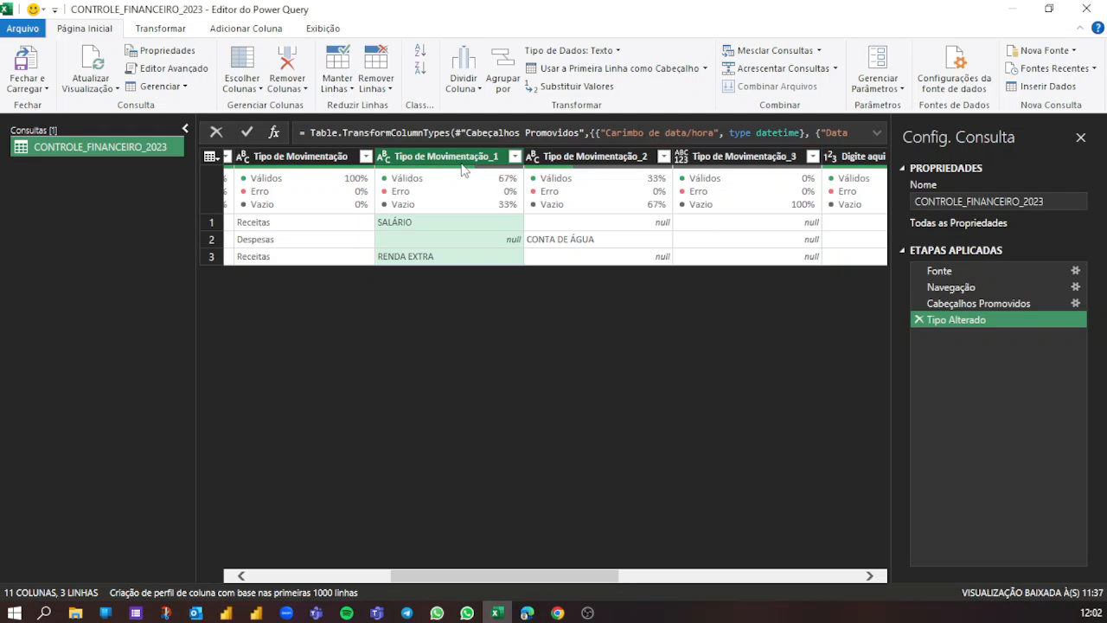
ctrl+click(579, 157)
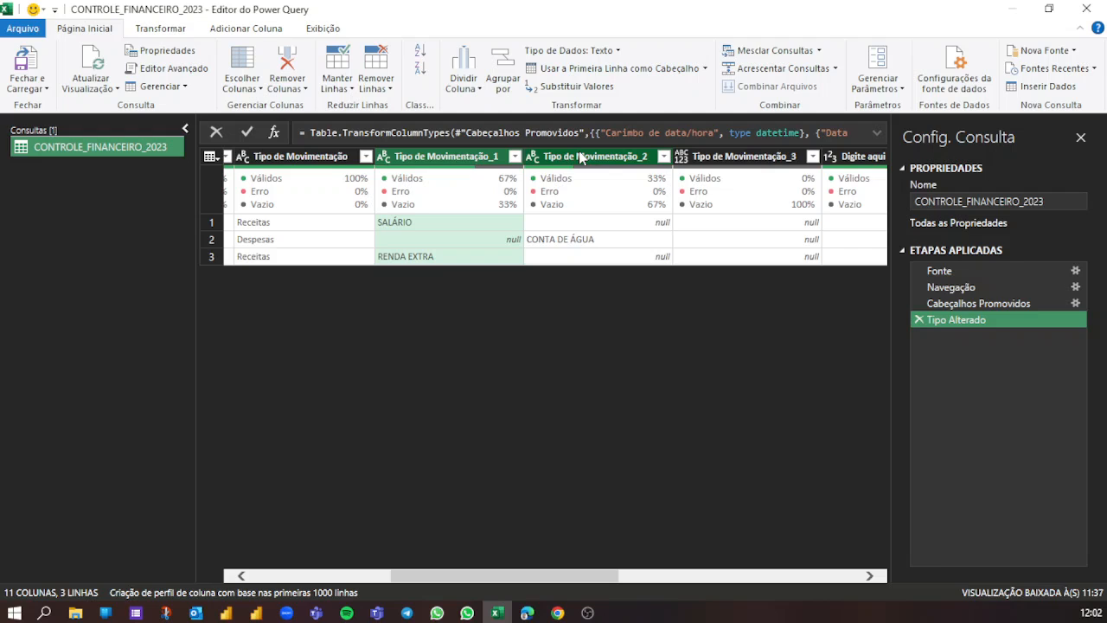
ctrl+click(723, 157)
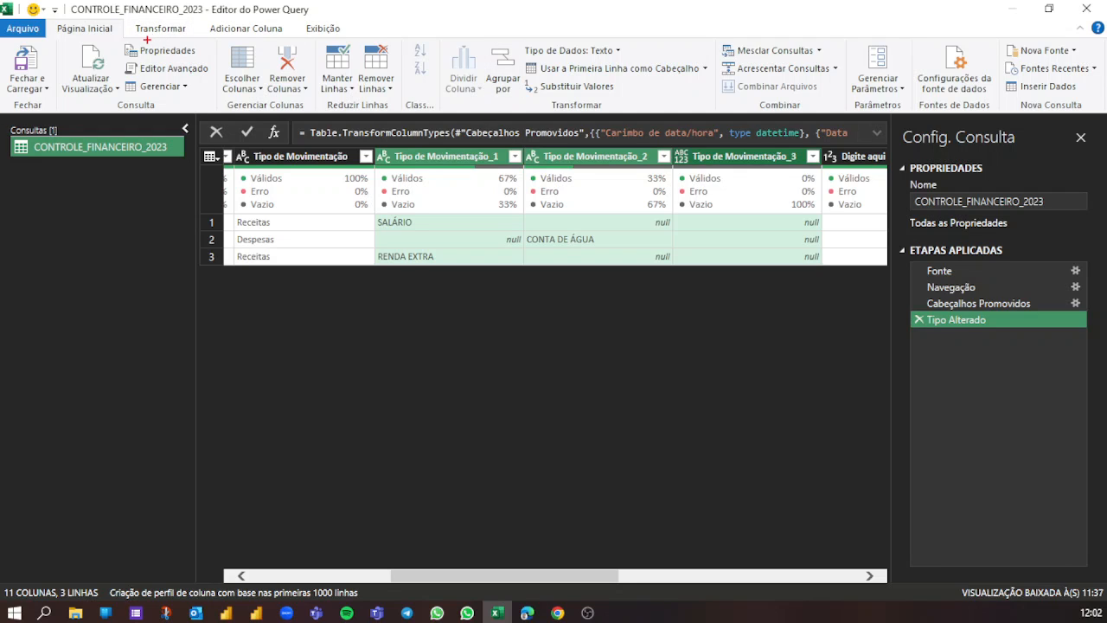
mouse_move(122, 15)
mouse_down()
mouse_move(165, 41)
mouse_move(199, 40)
mouse_move(254, 158)
mouse_up()
key(Escape)
click(167, 29)
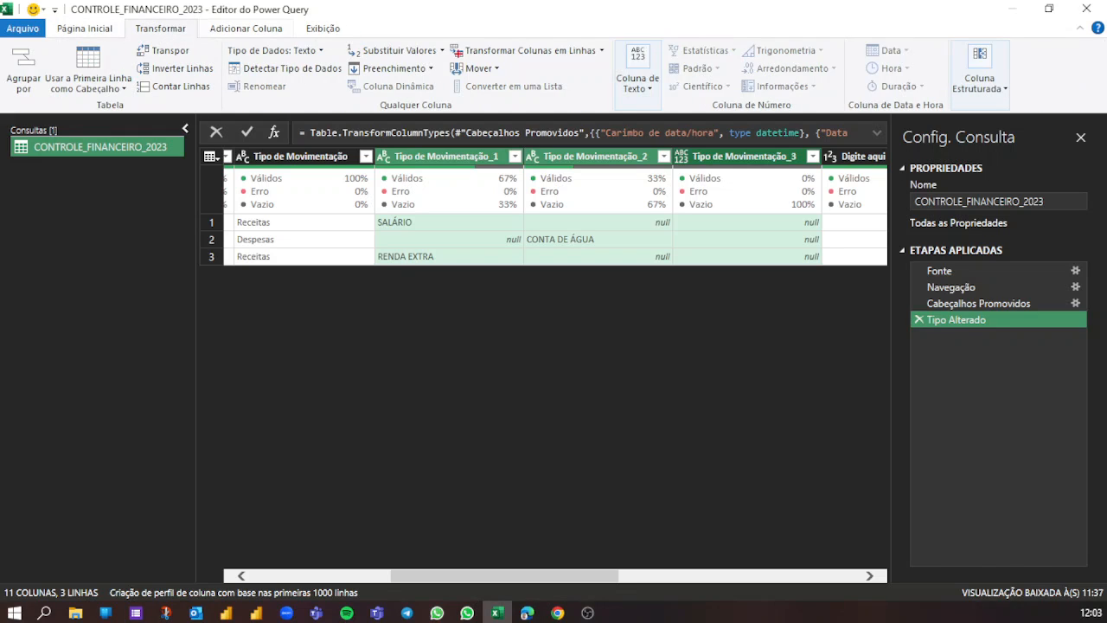
mouse_move(441, 37)
mouse_down()
mouse_move(470, 58)
mouse_move(619, 60)
mouse_move(609, 61)
mouse_move(620, 10)
mouse_up()
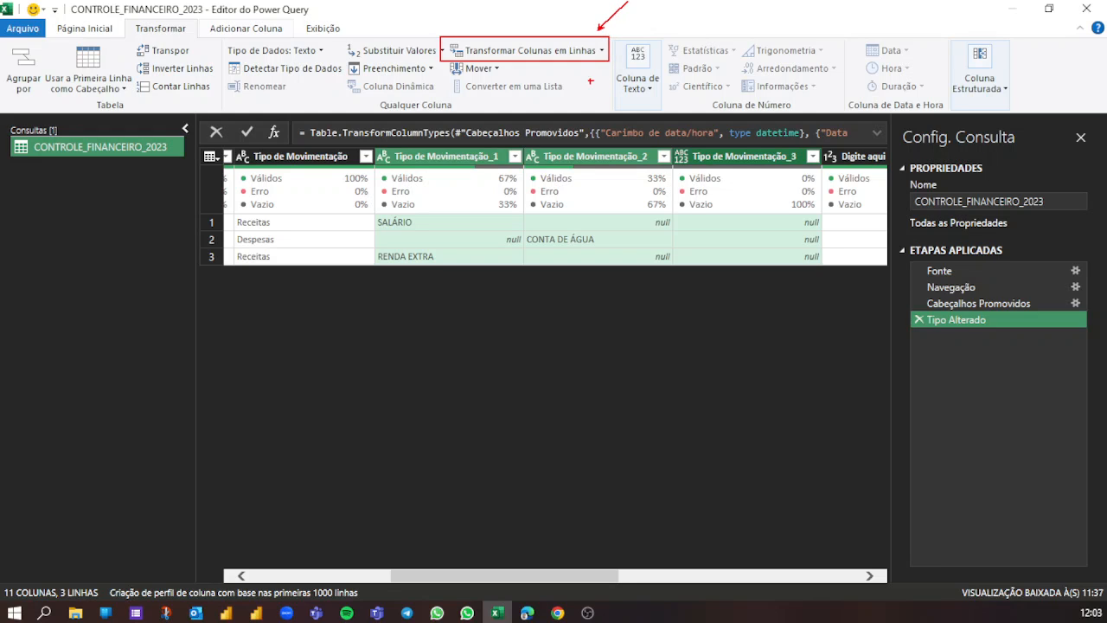
drag(579, 70, 589, 130)
key(Escape)
click(603, 52)
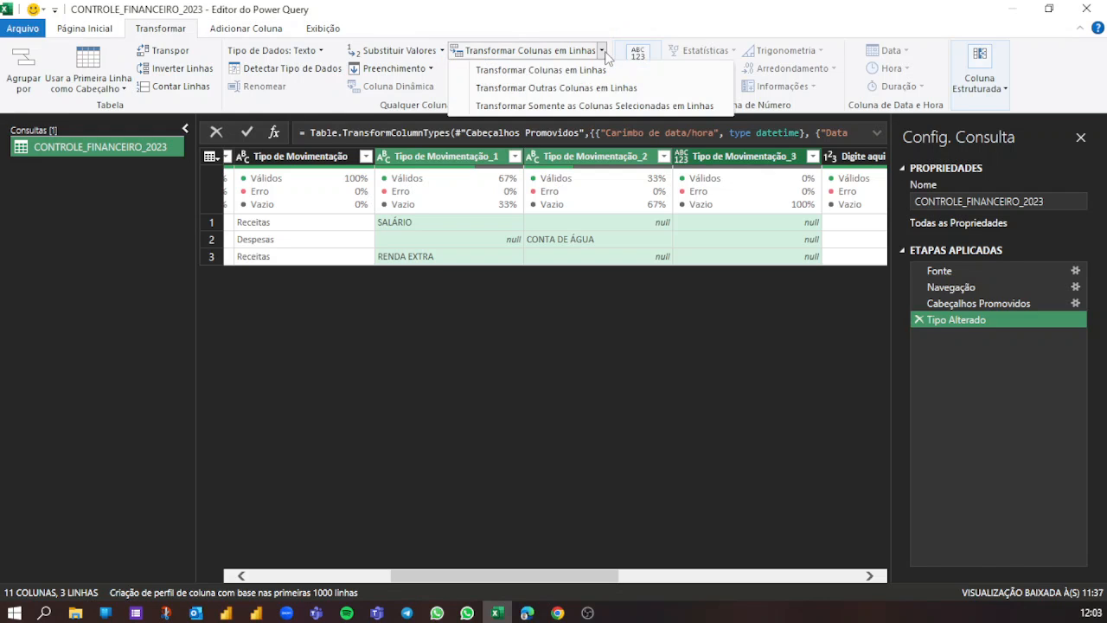
click(563, 73)
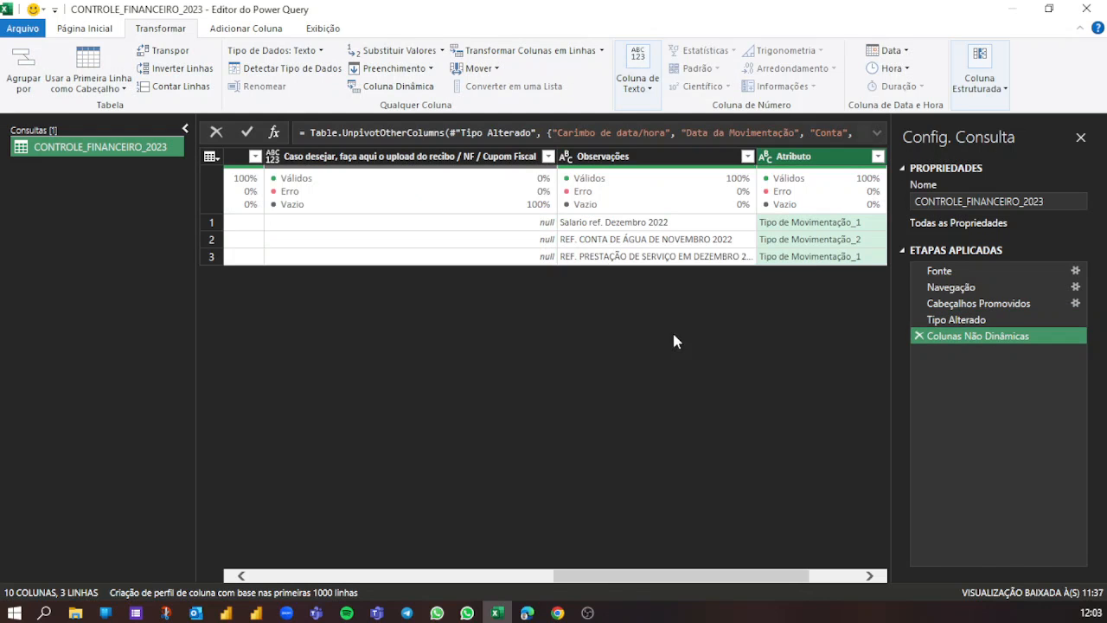
- Compare the table before and after the unpivot by viewing the Tipo Alterado and Colunas Não Dinâmicas steps
drag(640, 576, 726, 577)
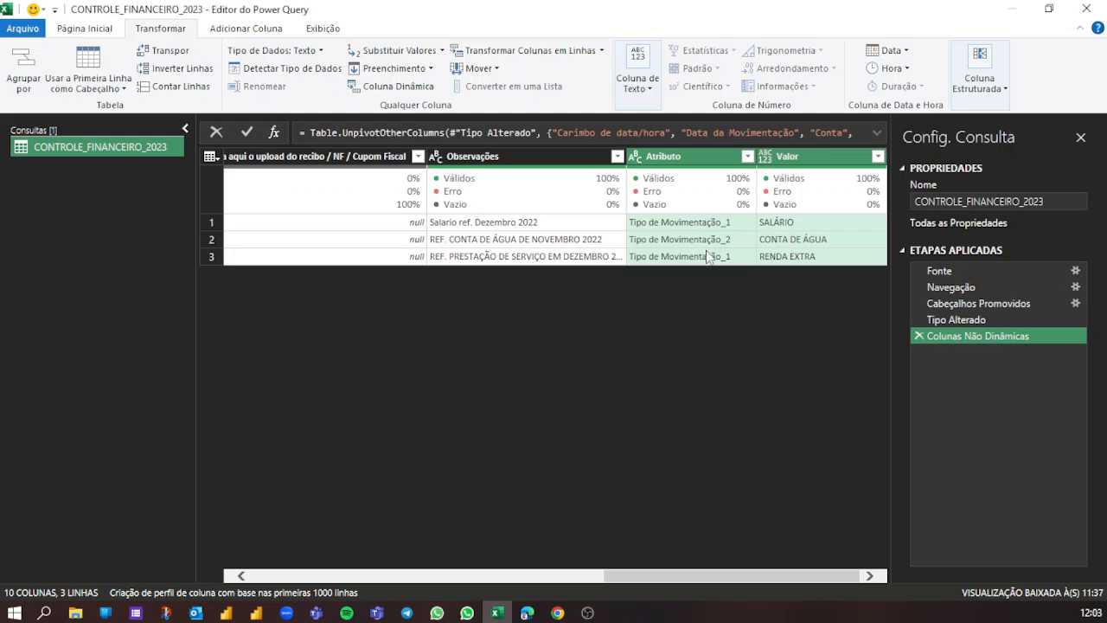
click(965, 319)
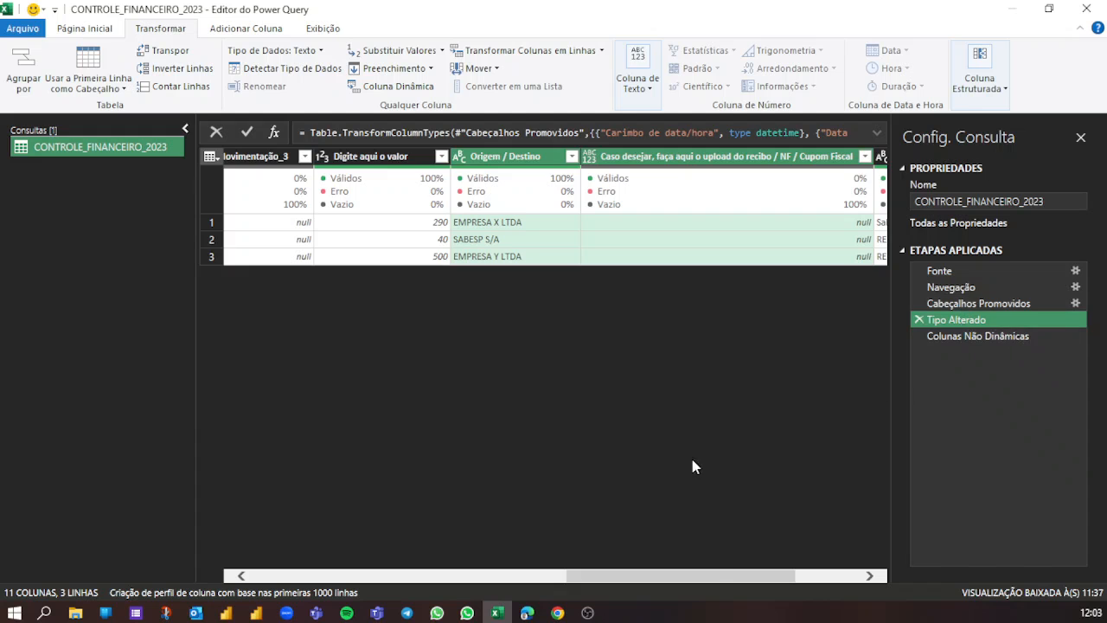
drag(723, 576, 491, 585)
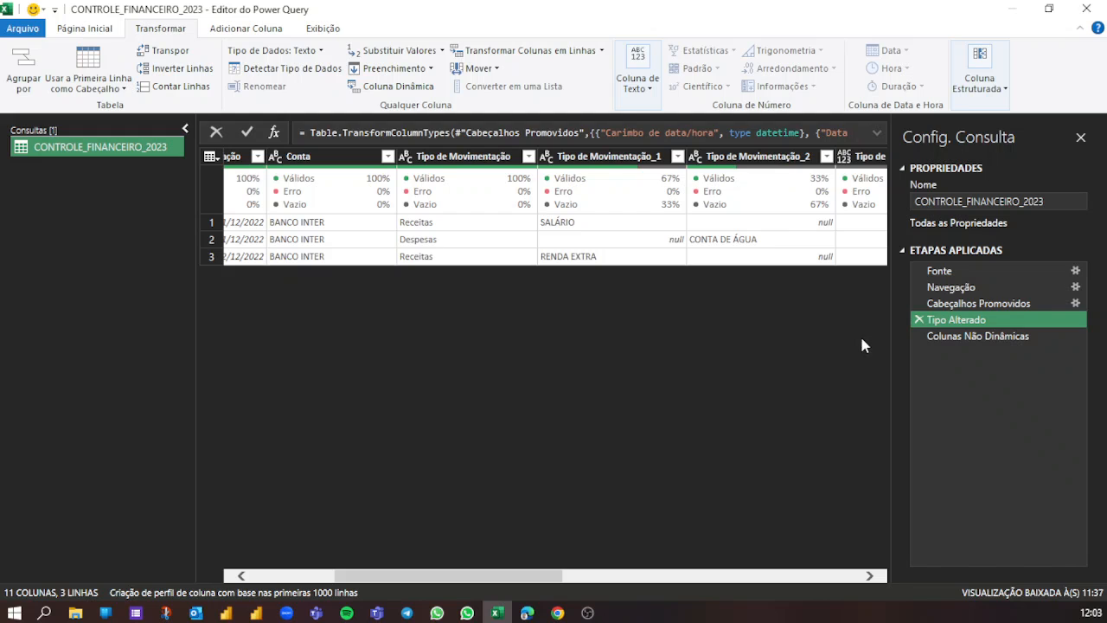
click(990, 337)
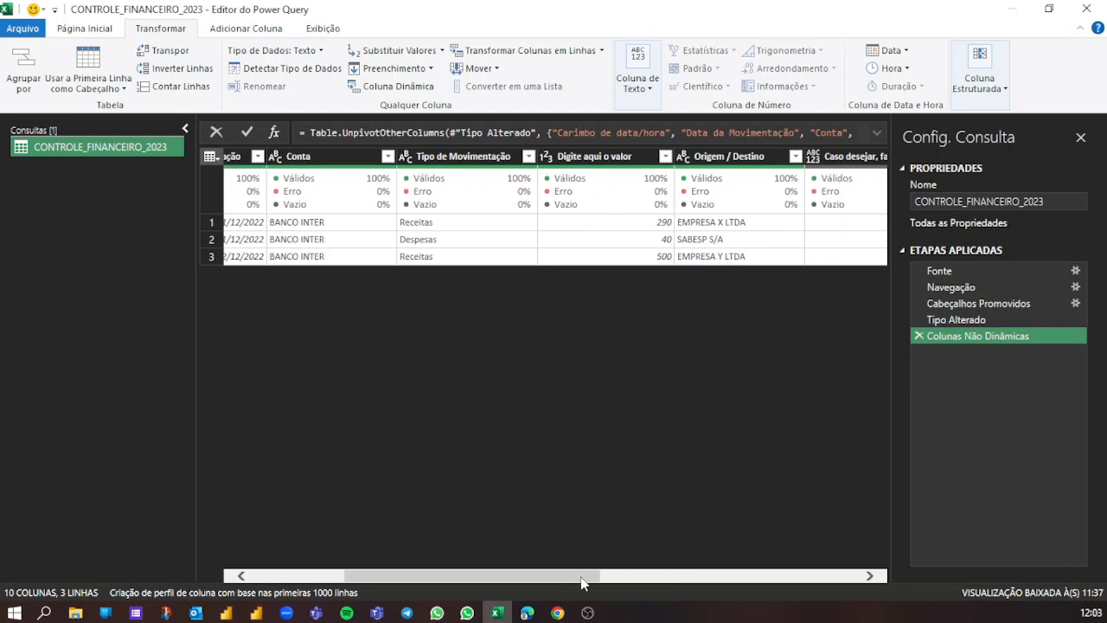
- Move the unpivoted Valor column so it sits between Tipo de Movimentação and Digite aqui o valor
drag(586, 578, 851, 616)
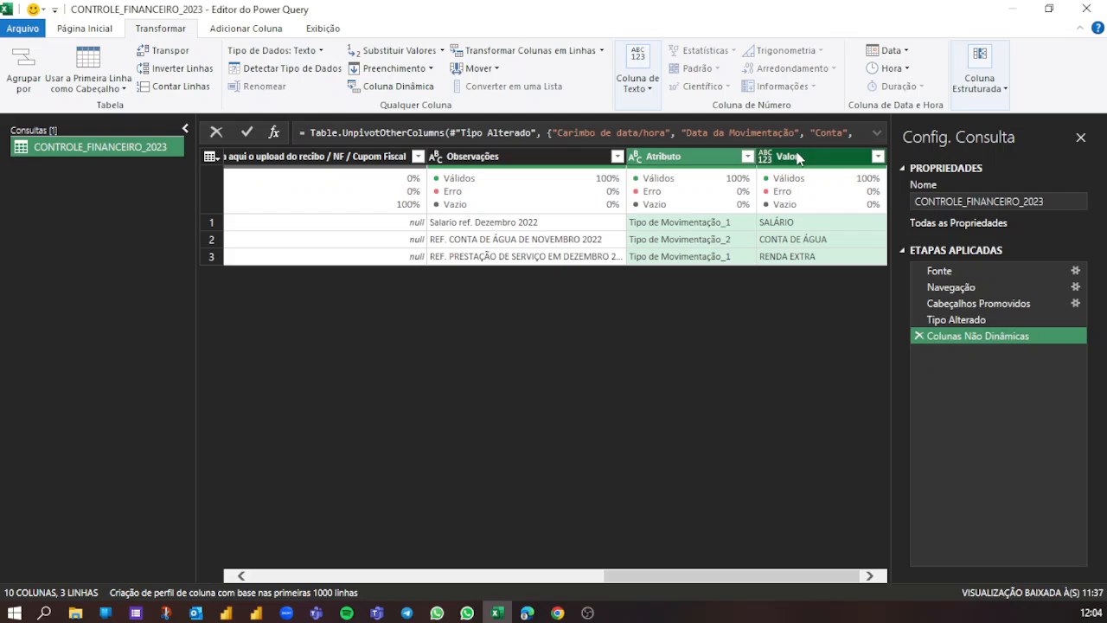
click(798, 156)
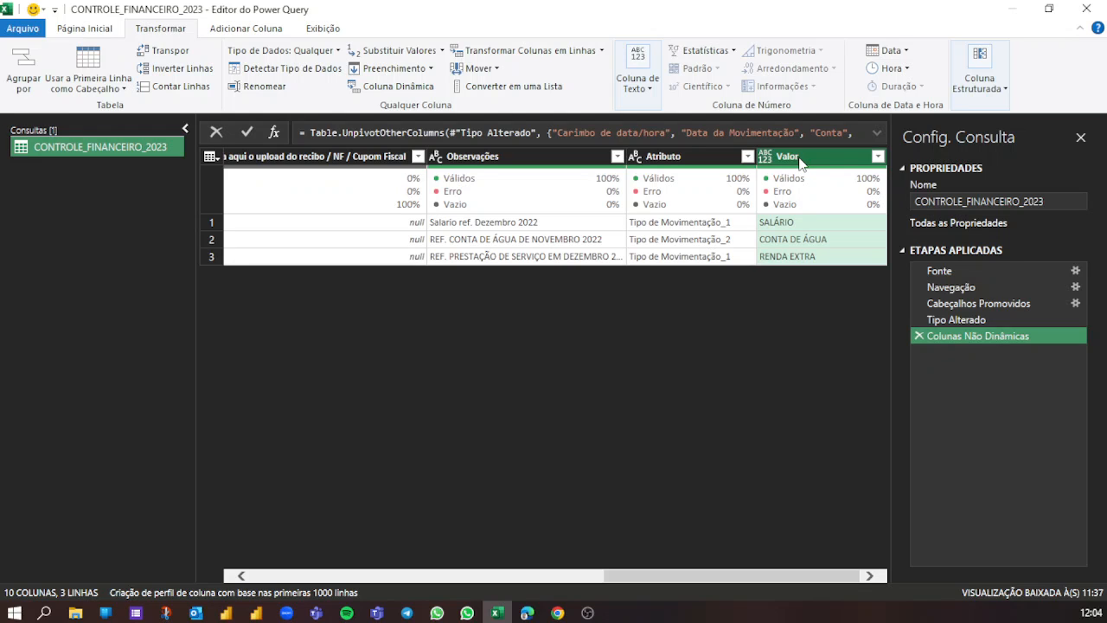
right_click(800, 163)
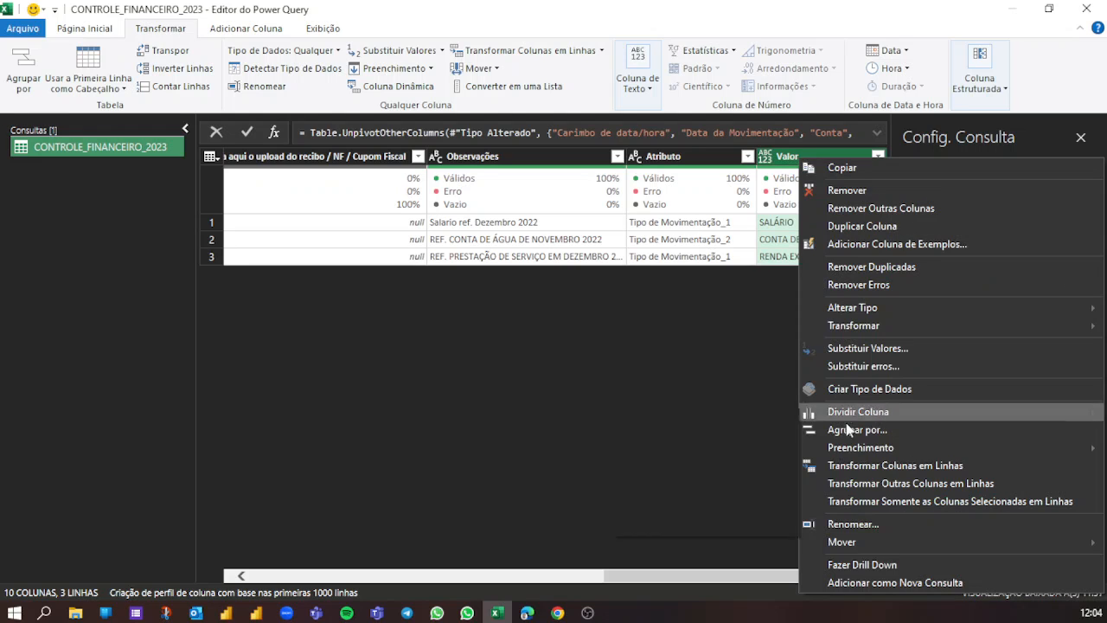
mouse_move(866, 548)
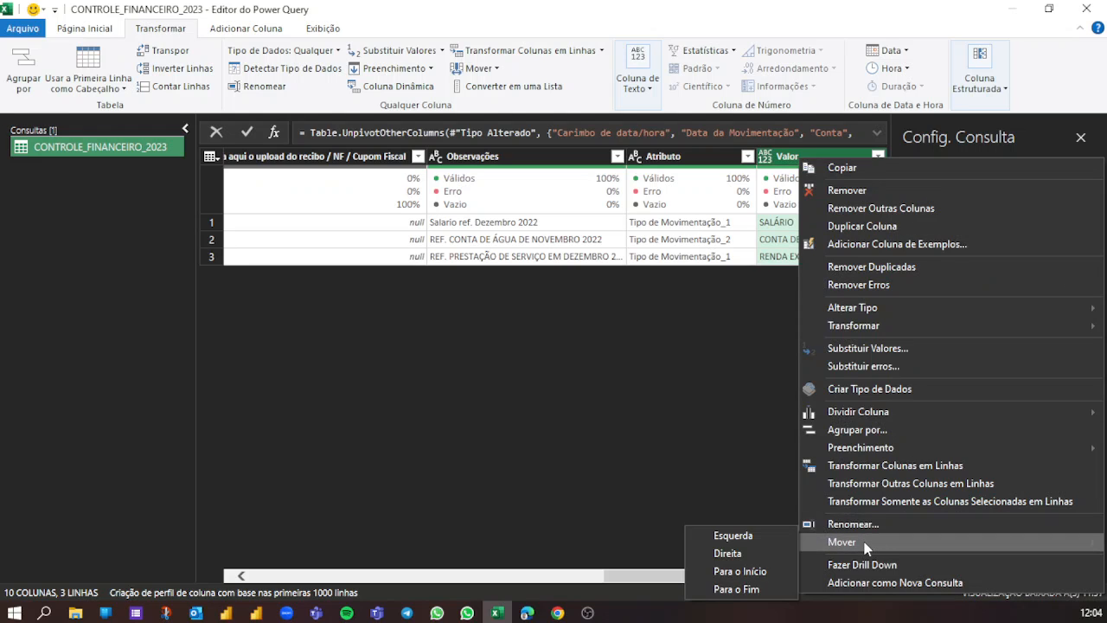
click(750, 571)
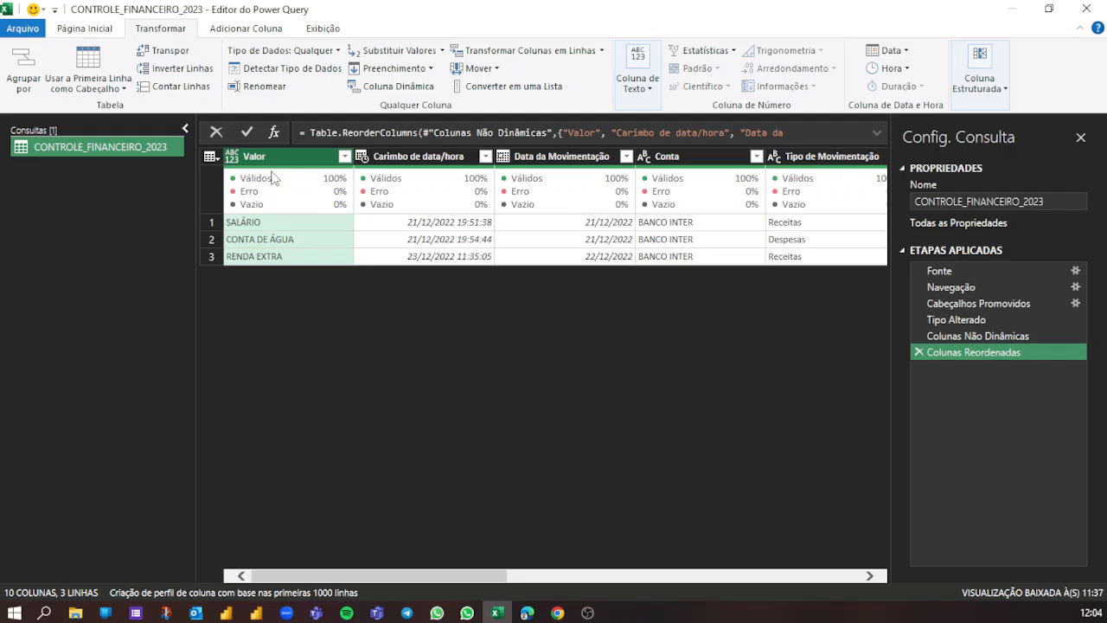
drag(263, 162, 872, 180)
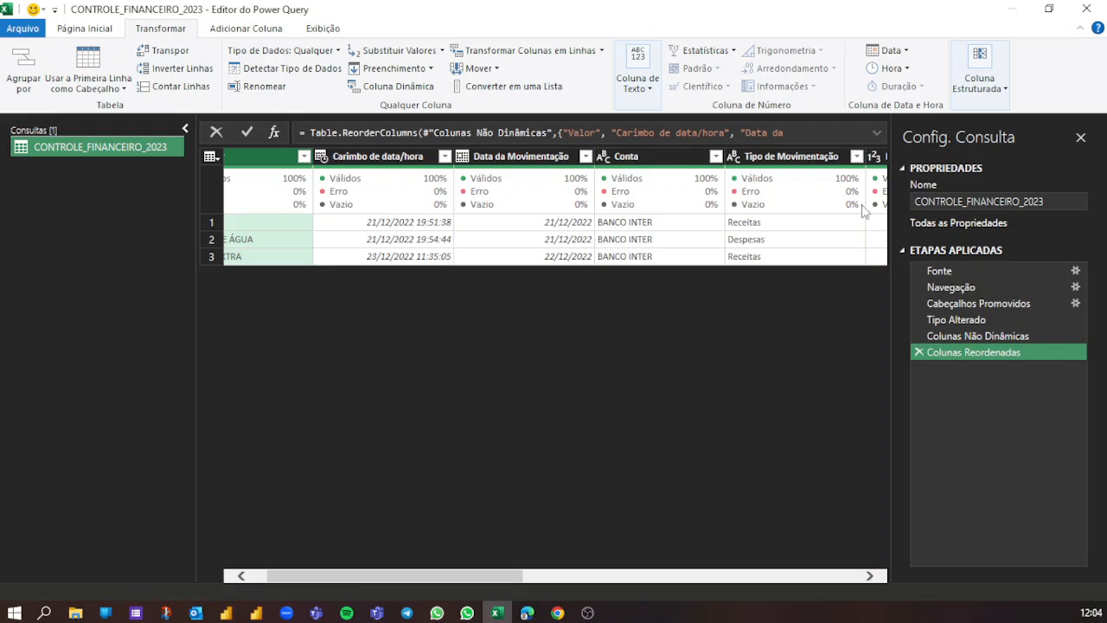
drag(504, 581, 605, 586)
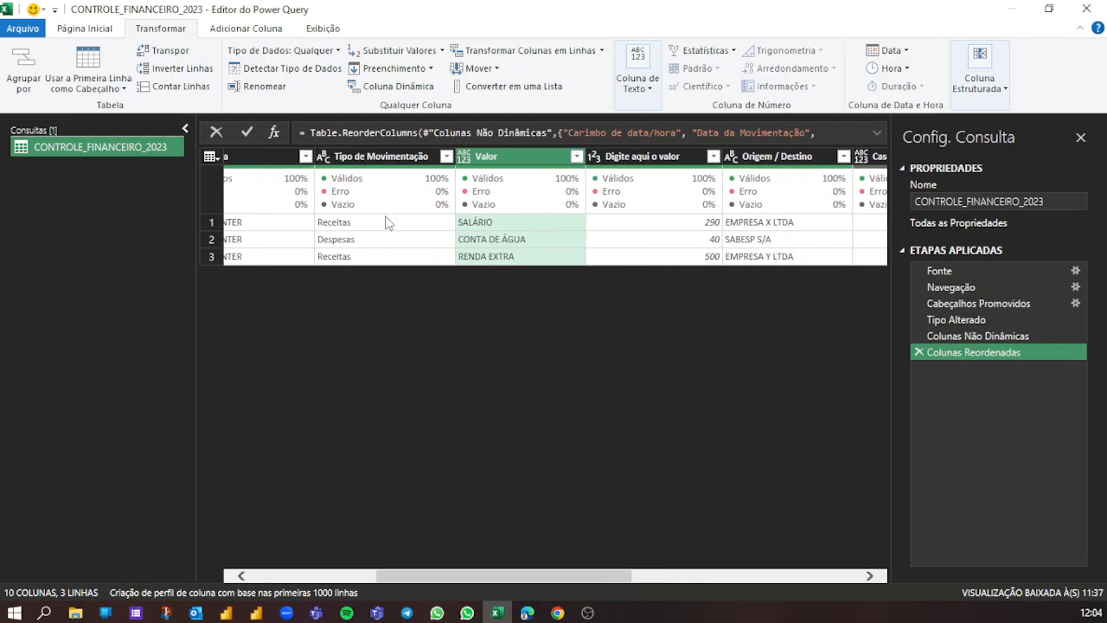
- Rename the repositioned Valor column to Plano de Contas
double_click(489, 158)
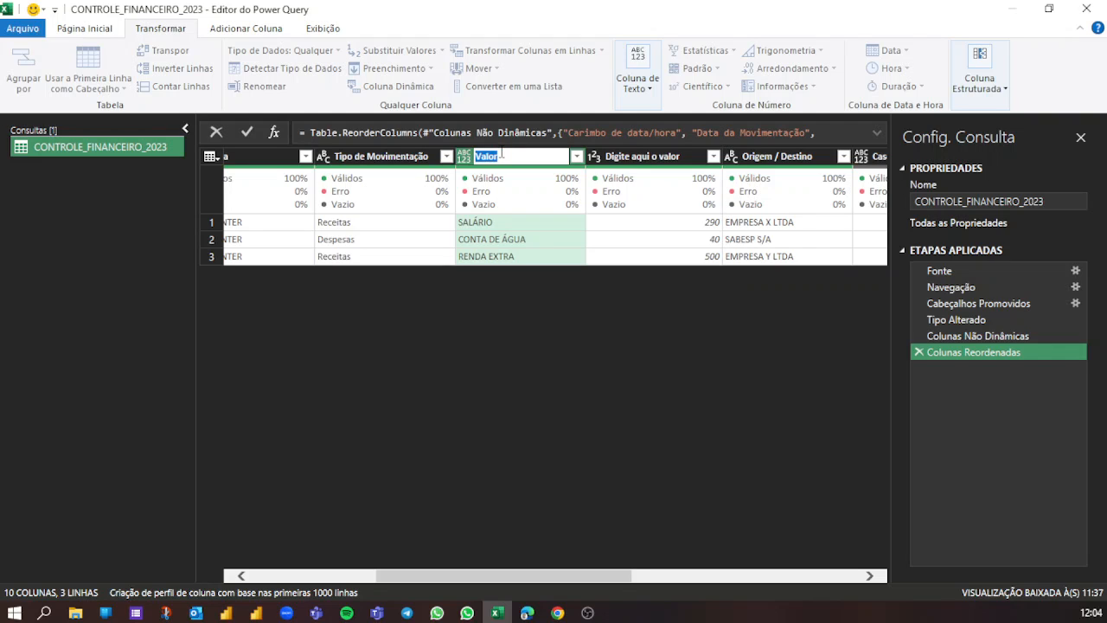
text(Plano de Contas)
key(Return)
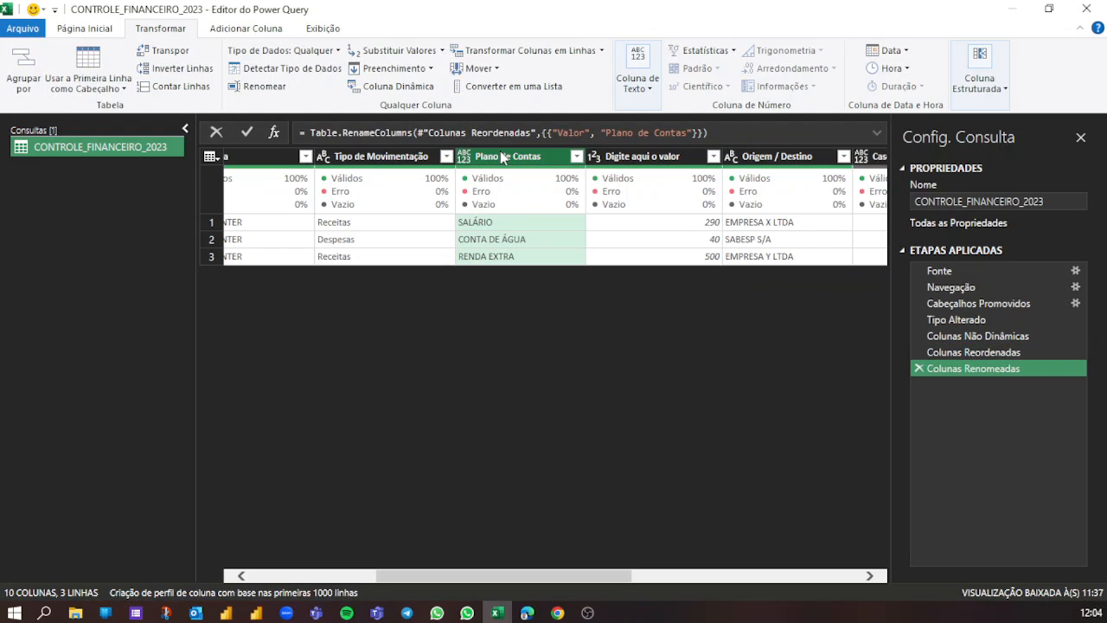
- Compare the Tipo de Movimentação and Plano de Contas entries row by row across the three records
click(364, 226)
click(472, 225)
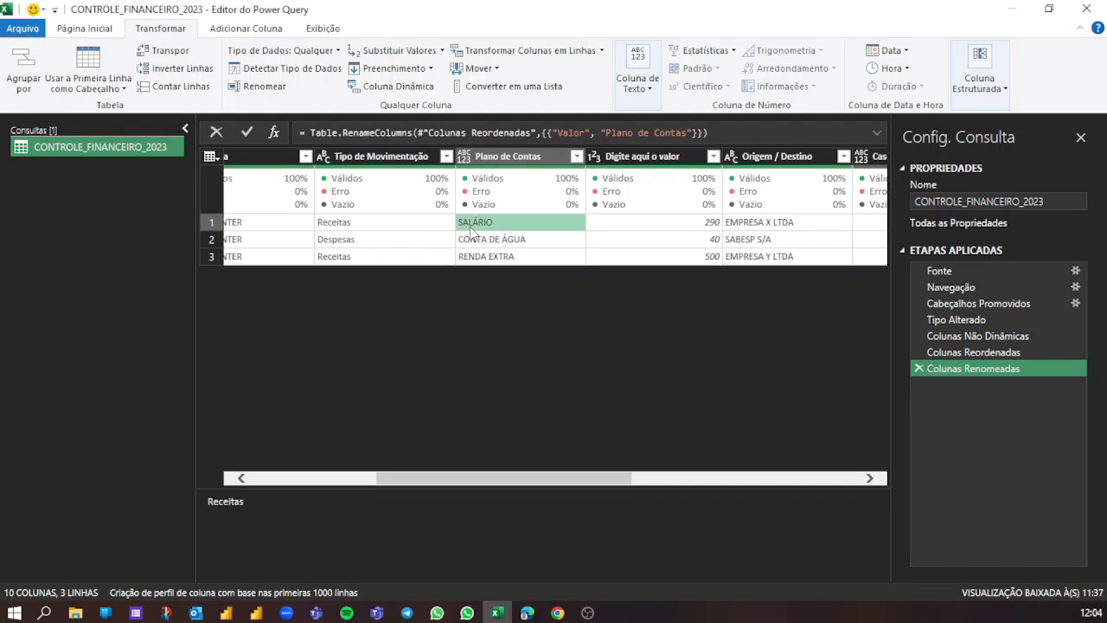
click(363, 242)
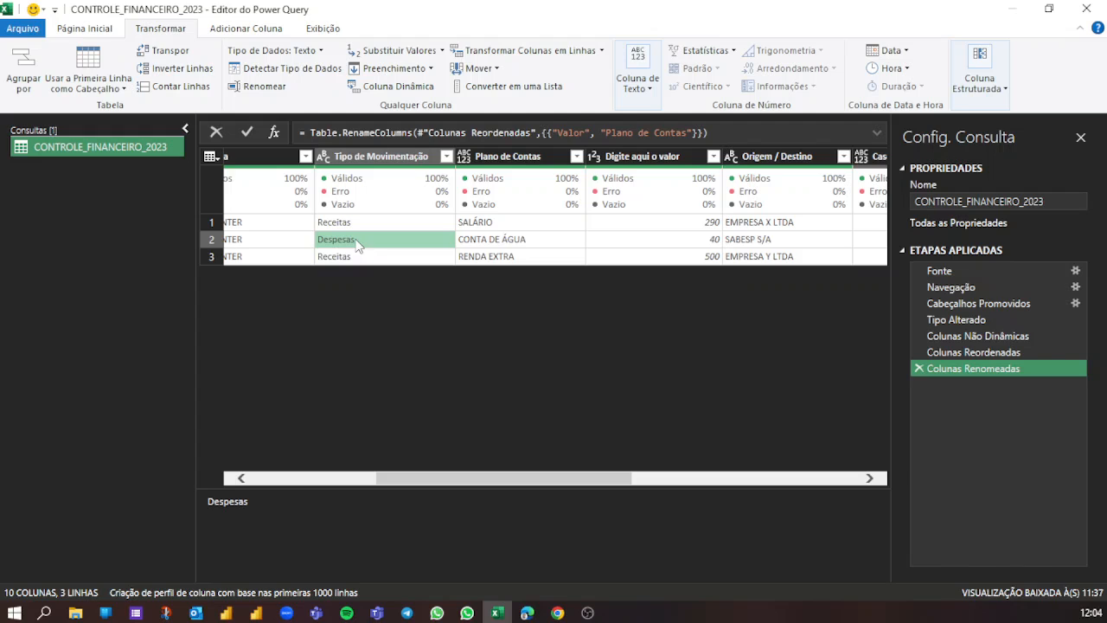
click(501, 245)
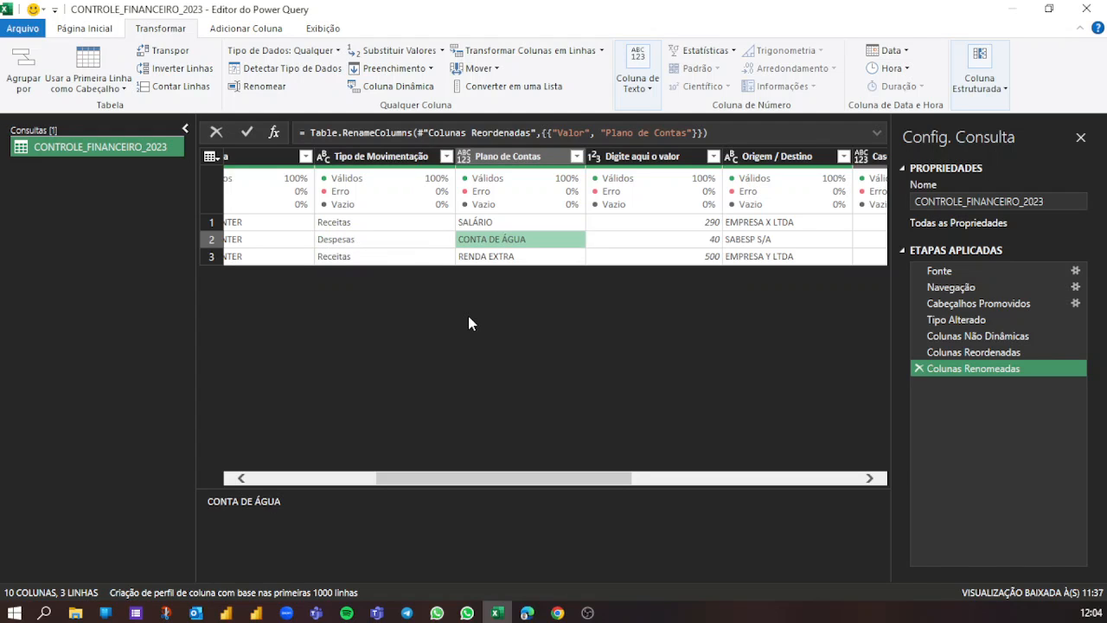
click(361, 257)
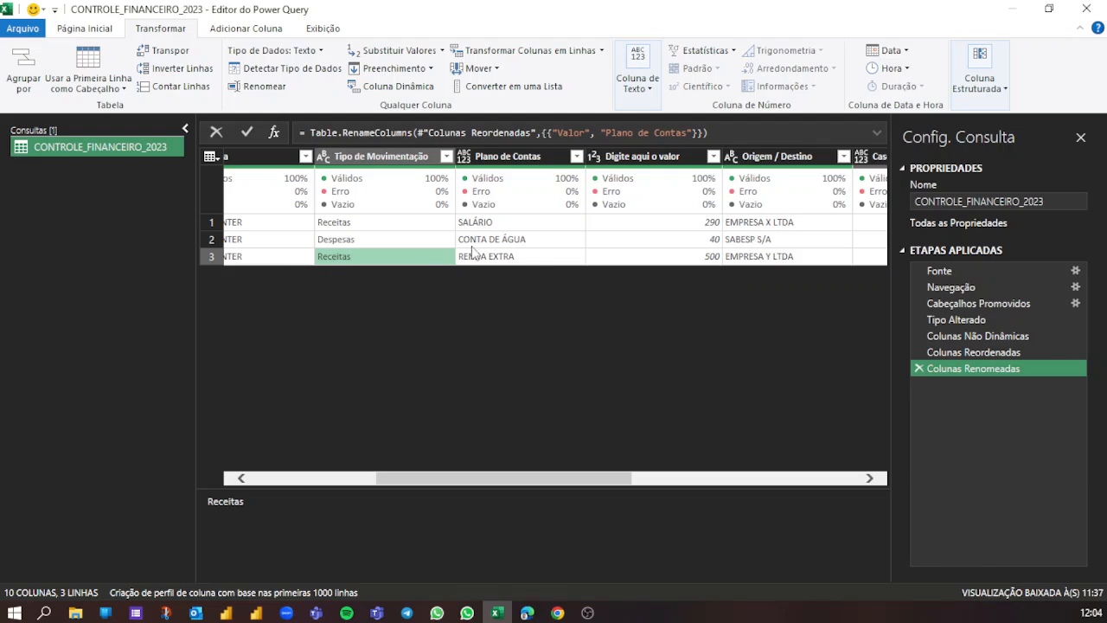
click(531, 259)
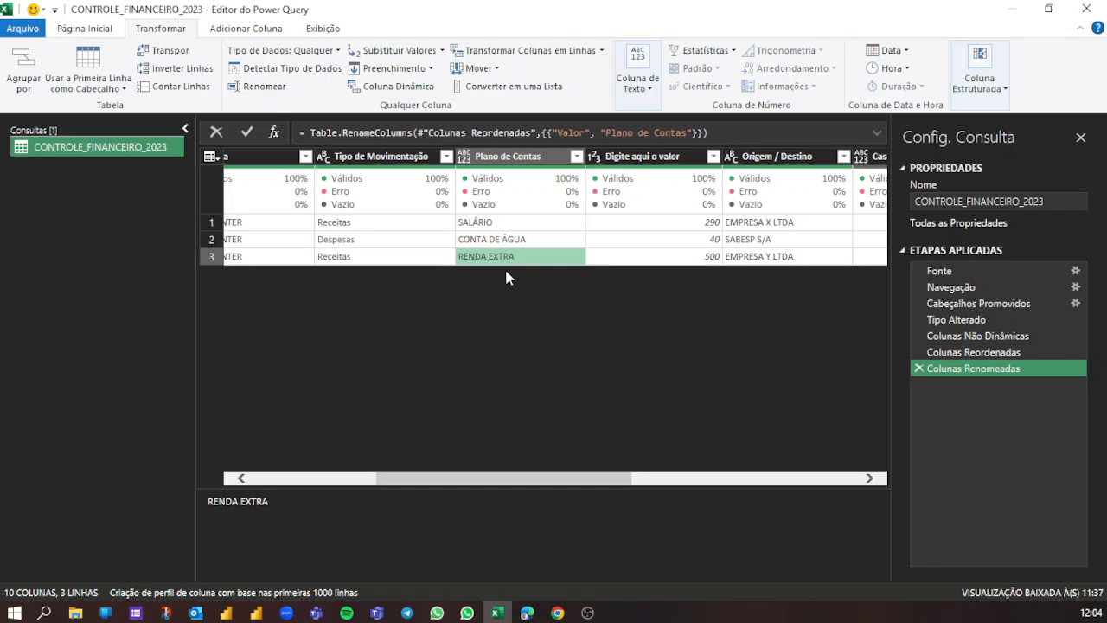
- Remove the Atributo column left over from the unpivot
drag(573, 477, 845, 501)
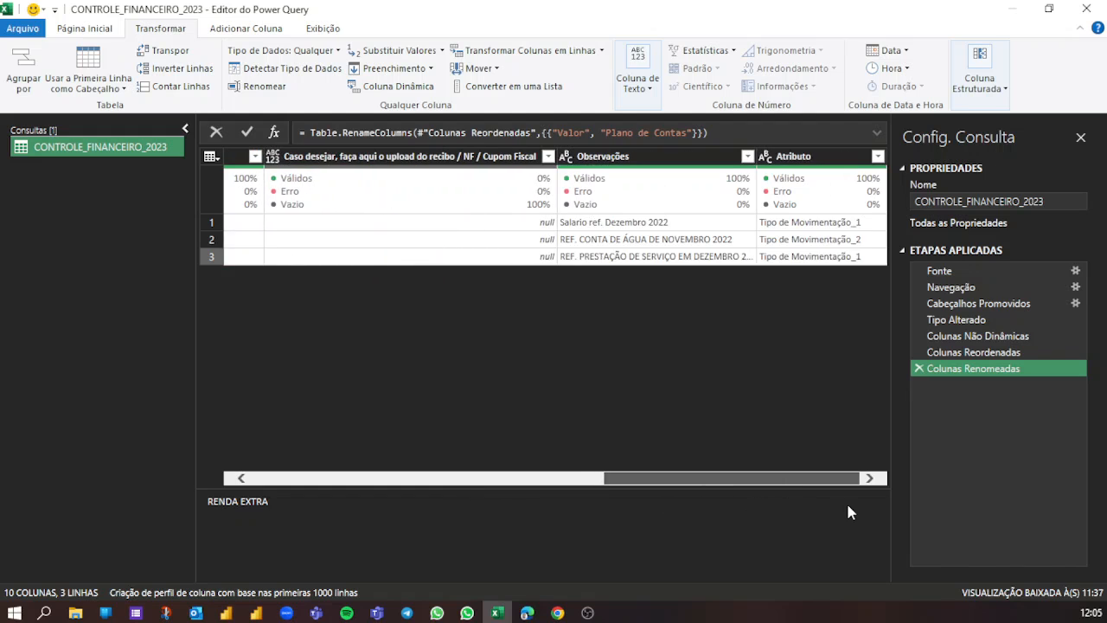
click(811, 159)
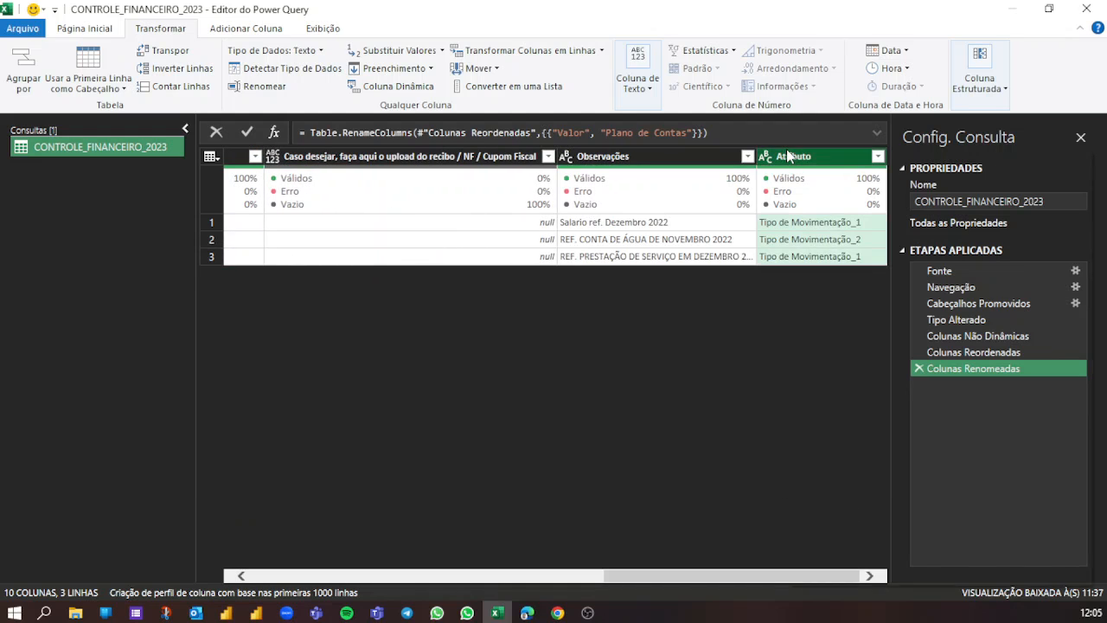
right_click(786, 152)
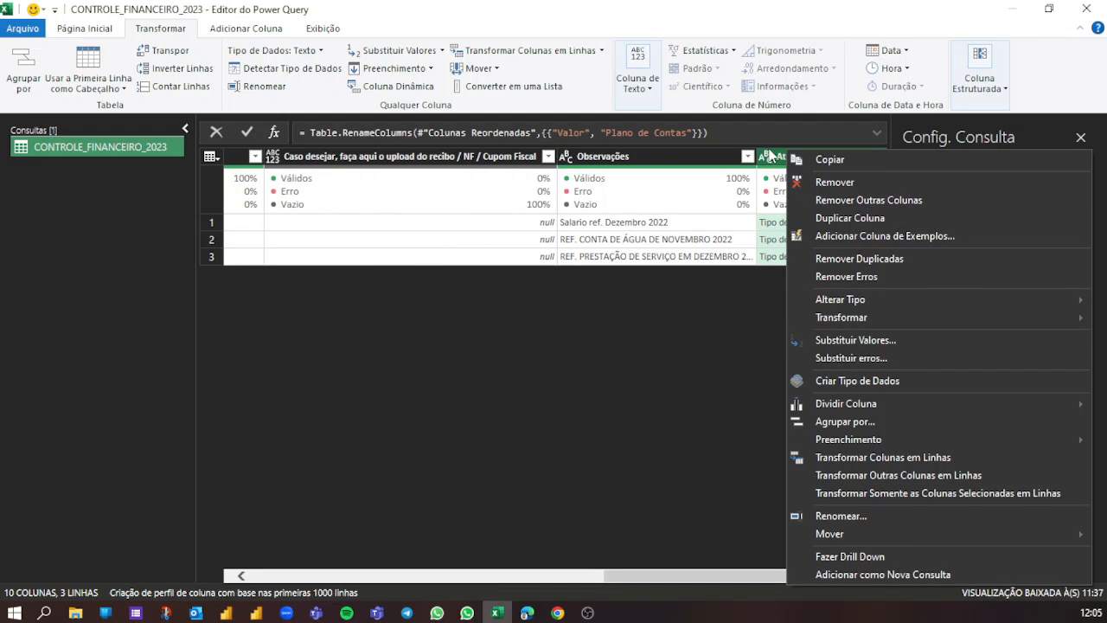
click(793, 156)
right_click(794, 156)
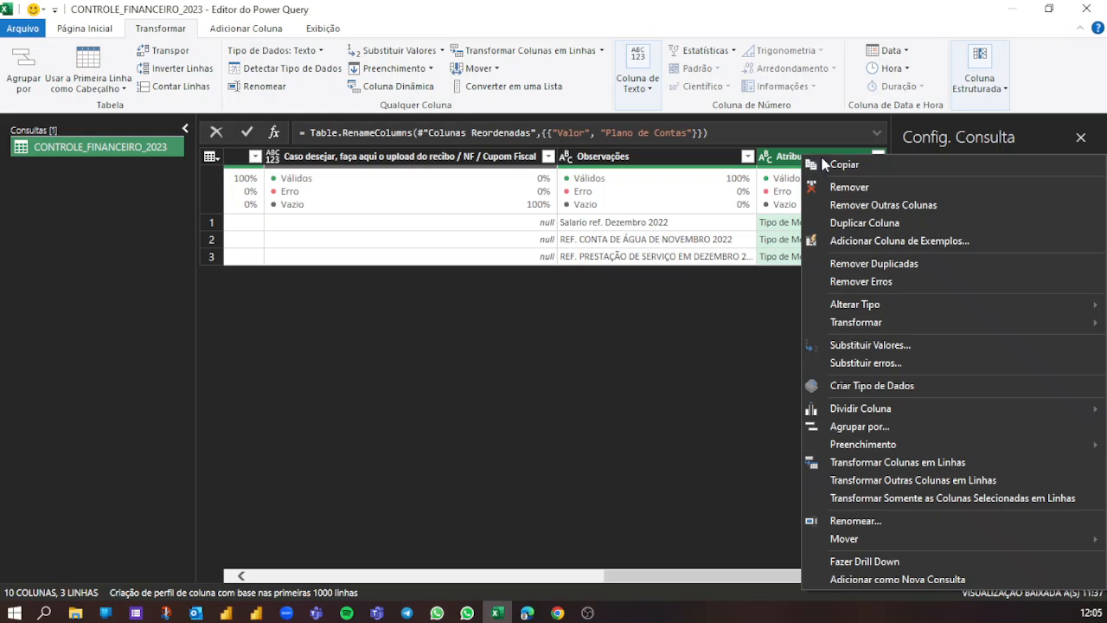
click(855, 185)
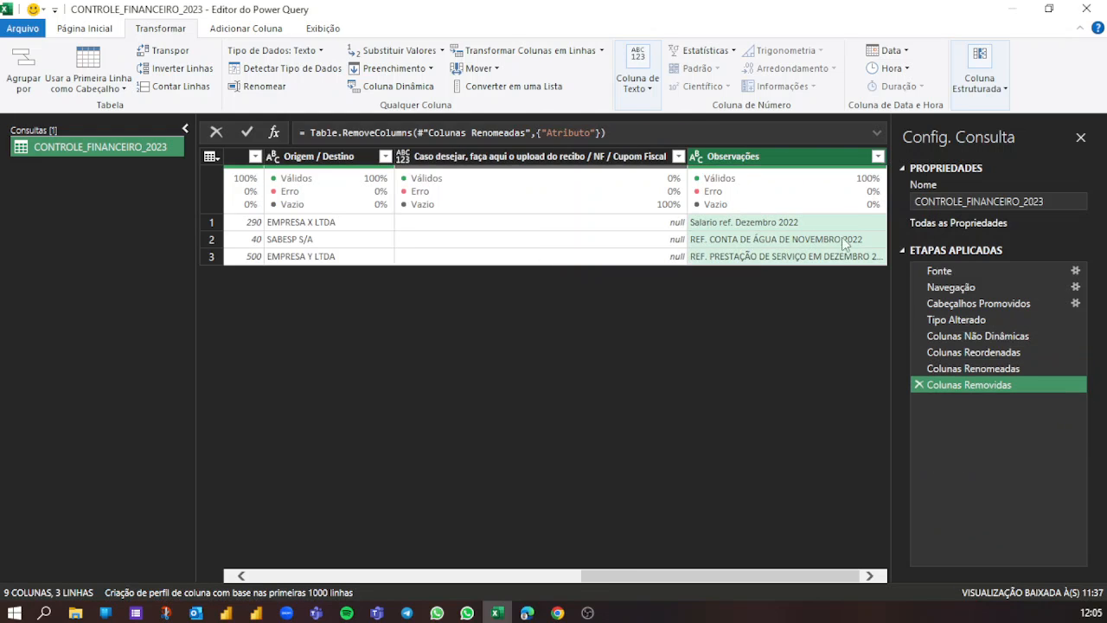
- Rename the receipt upload column (Caso desejar, faça aqui o upload do recibo / NF / Cupom Fiscal) to Anexos
double_click(458, 158)
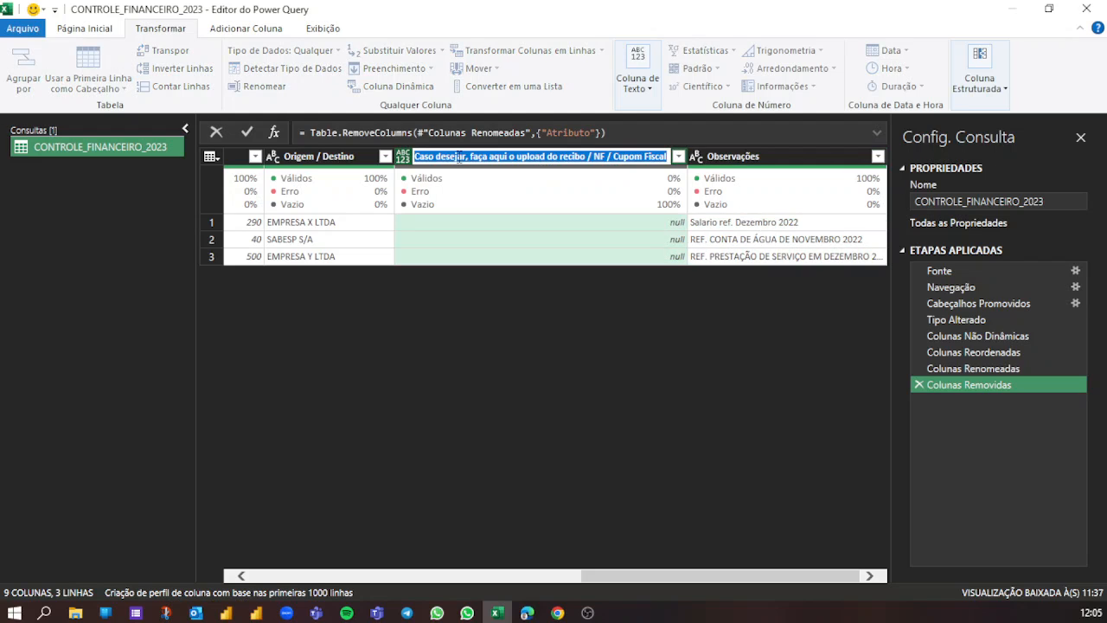
text(Anexos)
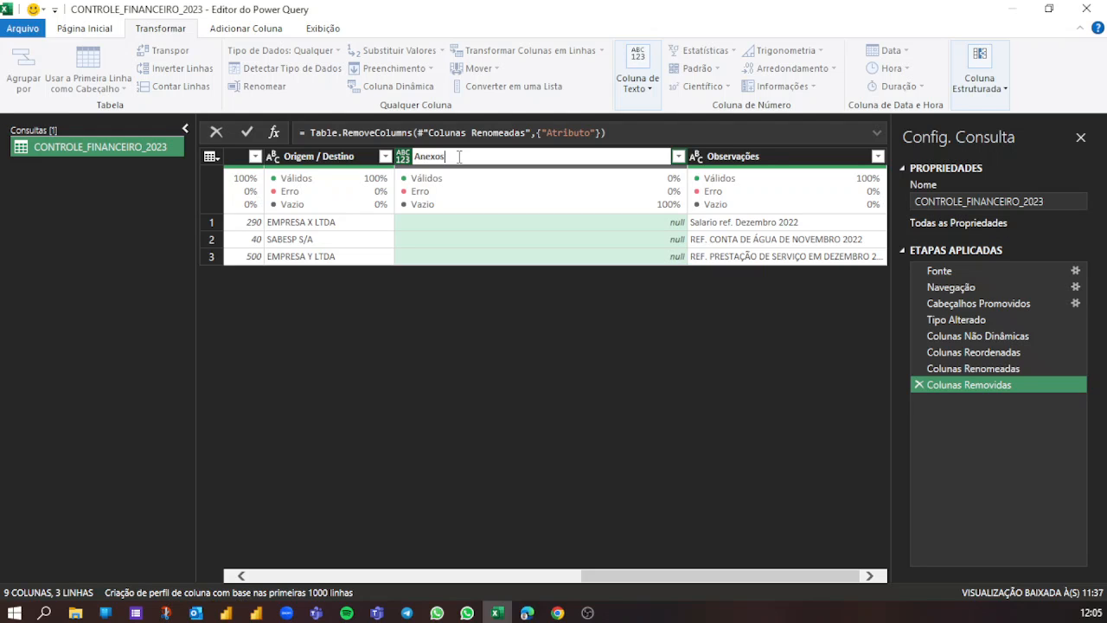
key(Return)
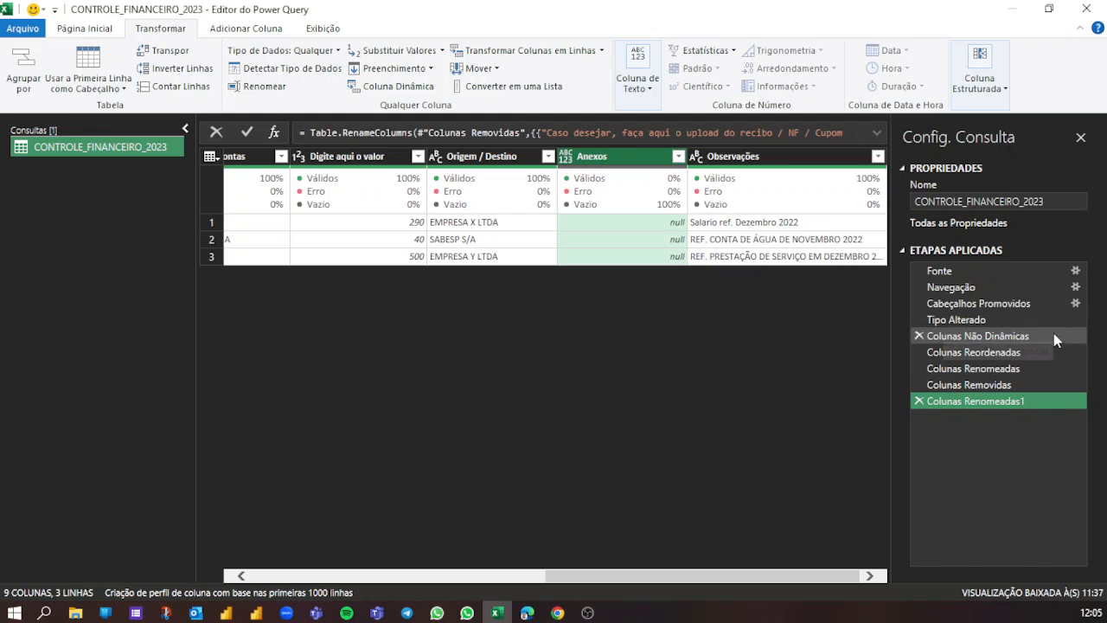
- Compare the table at the Colunas Removidas and Colunas Renomeadas1 steps, and review the Origem / Destino entries
click(1007, 384)
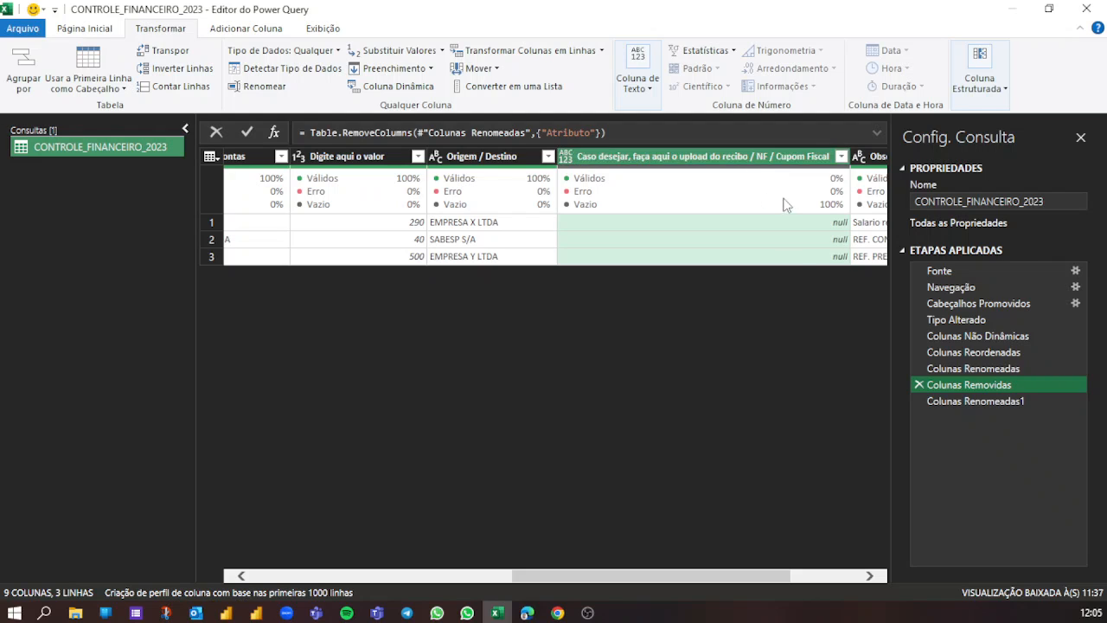
mouse_move(627, 181)
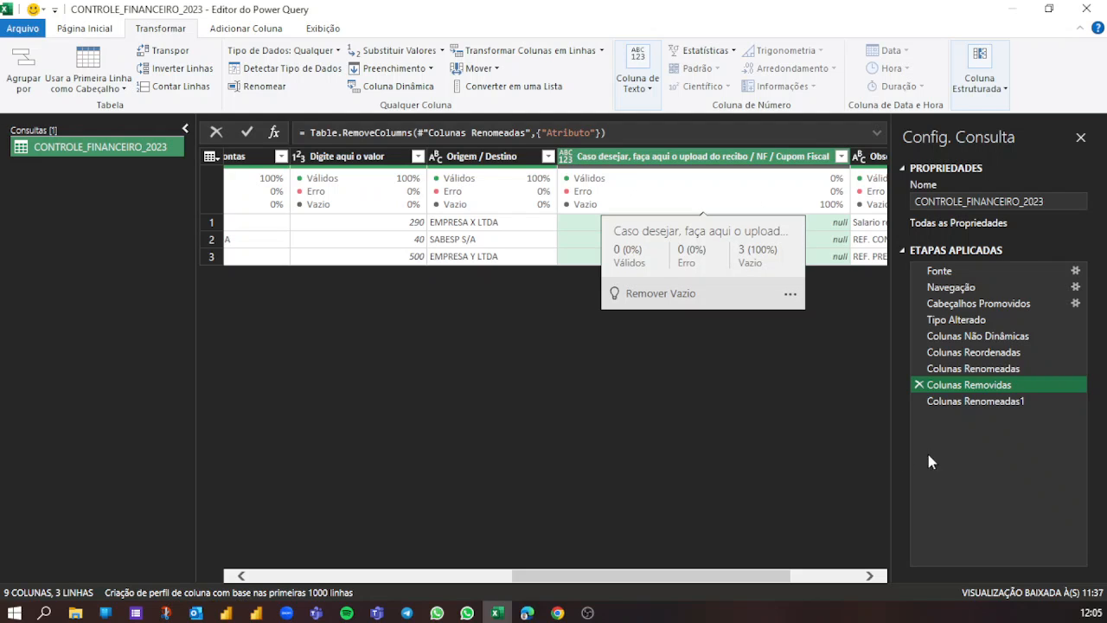
click(981, 401)
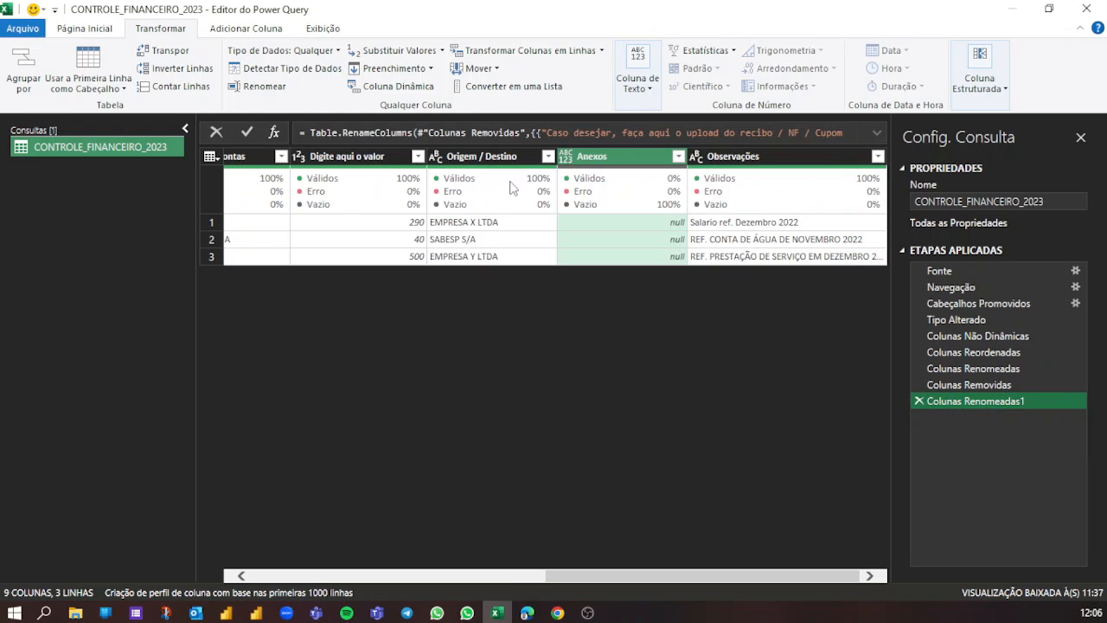
click(453, 225)
click(465, 242)
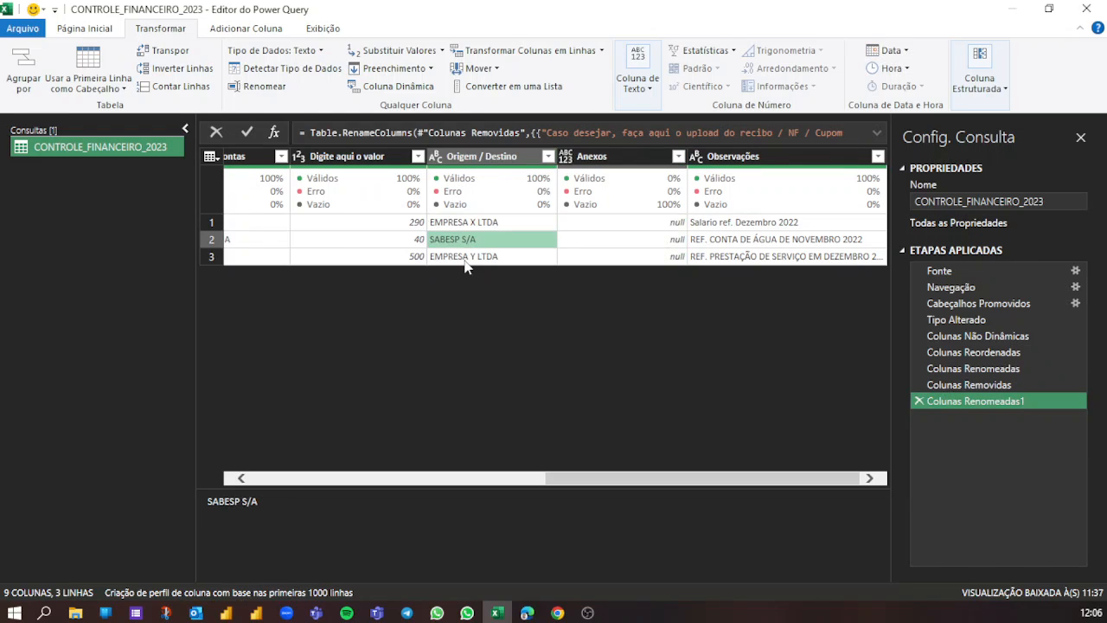
click(463, 256)
click(449, 225)
click(445, 240)
click(443, 258)
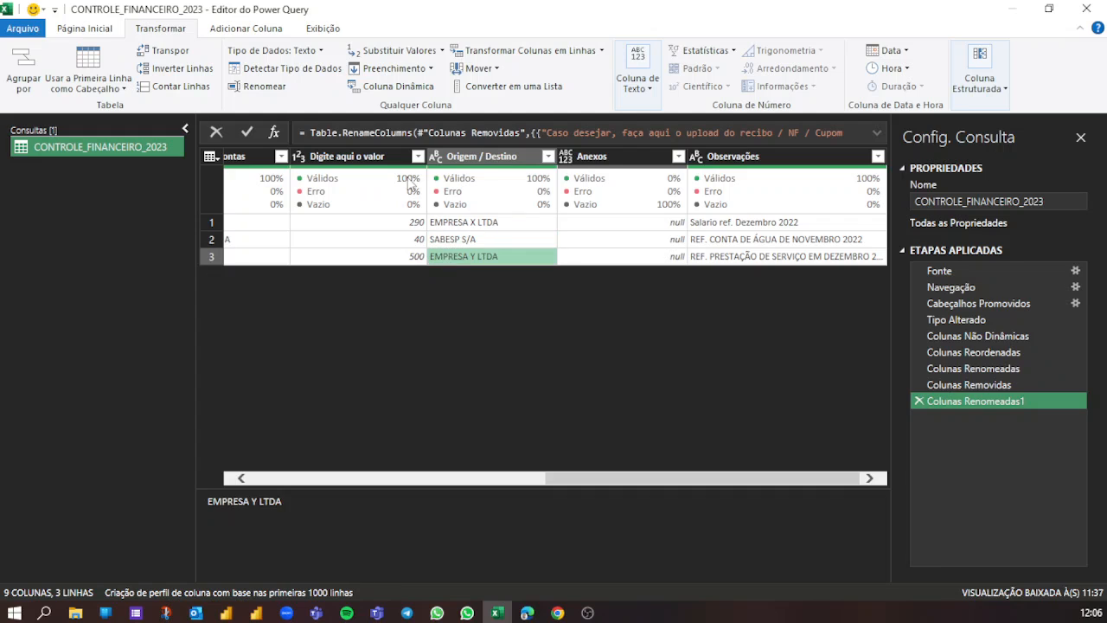
- Rename the Digite aqui o valor column to Valor and set its data type to Moeda
click(361, 159)
double_click(359, 158)
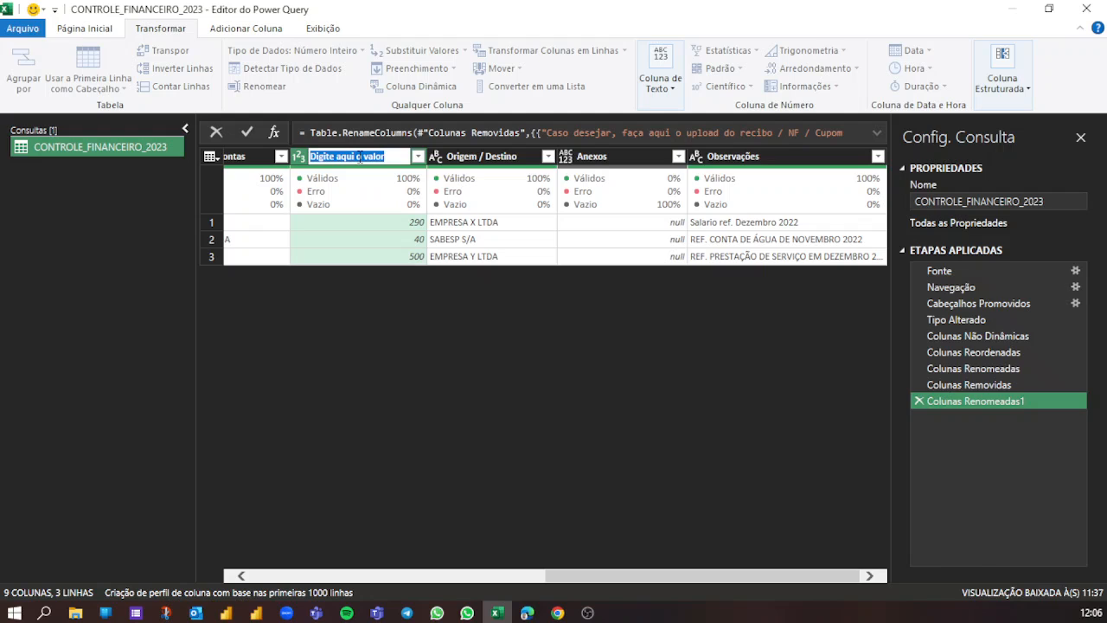
text(Valor)
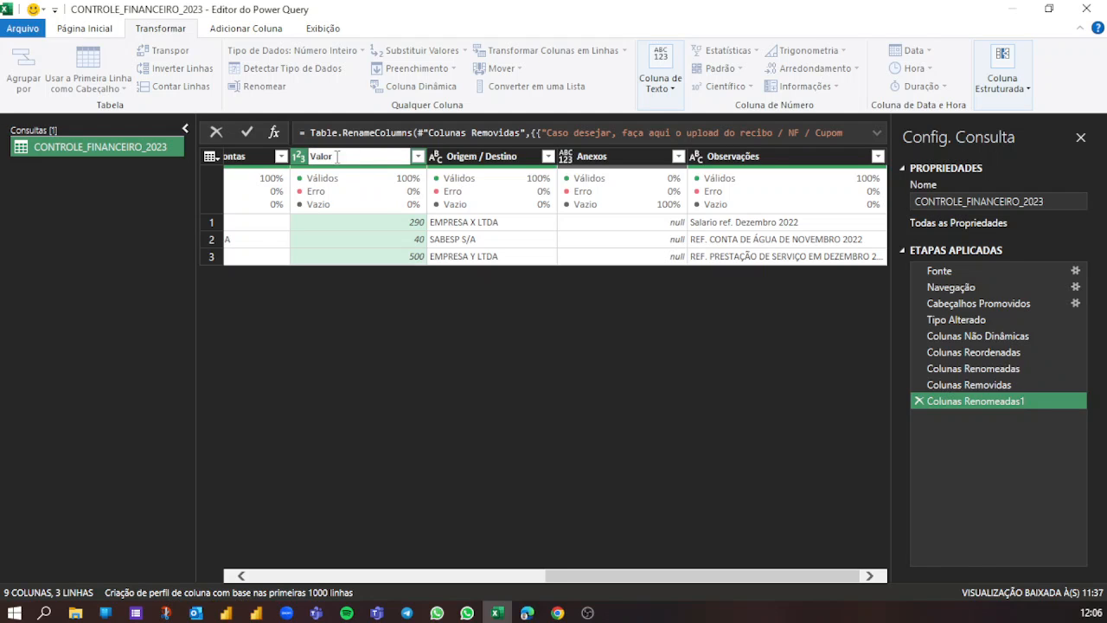
click(348, 302)
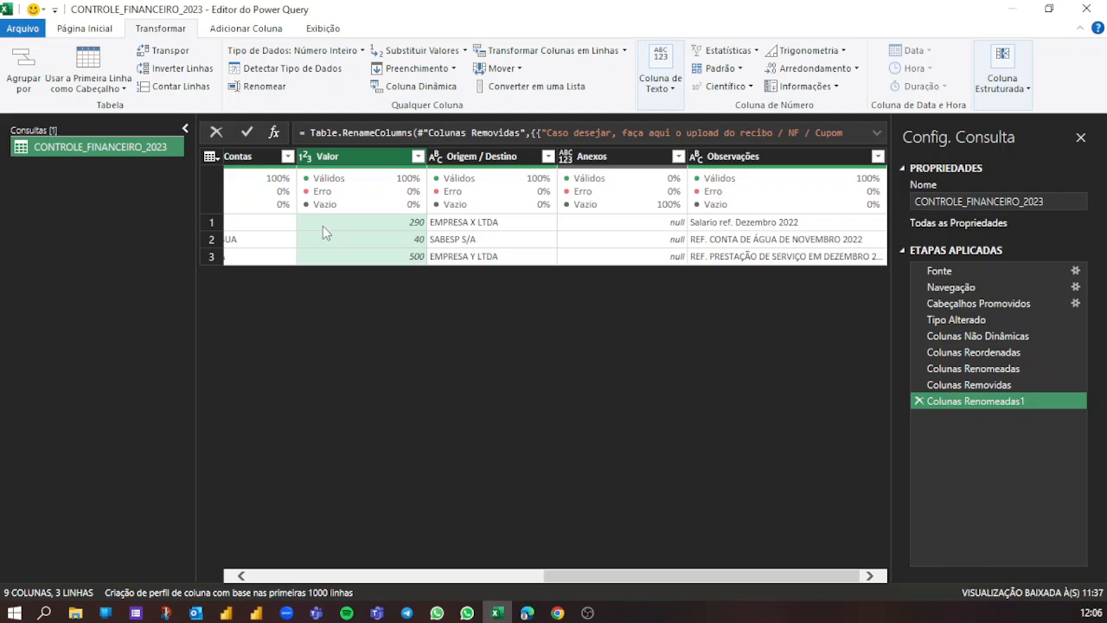
click(306, 161)
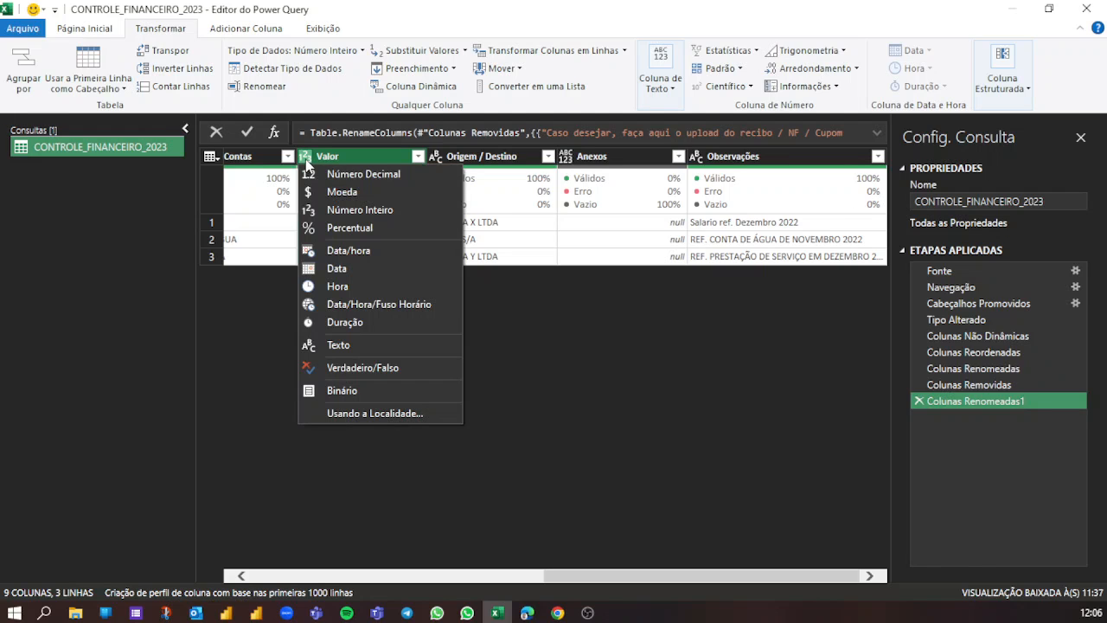
click(337, 193)
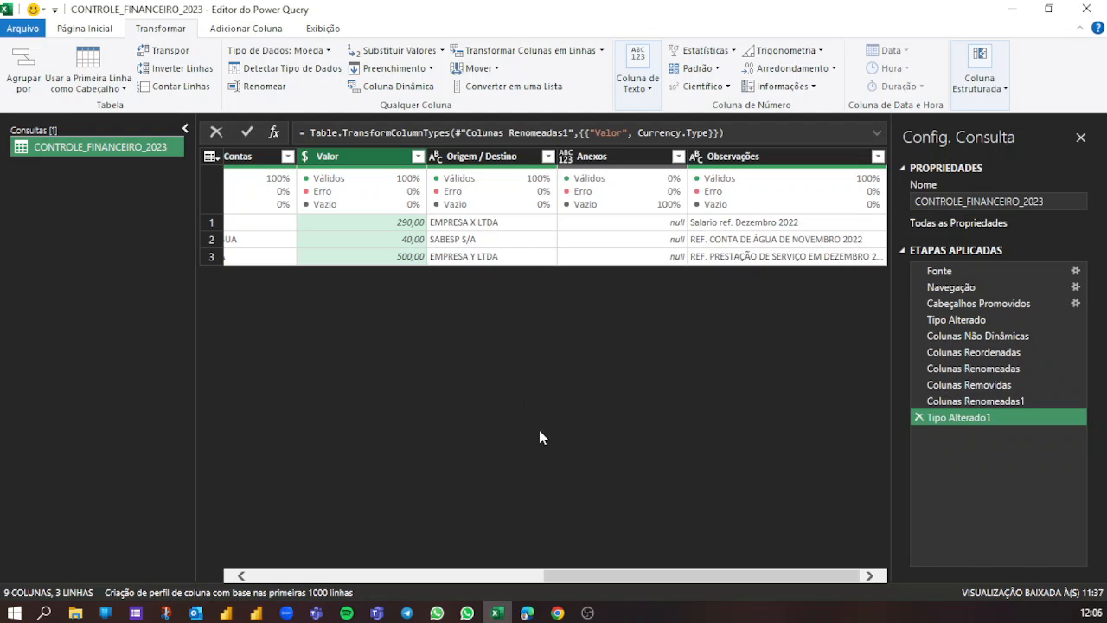
- Examine the Carimbo de data/hora column alongside the Data da Movimentação column
drag(601, 576, 277, 545)
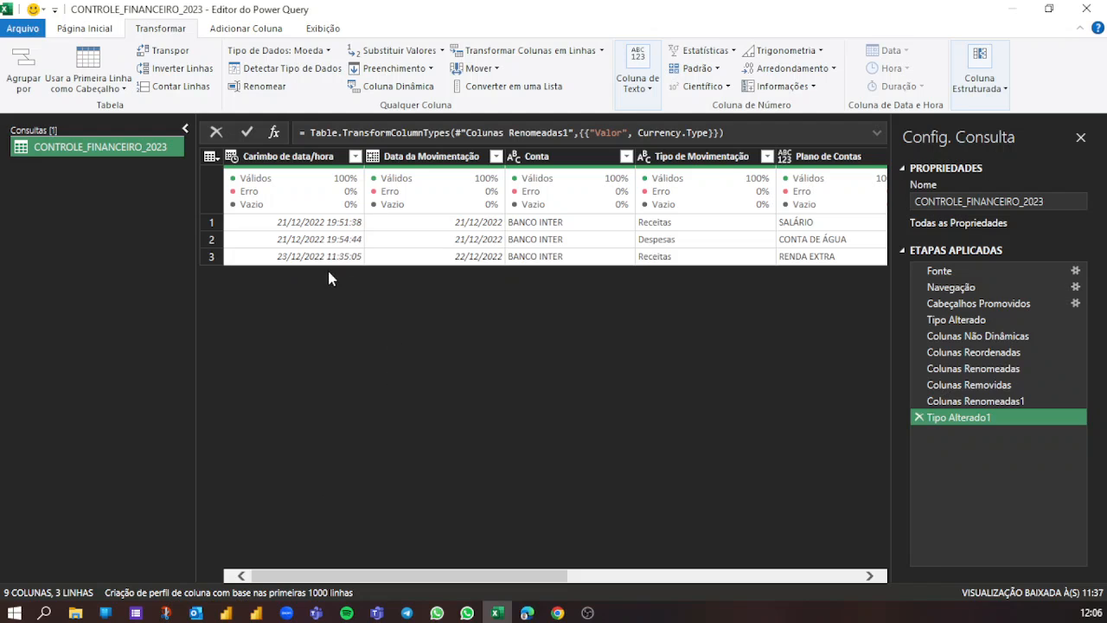
click(263, 155)
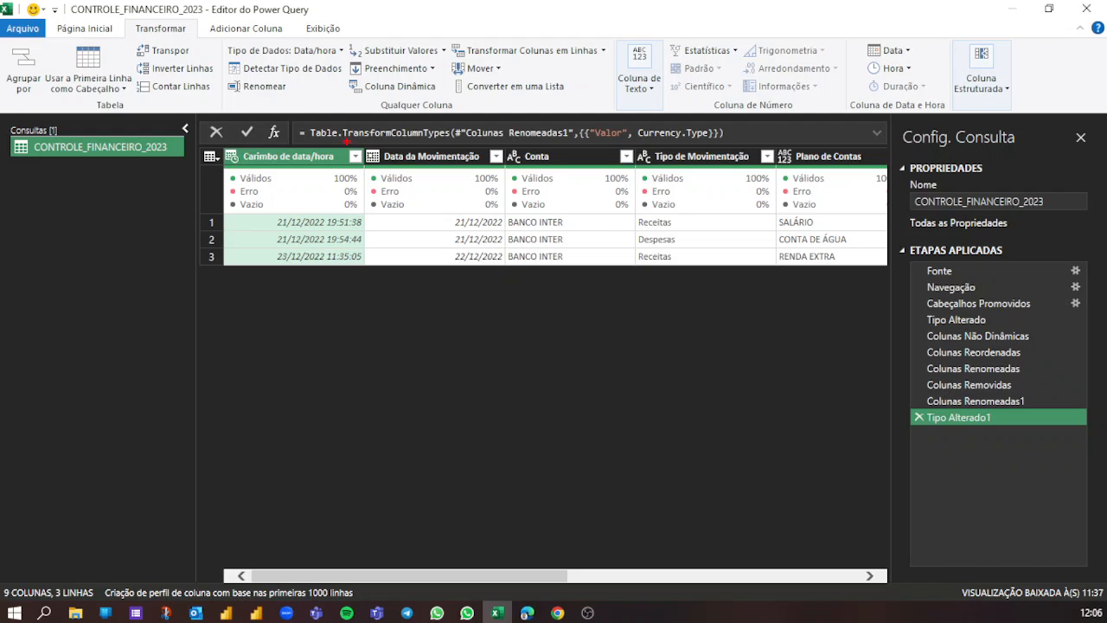
drag(364, 138, 510, 279)
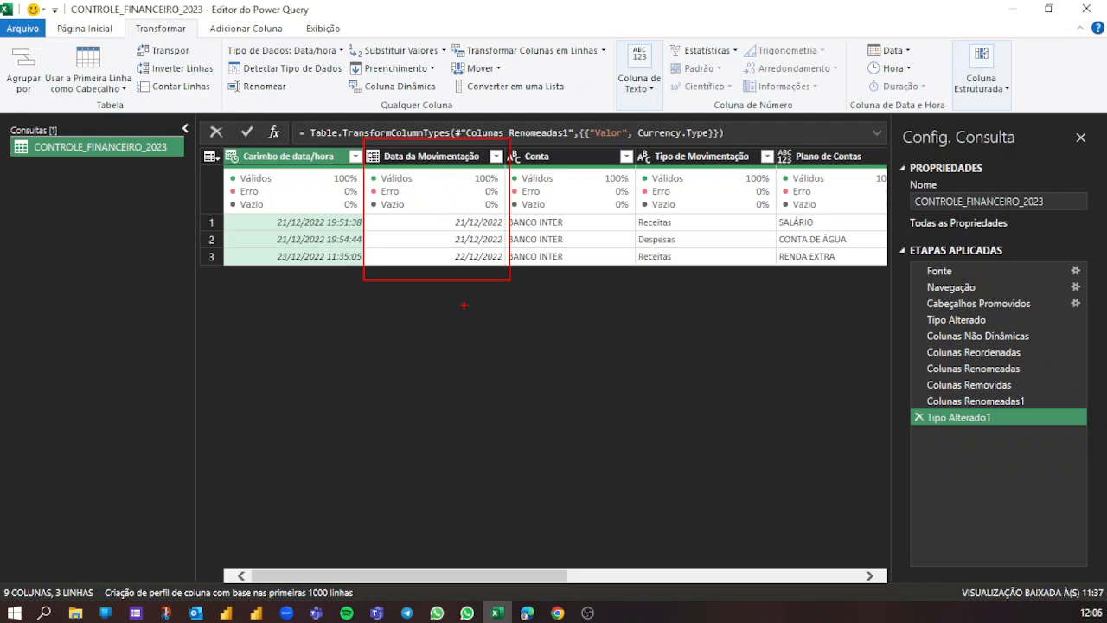
mouse_move(268, 278)
mouse_down()
mouse_move(308, 306)
mouse_move(364, 317)
mouse_move(408, 290)
mouse_up()
drag(247, 257, 176, 316)
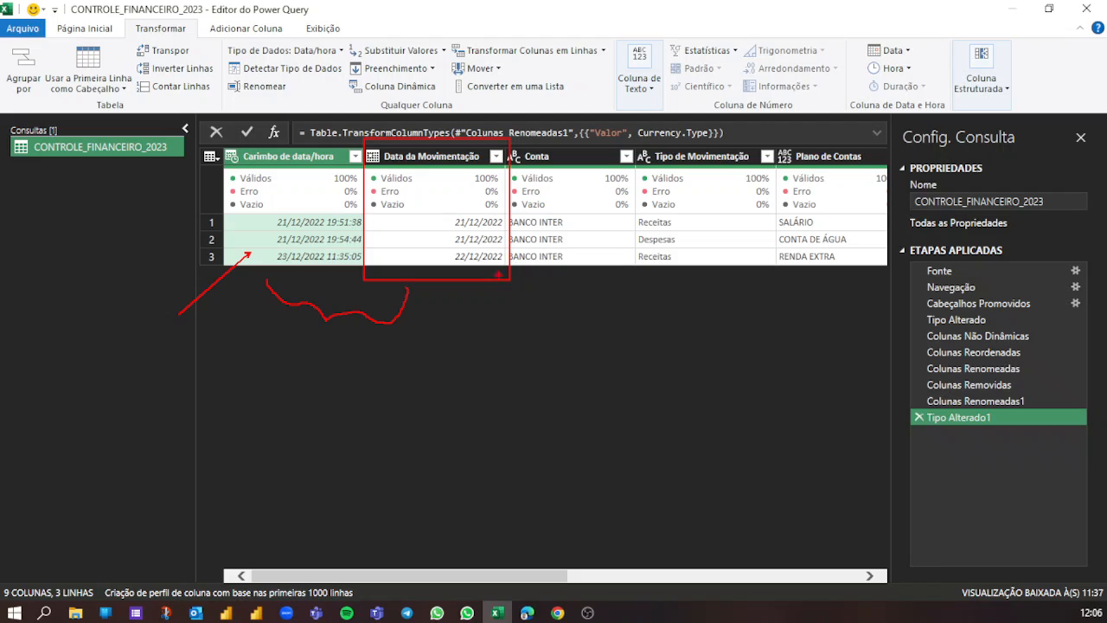
drag(498, 273, 532, 377)
drag(262, 180, 341, 263)
drag(337, 194, 192, 274)
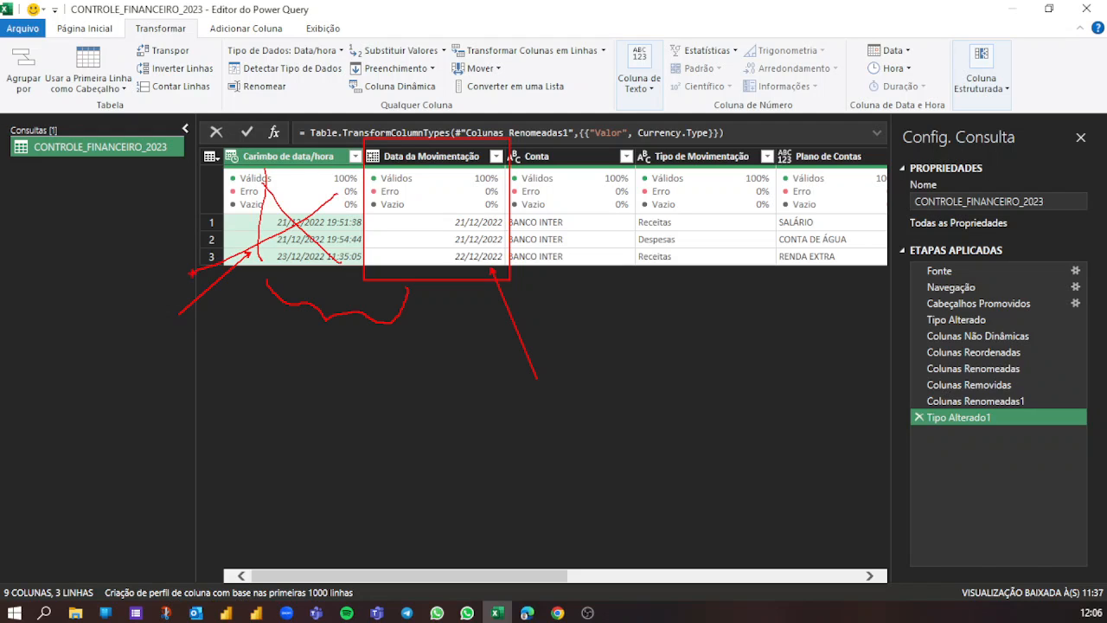
key(Escape)
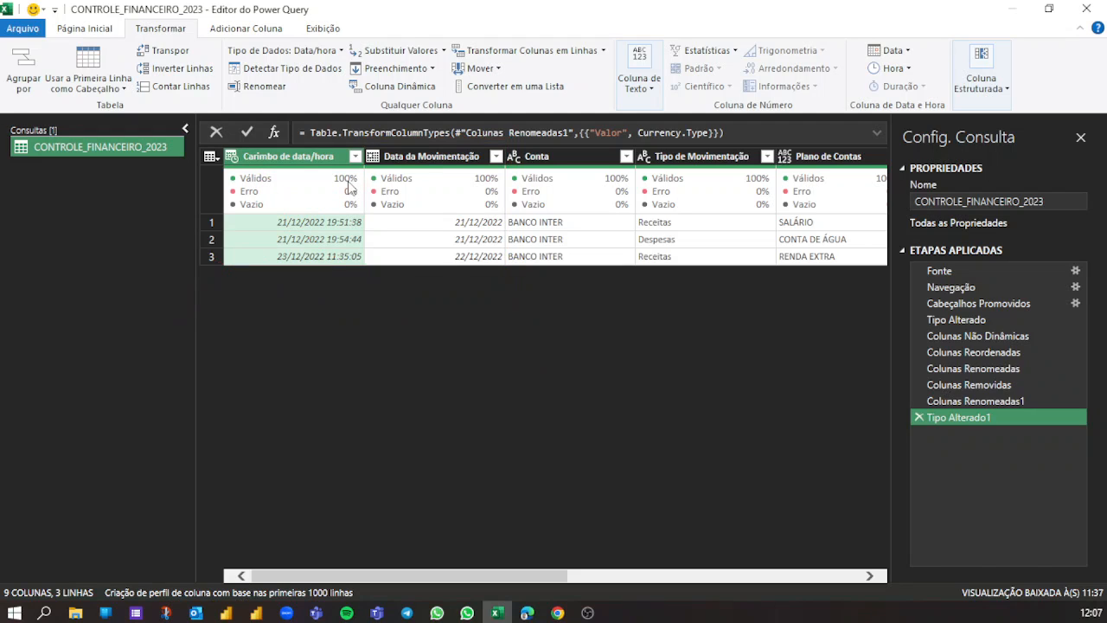
- Remove the Carimbo de data/hora column from the query
right_click(282, 161)
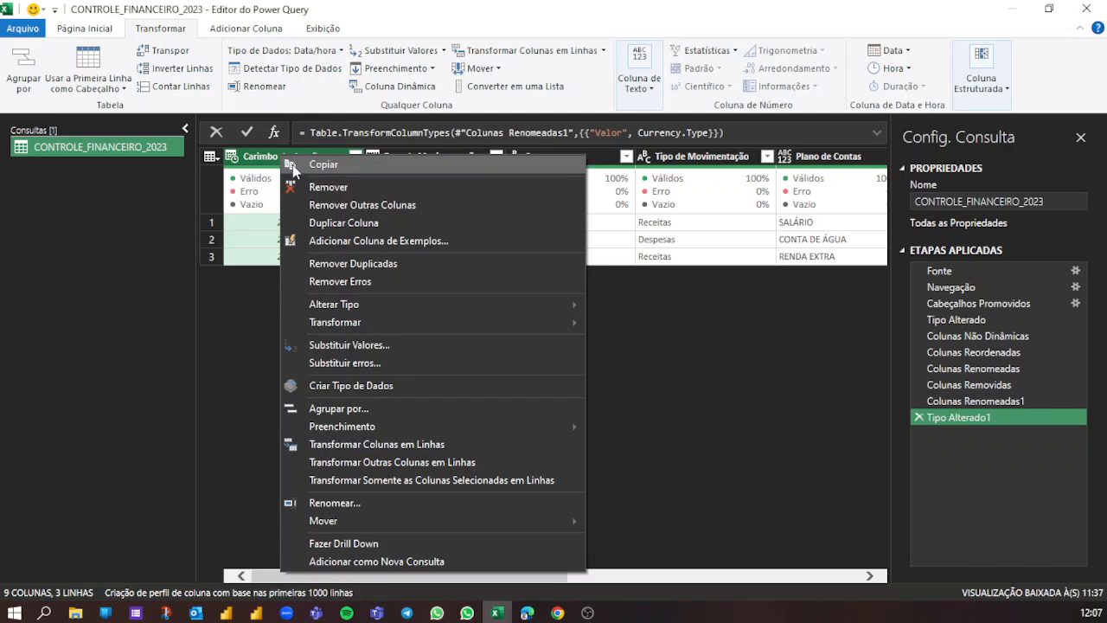
click(312, 189)
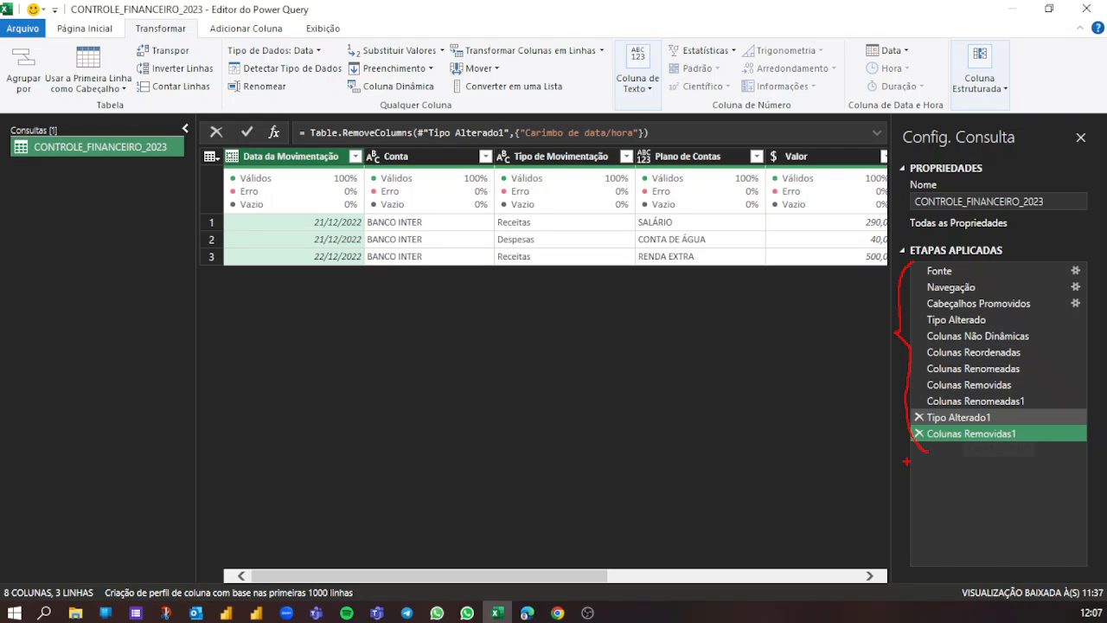
key(Escape)
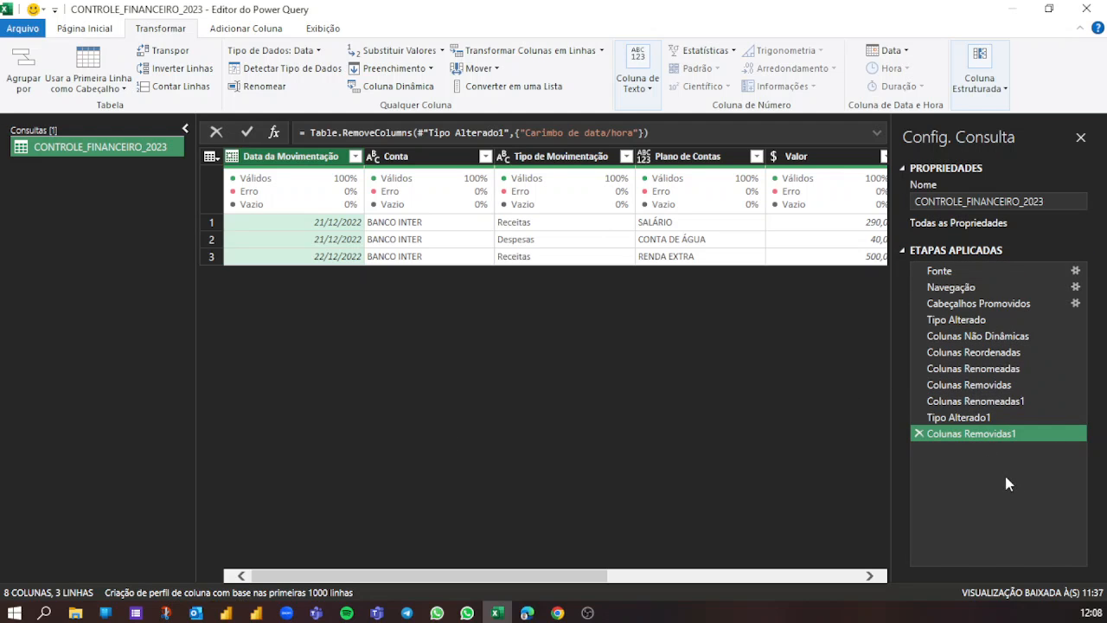
- Transform the text in the Conta column to uppercase (MAIÚSCULA)
drag(603, 576, 571, 562)
click(414, 165)
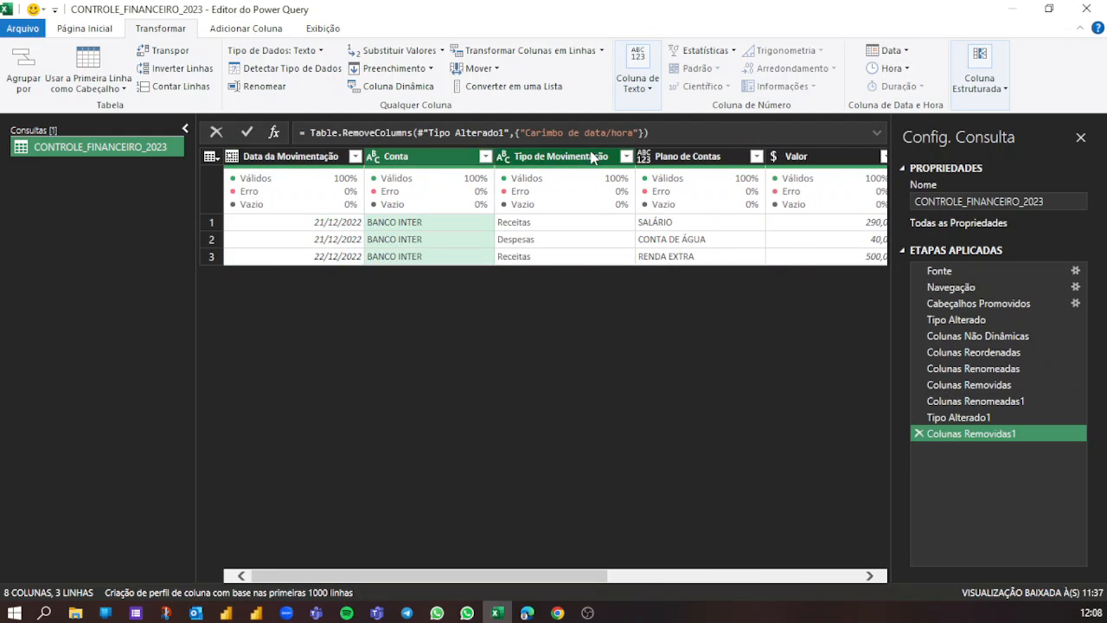
click(536, 159)
click(687, 158)
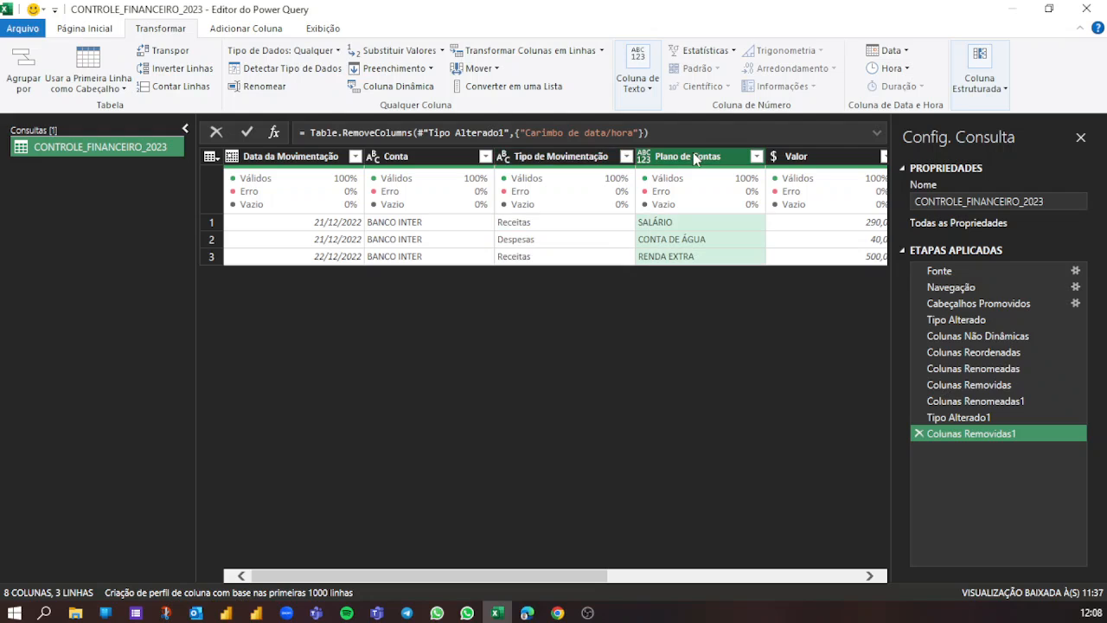
click(432, 152)
click(566, 161)
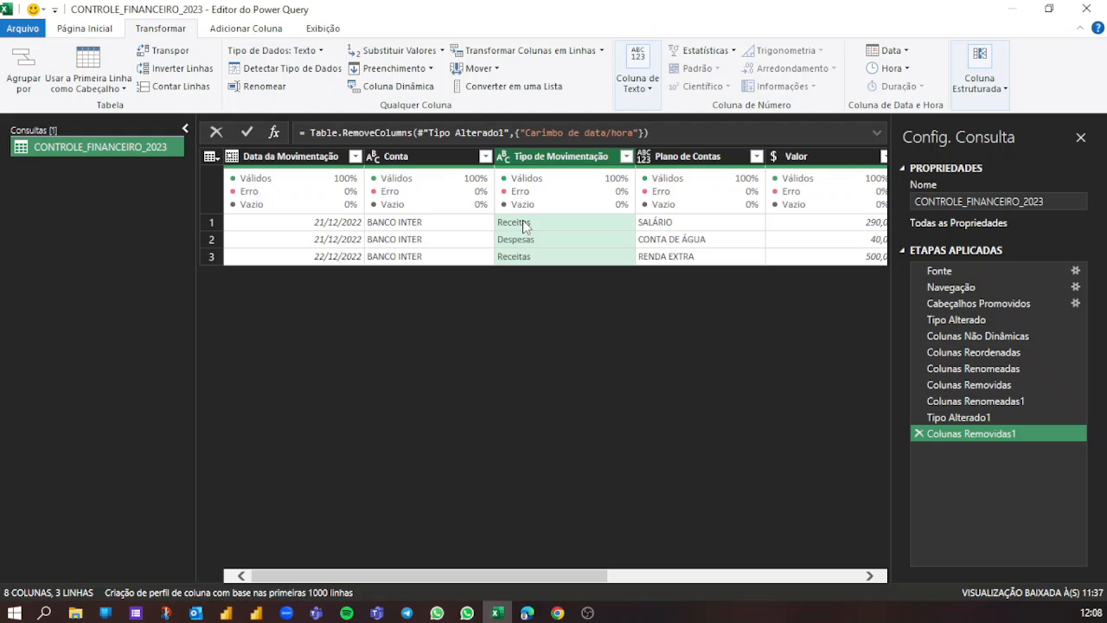
click(428, 159)
right_click(428, 161)
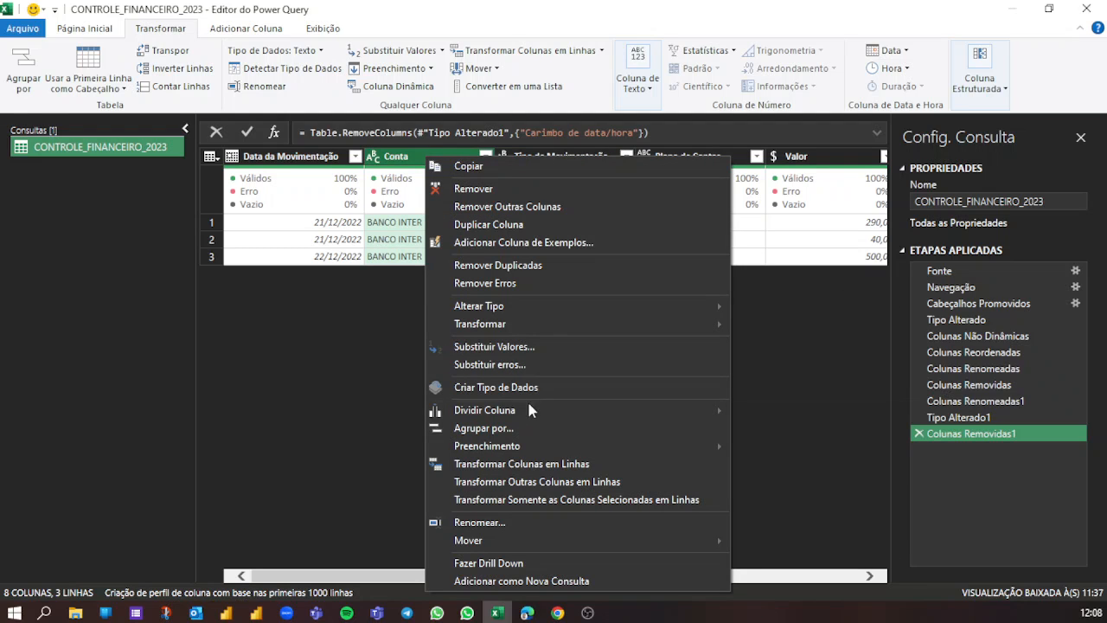
mouse_move(565, 324)
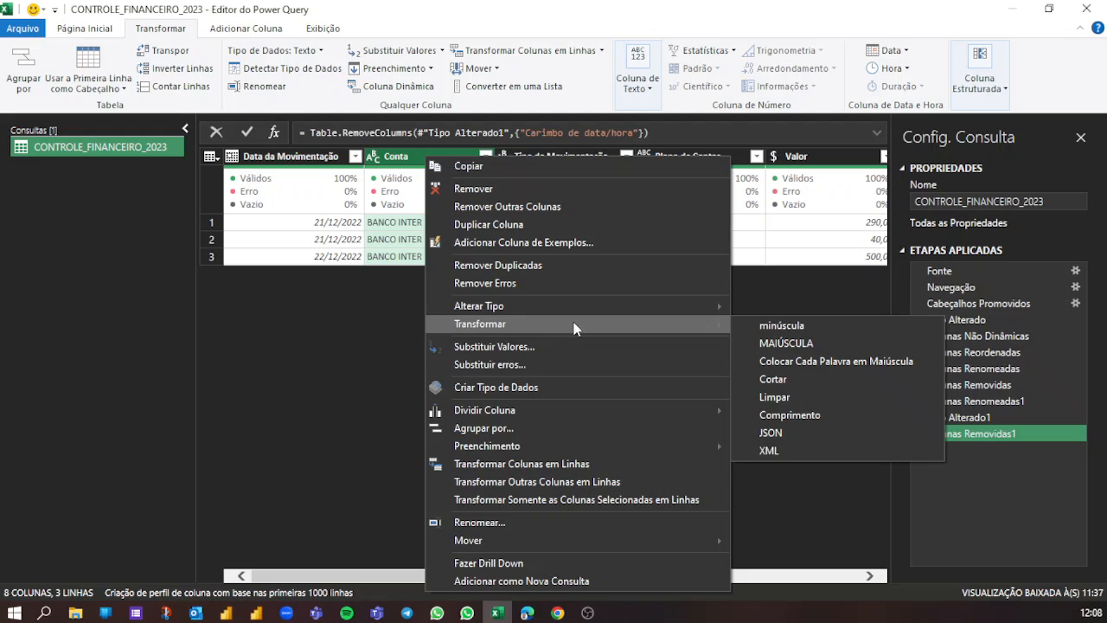
click(776, 345)
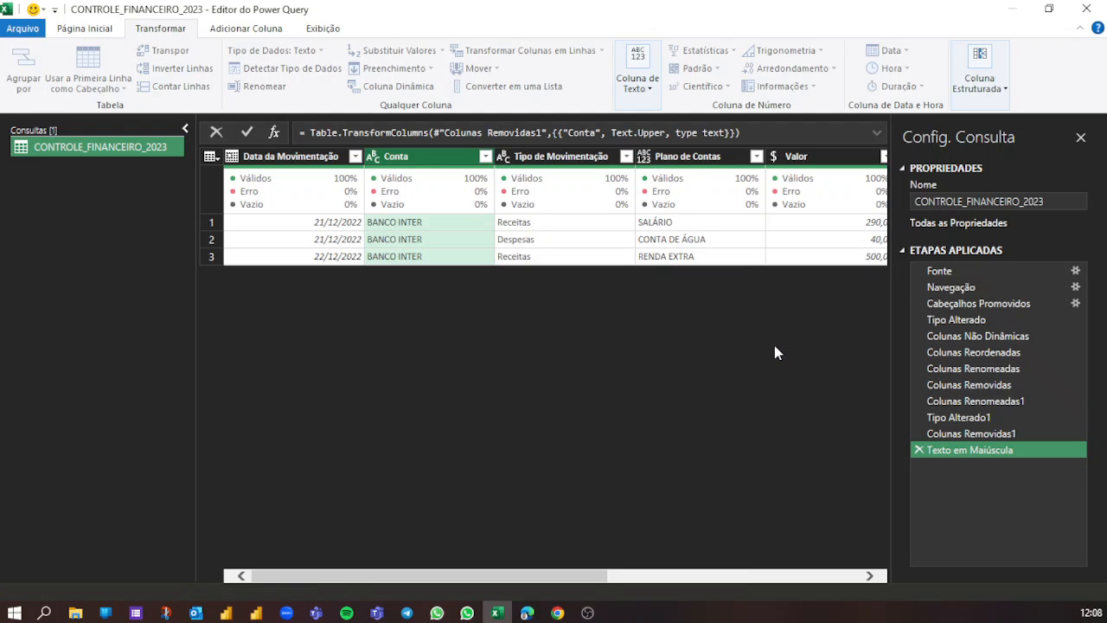
- Transform the Tipo de Movimentação column's text to uppercase (MAIÚSCULA)
right_click(542, 157)
mouse_move(630, 321)
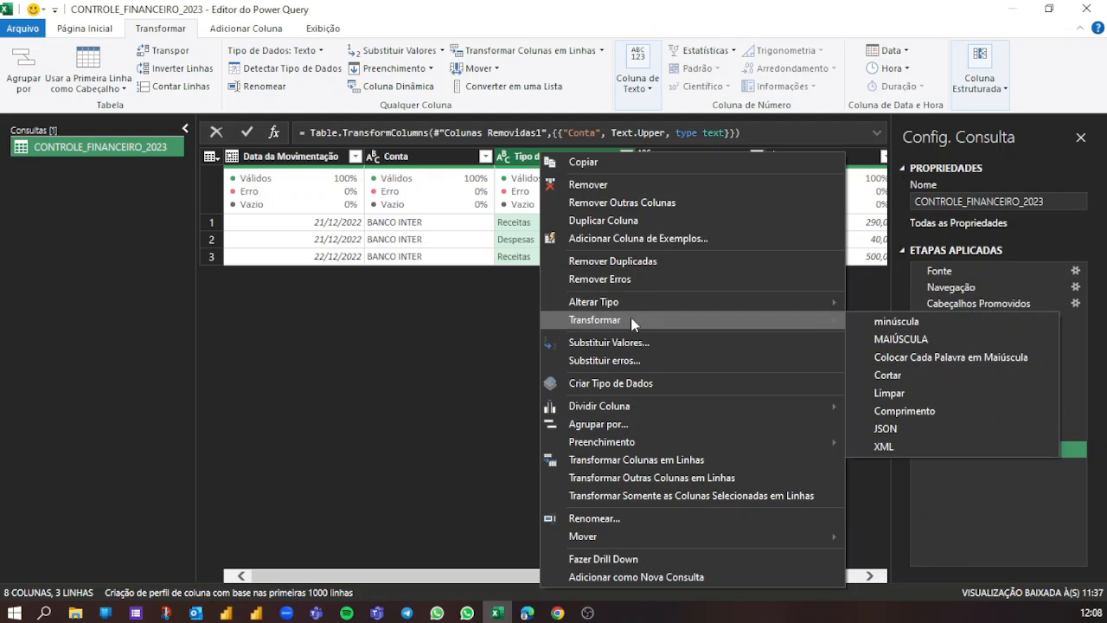
click(895, 339)
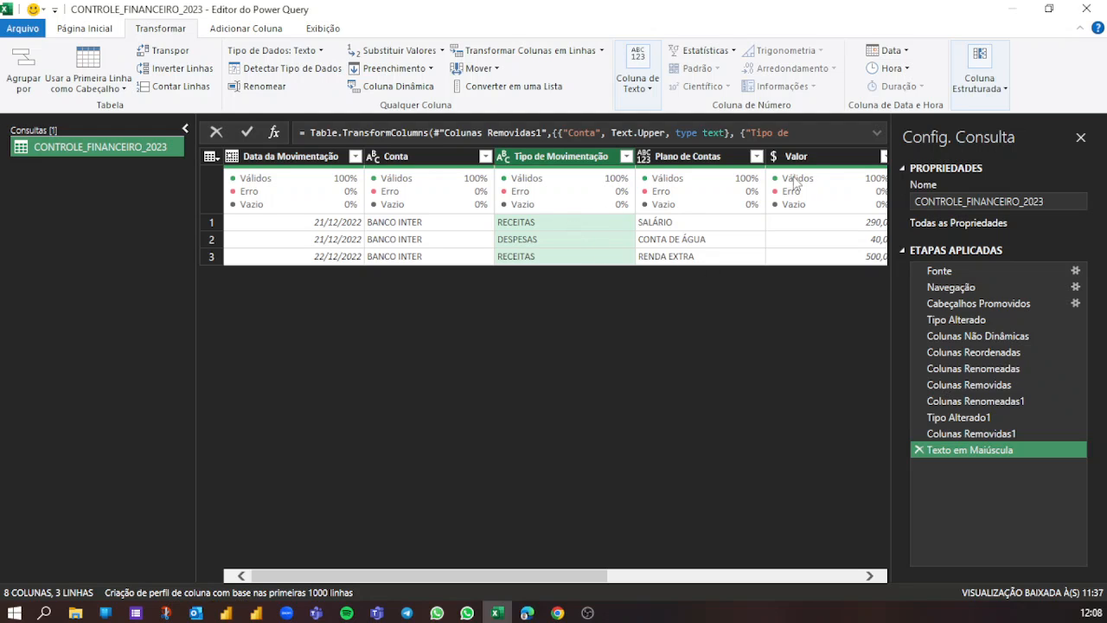
- Transform the entries of the Plano de Contas column to uppercase (MAIÚSCULA)
drag(578, 577, 626, 582)
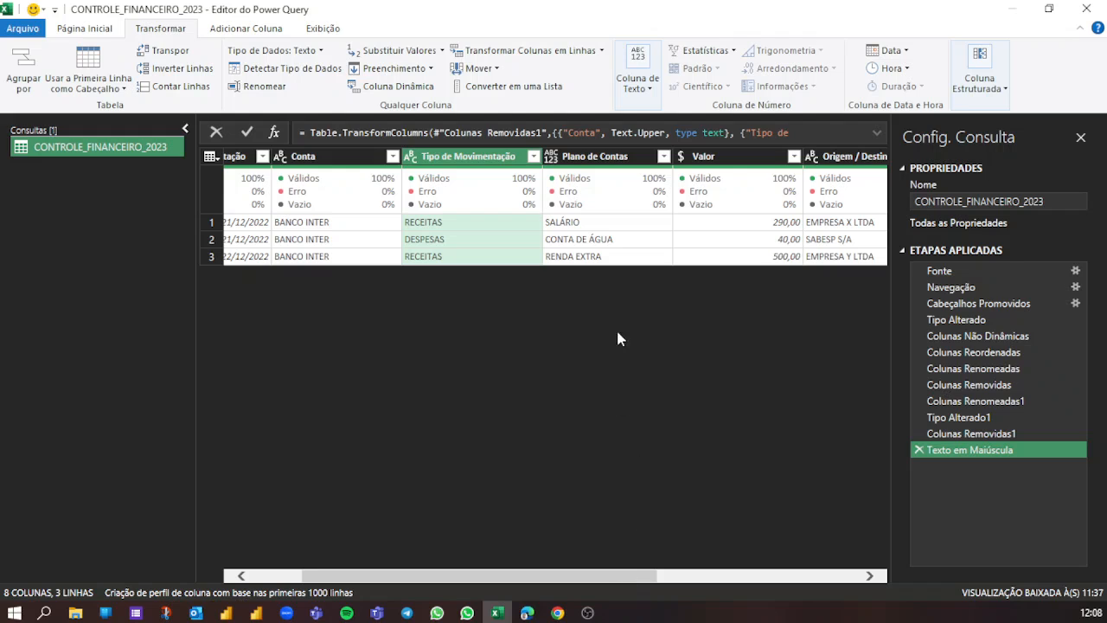
click(585, 162)
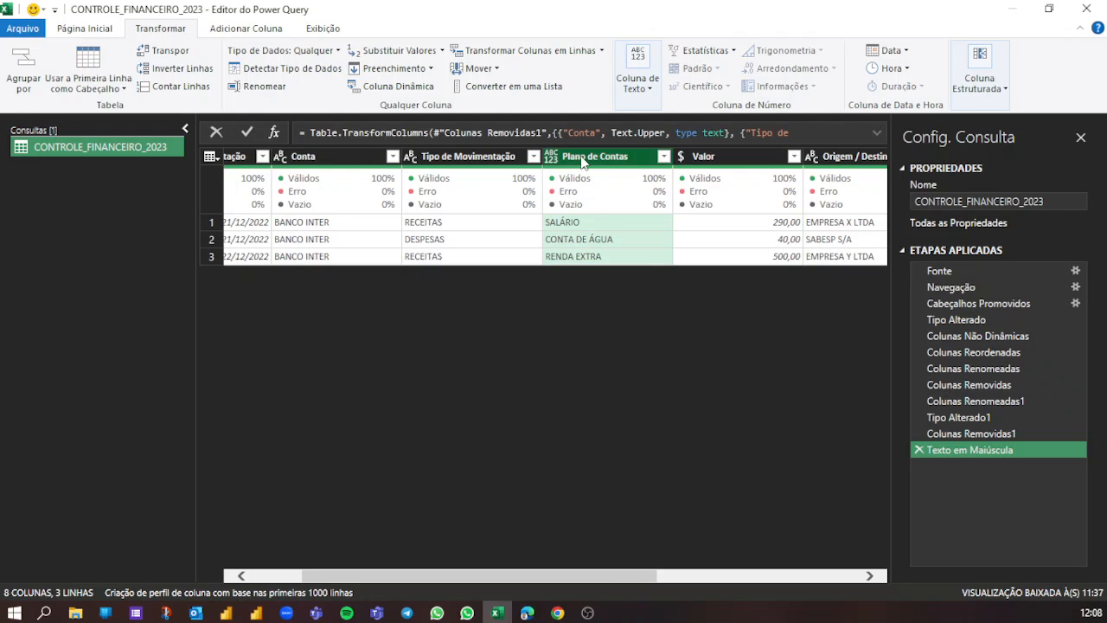
right_click(582, 161)
mouse_move(632, 327)
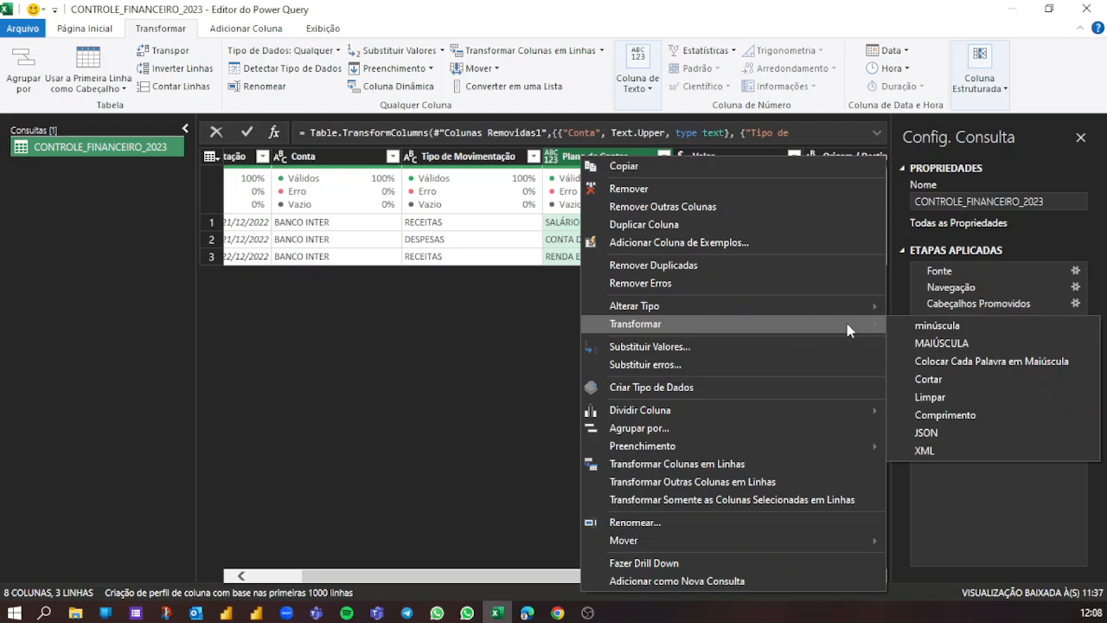
click(942, 344)
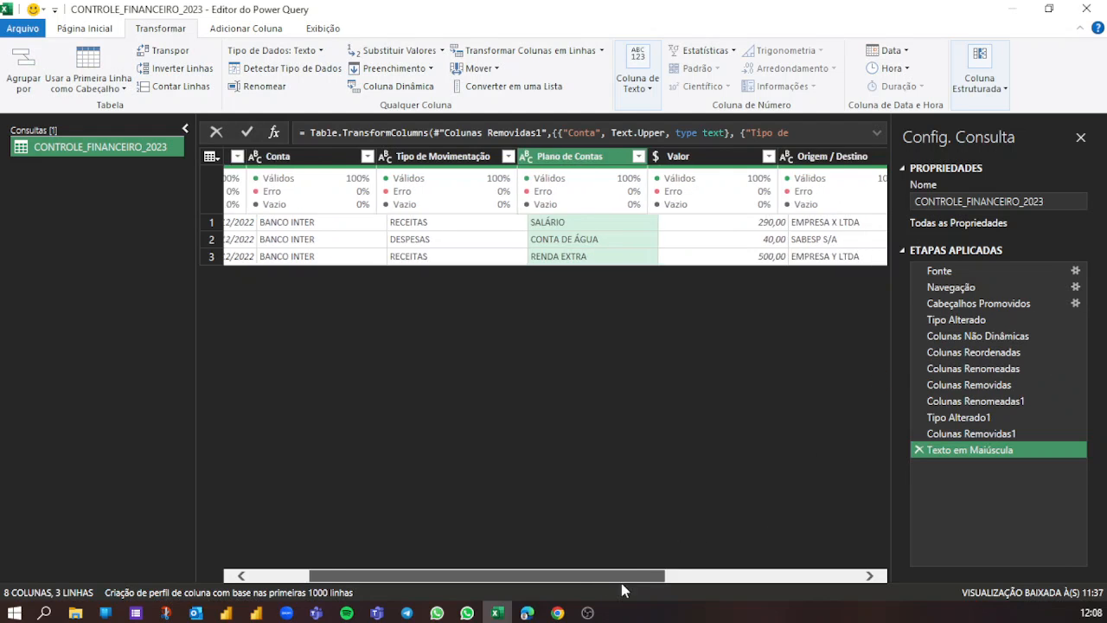
- Transform the text in the Origem / Destino column to uppercase (MAIÚSCULA)
drag(622, 585, 716, 588)
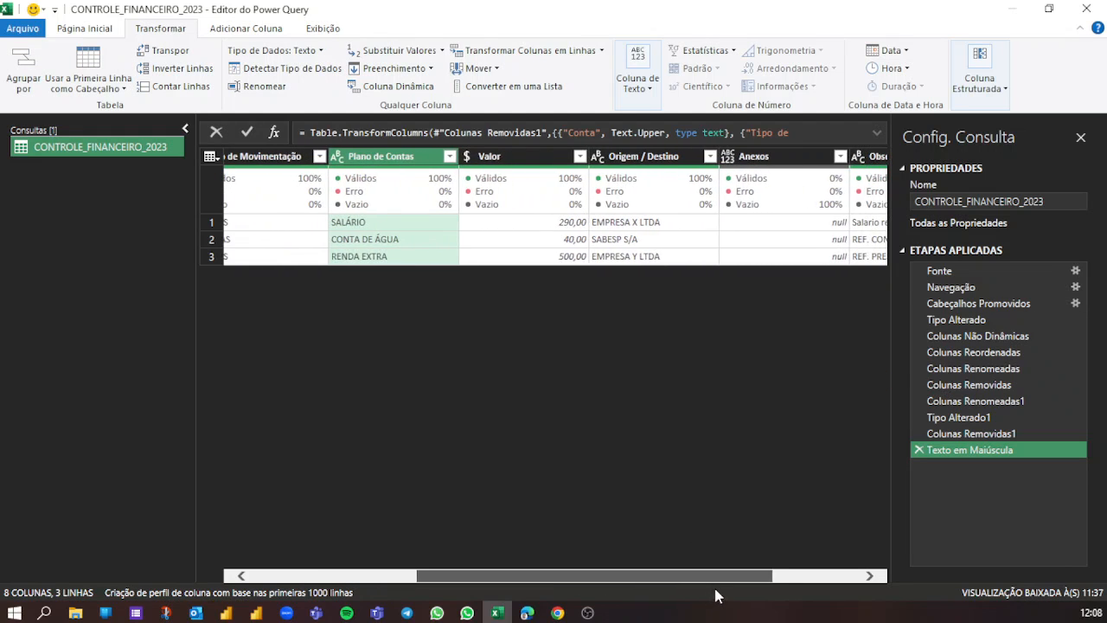
click(492, 158)
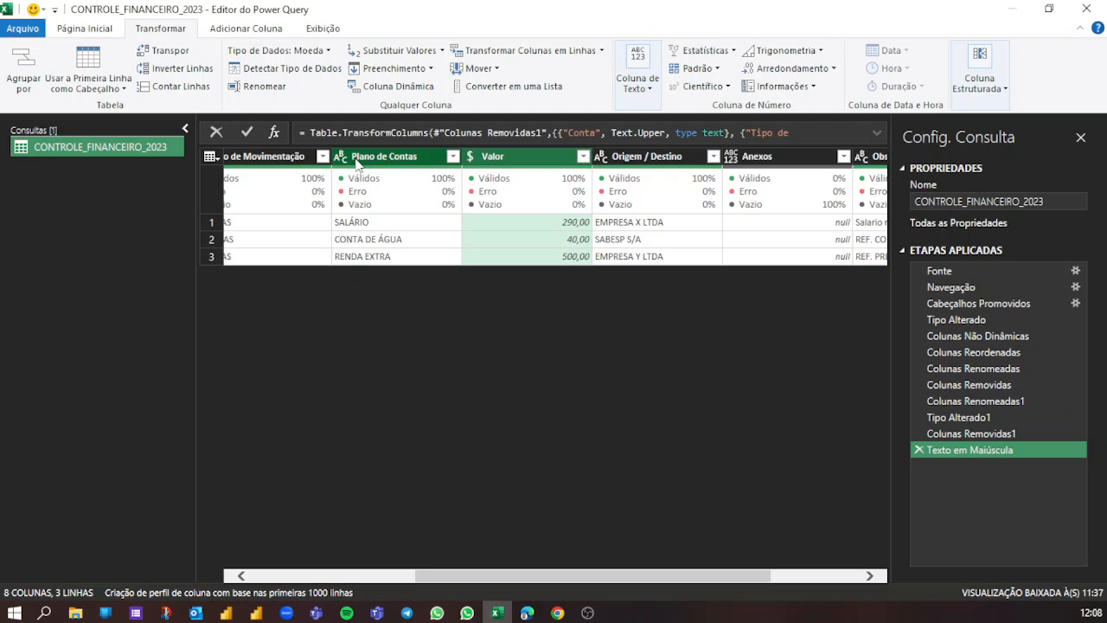
click(638, 156)
right_click(635, 154)
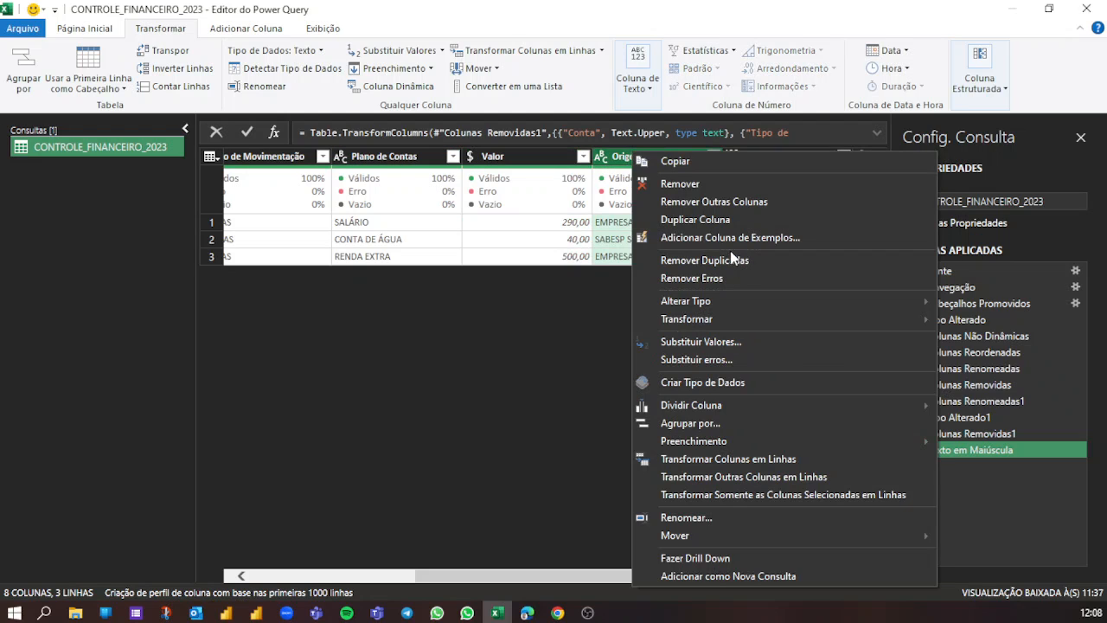
mouse_move(691, 322)
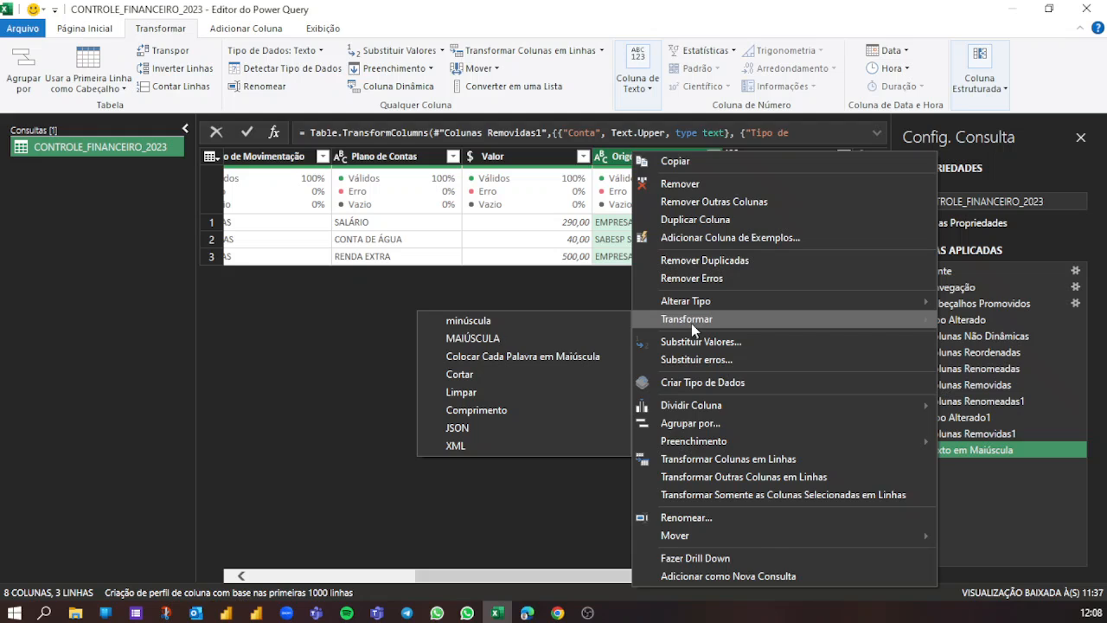
click(537, 344)
- Transform the text in the Observações column to uppercase (MAIÚSCULA)
drag(530, 572, 704, 581)
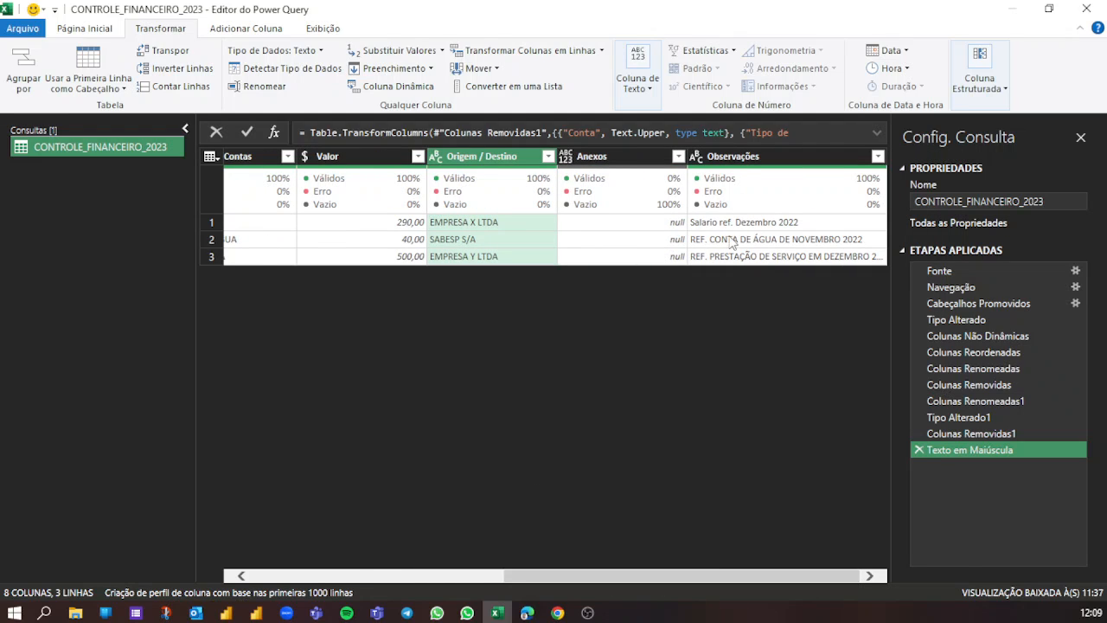
click(722, 157)
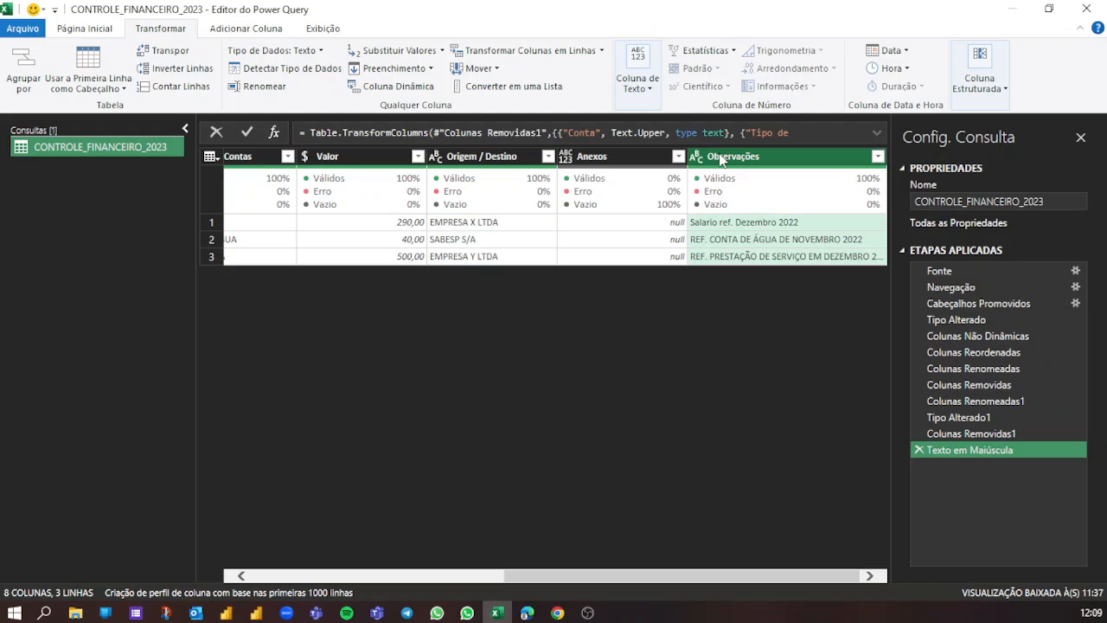
right_click(722, 158)
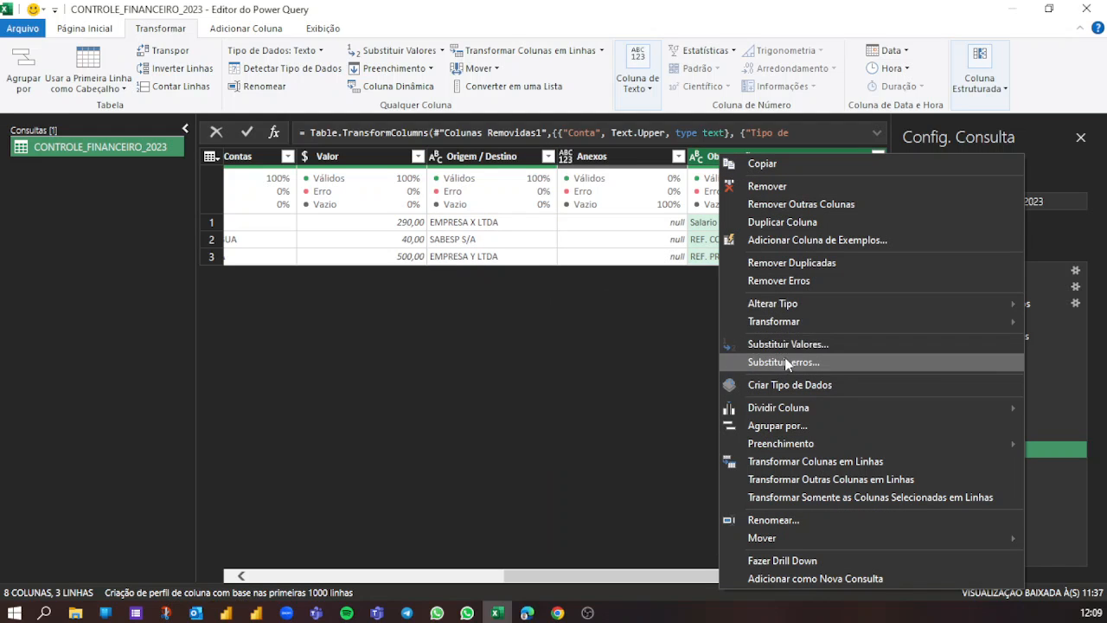
mouse_move(796, 323)
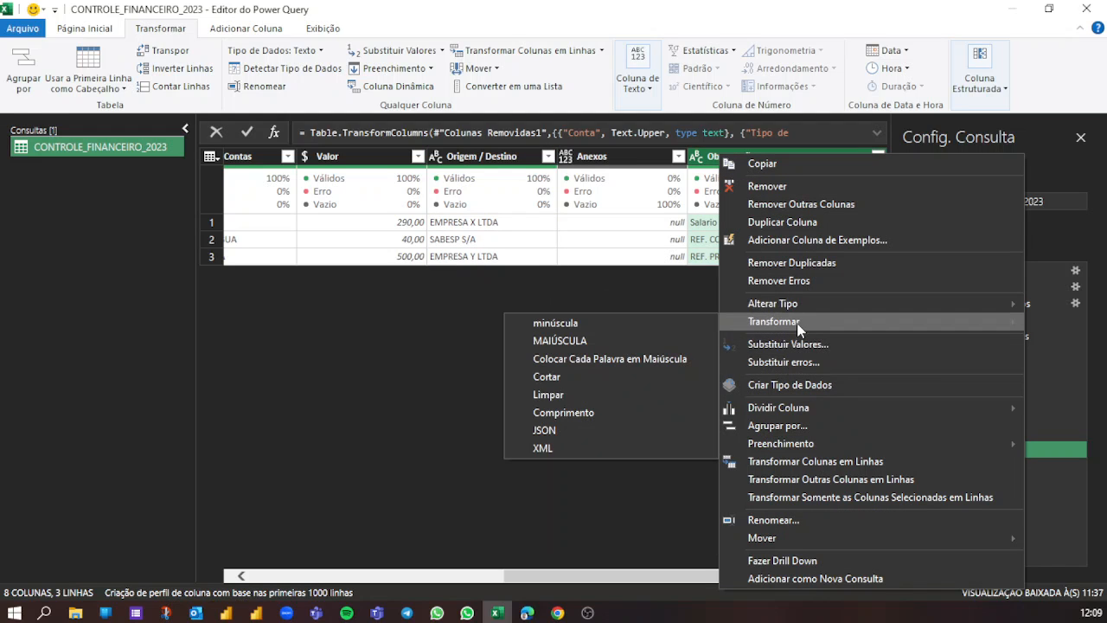
click(626, 344)
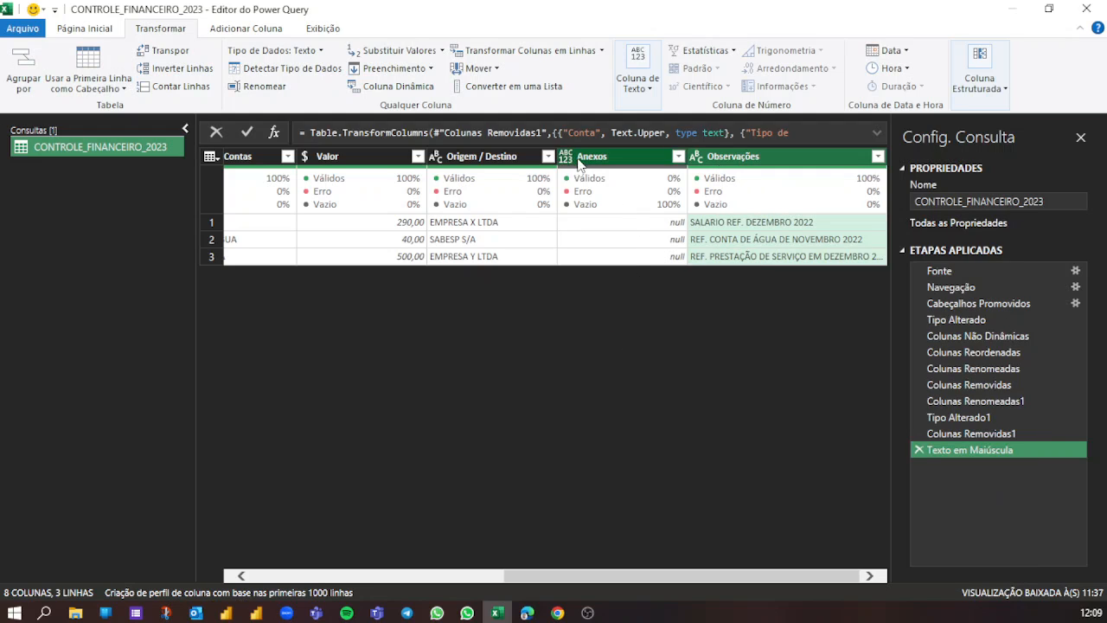
- Set the Anexos column's data type to Texto and transform its text to lowercase (minúscula)
click(568, 158)
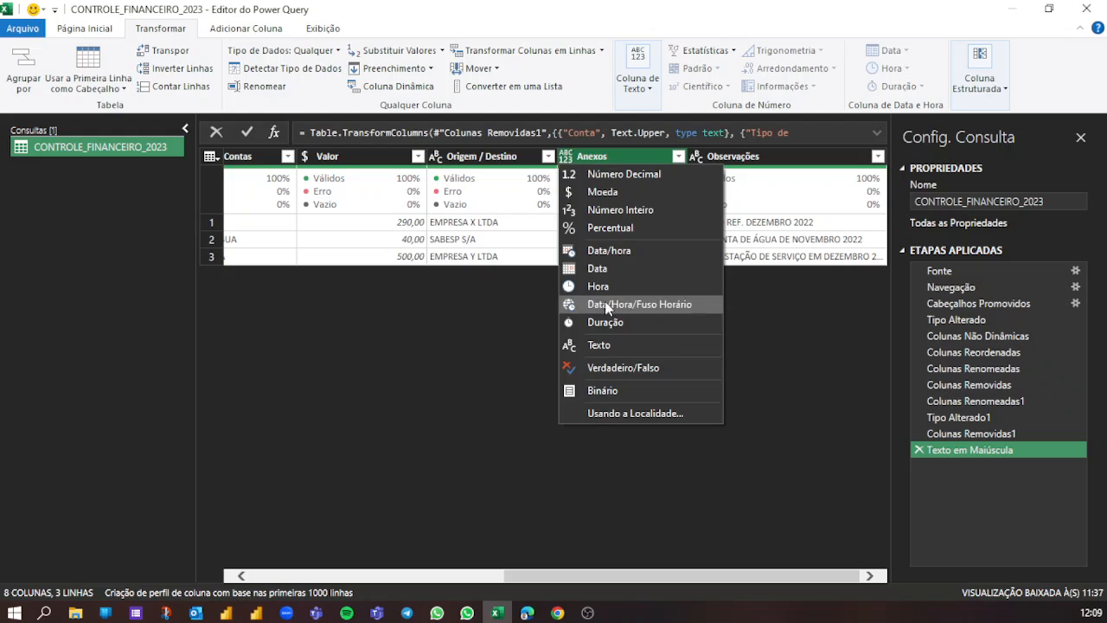
click(610, 350)
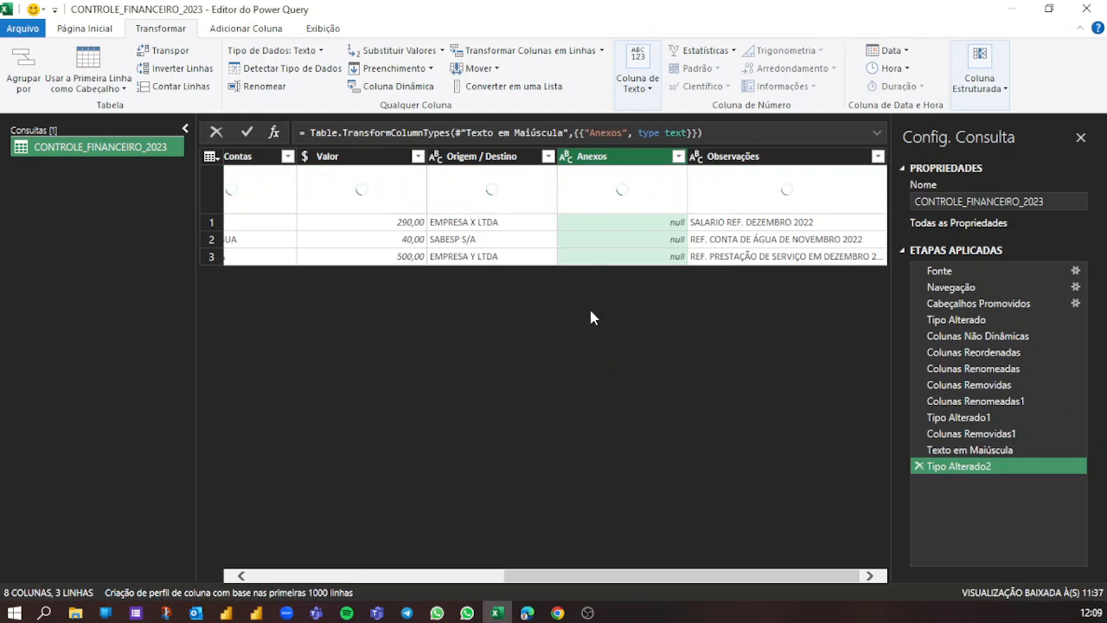
right_click(594, 156)
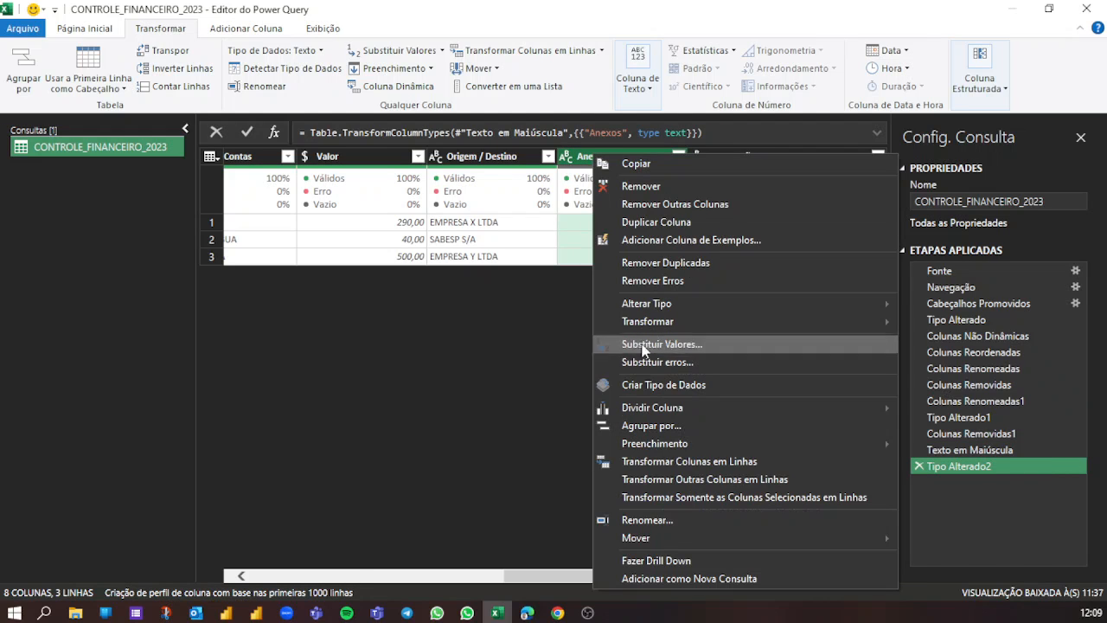
mouse_move(649, 403)
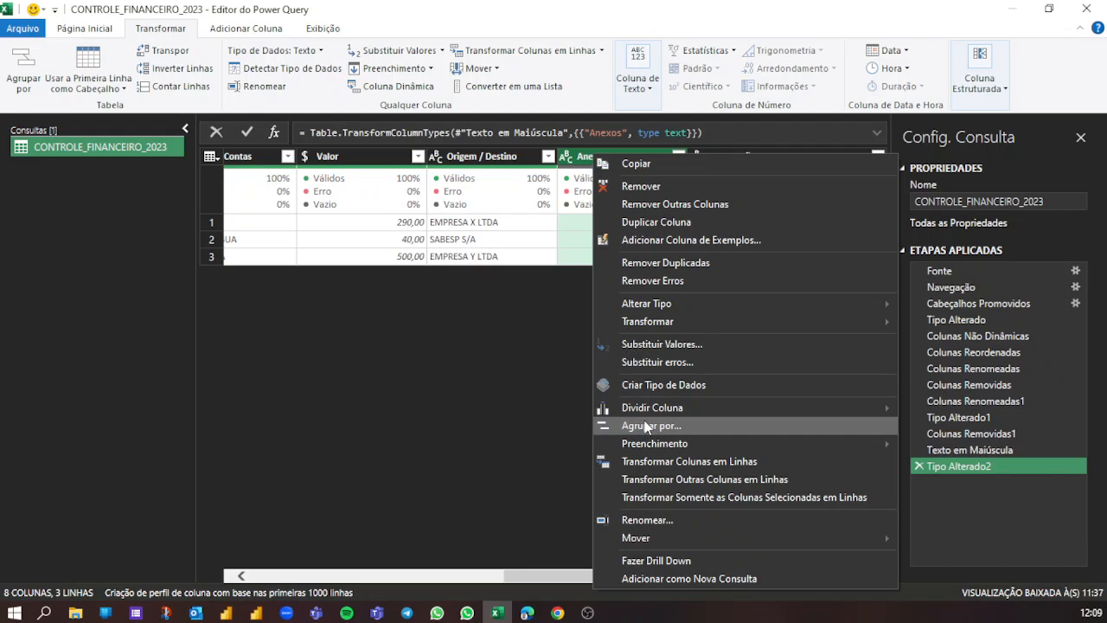
mouse_move(660, 325)
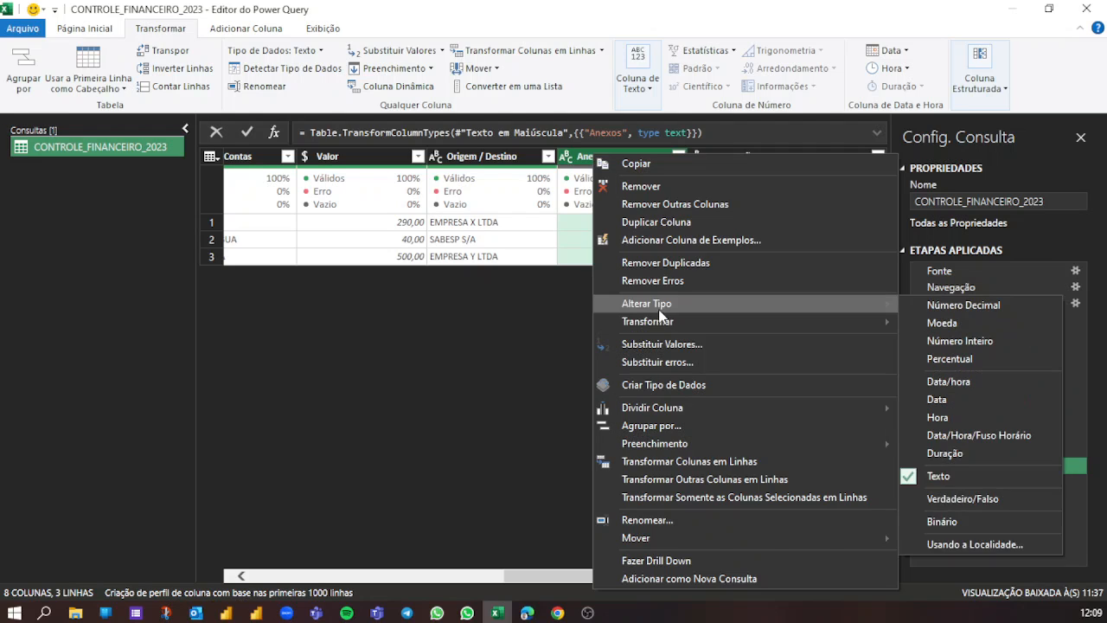
click(578, 161)
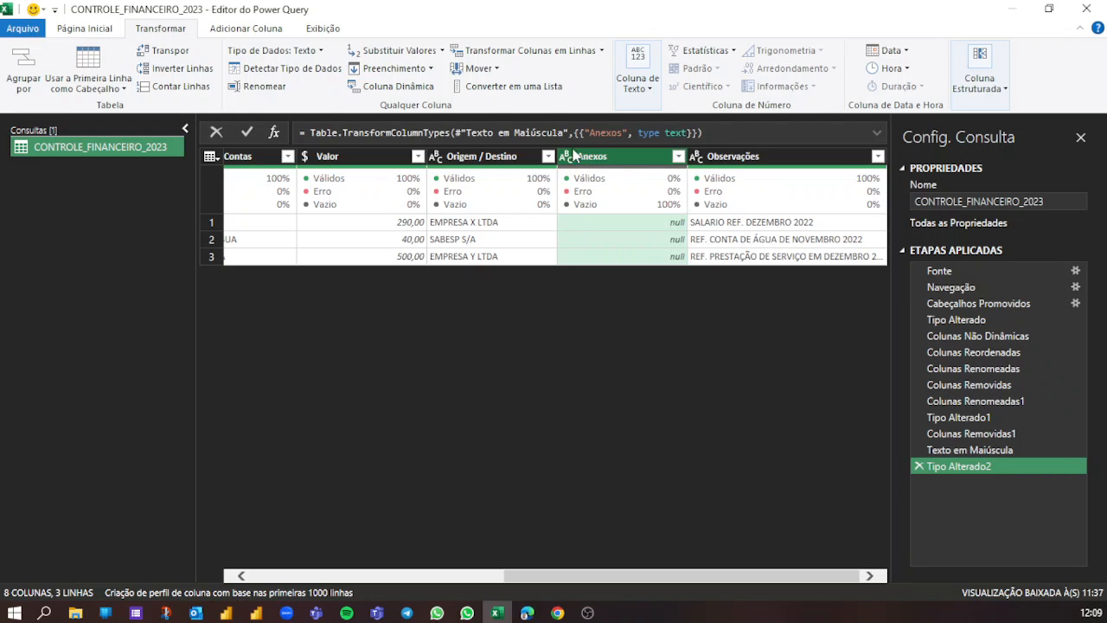
right_click(603, 158)
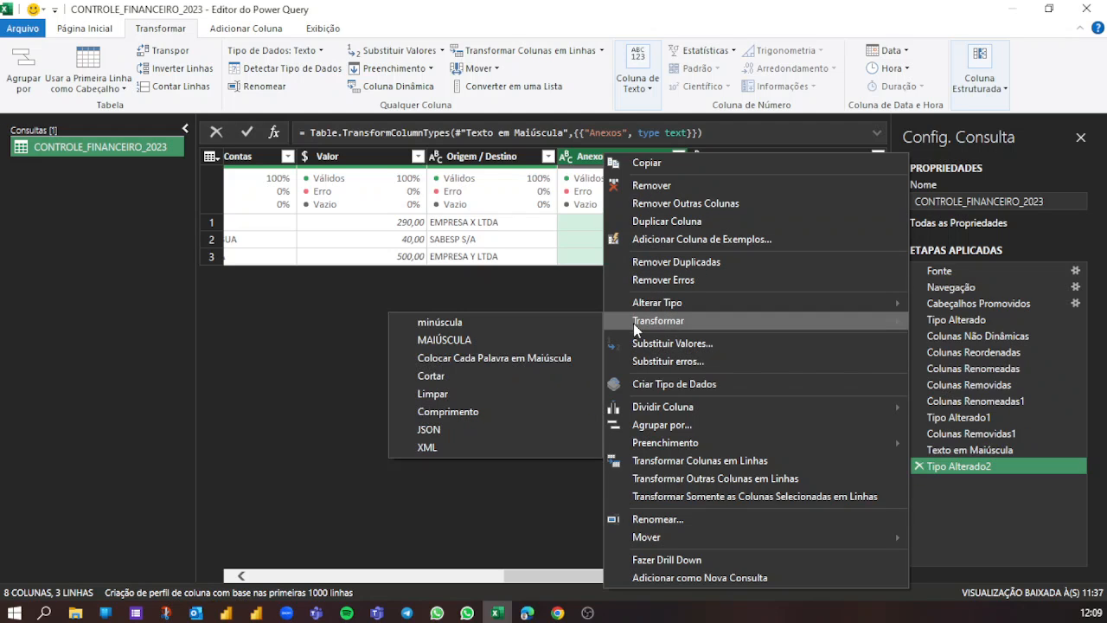
click(504, 317)
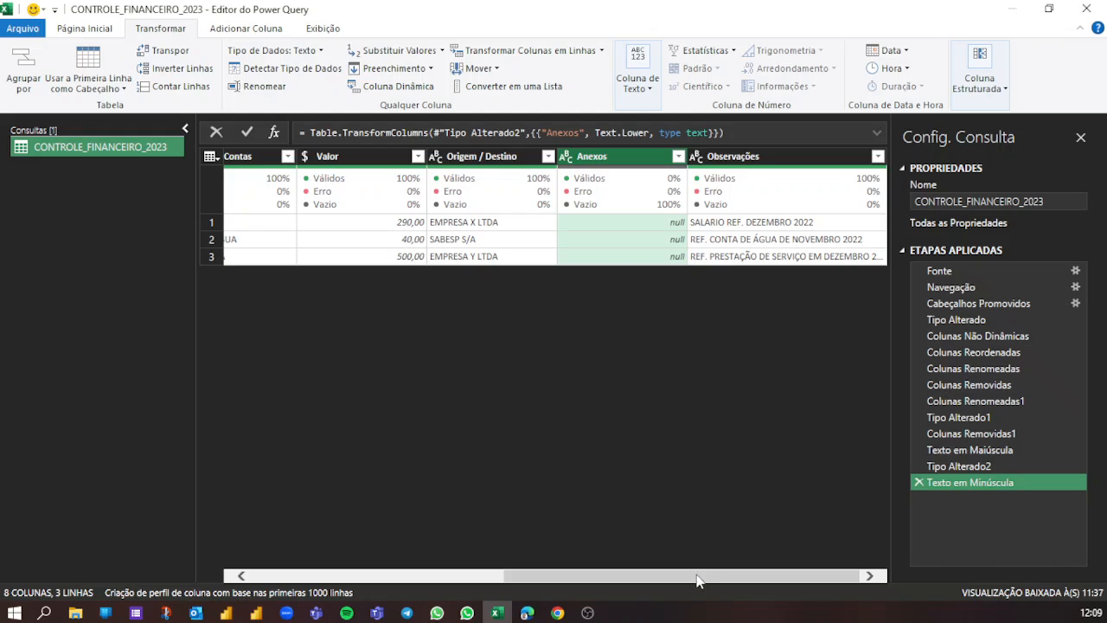
- Close the query editor and load the cleaned CONTROLE_FINANCEIRO_2023 query into a worksheet with Fechar e Carregar
drag(709, 567, 309, 378)
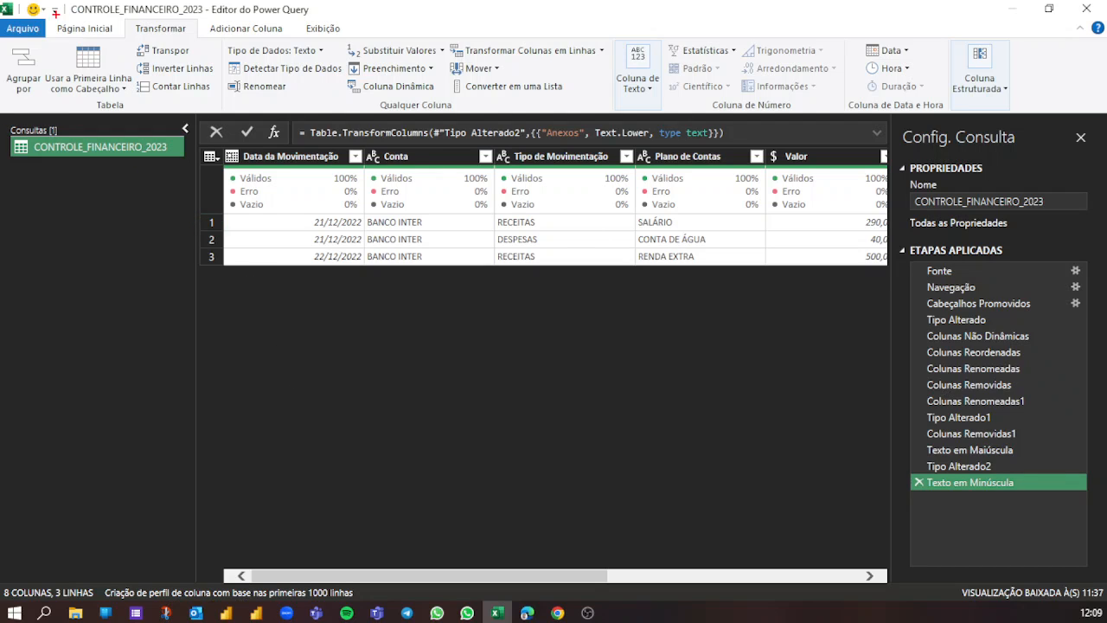
drag(26, 15, 130, 38)
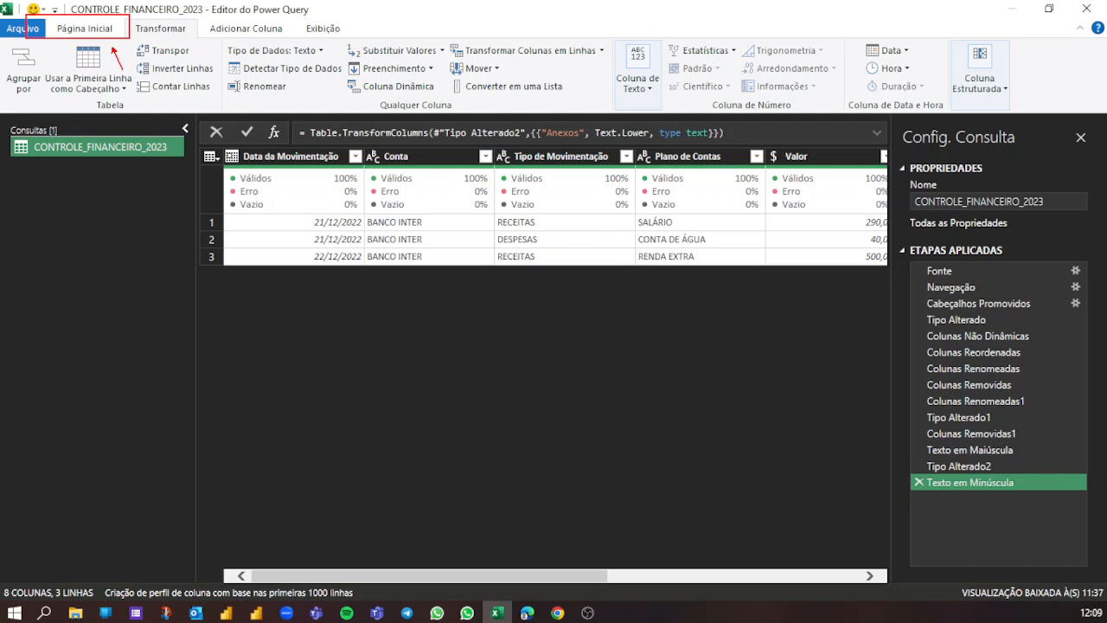
key(Escape)
click(104, 31)
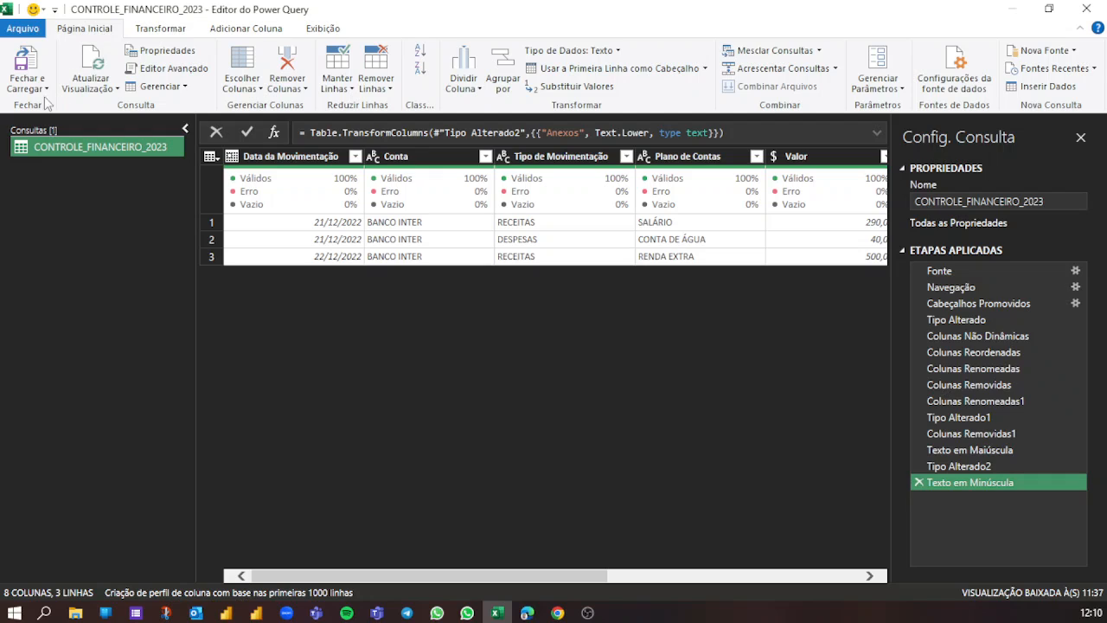
mouse_move(1, 31)
mouse_down()
mouse_move(34, 87)
mouse_move(60, 100)
mouse_up()
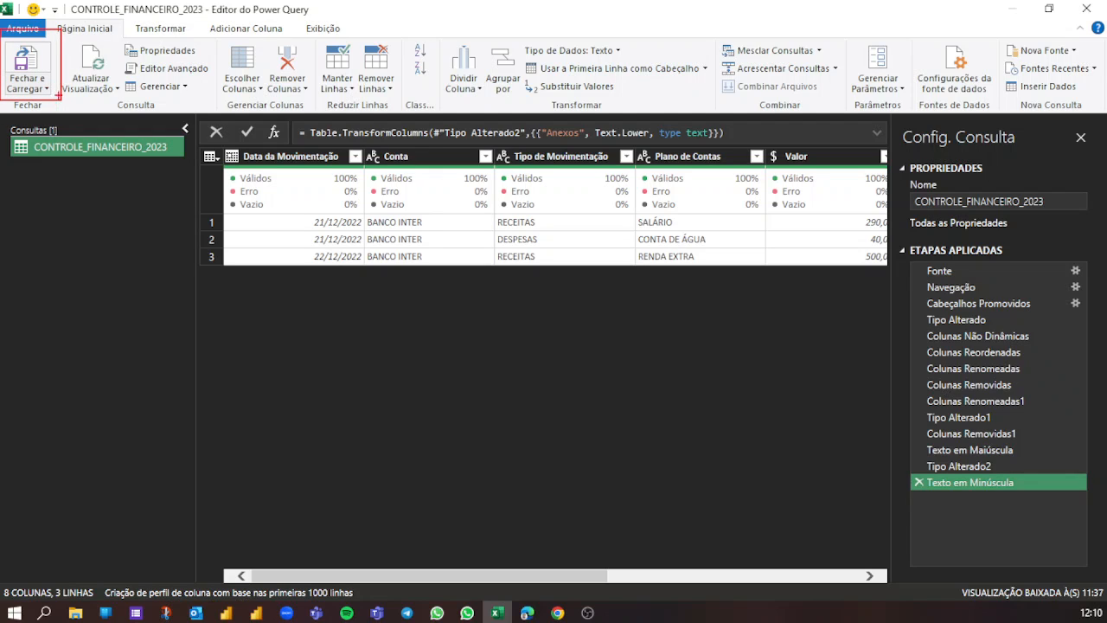
key(Escape)
click(37, 89)
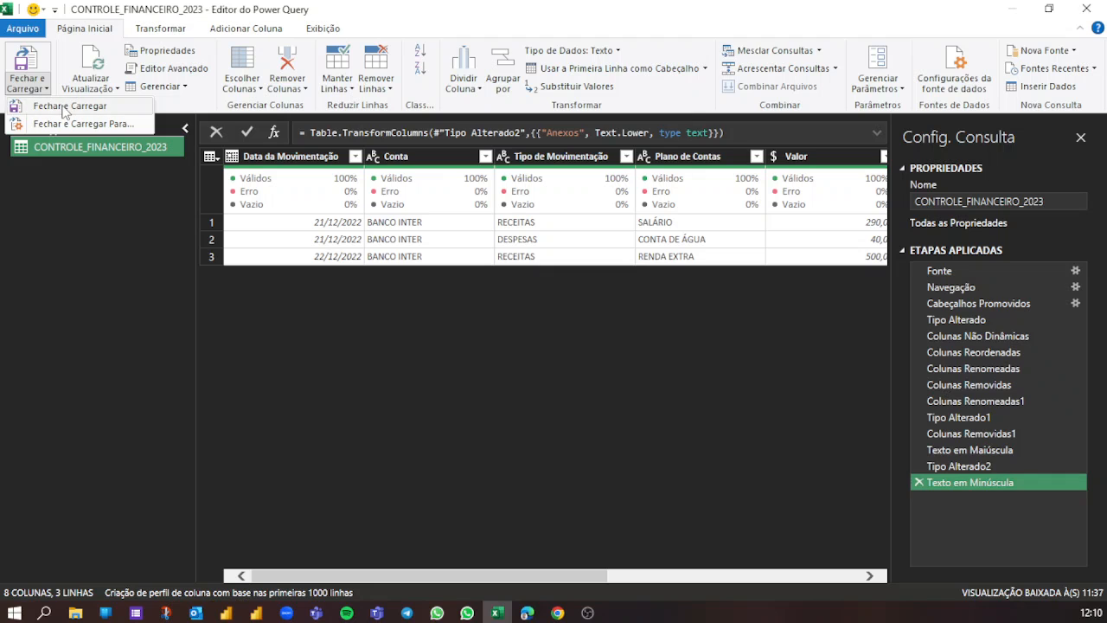
click(63, 108)
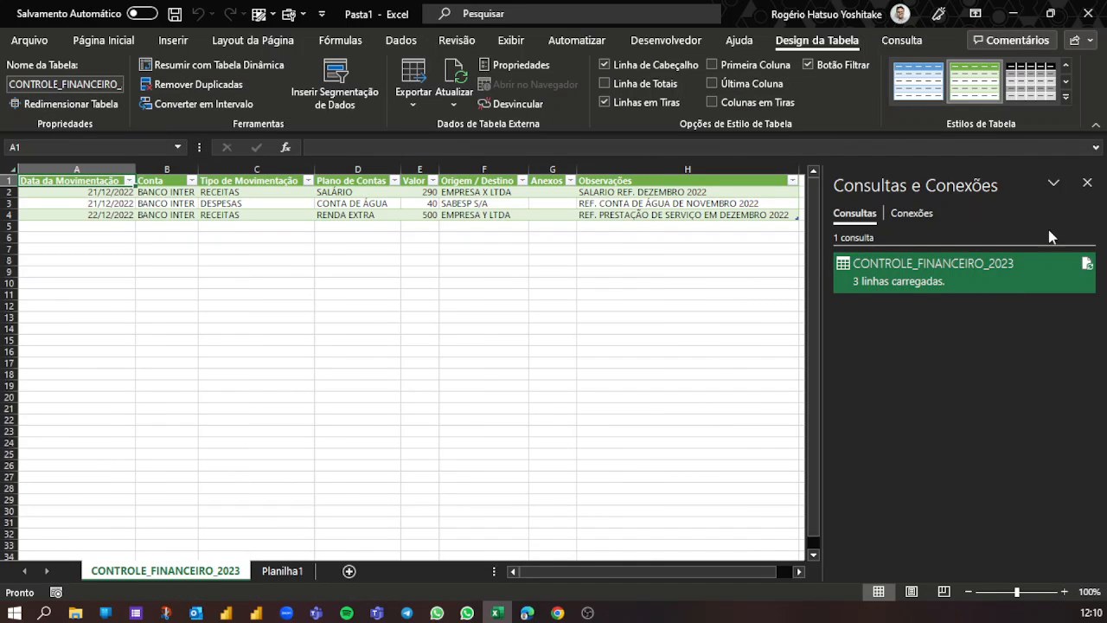
- Switch to the Projeto Controle Financeiro 2023 response sheet in Chrome to compare its rows with the loaded table, and return to Excel
mouse_move(895, 291)
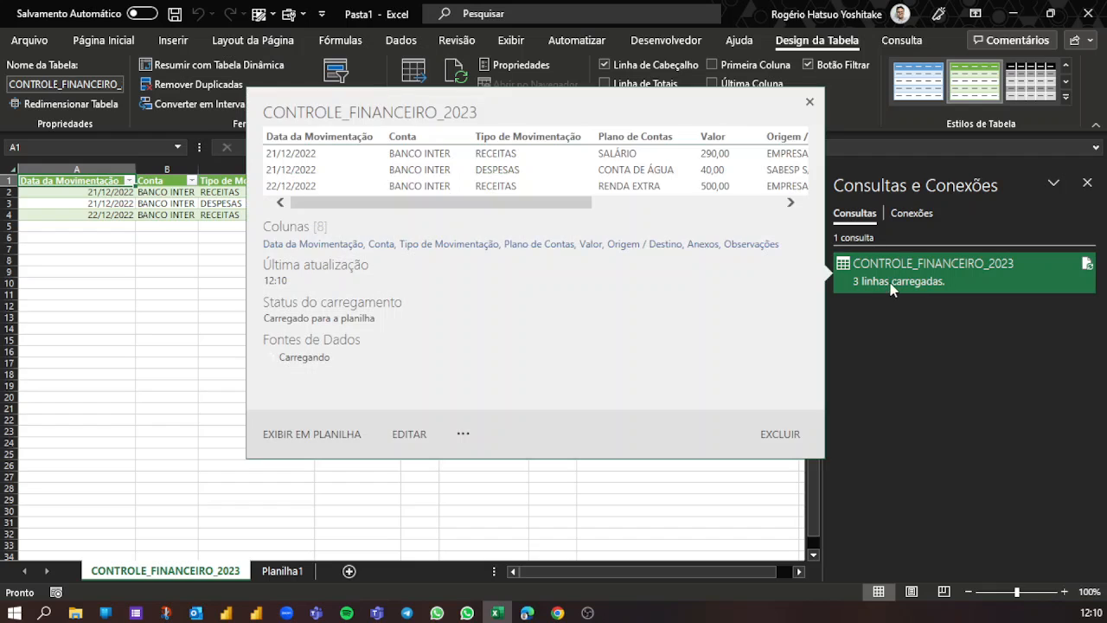
mouse_move(558, 612)
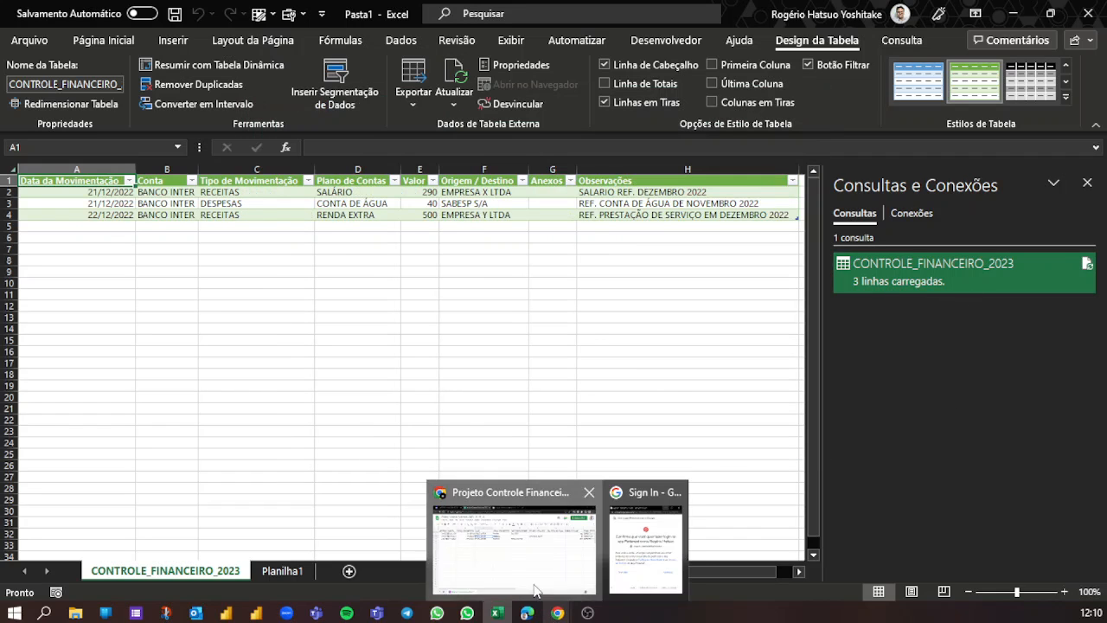
click(536, 553)
click(289, 362)
click(138, 225)
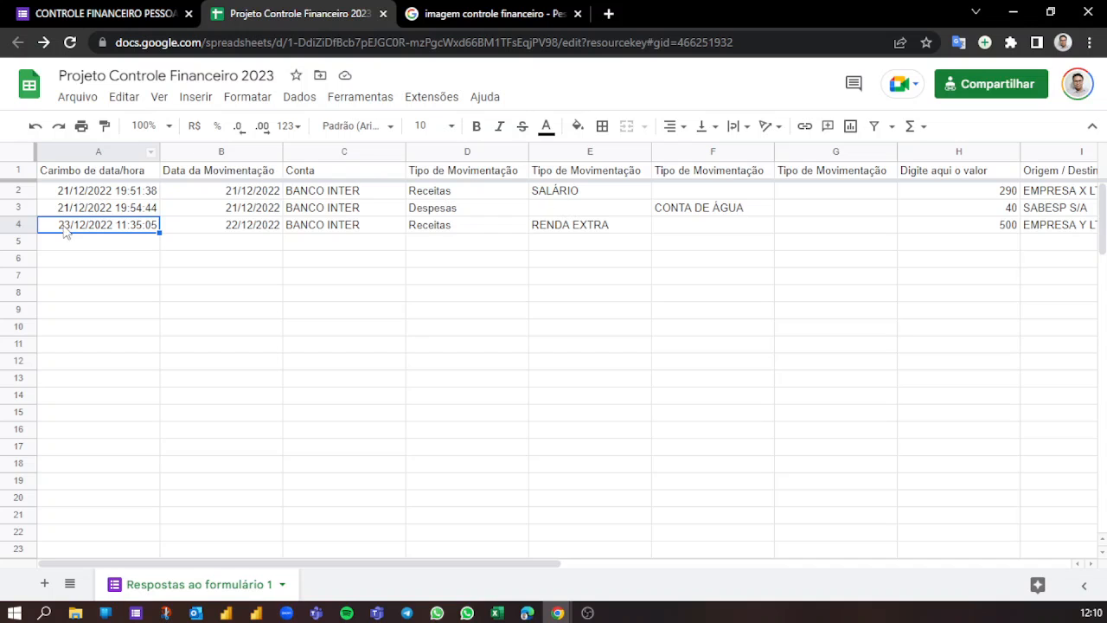
click(1013, 13)
- Close Consultas e Conexões and select the last record of the loaded table, cells A4 to H4
click(411, 236)
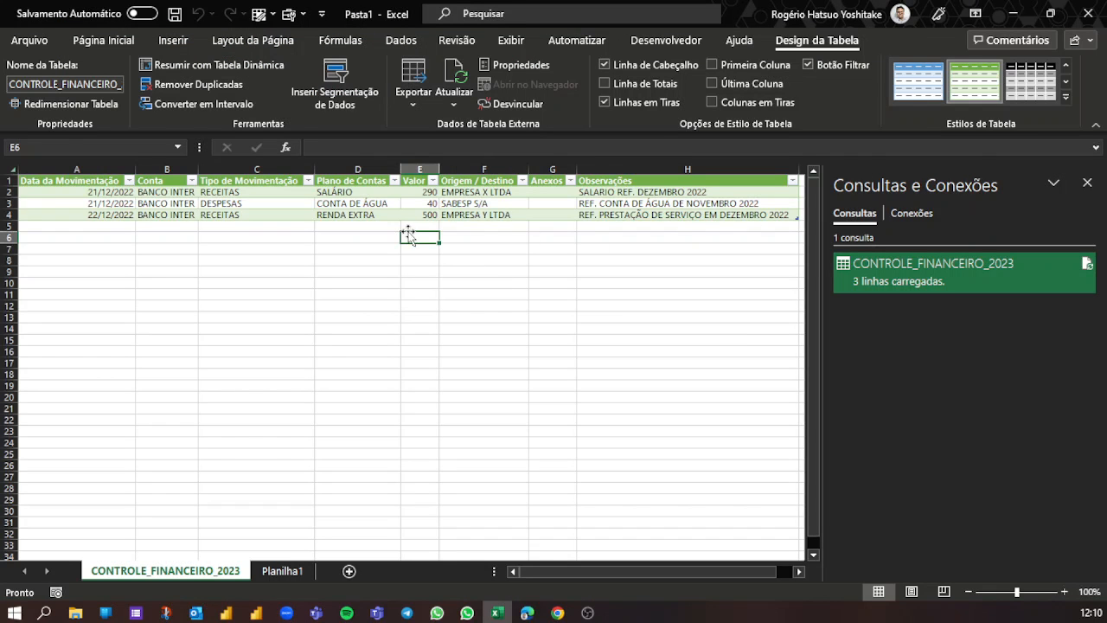
click(1087, 183)
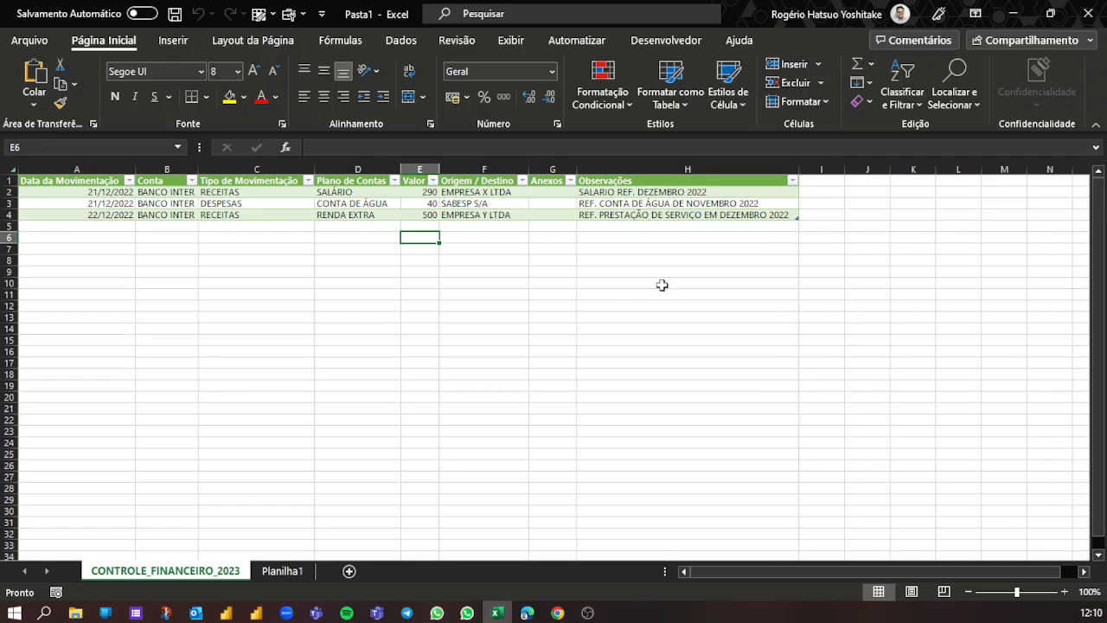
click(484, 249)
drag(110, 213, 684, 213)
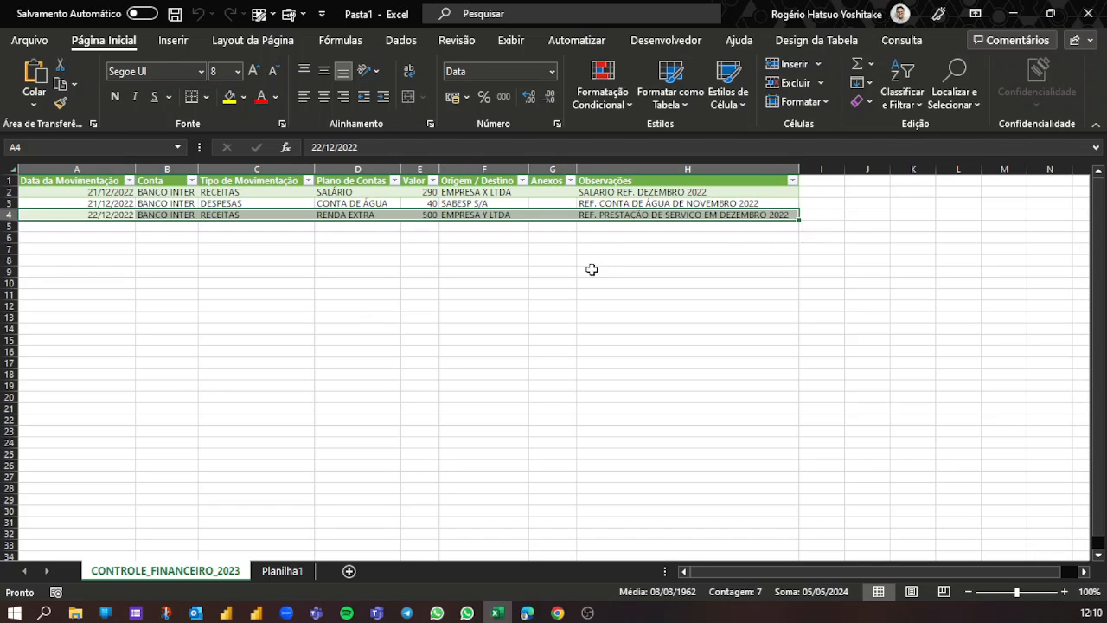
- Switch to the Projeto Controle Financeiro 2023 response sheet in Chrome and set the SALÁRIO record's value to 2900
click(432, 262)
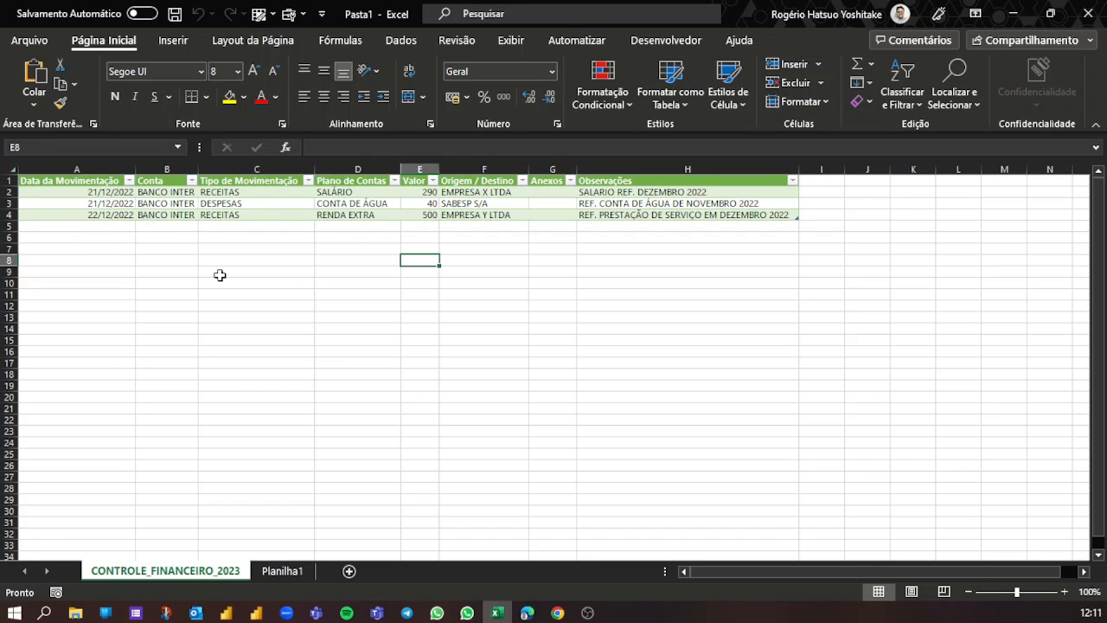
mouse_move(558, 610)
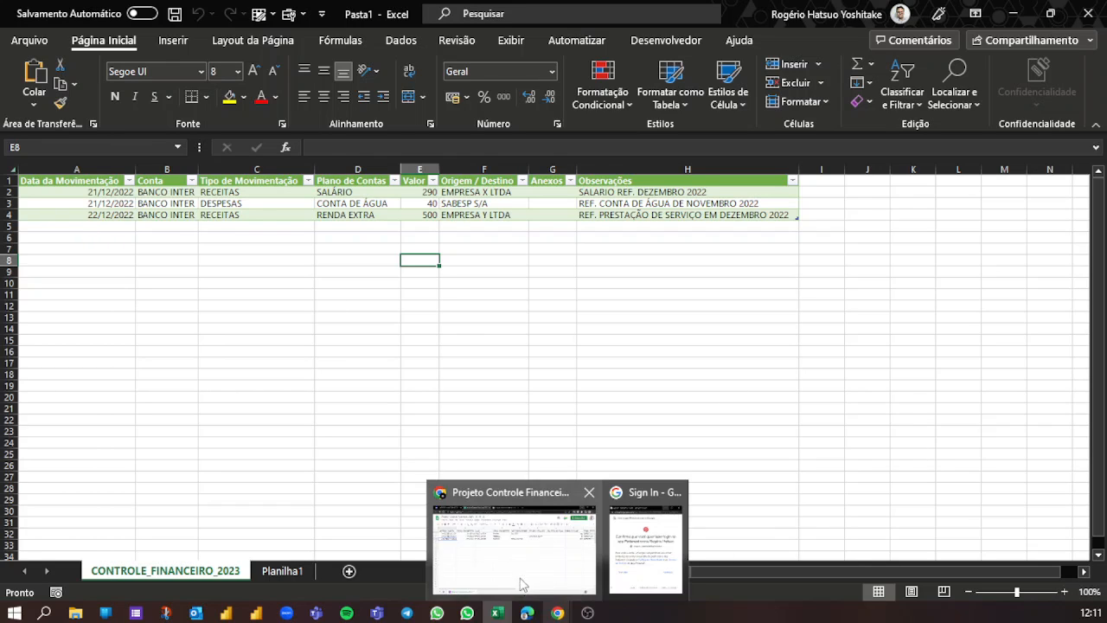
click(519, 566)
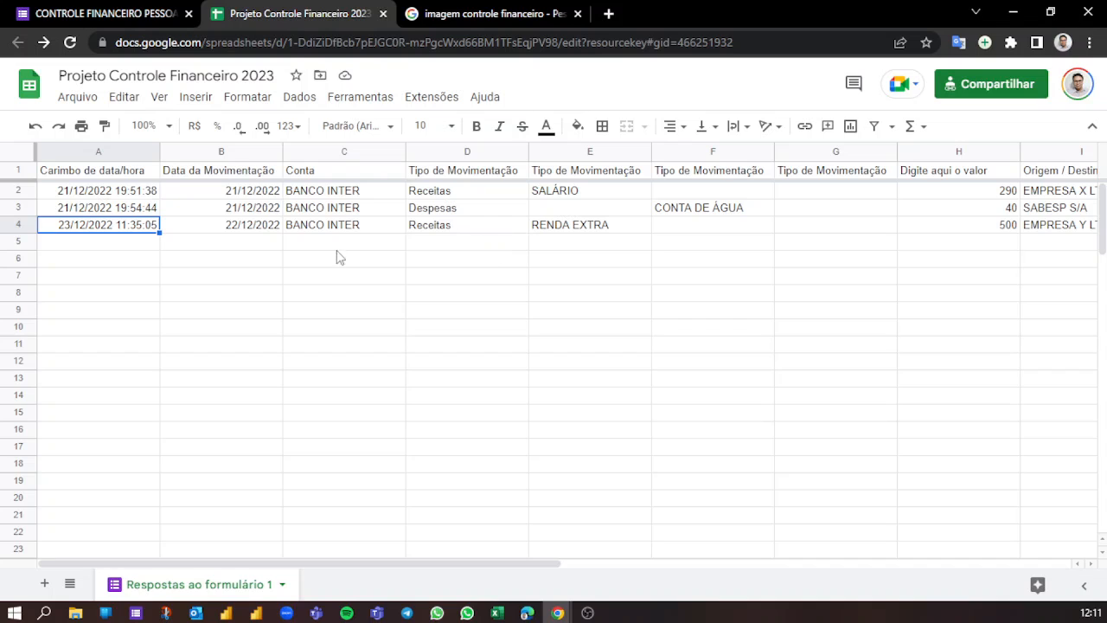
click(422, 229)
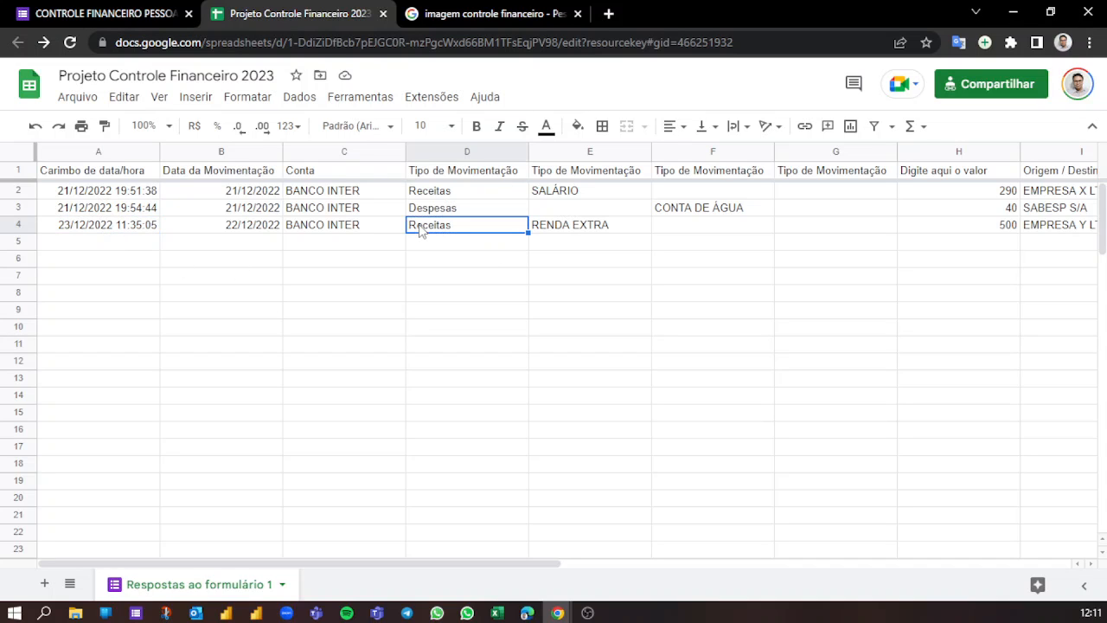
key(Up)
key(Up)
key(Right)
key(Right)
key(Right)
key(Right)
key(Right)
key(Right)
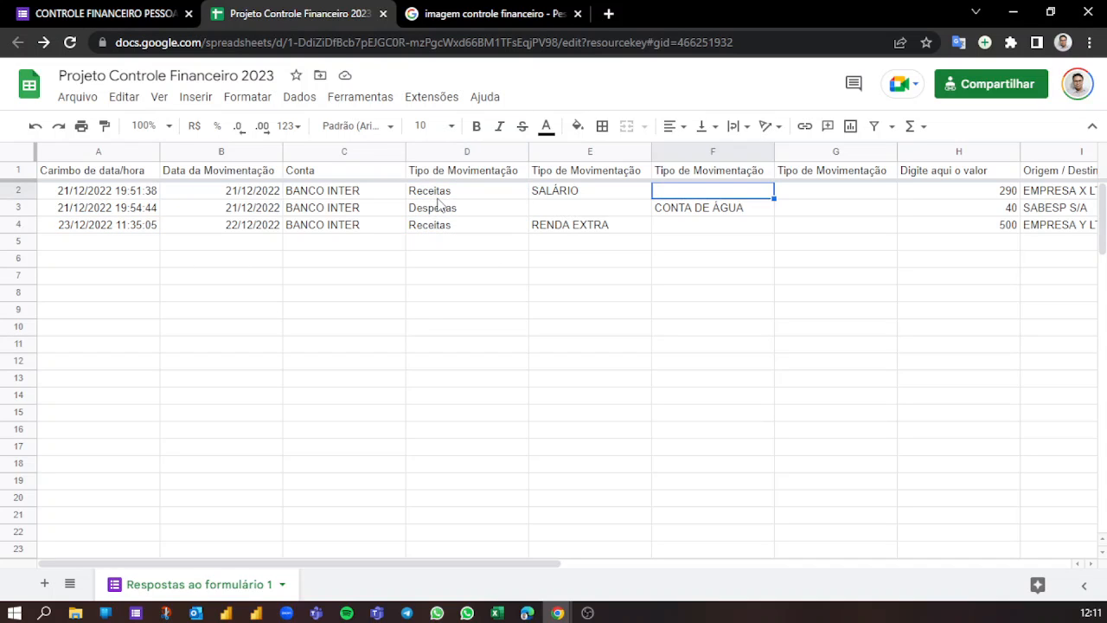
key(Left)
key(Left)
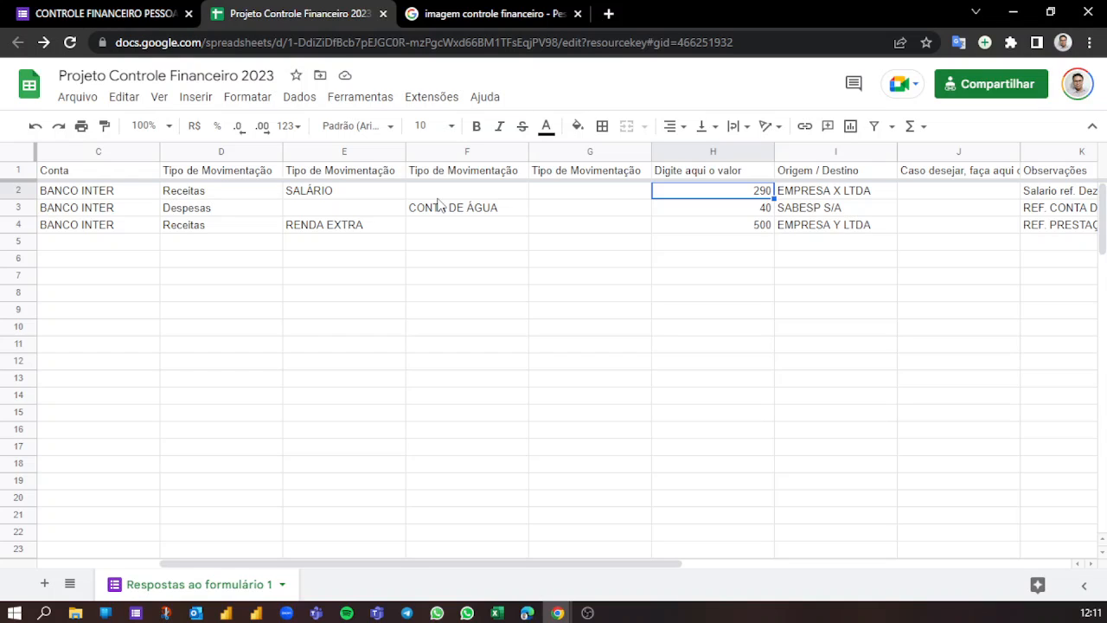
click(780, 196)
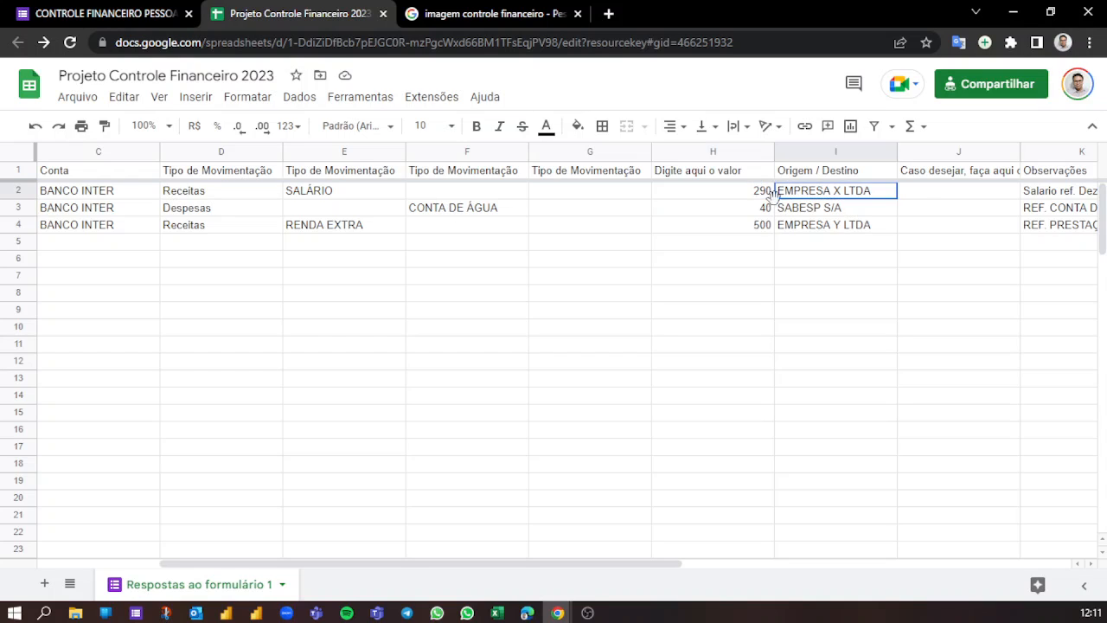
click(742, 190)
text(29)
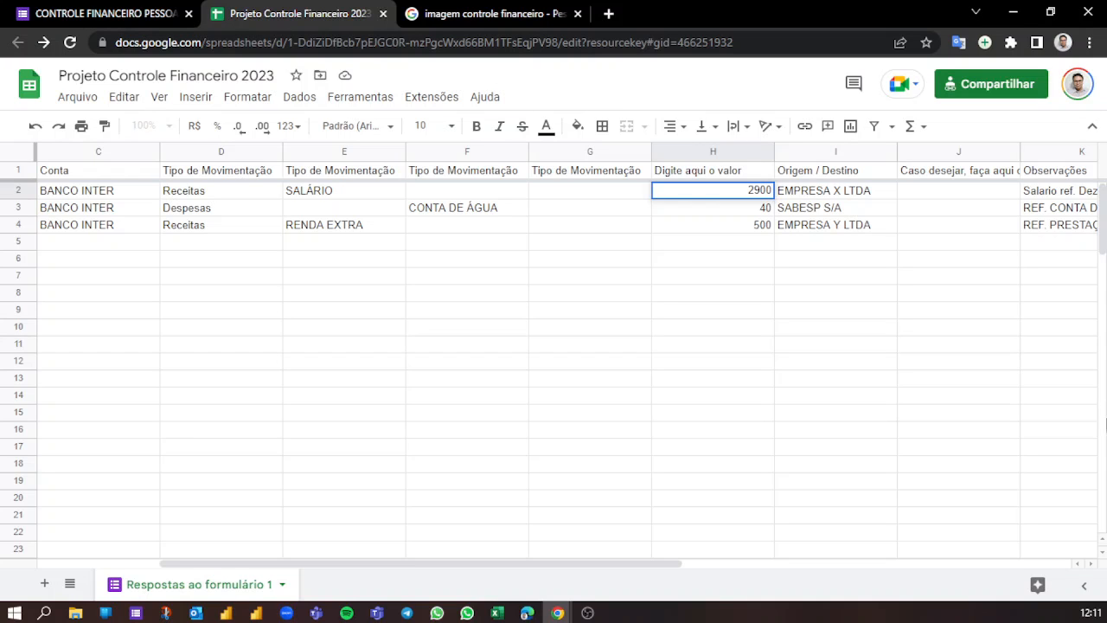
click(823, 333)
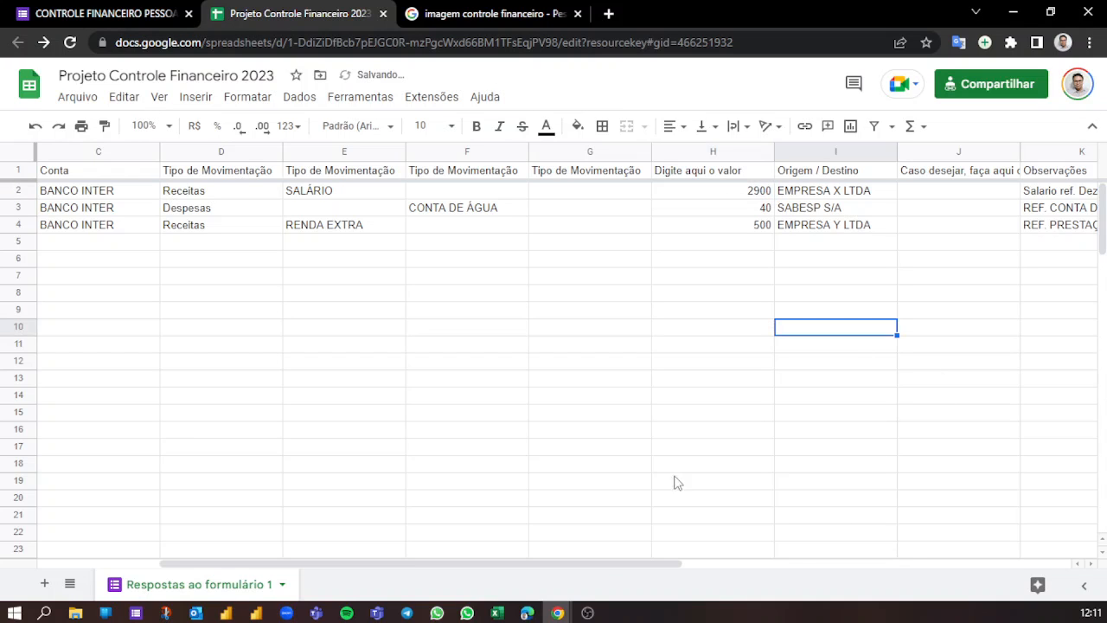
- Return to Excel and select the Valor cell of the SALÁRIO record in the loaded table
click(496, 612)
click(423, 191)
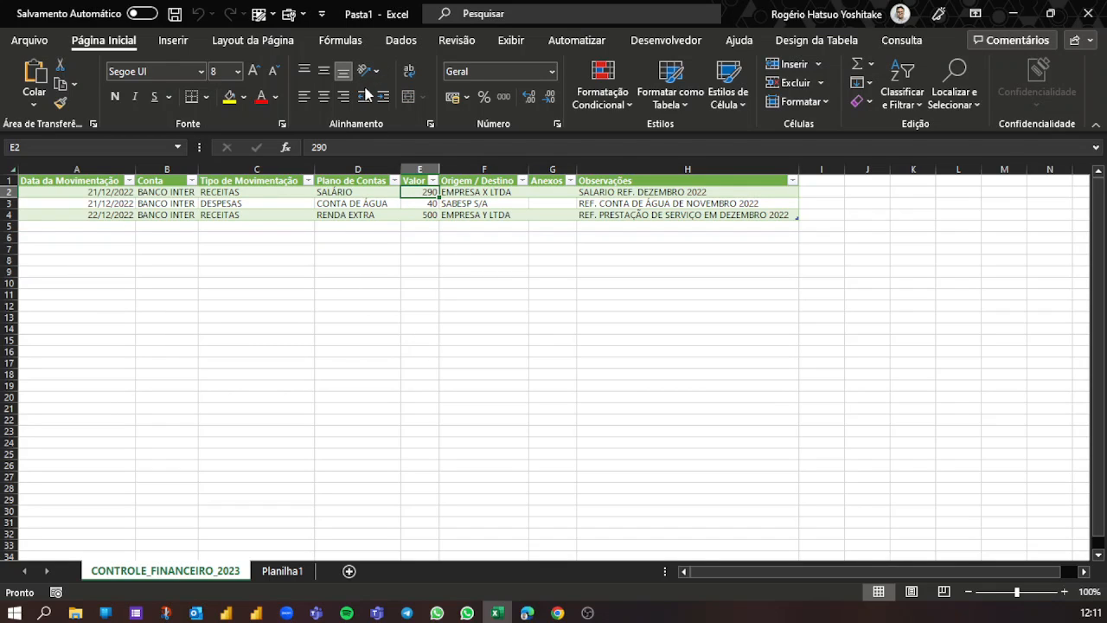
drag(378, 28, 424, 61)
text(')
click(408, 47)
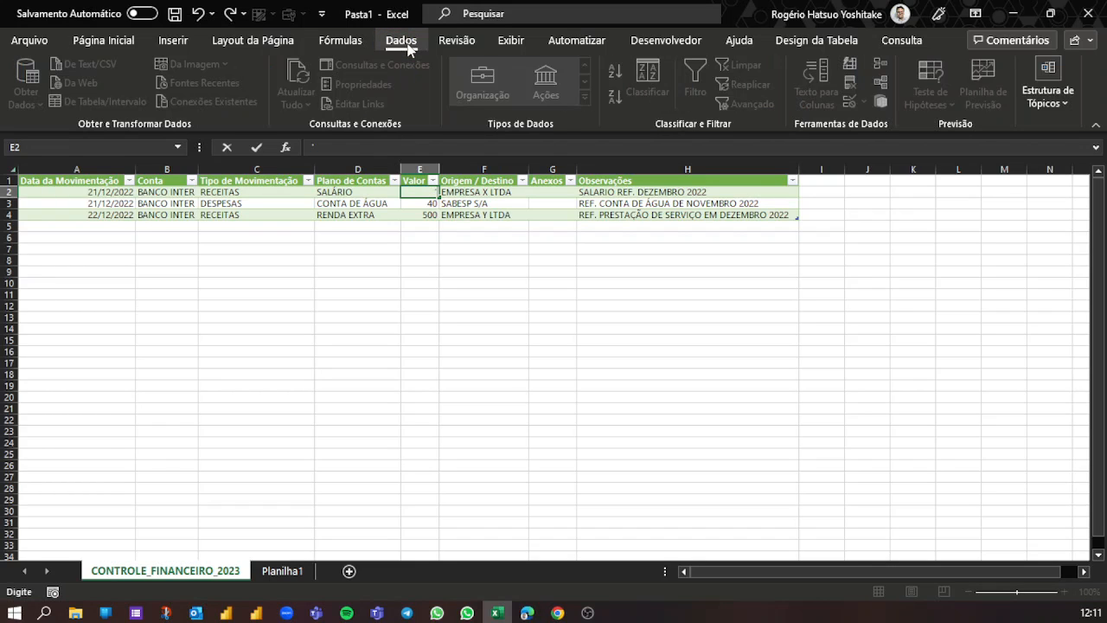
click(468, 225)
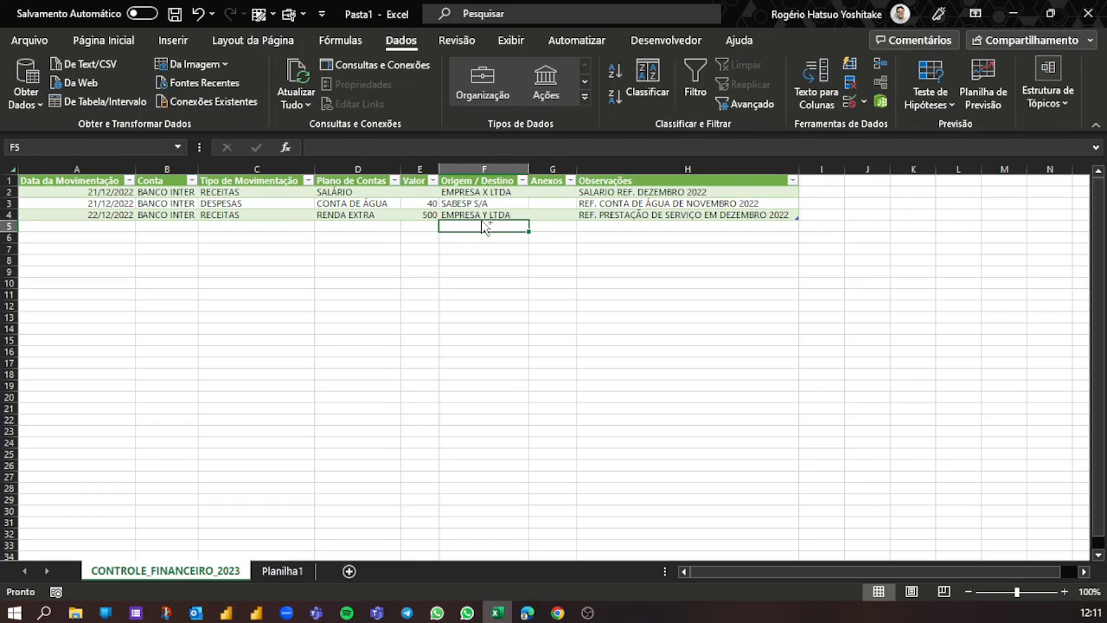
key(ctrl+z)
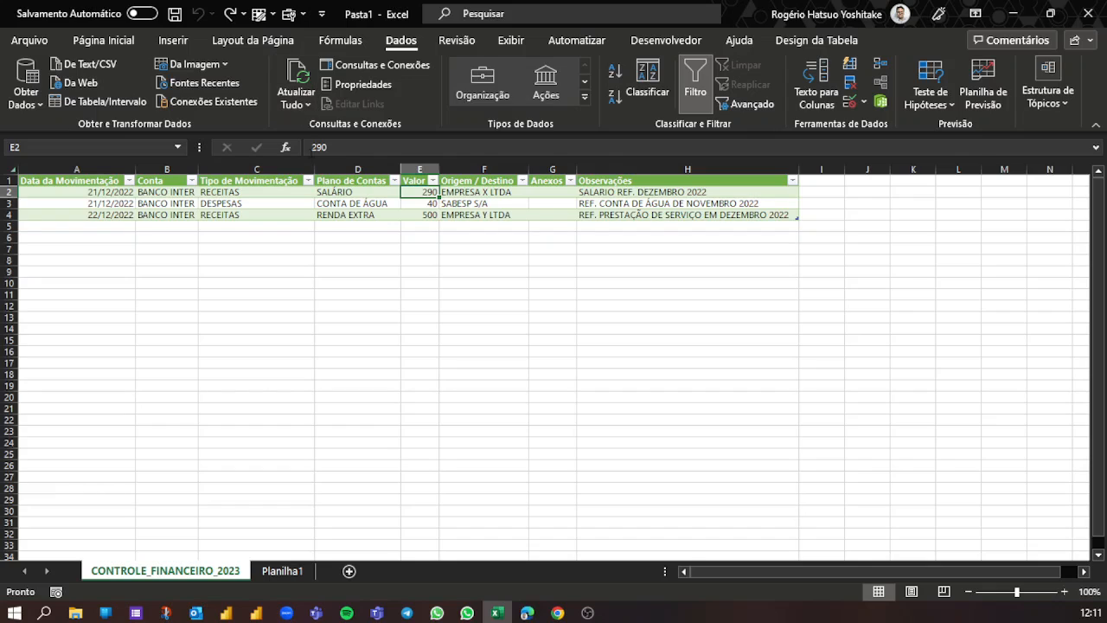
- Refresh all data connections so the loaded table takes the edited SALÁRIO value from the response sheet
mouse_move(265, 53)
mouse_down()
mouse_move(281, 90)
mouse_move(324, 128)
mouse_move(322, 197)
mouse_up()
key(Escape)
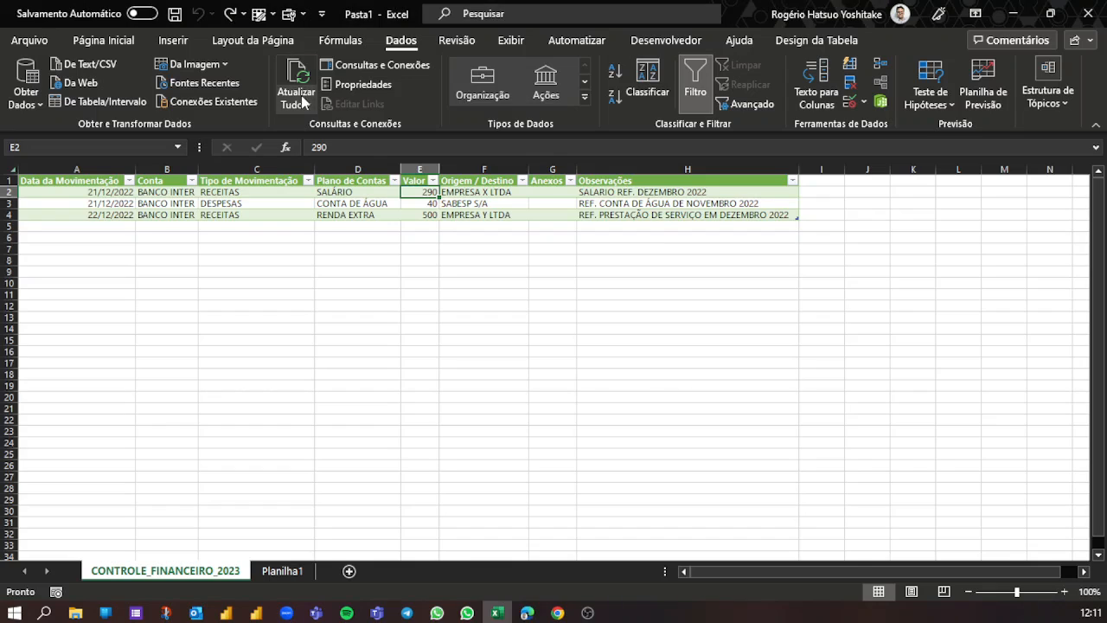
click(298, 80)
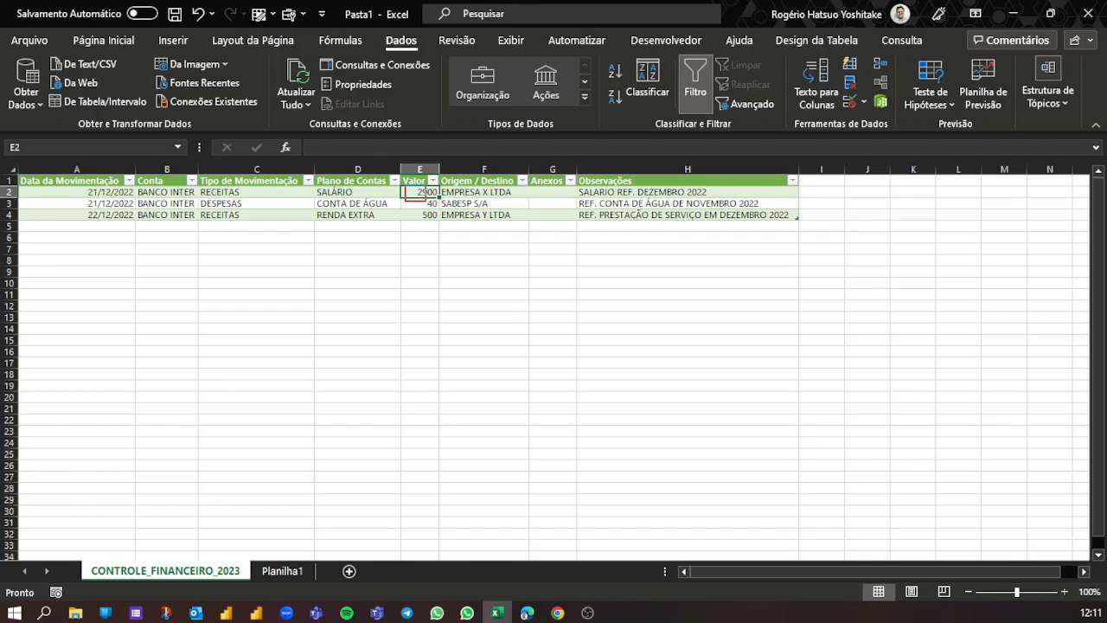
drag(425, 200, 439, 195)
key(Escape)
- Apply the thousands-separator (Contábil) number format to the whole Valor column of the loaded table
click(431, 168)
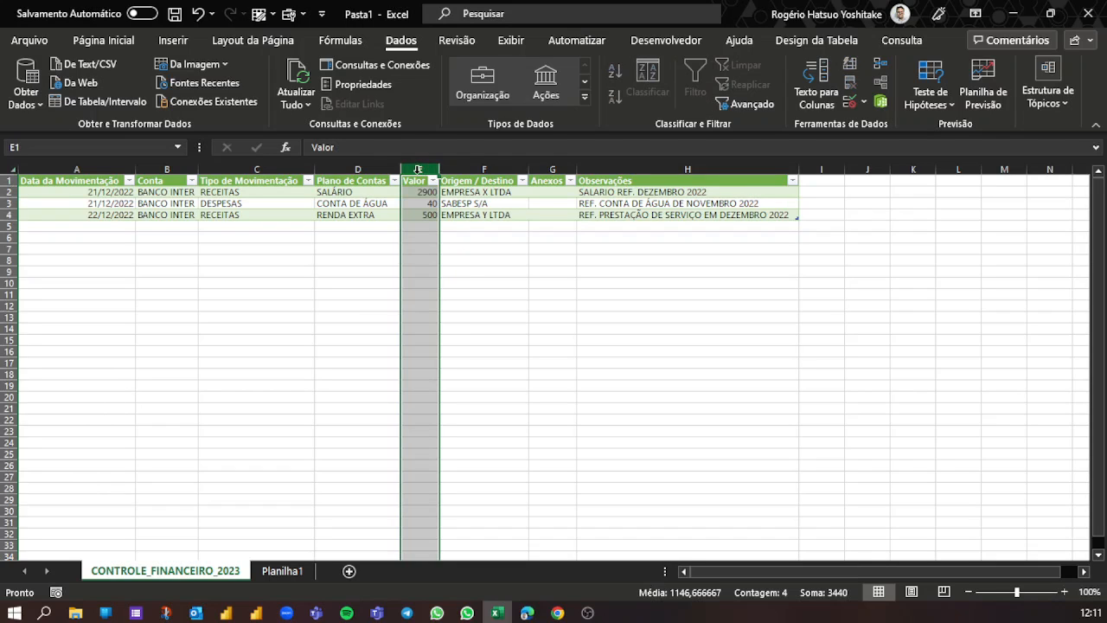
click(104, 40)
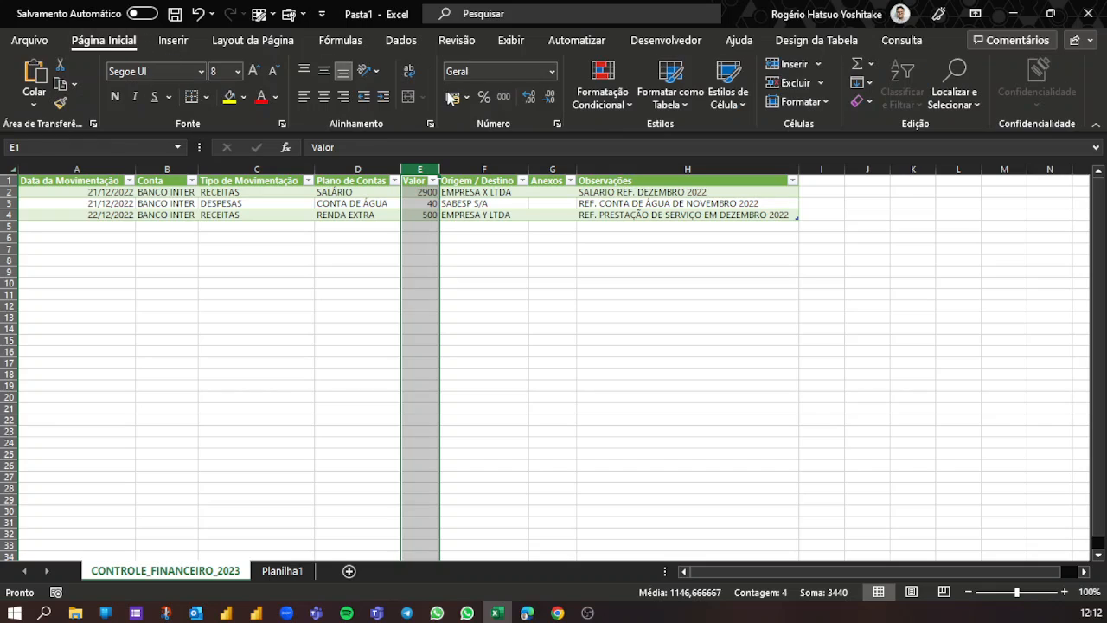
click(510, 95)
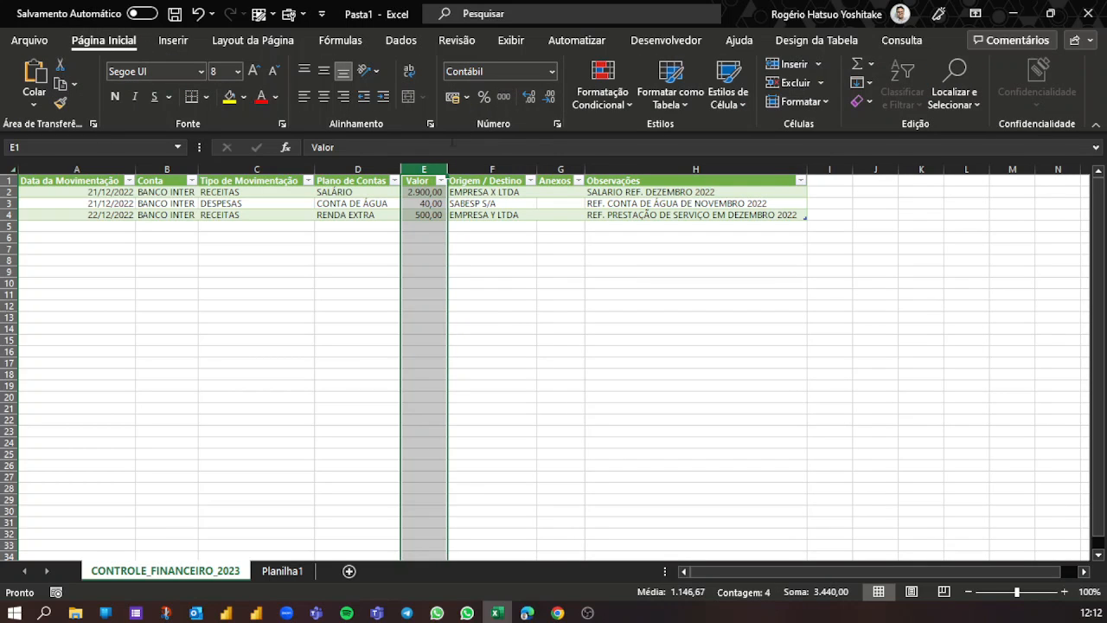
click(453, 260)
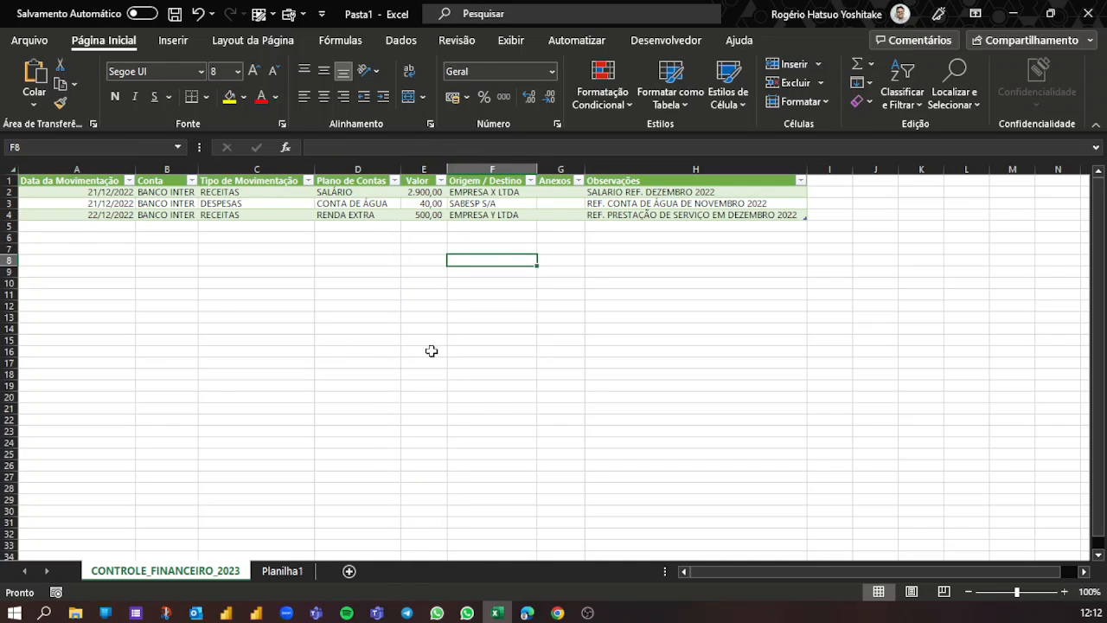
click(486, 333)
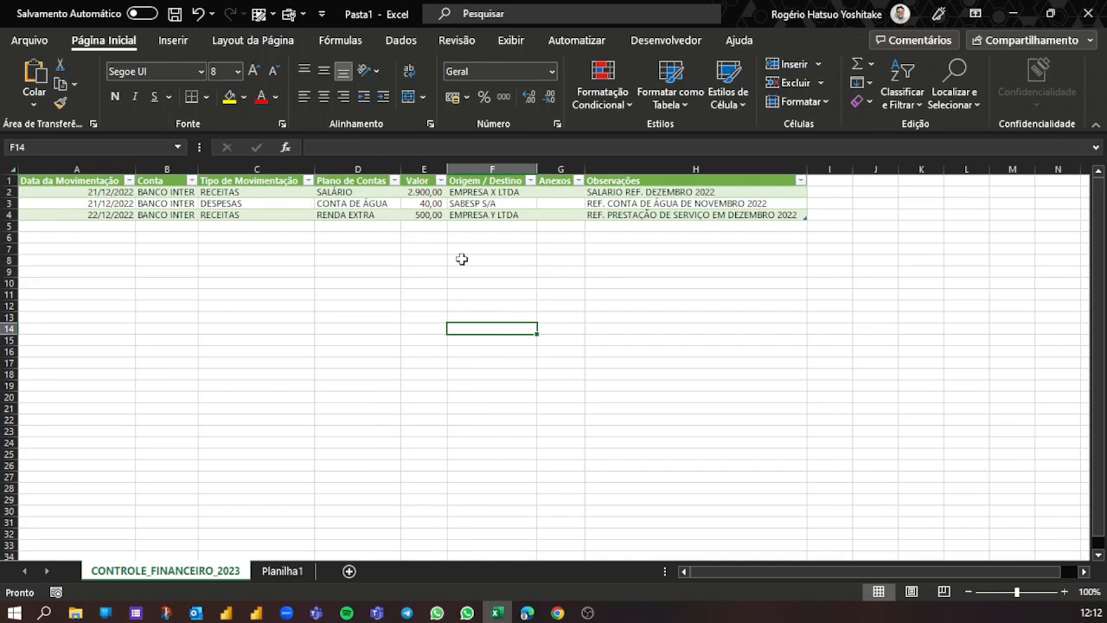
- Switch to the response sheet in Chrome and delete the CONTA DE ÁGUA expense row
click(8, 203)
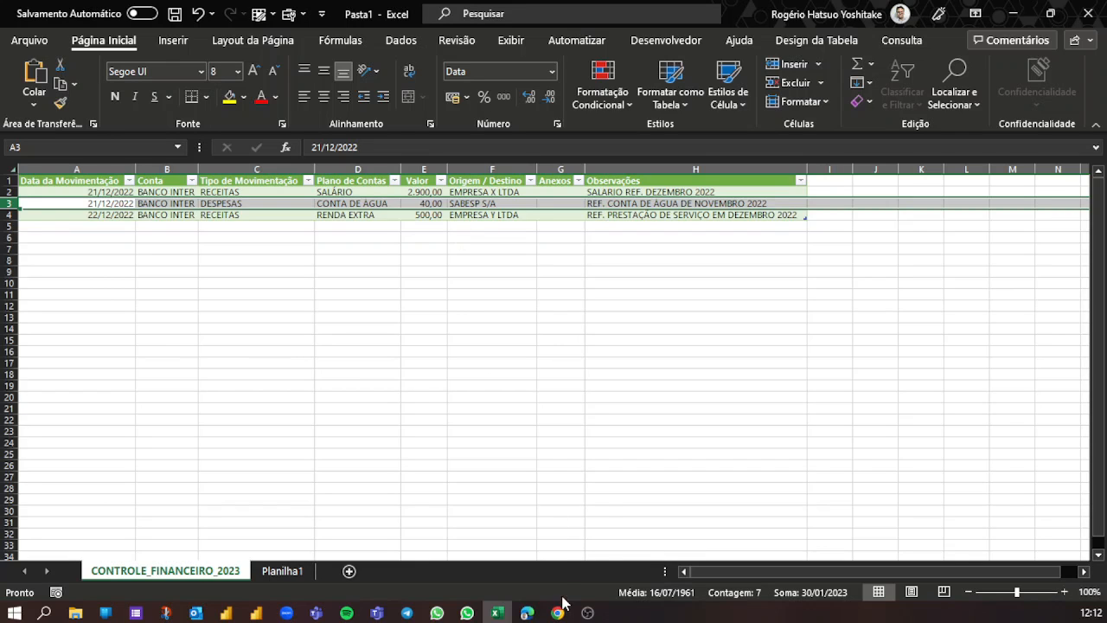
mouse_move(558, 611)
click(514, 545)
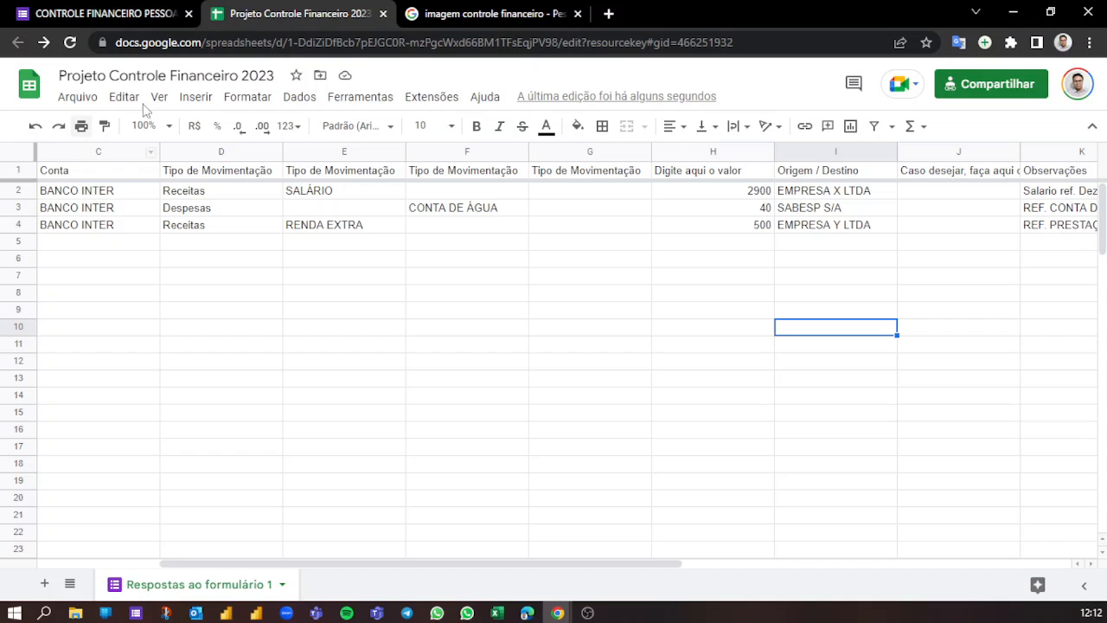
click(17, 207)
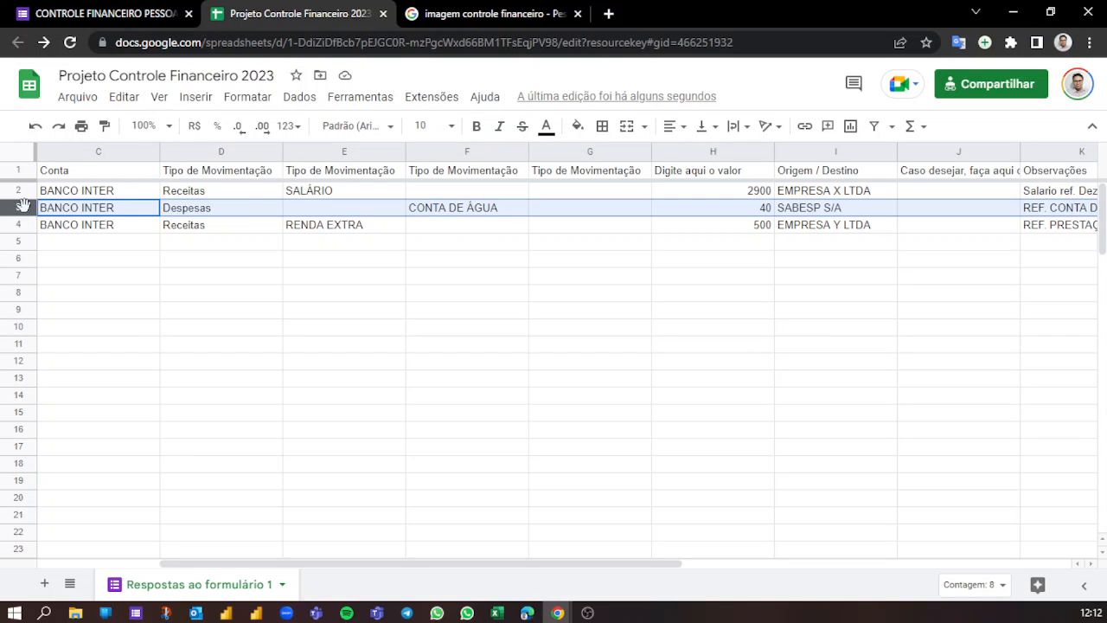
right_click(22, 213)
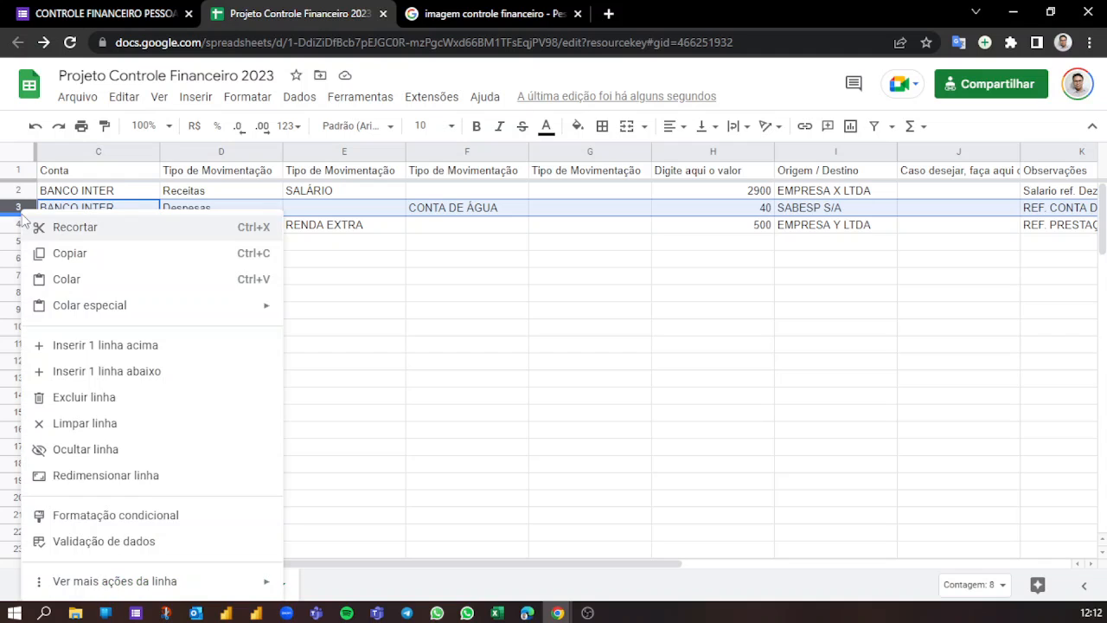
click(98, 400)
click(423, 277)
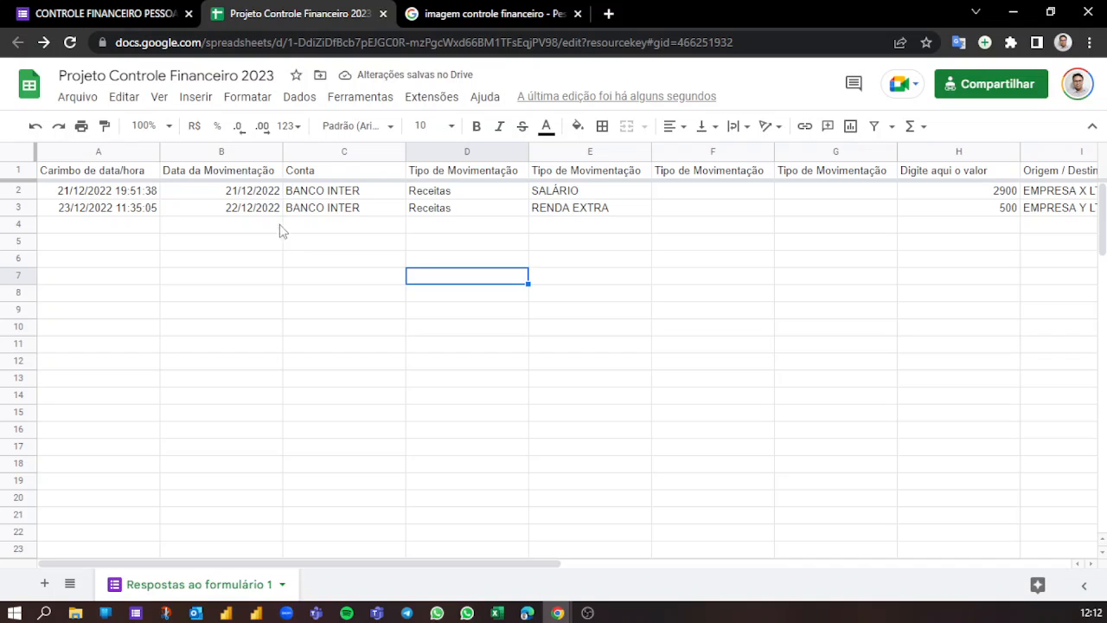
- Return to Excel and refresh all data connections to carry the source row deletion into the loaded table
click(497, 613)
click(408, 339)
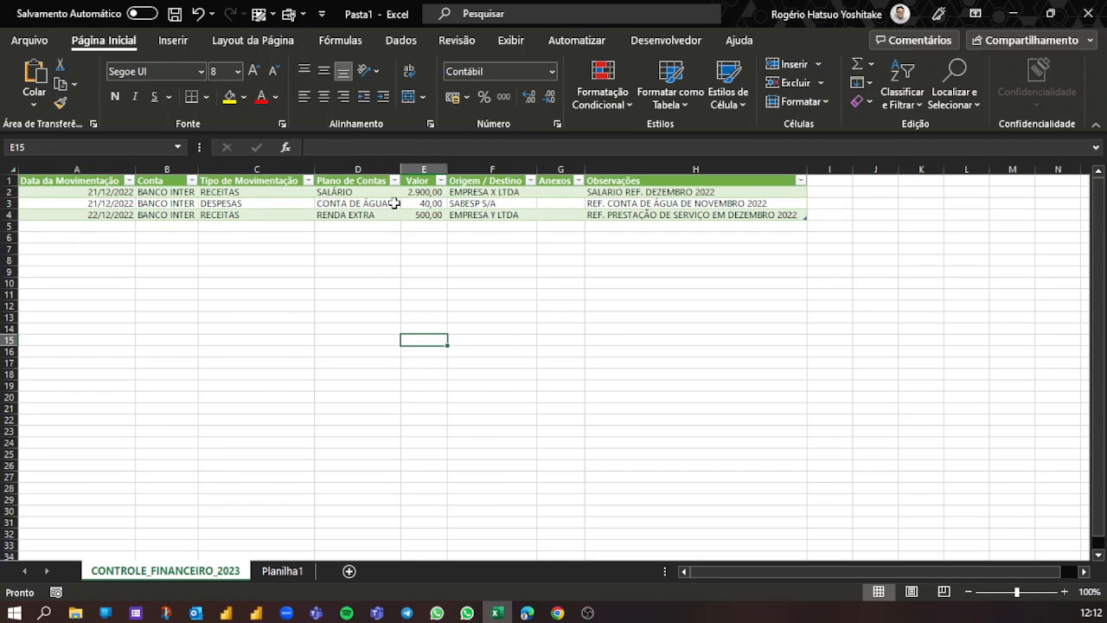
click(400, 43)
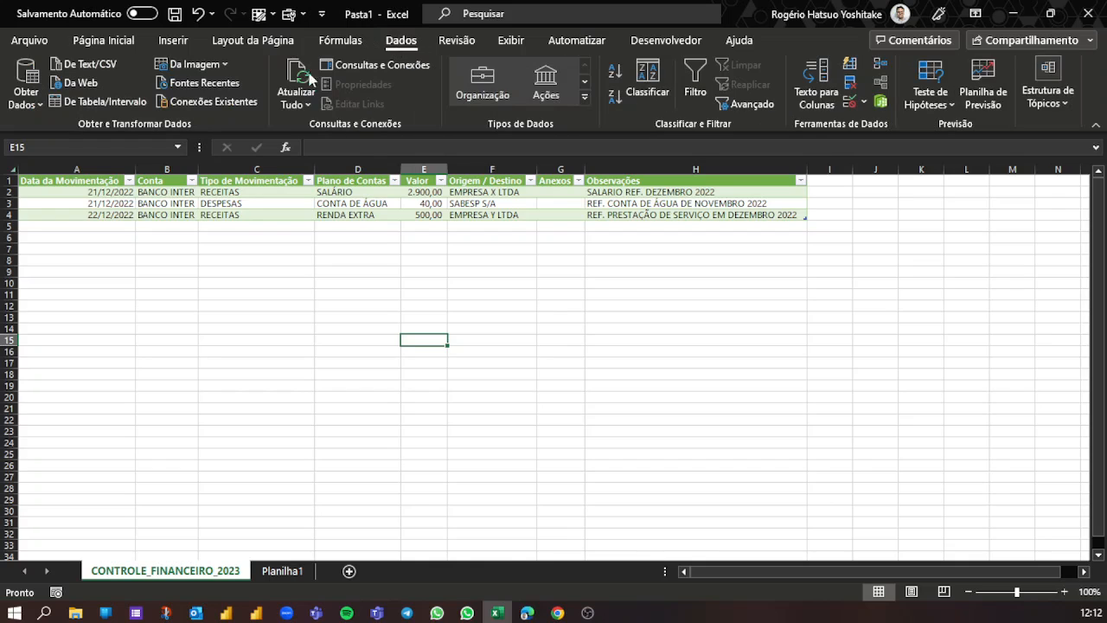
click(298, 73)
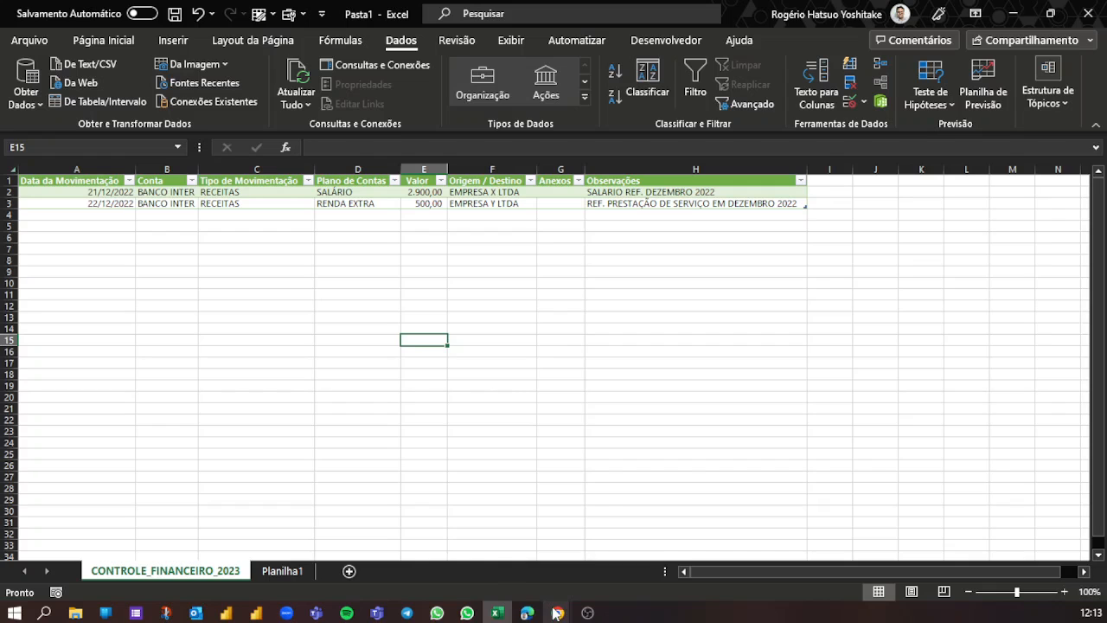
- Switch to the CONTROLE FINANCEIRO PESSOAL form in Chrome and open its fill-in preview
mouse_move(557, 613)
click(511, 553)
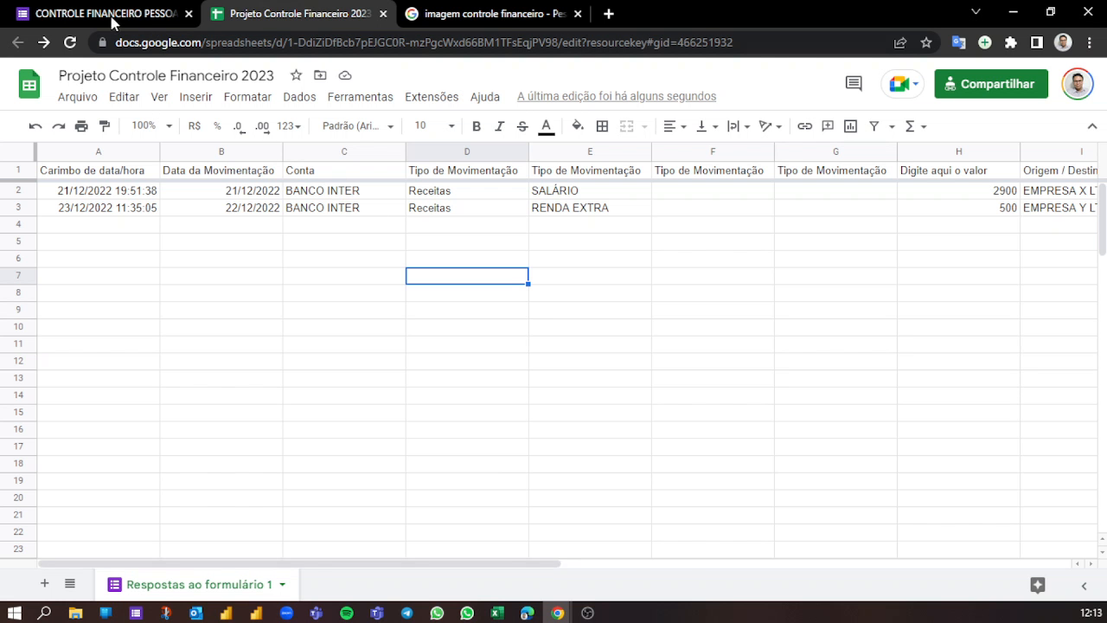
click(113, 18)
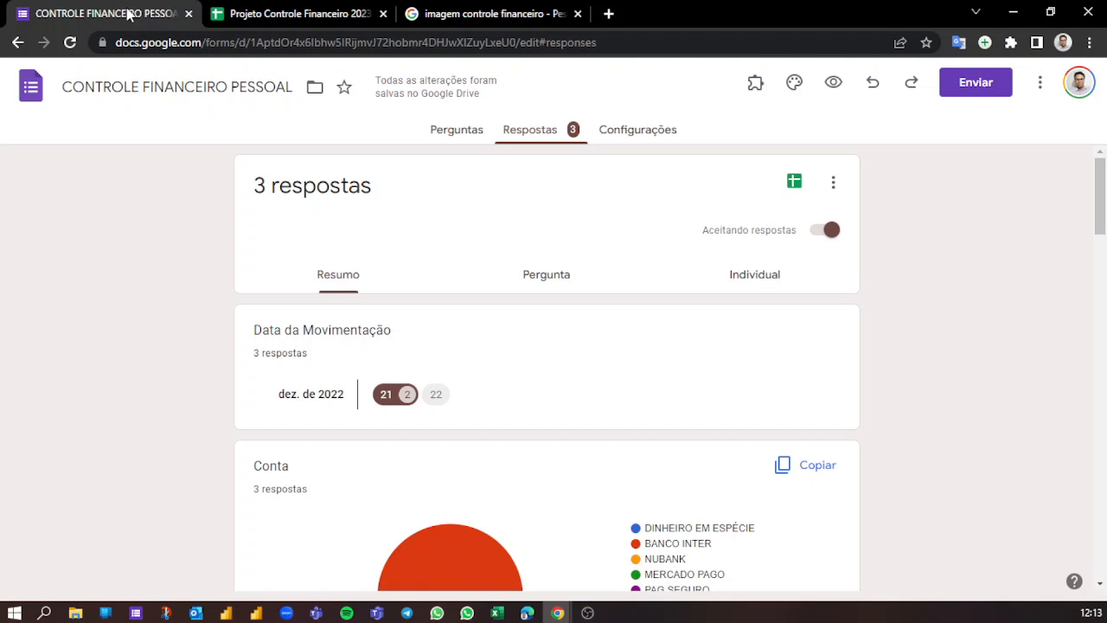
click(837, 81)
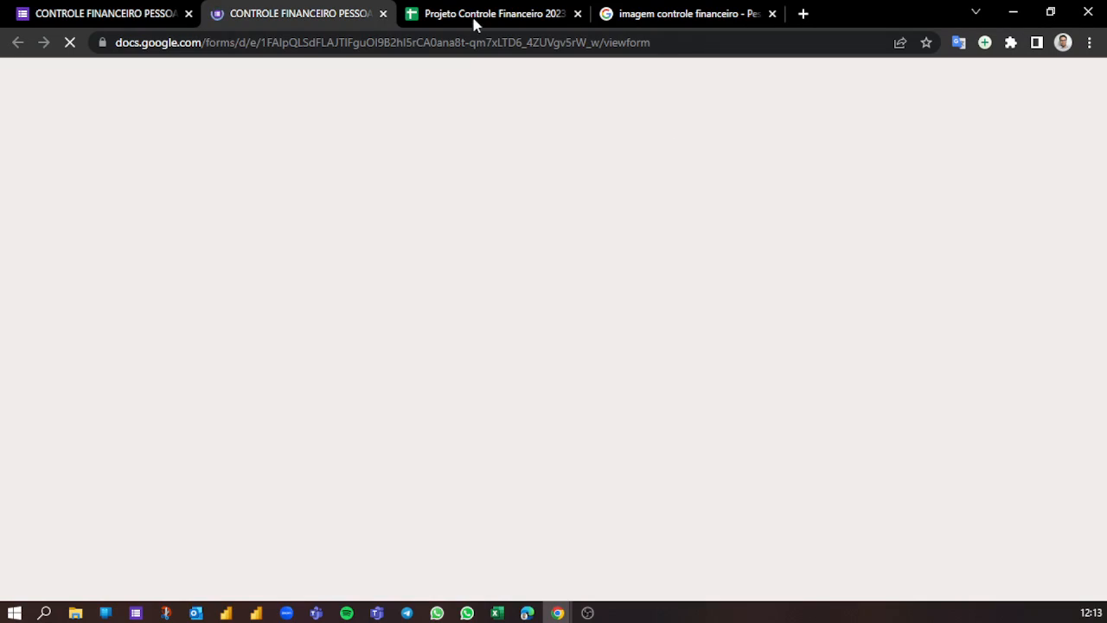
- Start a form entry dated 23/12/2022 for account BANCO INTER with movement type Despesas and continue to the expense section
scroll(526, 253, down, 3)
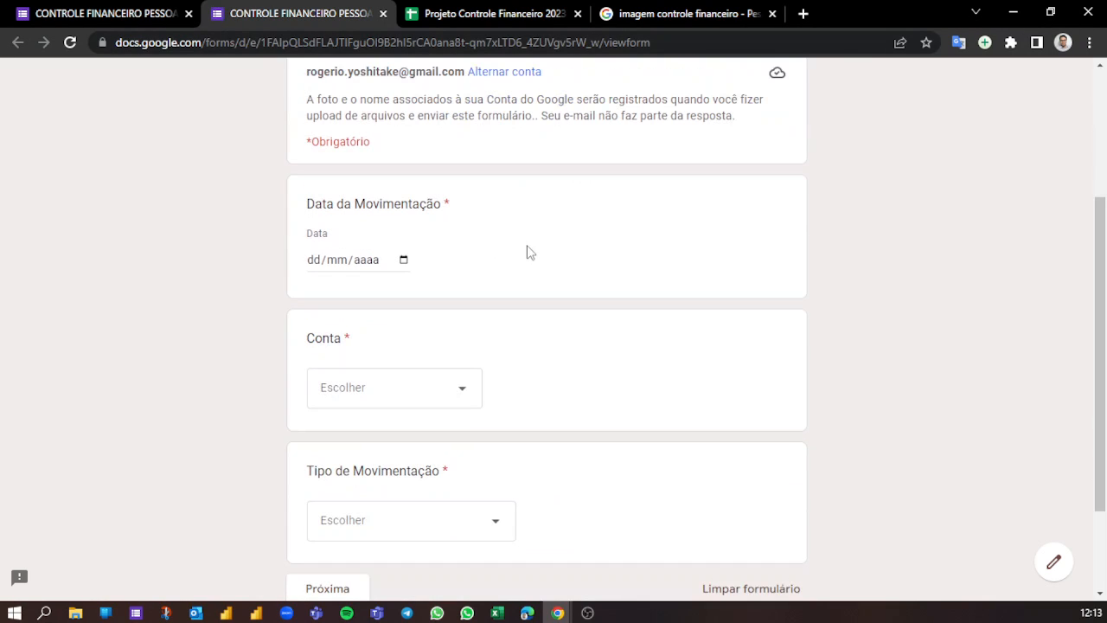
click(403, 260)
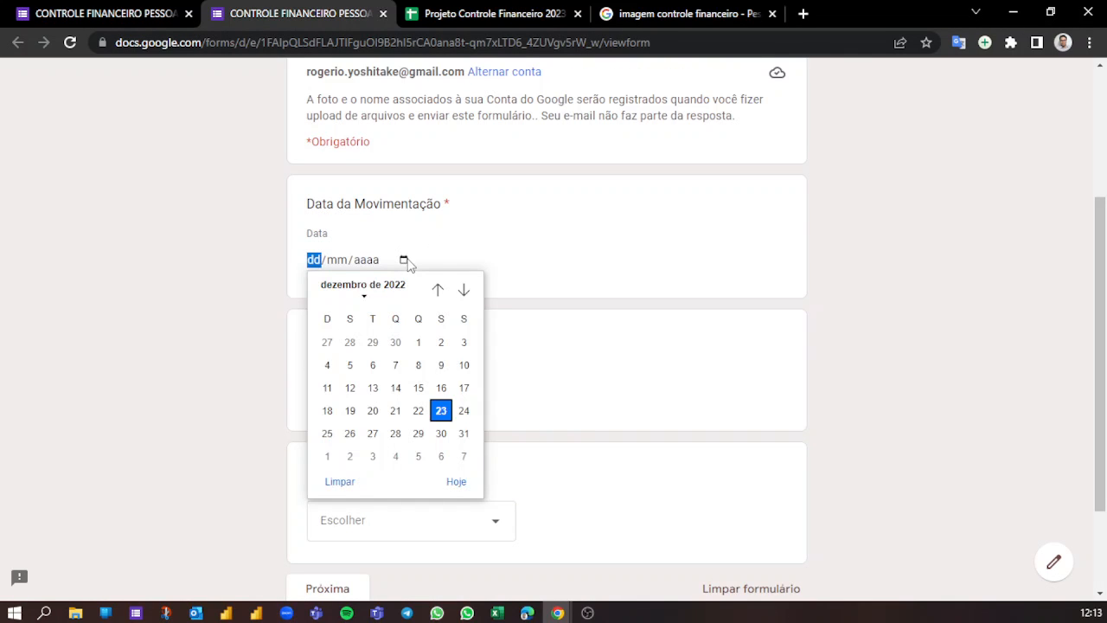
click(441, 409)
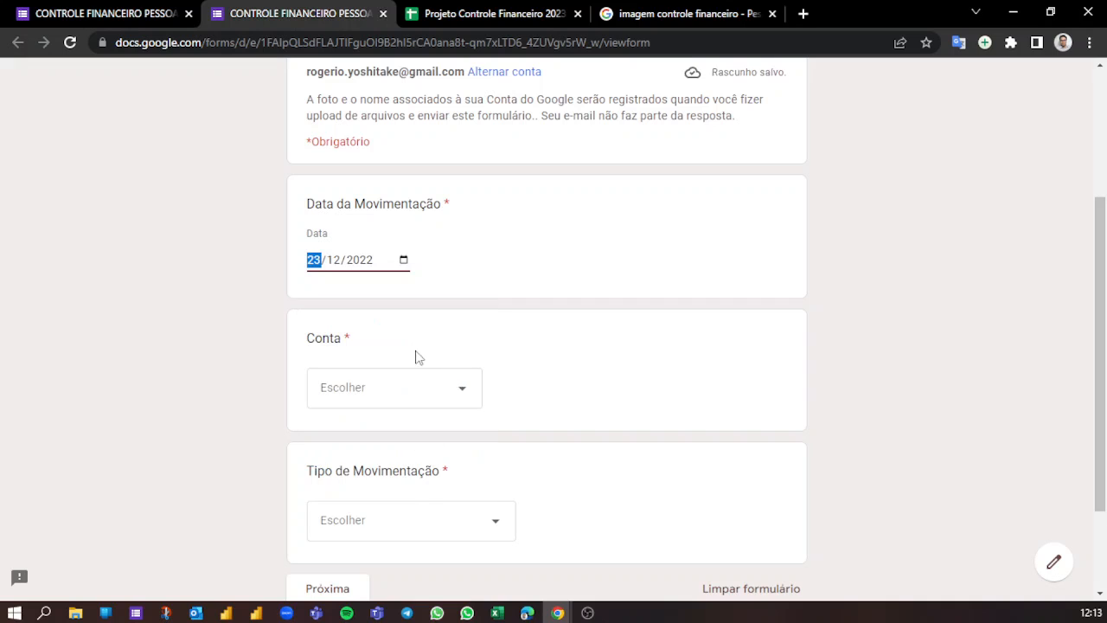
click(356, 398)
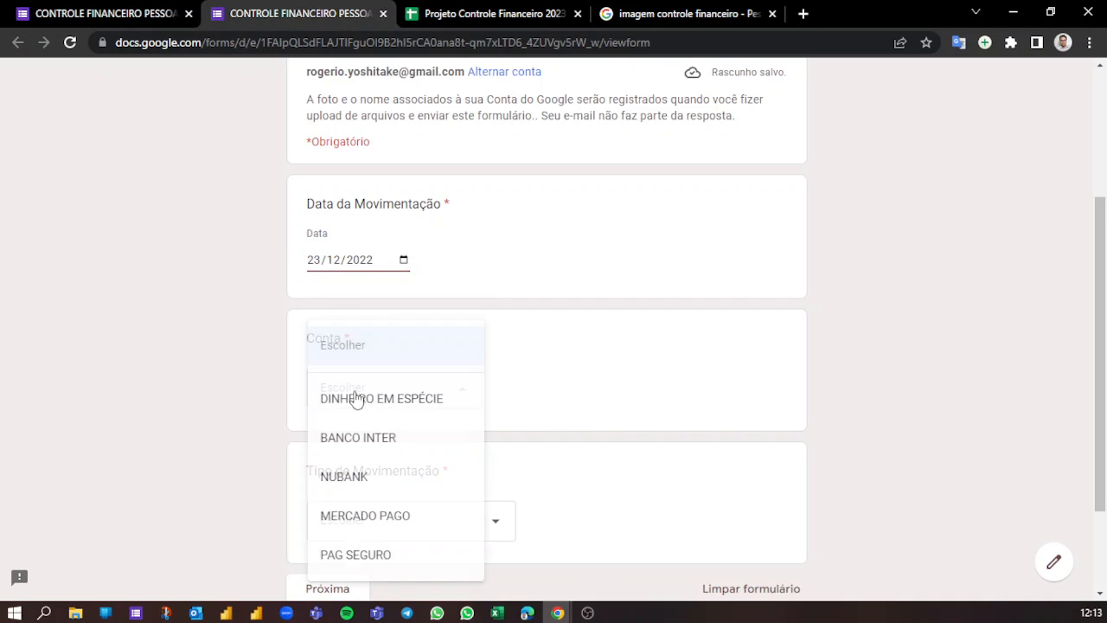
click(390, 438)
scroll(472, 340, down, 2)
click(407, 427)
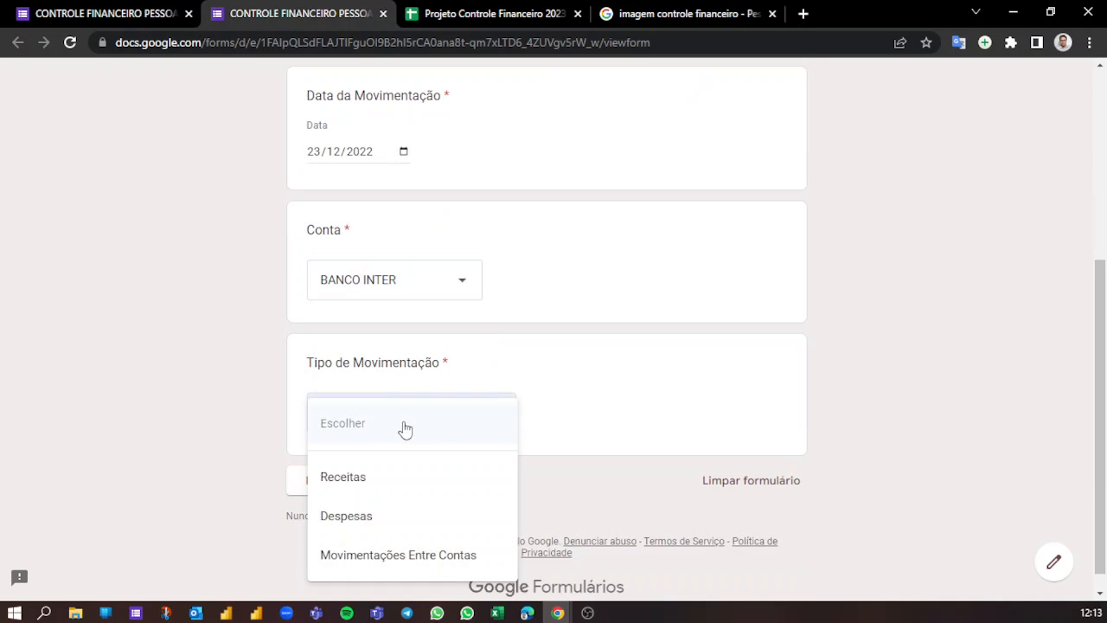
click(346, 516)
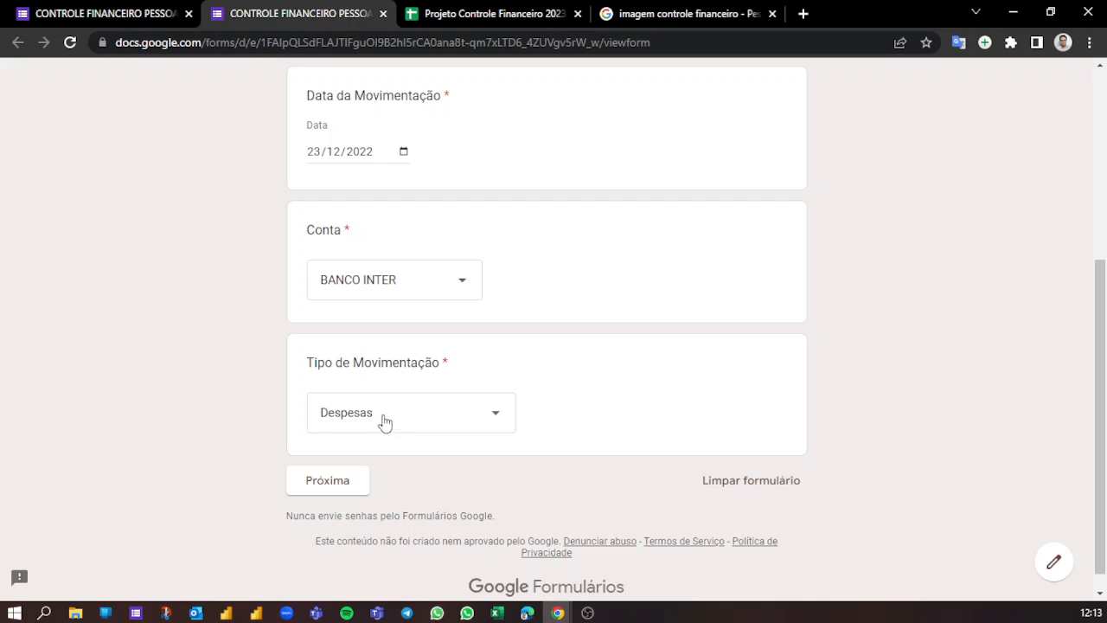
scroll(338, 457, down, 1)
click(342, 466)
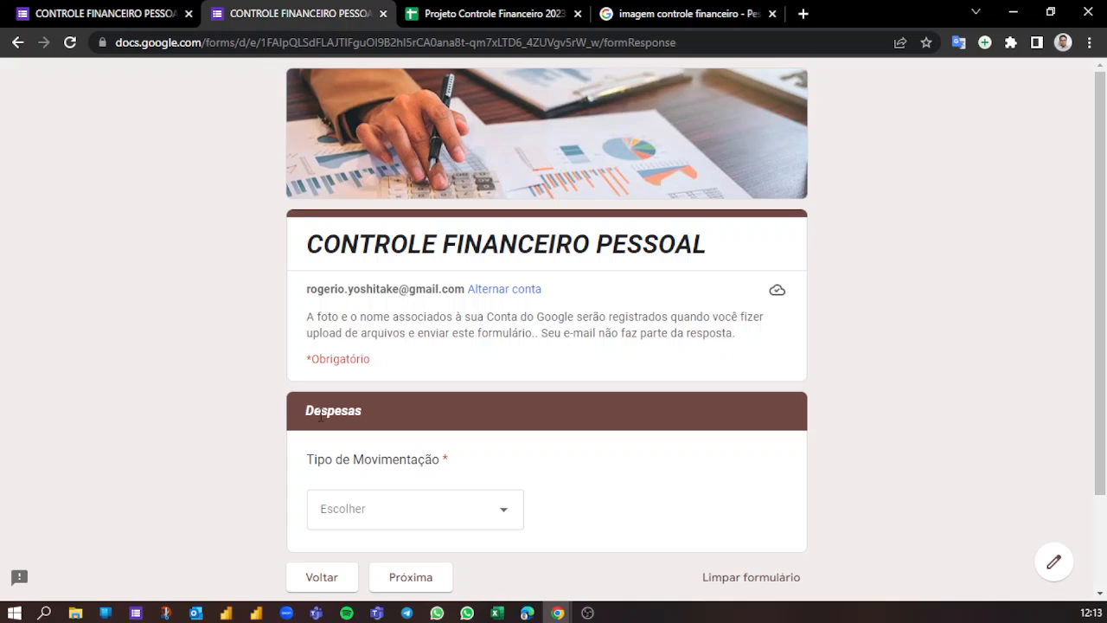
- Choose CONTA DE ENERGIA ELÉTRICA as the expense type and continue to the Valores section
scroll(429, 432, down, 2)
click(425, 413)
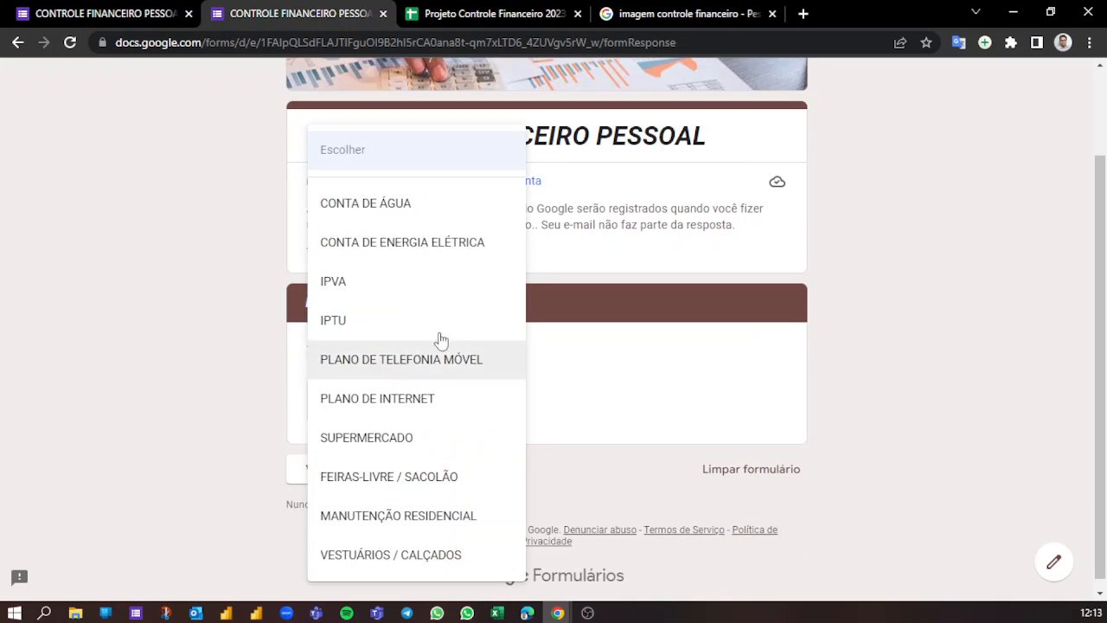
click(377, 245)
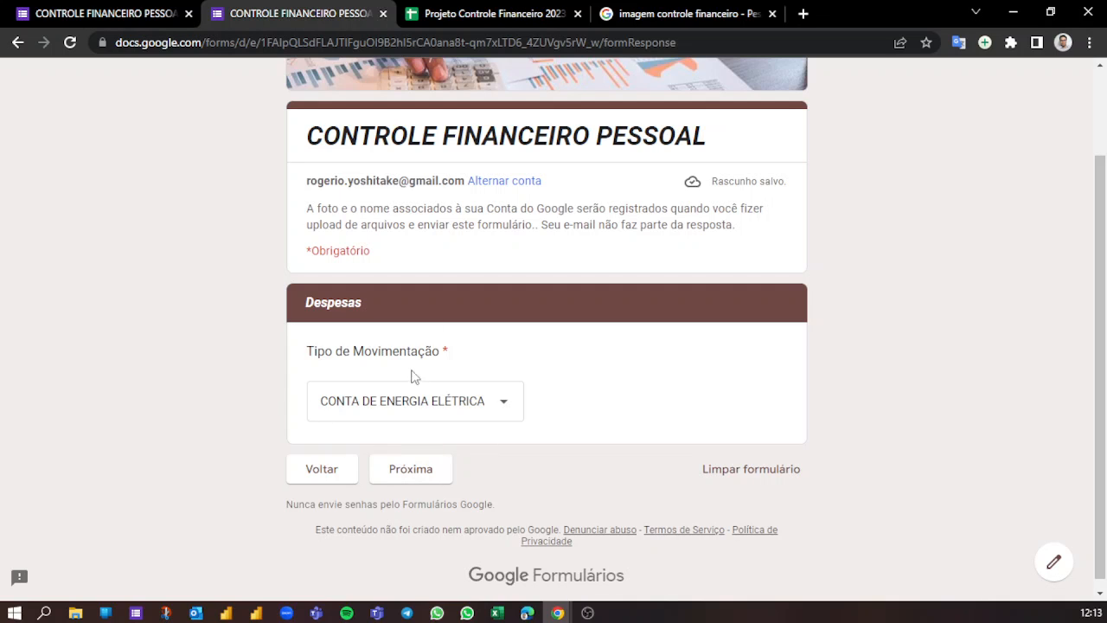
click(426, 472)
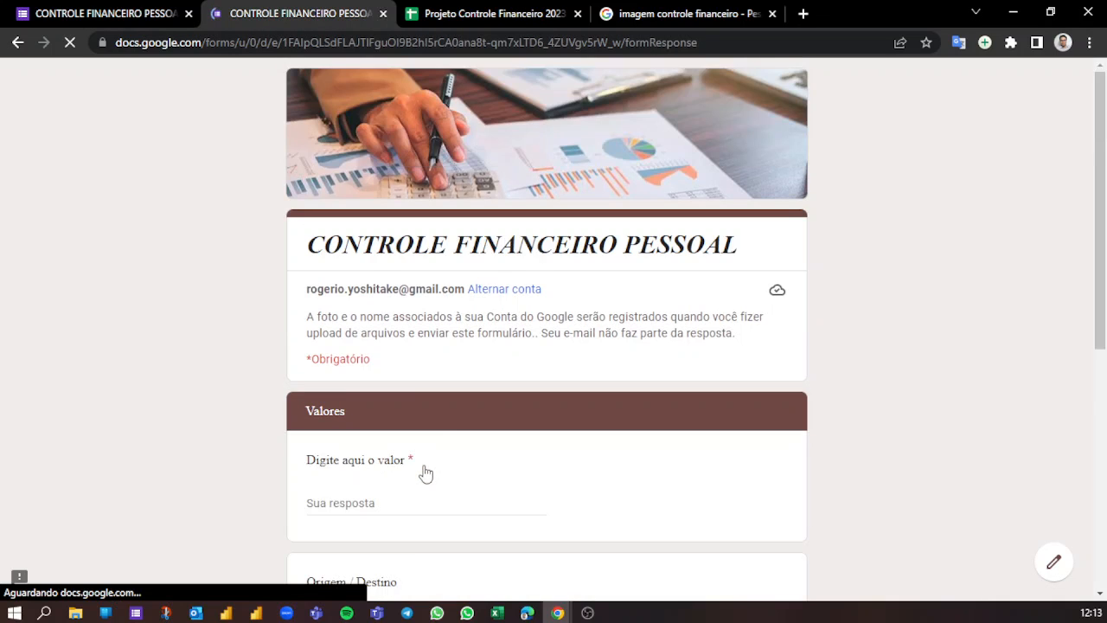
- Enter the value 75,00 and set Origem / Destino to EDP BANDEIRANTE S/A
scroll(415, 423, down, 2)
click(364, 335)
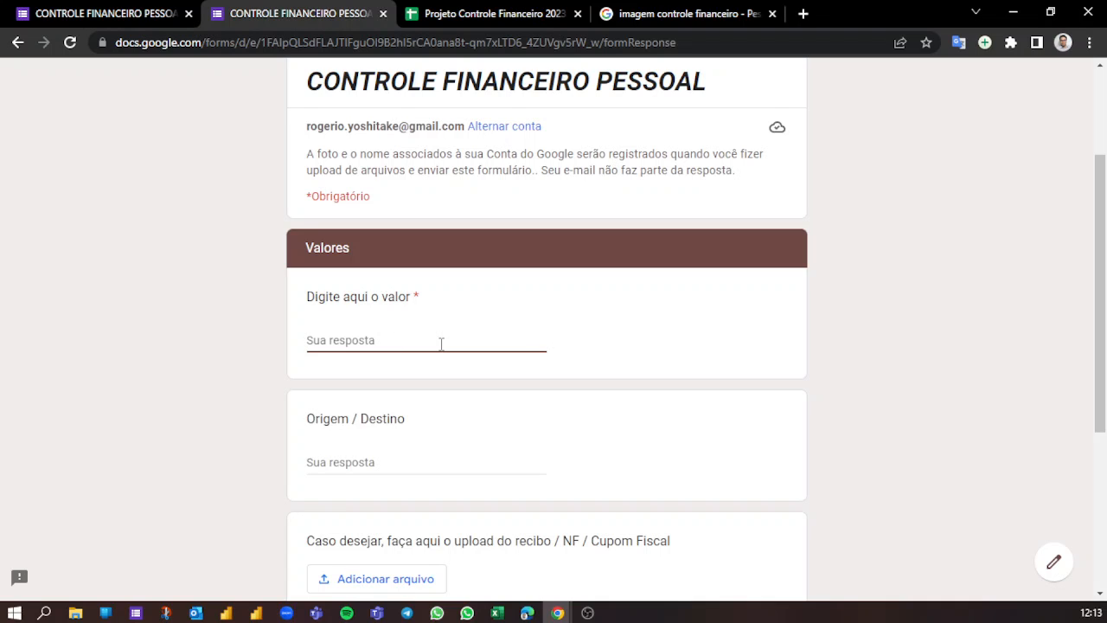
text(75)
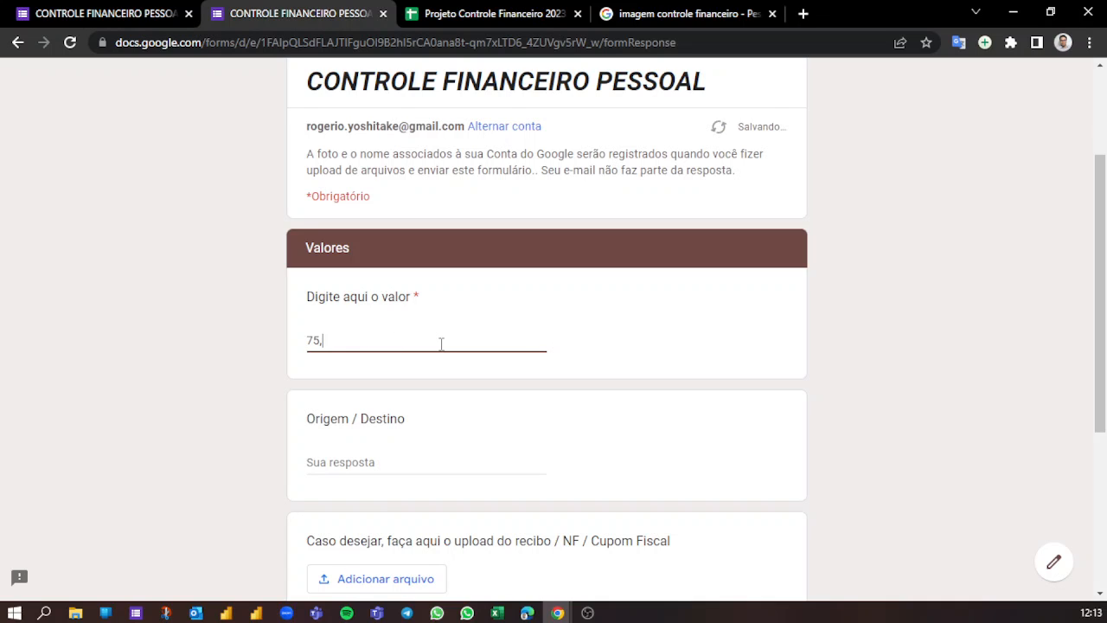
click(377, 458)
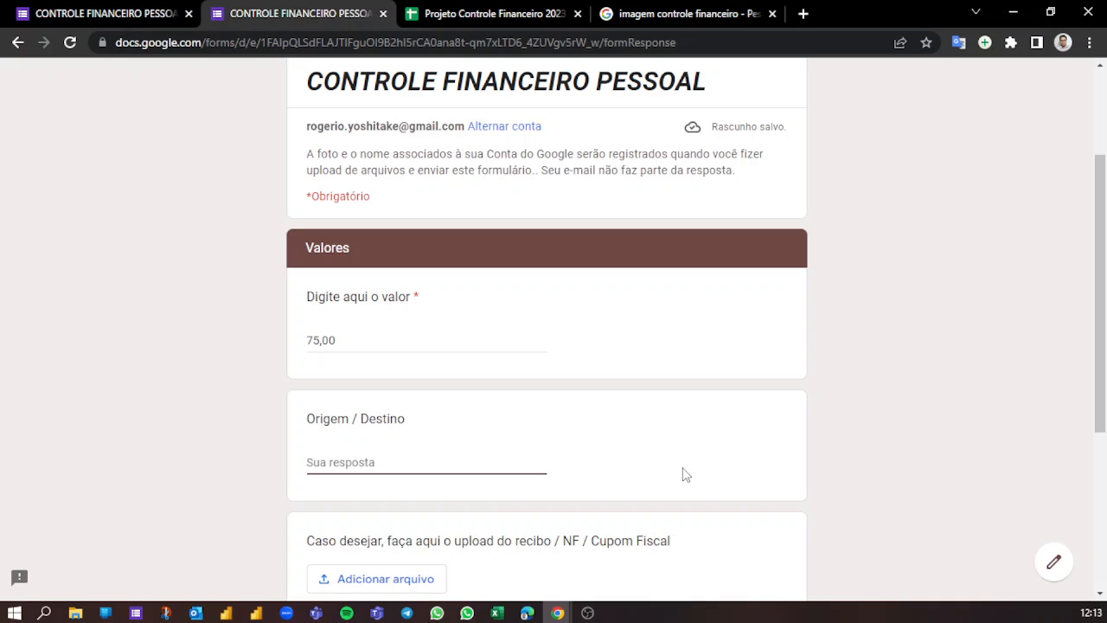
text(EDP BANDEIRANTE S/A)
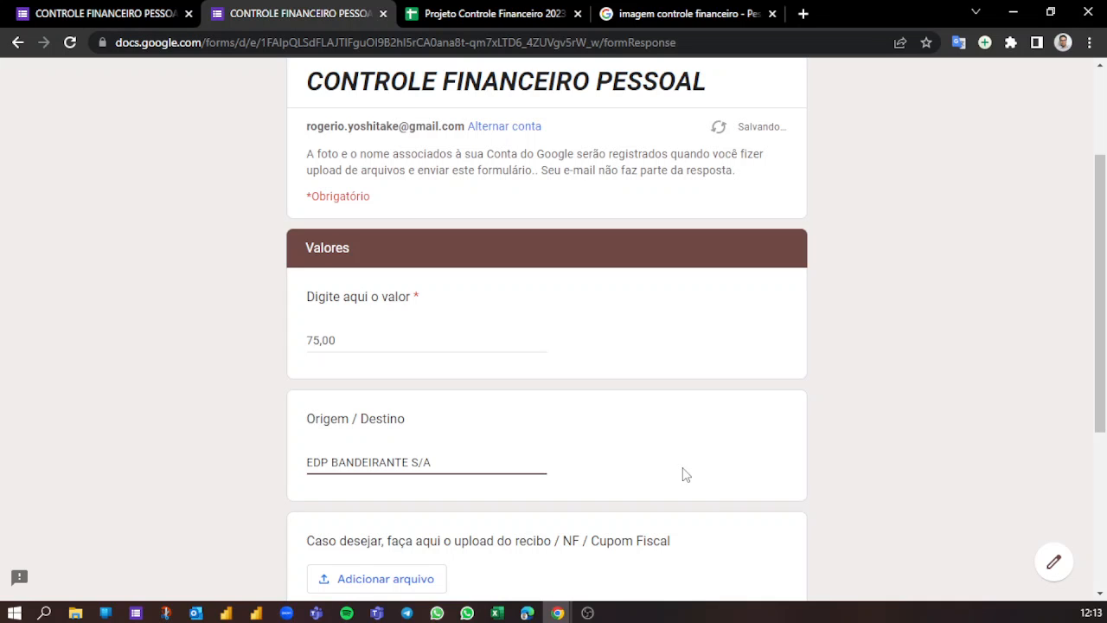
click(636, 458)
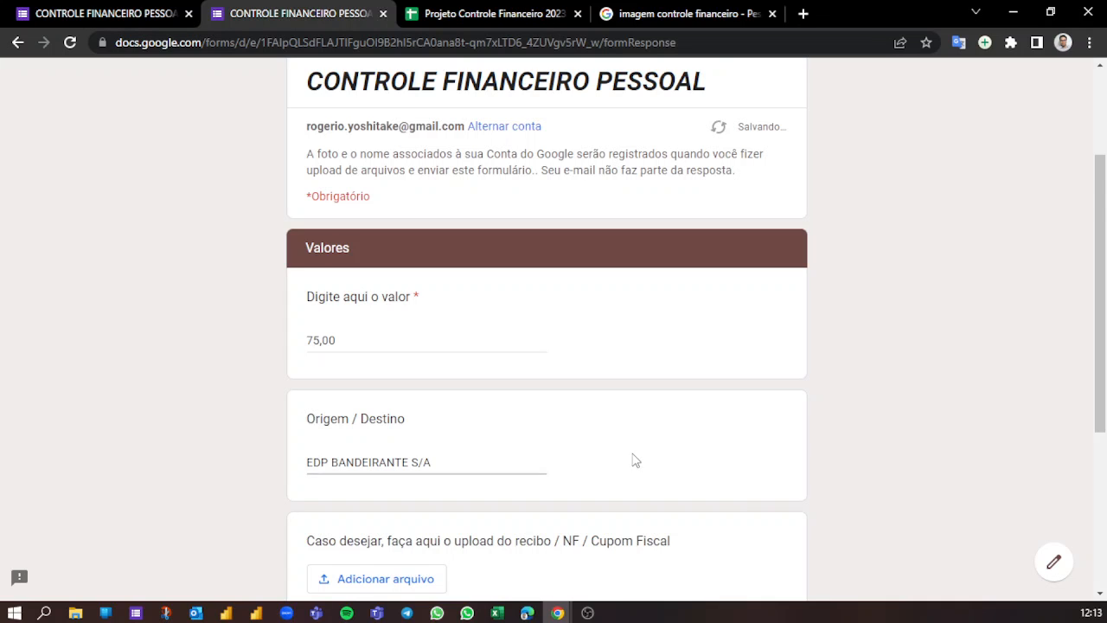
- Enter "ref. a conta de luz de dezembro de 2022" under Observações and submit the form response
scroll(557, 378, down, 1)
scroll(404, 332, down, 1)
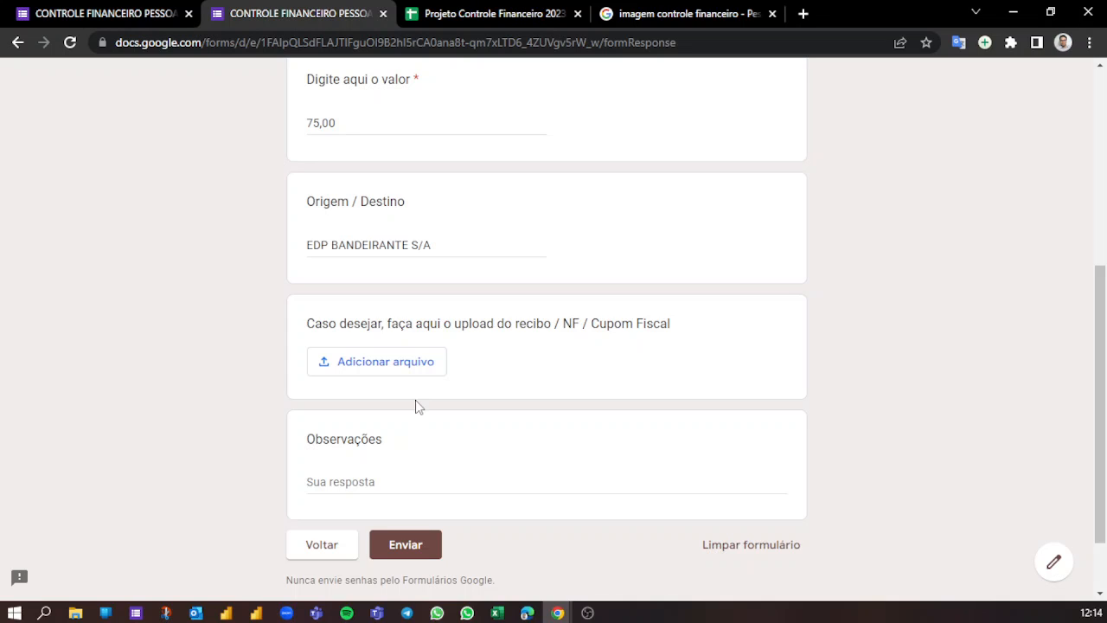
click(378, 475)
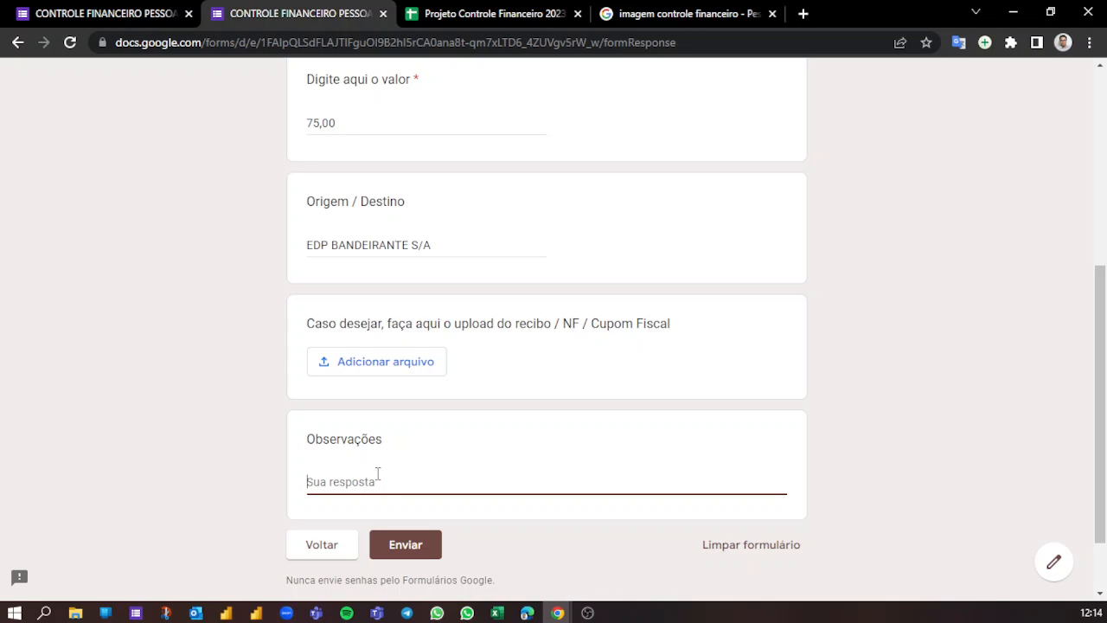
text(ref. a conta de luz de dezembro de )
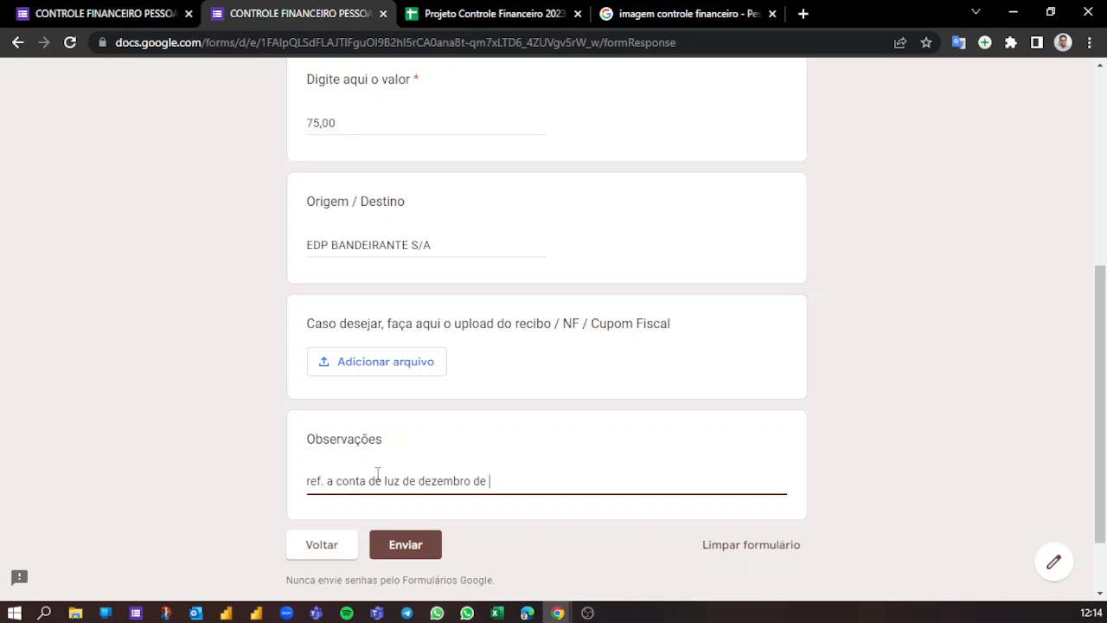
text(2022)
drag(524, 484, 256, 449)
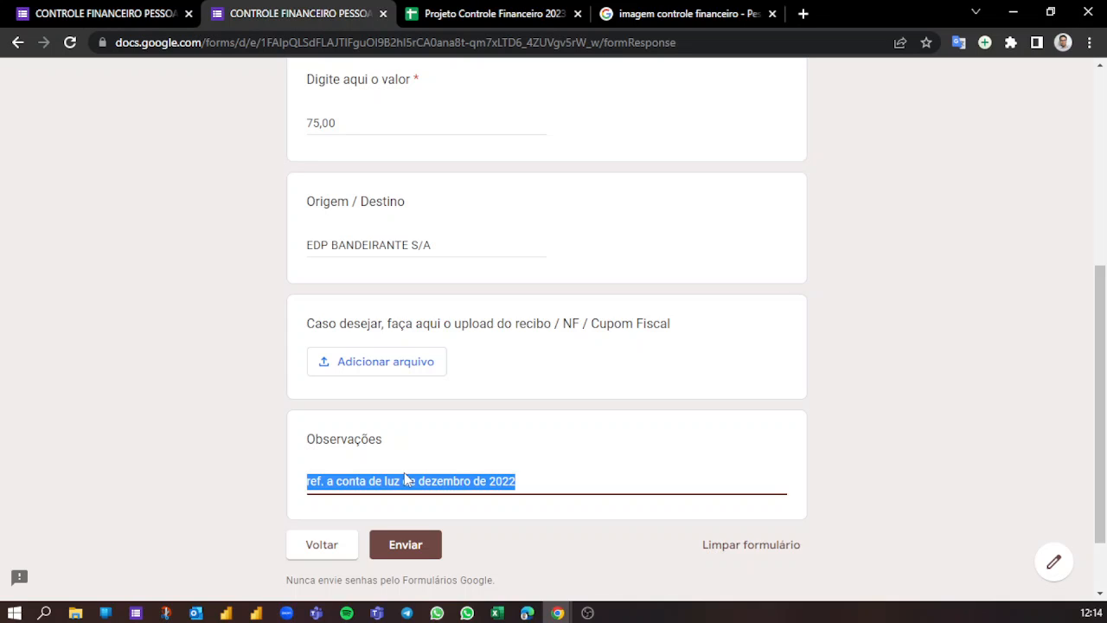
click(485, 562)
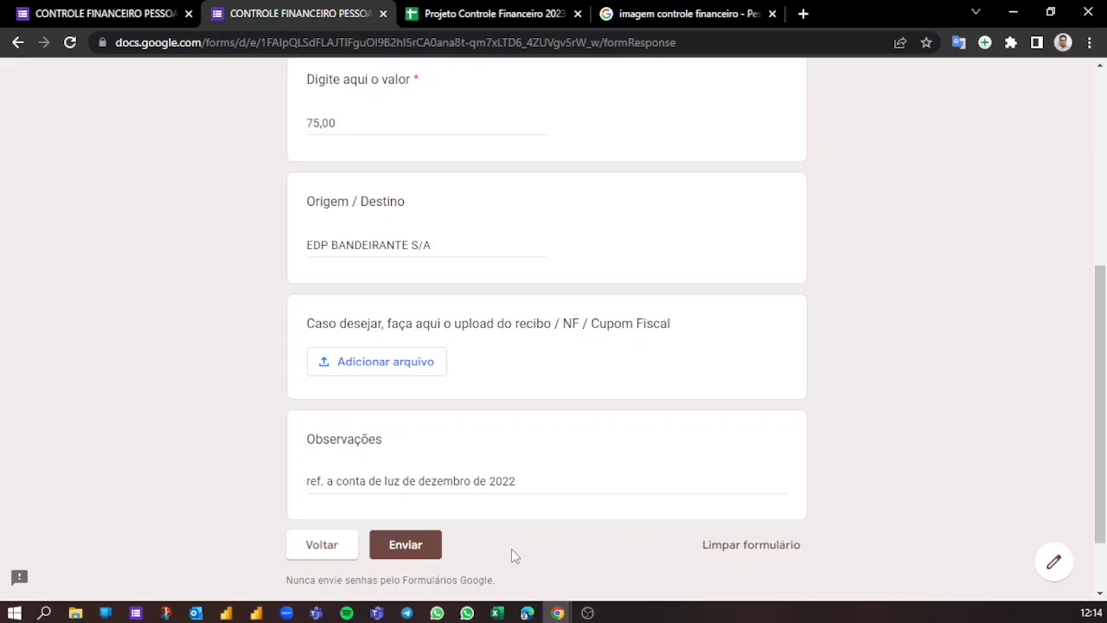
click(417, 545)
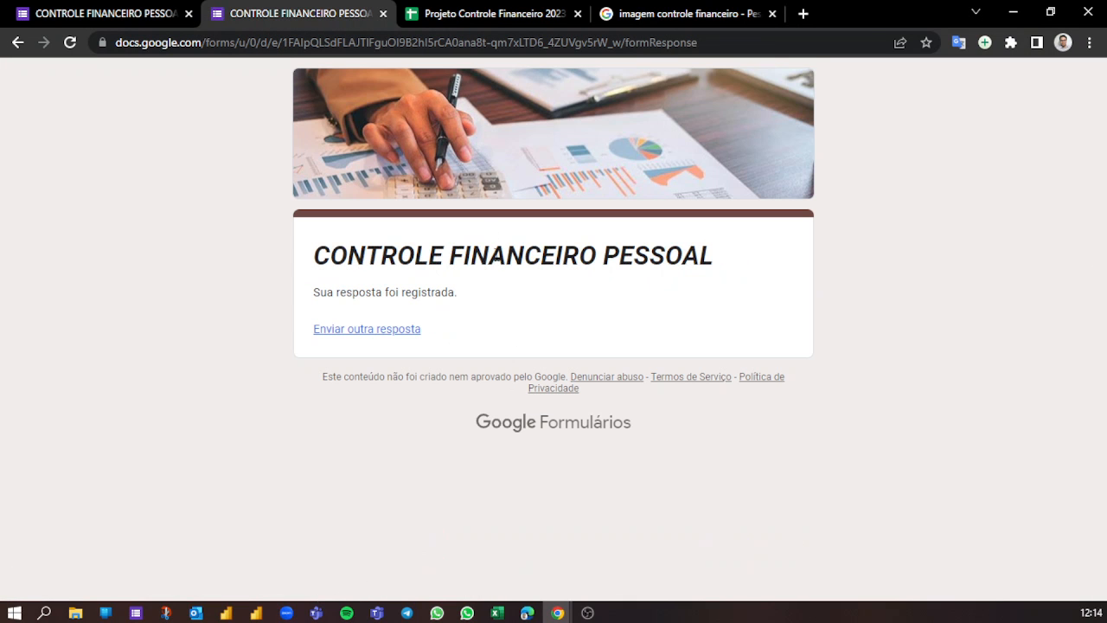
- Select the new response in row 4 of the response sheet, then switch to Excel and refresh all data connections
click(456, 12)
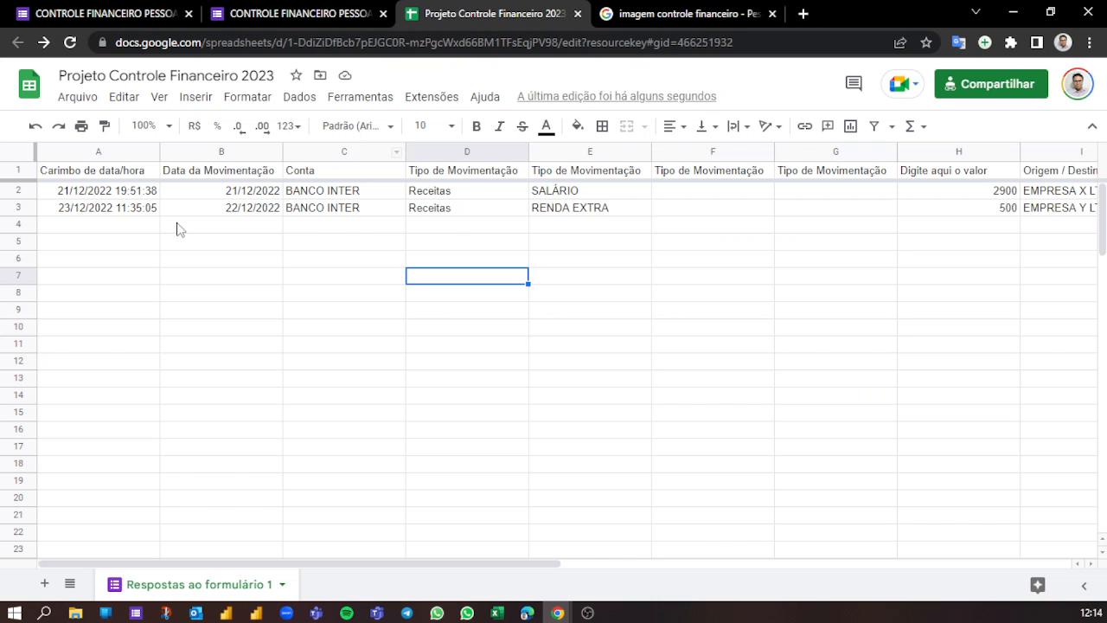
click(18, 225)
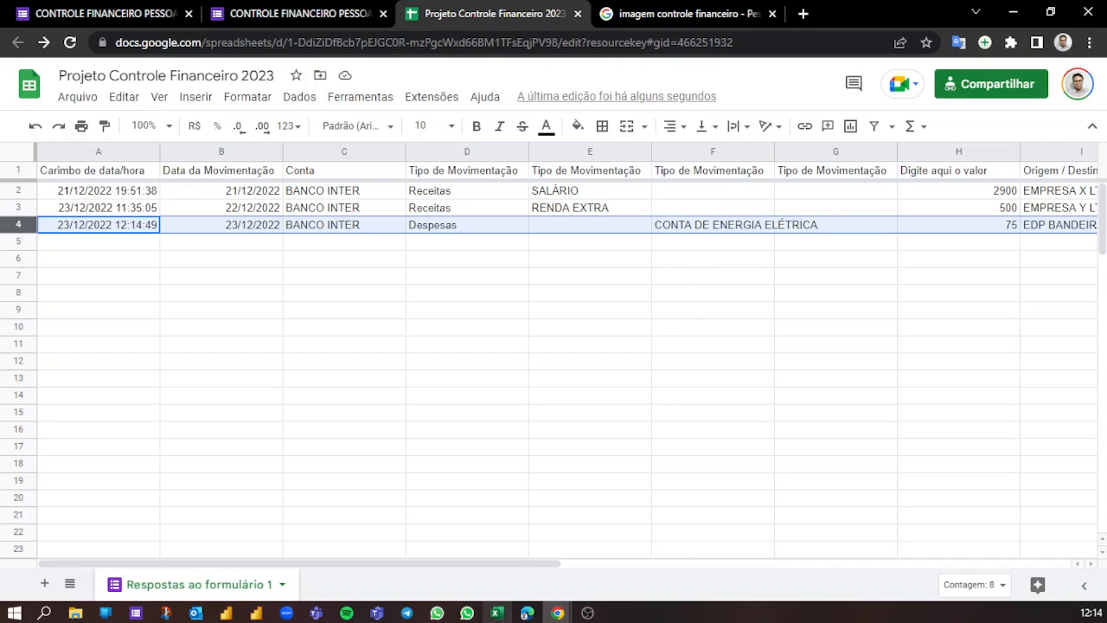
click(497, 612)
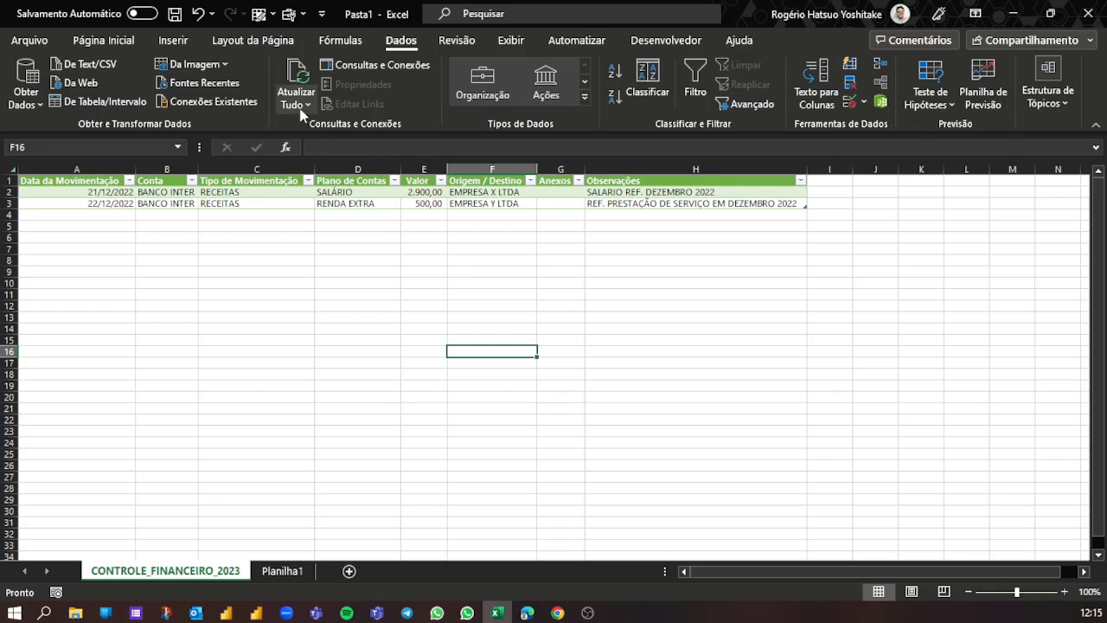
click(299, 76)
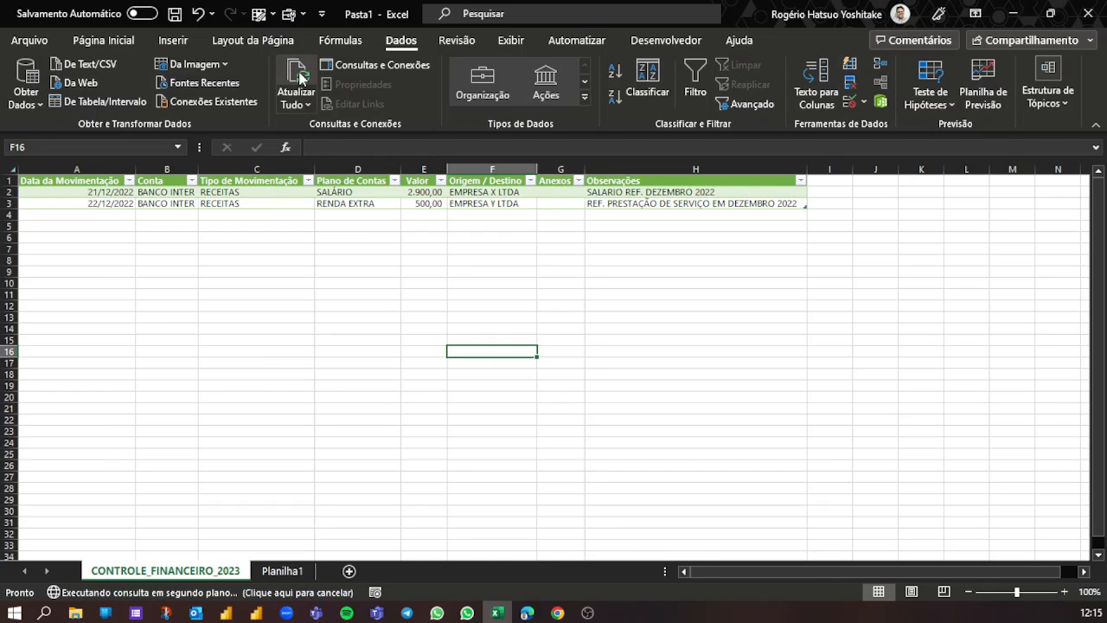
- Examine the new expense row in the refreshed table, from Plano de Contas through Valor, Origem / Destino, Anexos and Observações
click(364, 212)
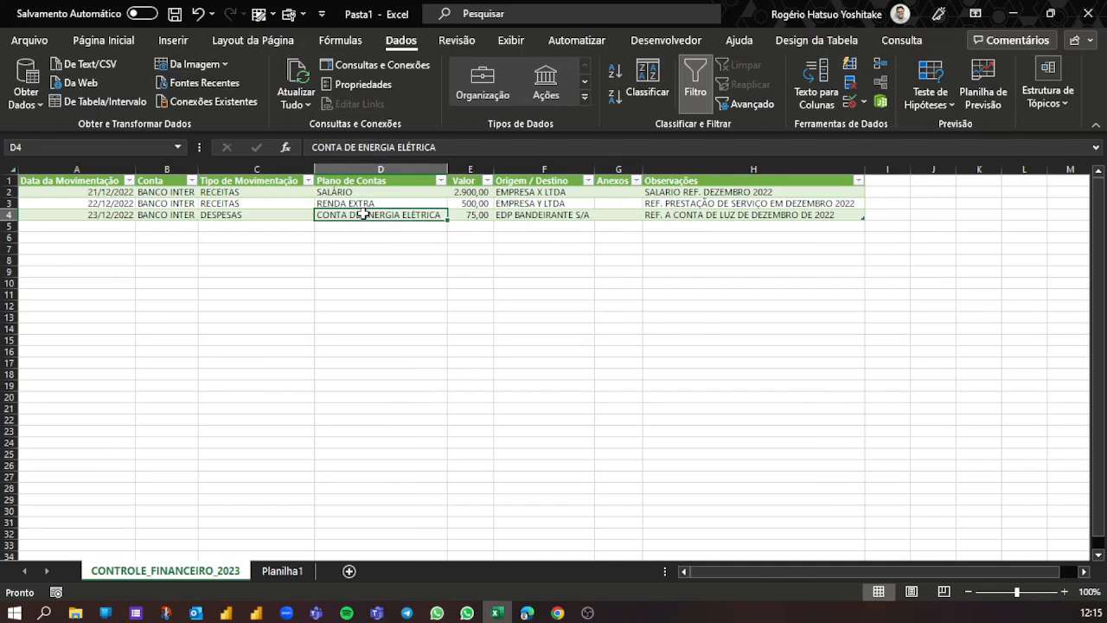
click(477, 213)
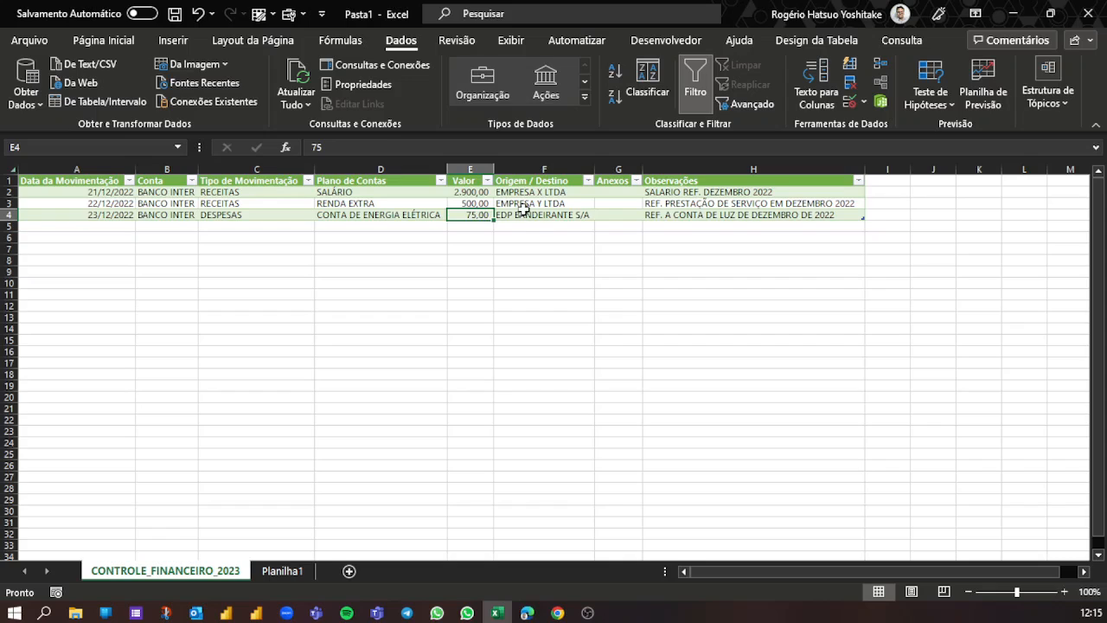
click(522, 214)
click(608, 215)
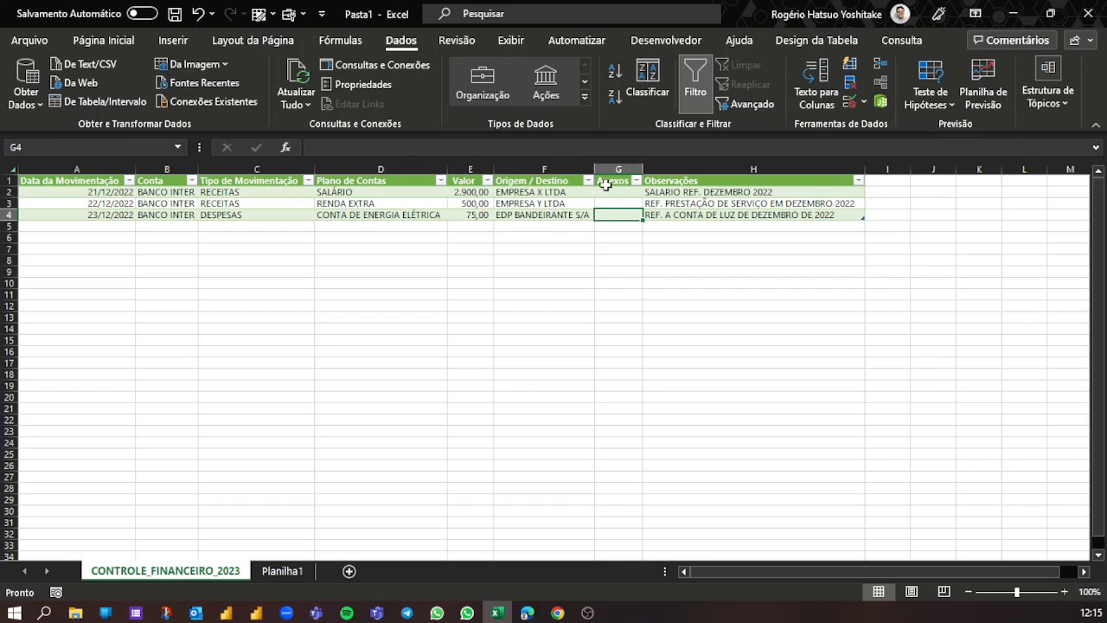
click(683, 212)
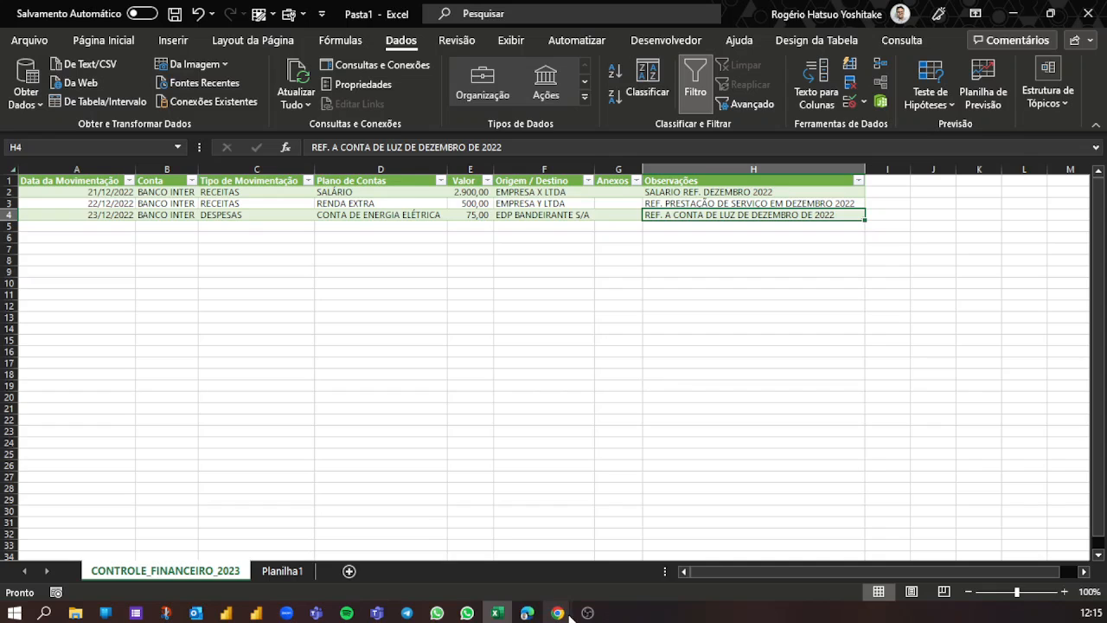
- Switch to Chrome and view the questions of the CONTROLE FINANCEIRO PESSOAL form in its editor
mouse_move(557, 612)
click(522, 548)
click(159, 14)
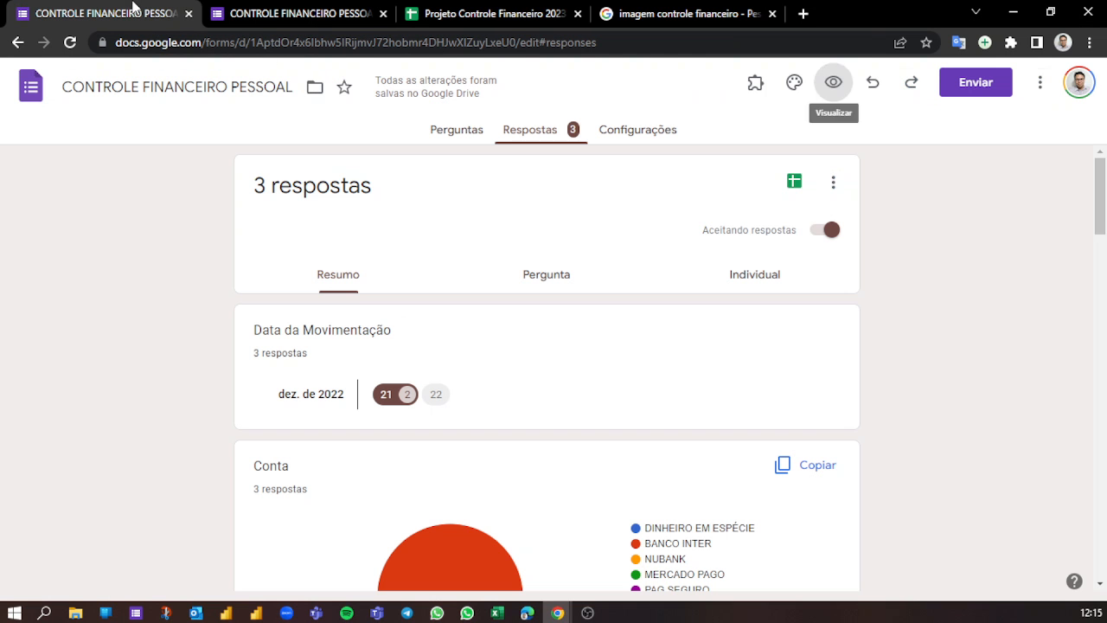
click(448, 130)
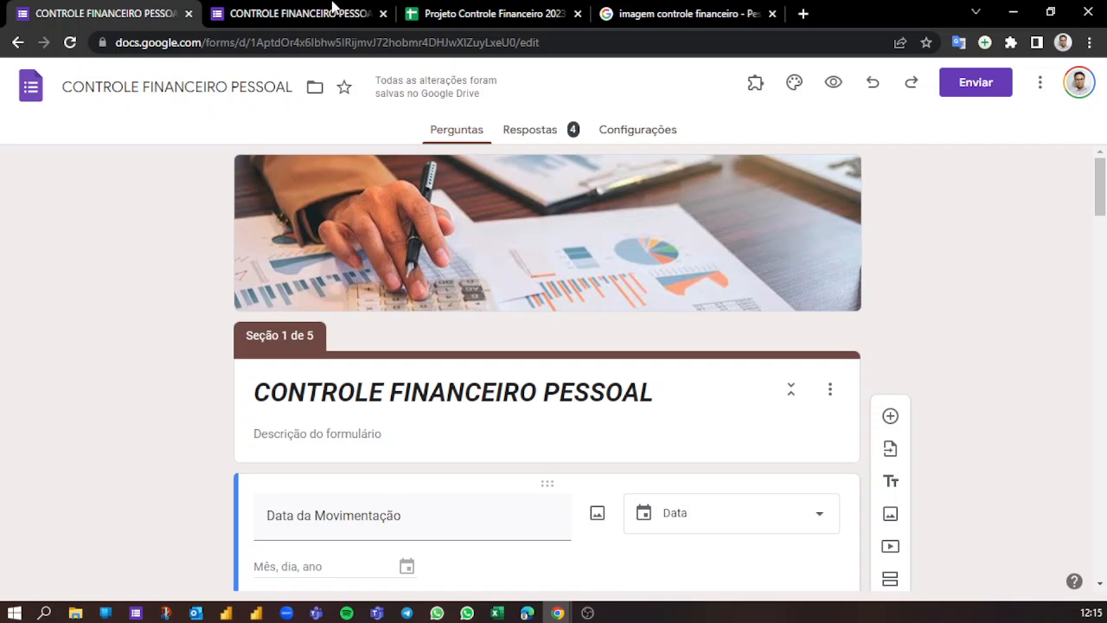
- Review the response sheet and its sharing settings without changing them, then switch back to the Excel table
click(467, 10)
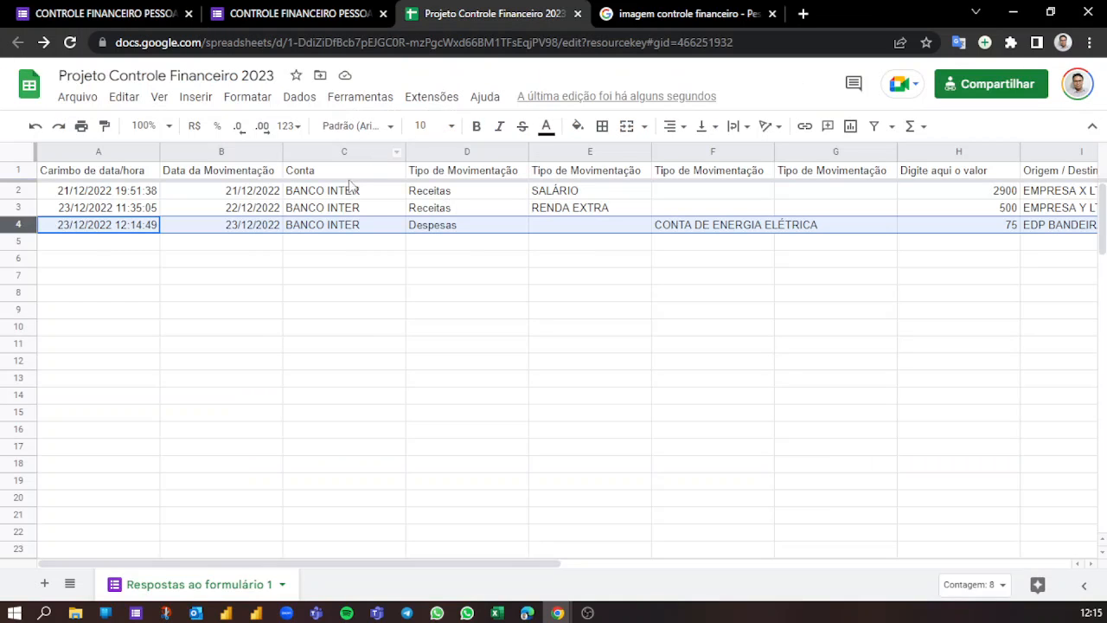
click(346, 207)
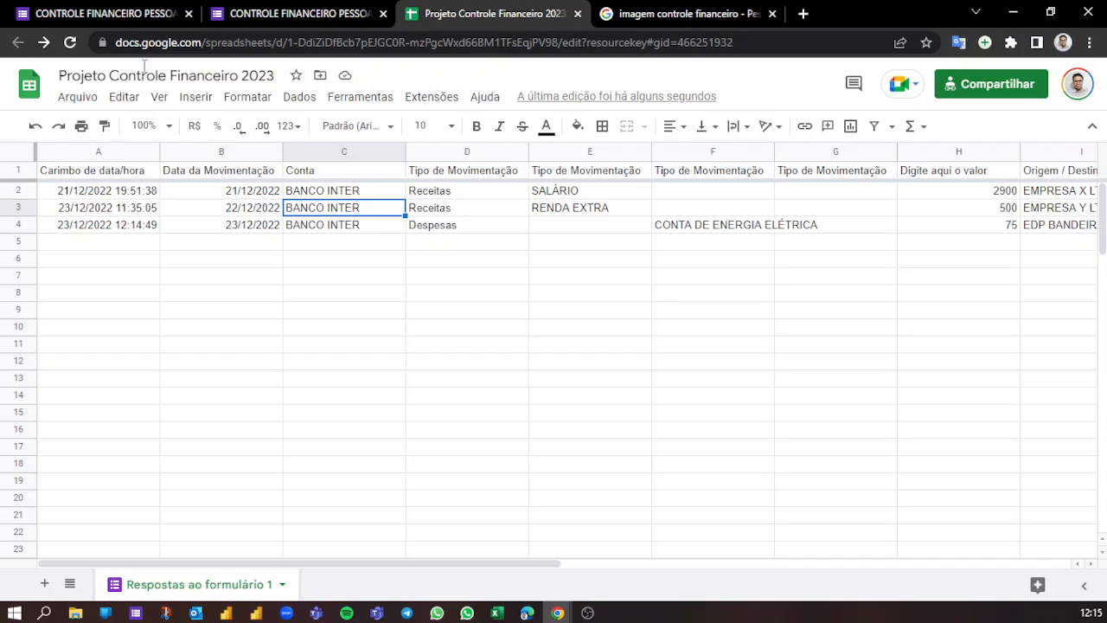
click(990, 85)
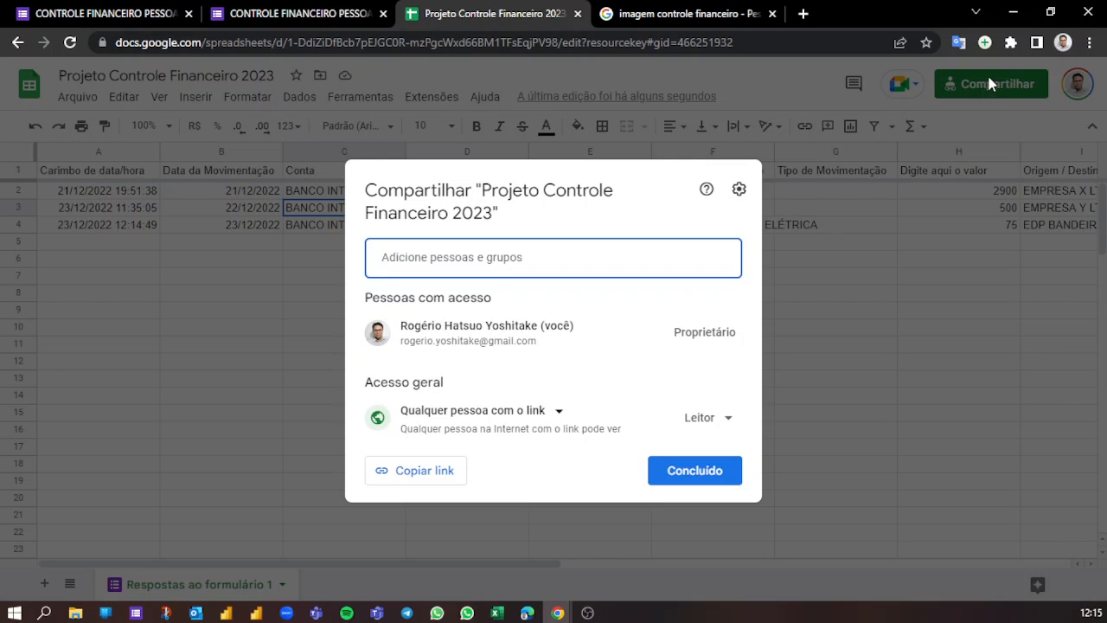
click(970, 409)
click(497, 613)
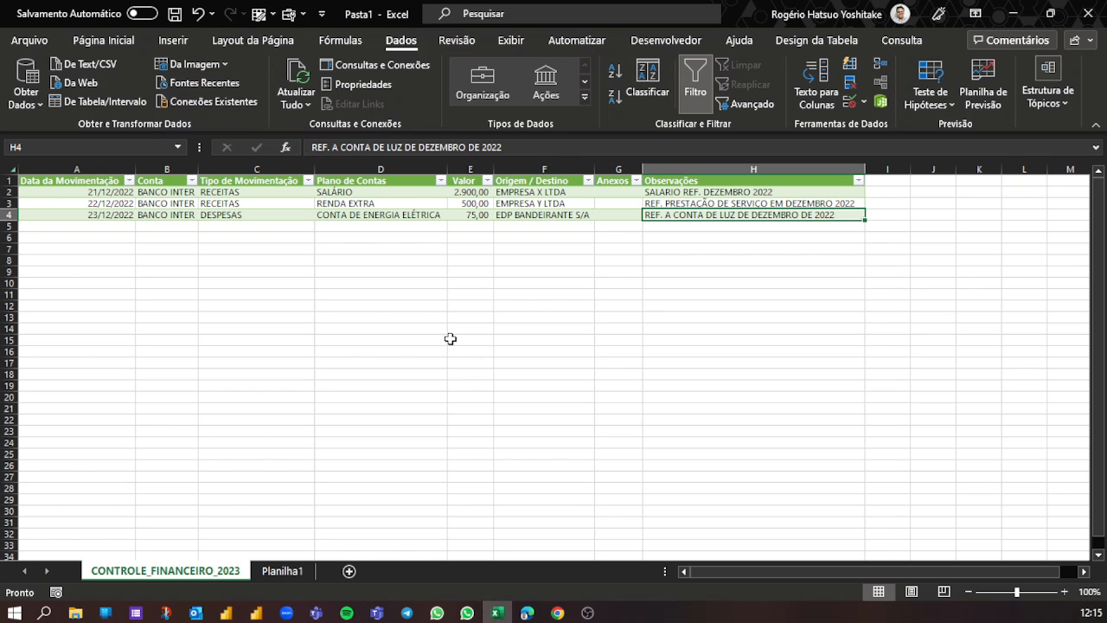
- Review the applied steps of the CONTROLE_FINANCEIRO_2023 query in the Power Query Editor, then close and load it back to the worksheet
click(320, 259)
click(264, 215)
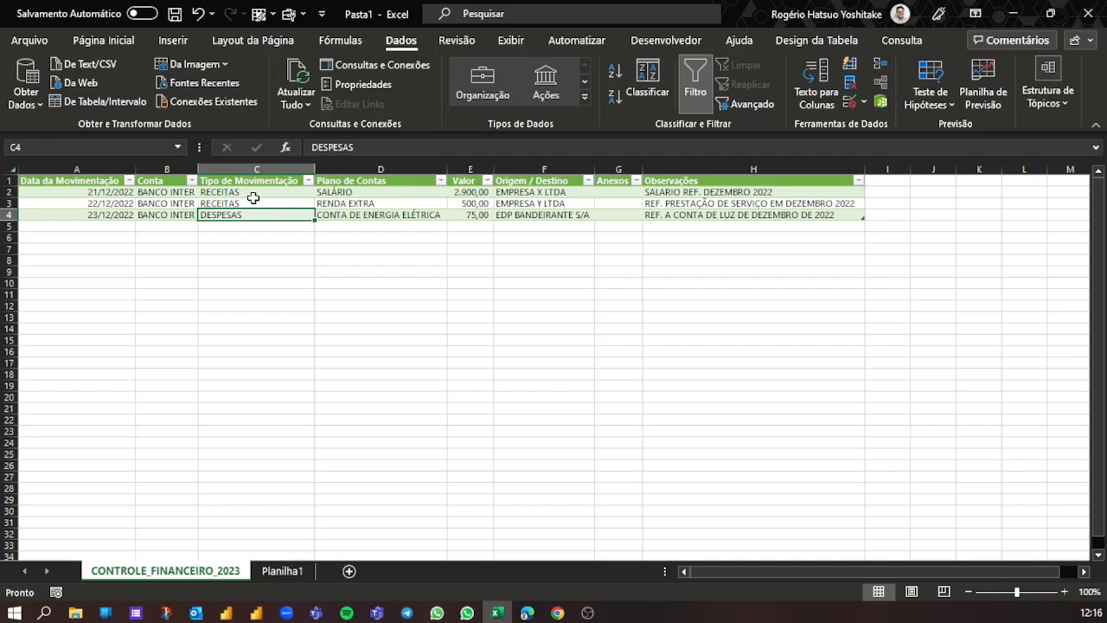
click(902, 40)
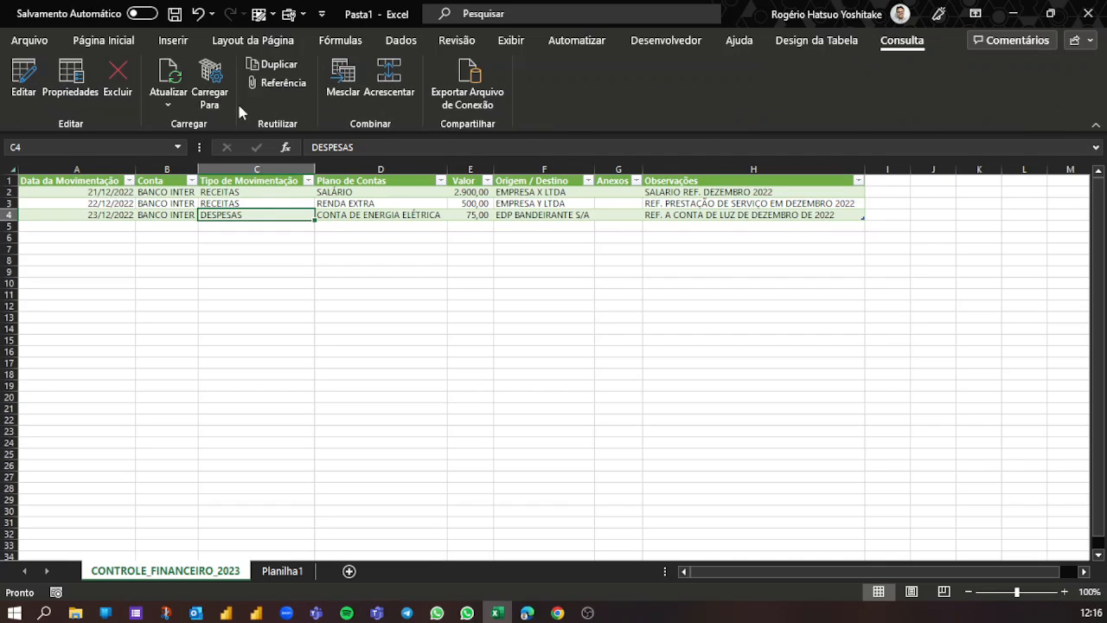
click(24, 78)
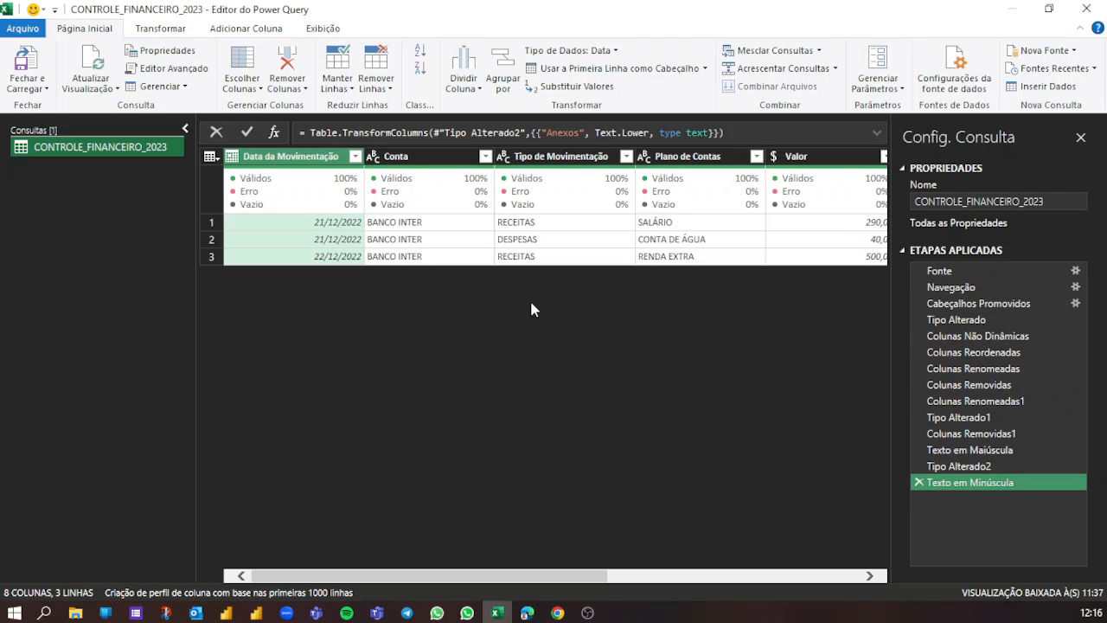
mouse_move(315, 195)
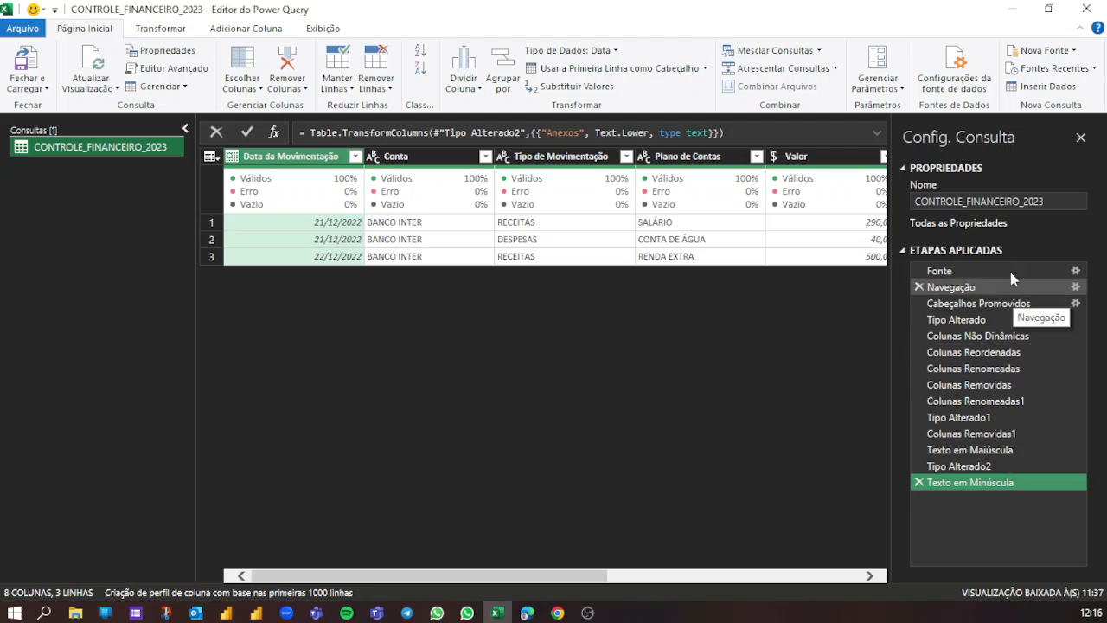
drag(968, 466, 1003, 500)
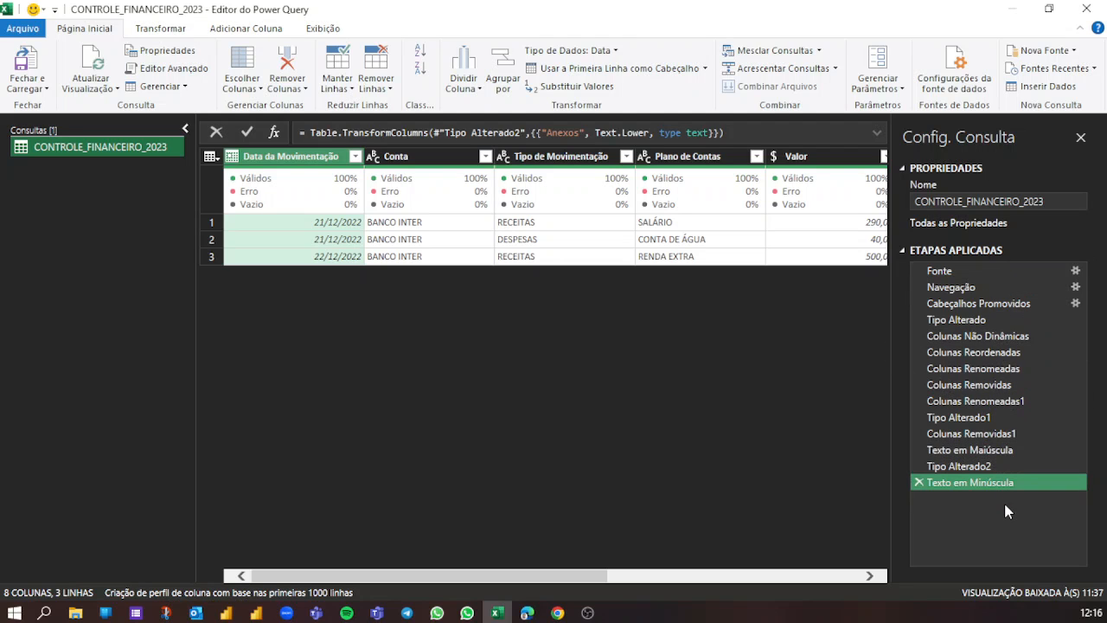
click(39, 93)
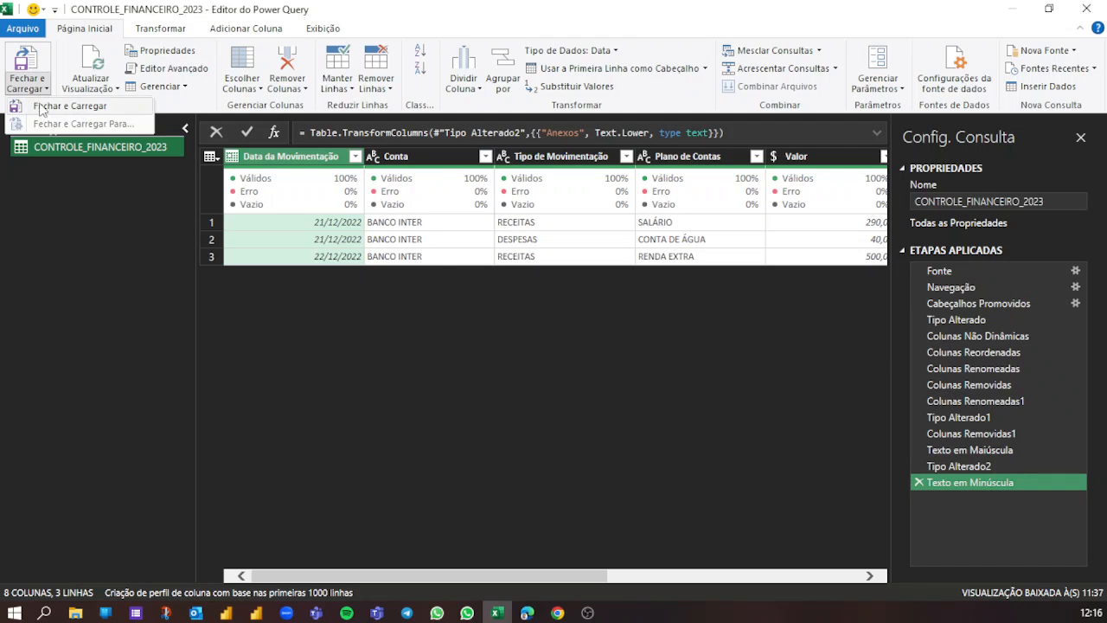
click(48, 105)
click(387, 262)
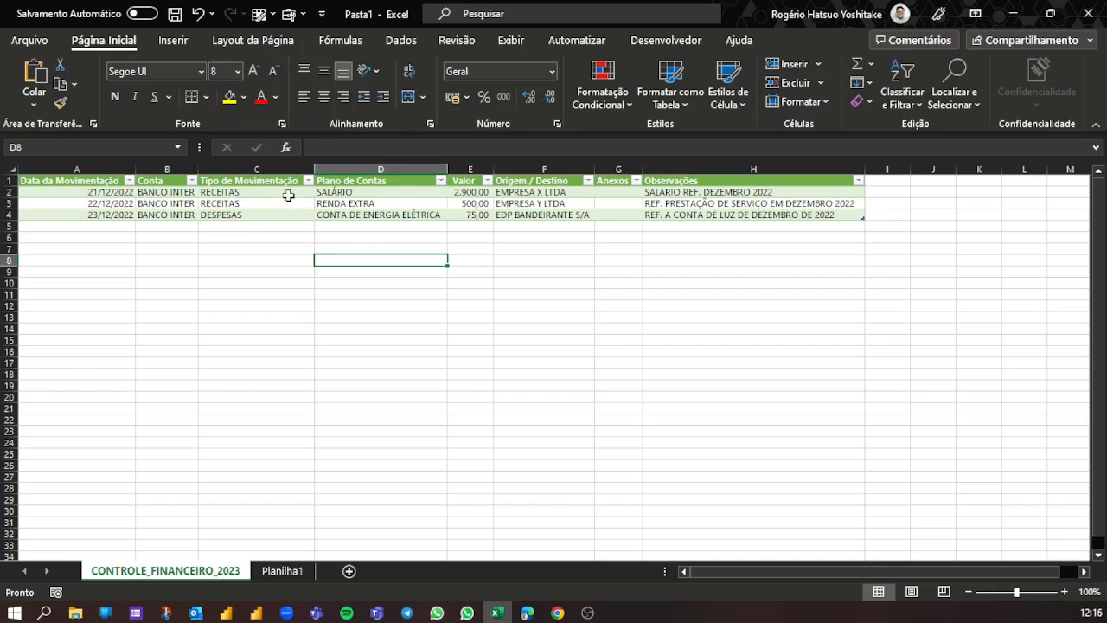
click(169, 205)
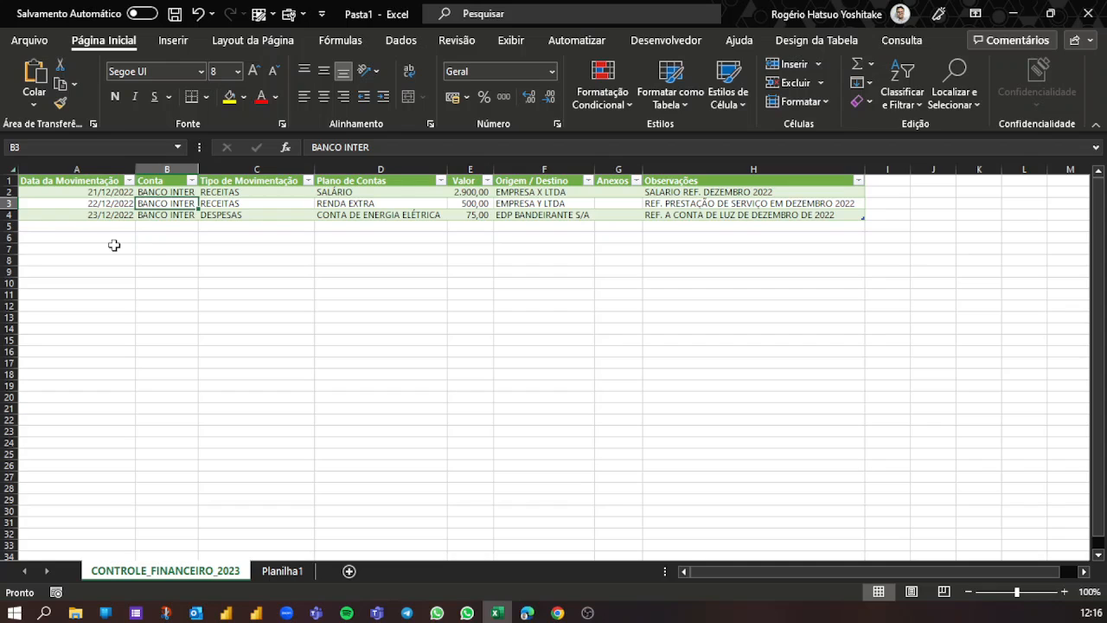
click(119, 272)
drag(73, 192, 67, 215)
click(77, 260)
scroll(80, 282, down, 1)
scroll(162, 285, up, 1)
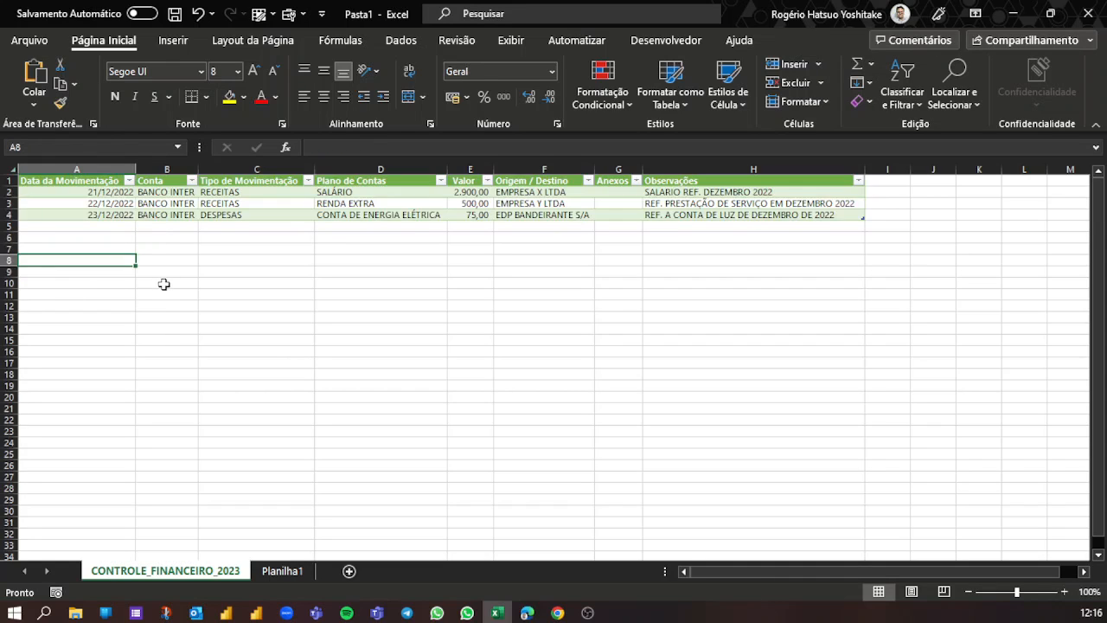